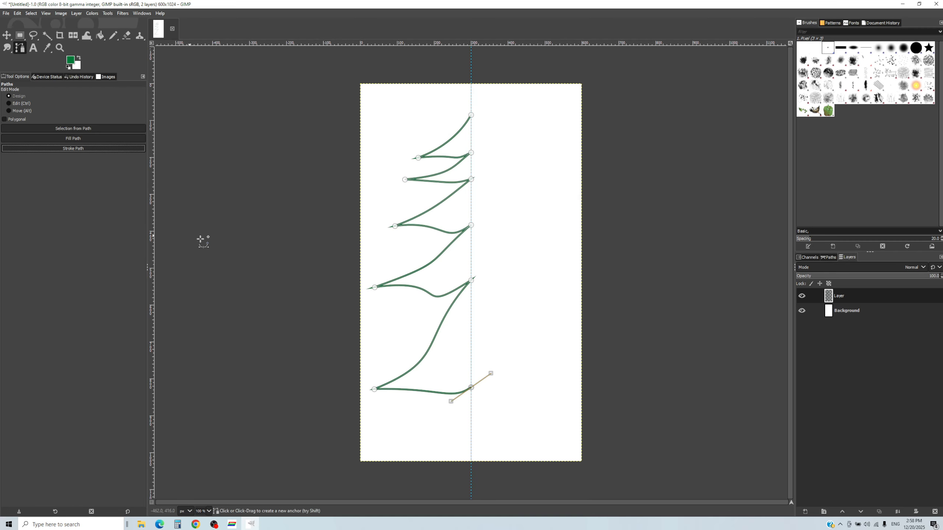
Mirror a duplicate of the half-tree outline layer horizontally and merge it down into the original layer
right_click(854, 297)
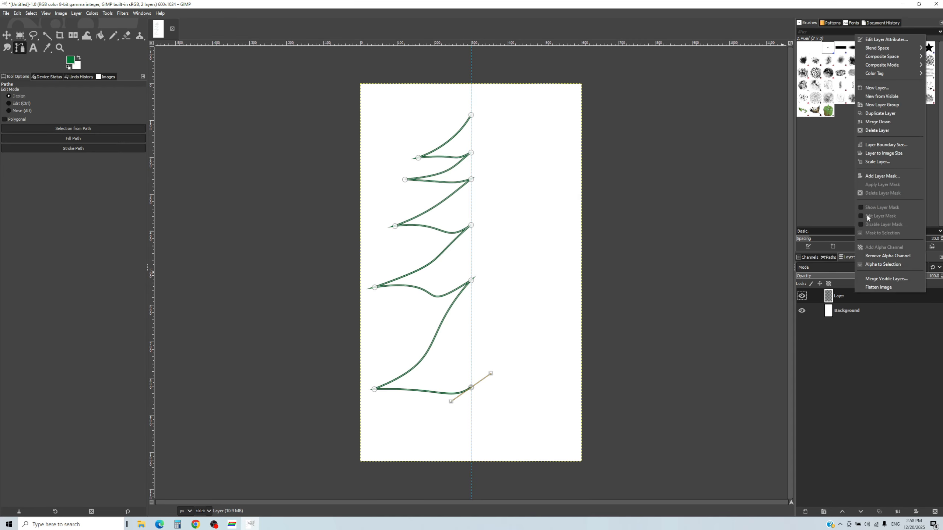
click(881, 113)
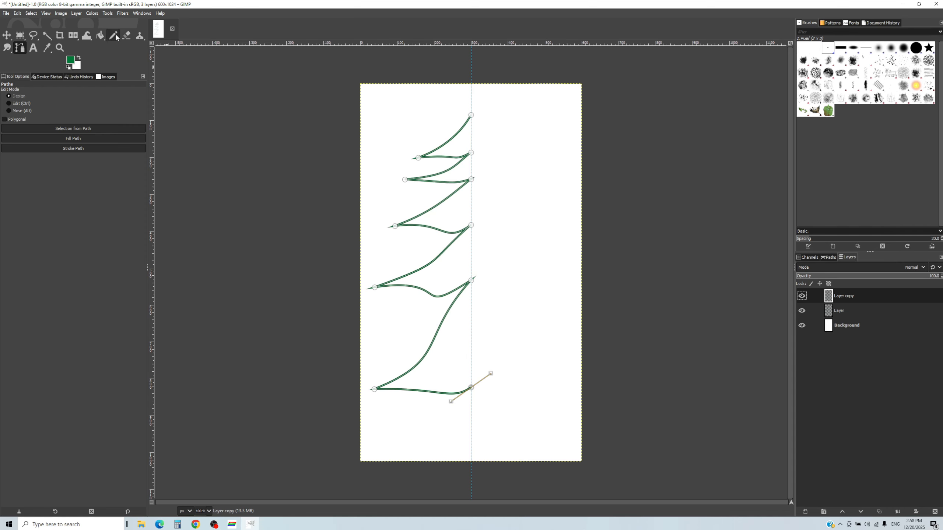
click(73, 35)
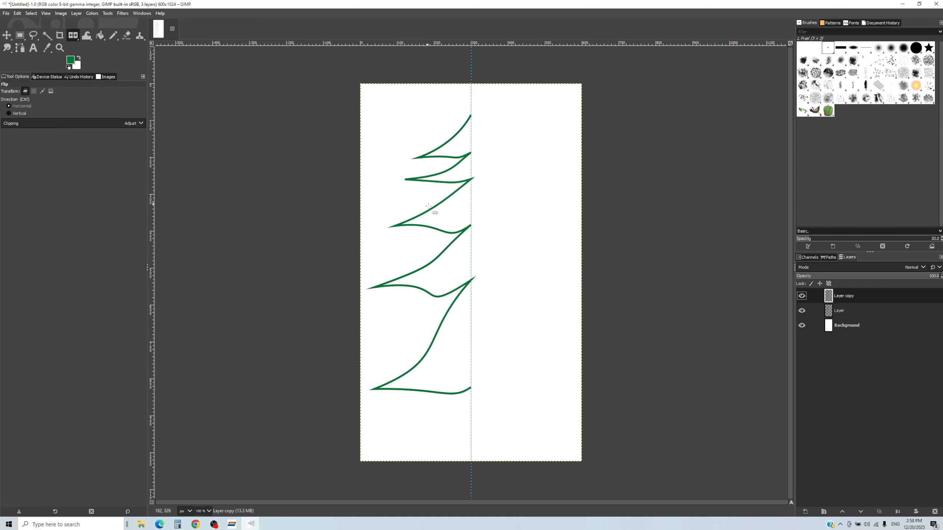
click(399, 225)
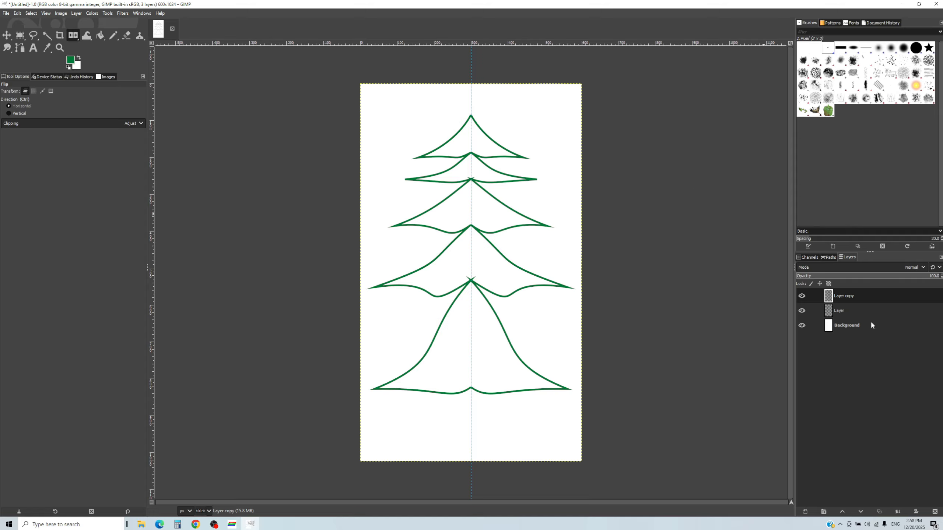
right_click(868, 300)
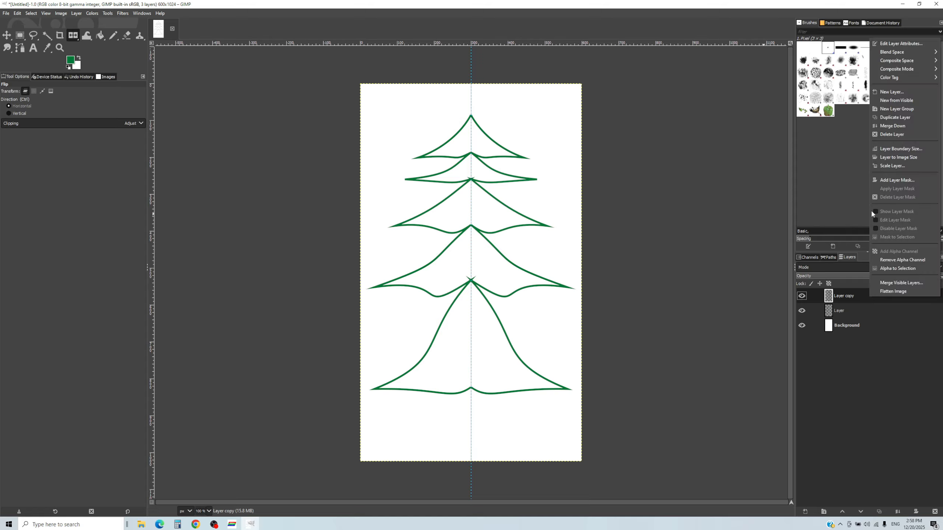
click(902, 128)
Bucket-fill all five tree tiers with the green foreground colour, using a fill threshold of 234.9
click(100, 36)
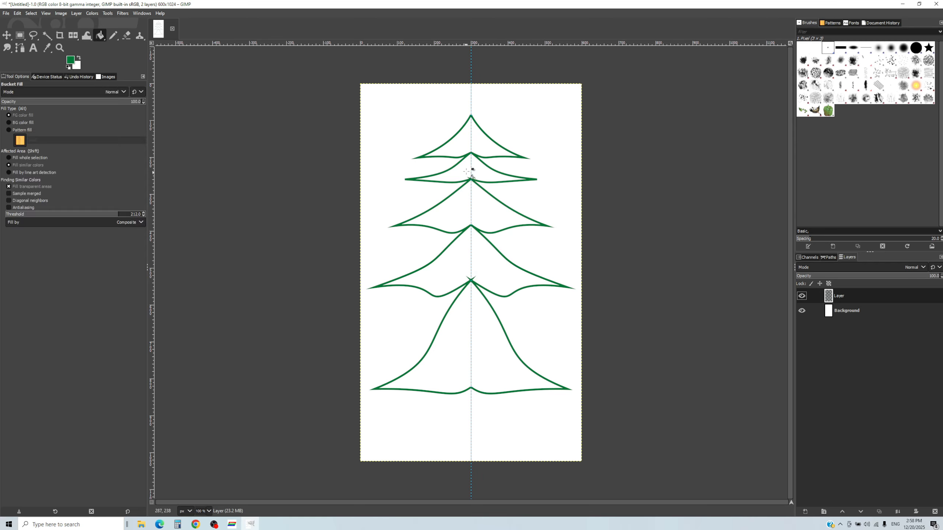
click(481, 152)
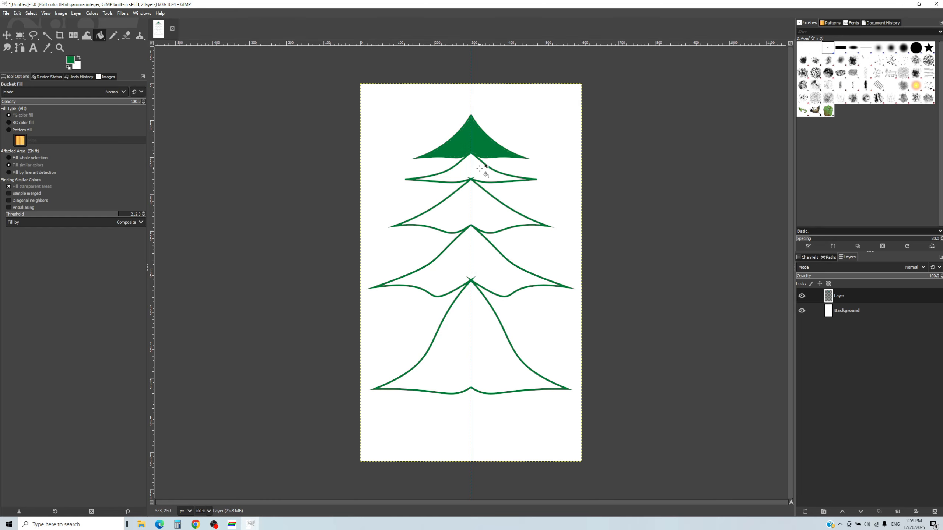
key(ctrl+z)
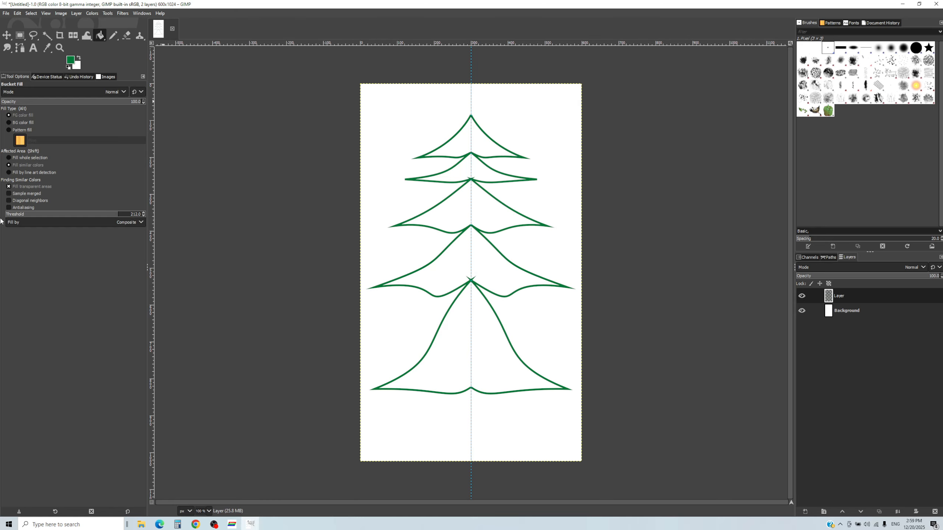
drag(129, 214, 134, 214)
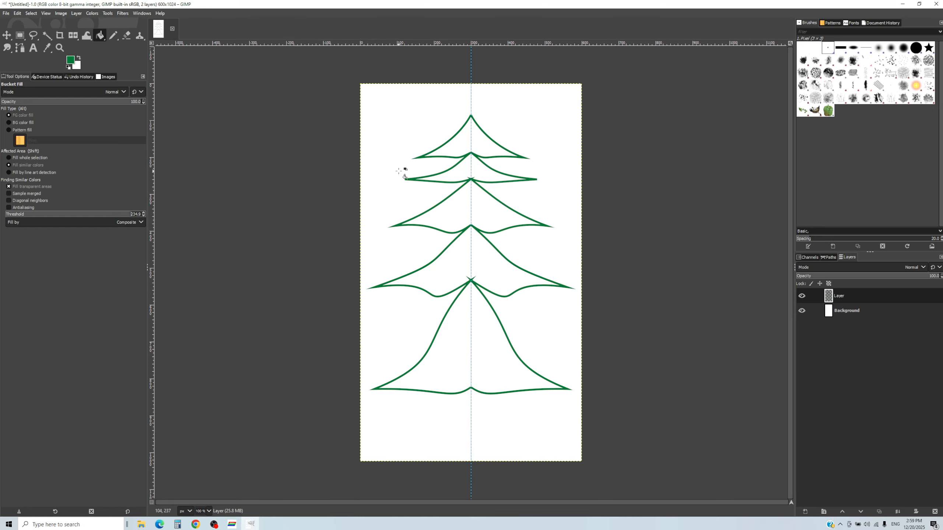
click(488, 144)
click(475, 170)
click(486, 213)
click(486, 250)
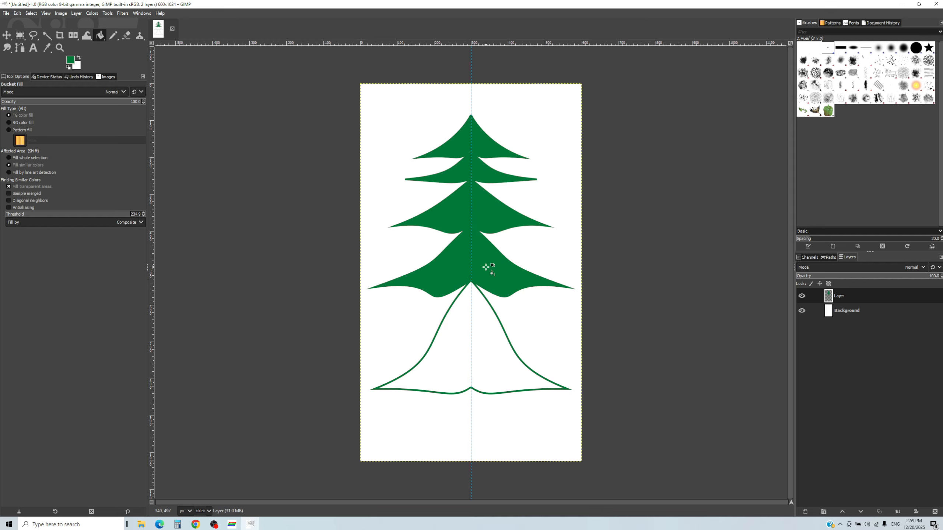
click(485, 333)
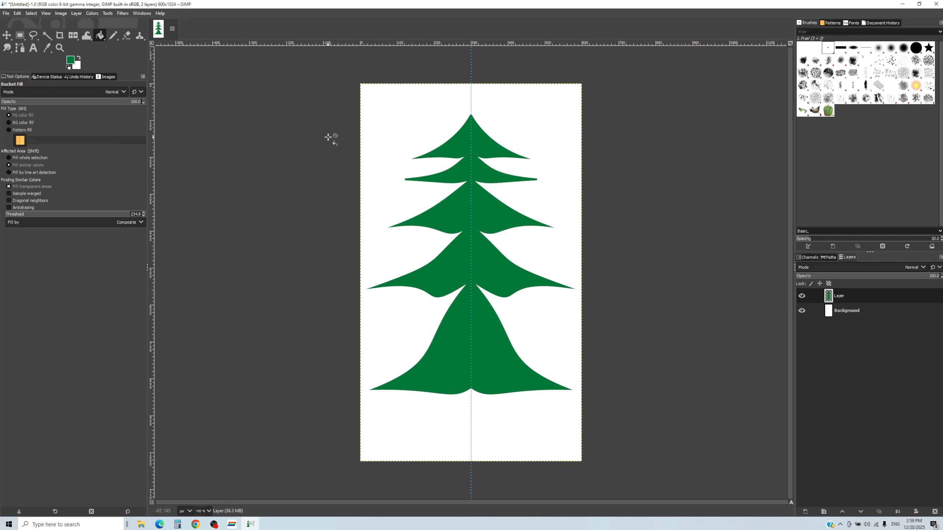
Start an image export and choose D:\DGUS_Projects\Christmas\DWIN_SET as the destination folder
click(8, 14)
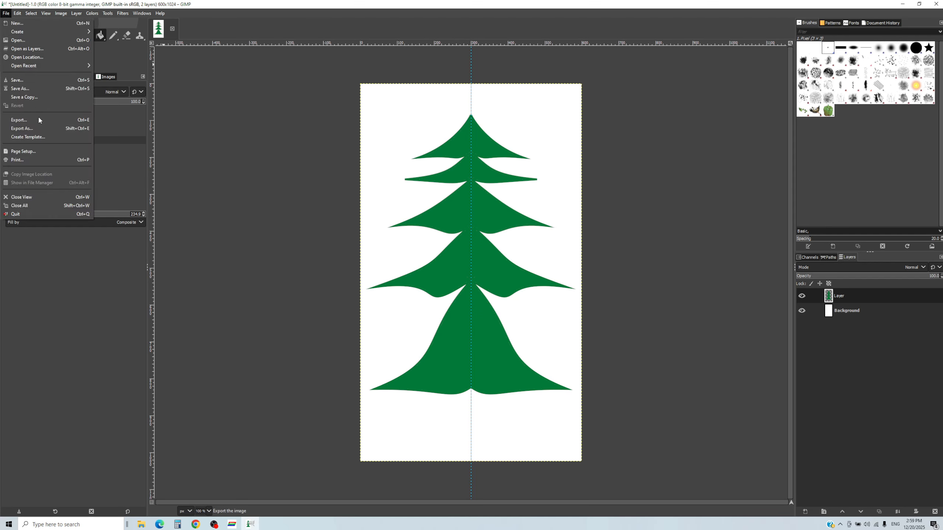
click(39, 129)
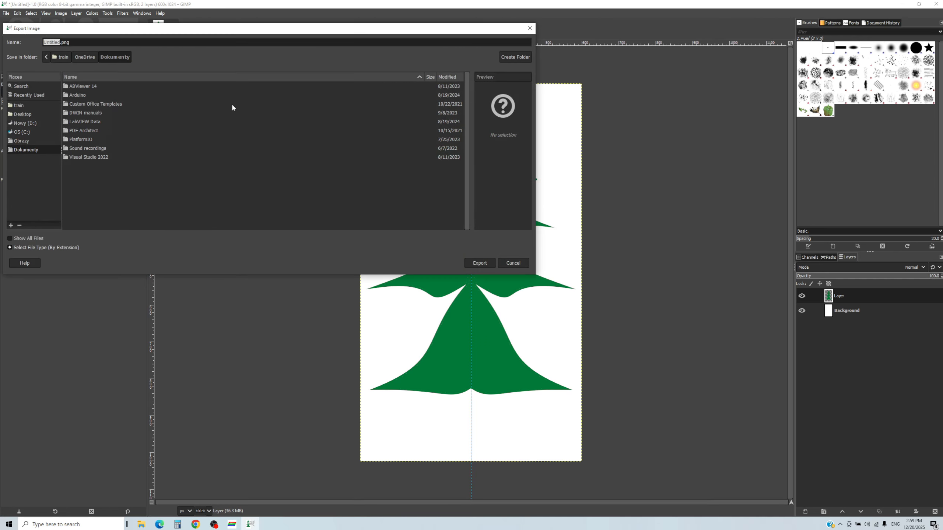
click(25, 123)
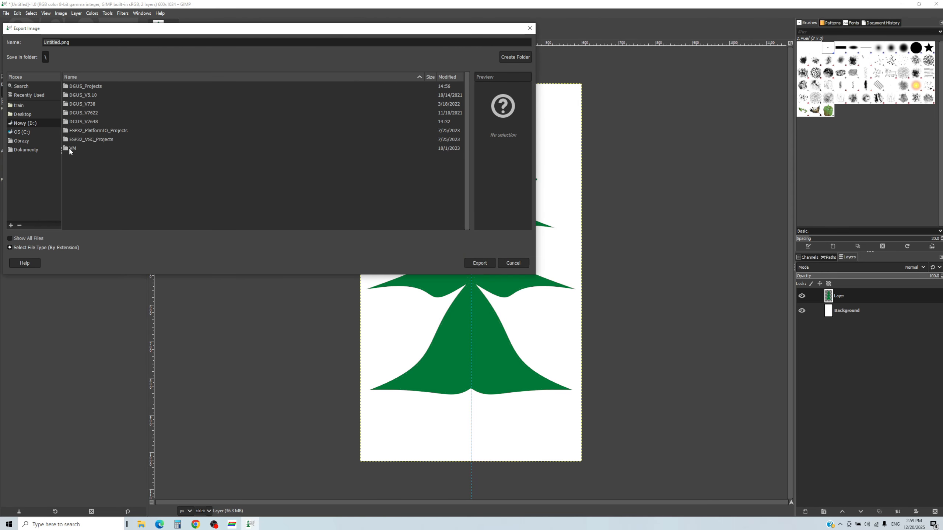
double_click(86, 86)
double_click(91, 86)
click(87, 88)
double_click(87, 88)
Name the exported file 0 Tree.png and export it with the existing PNG options
click(58, 43)
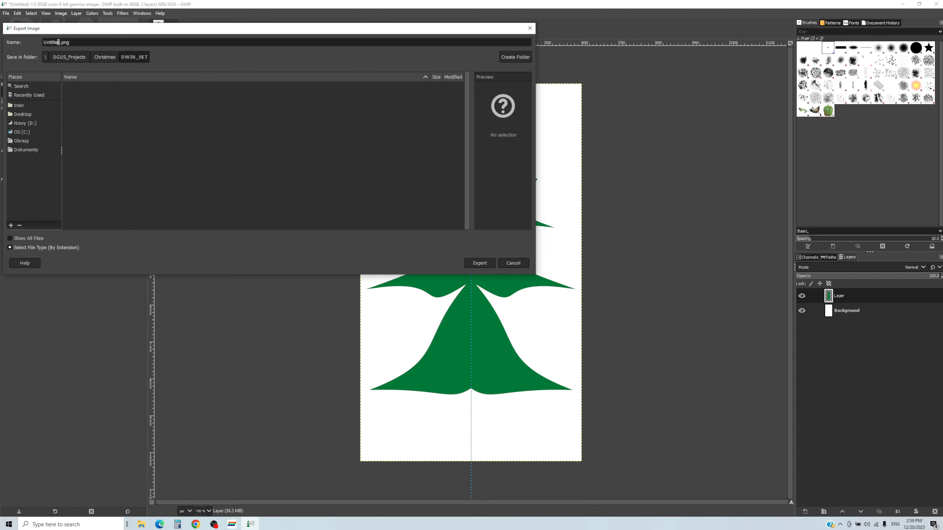
drag(58, 42, 3, 39)
text(0 Tree)
key(Return)
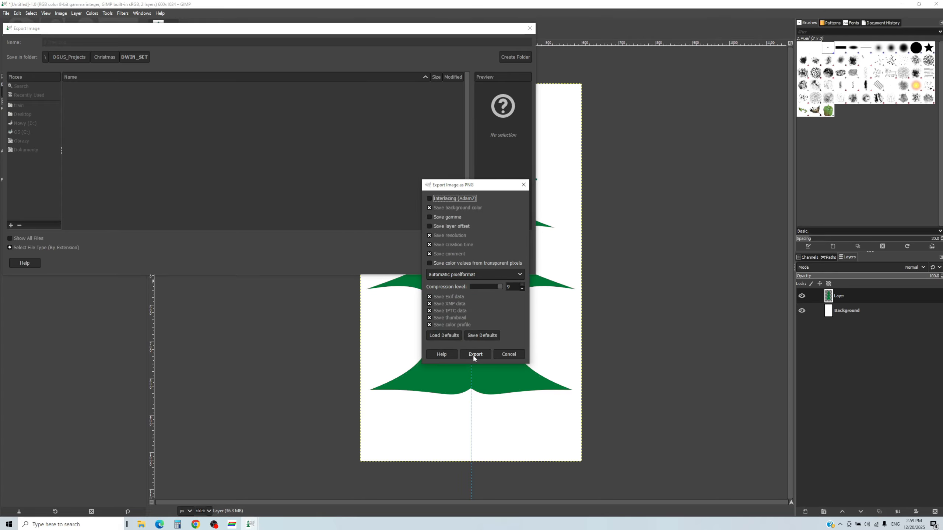
click(474, 356)
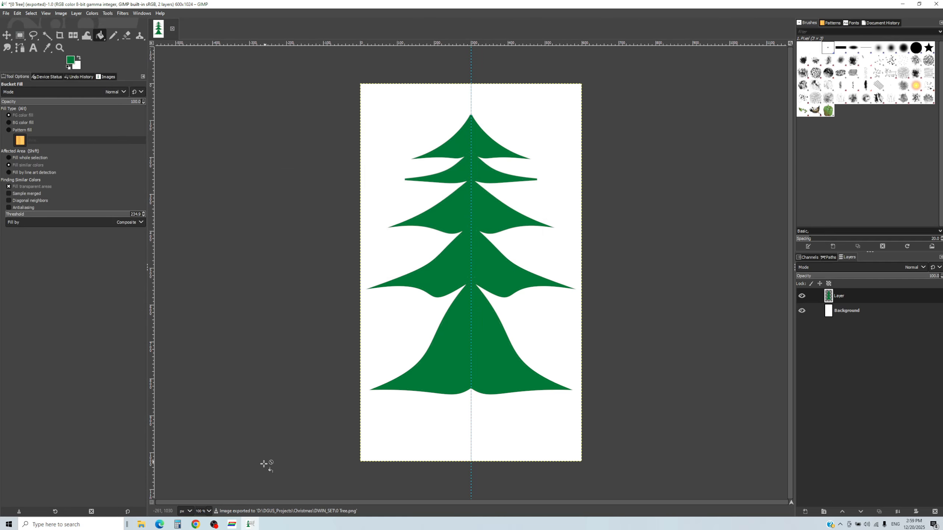
Switch to DWIN DGUS and add 0 Tree.png from the DWIN_SET folder to the project's images
click(232, 524)
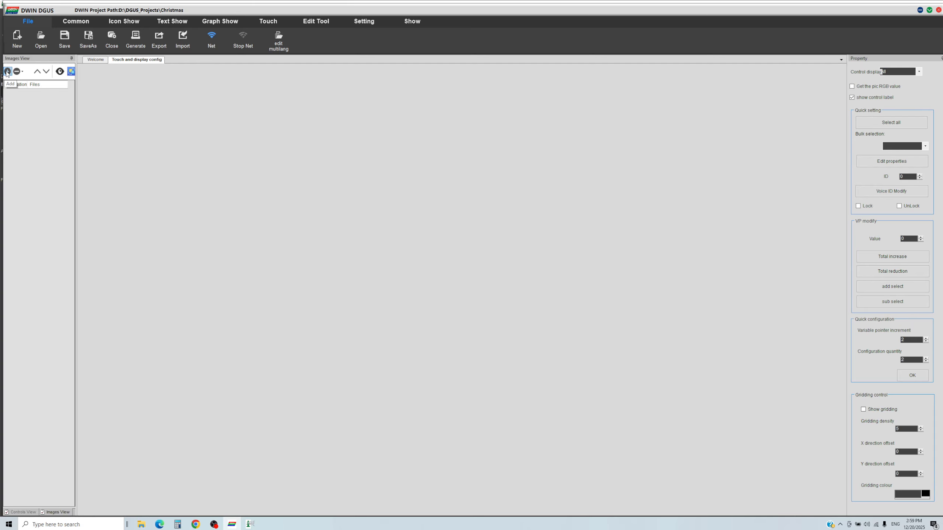
click(7, 72)
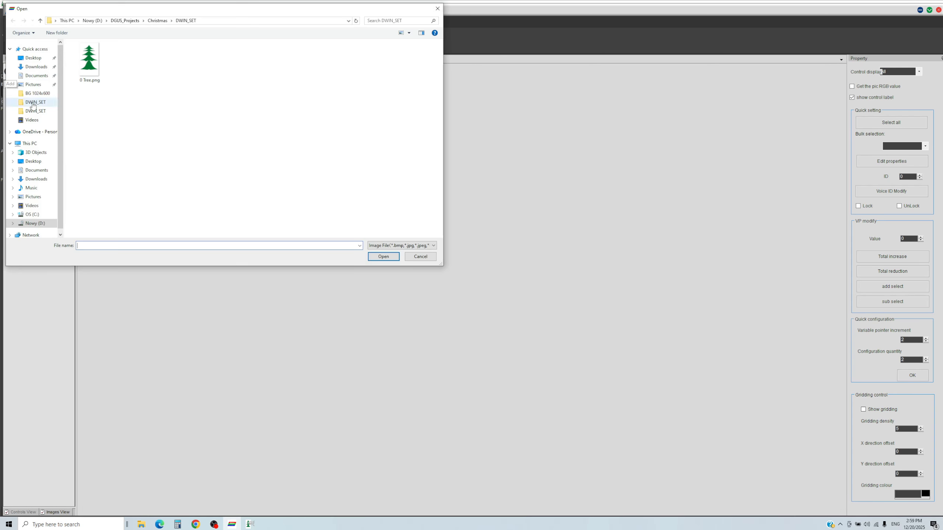
double_click(89, 64)
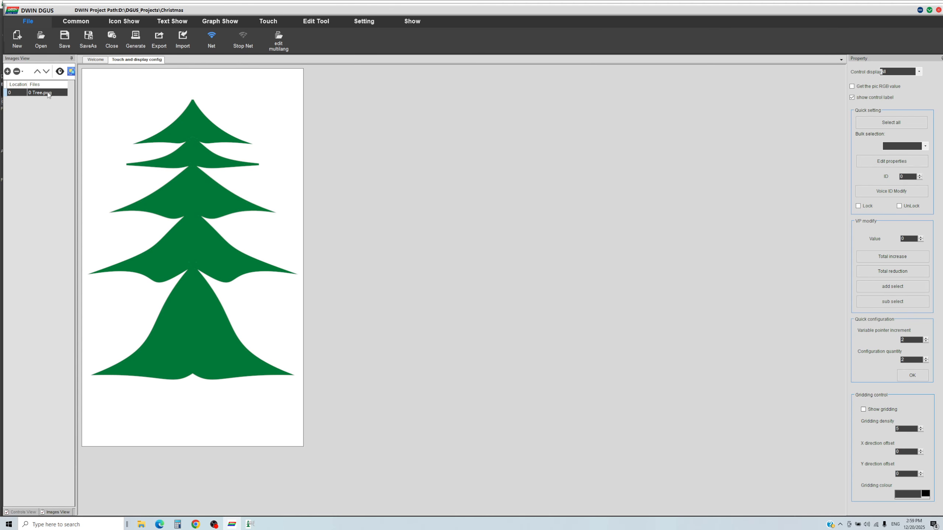
Open the DWIN ICL generator and load the Christmas project's DWIN_SET folder as its picture directory
click(95, 59)
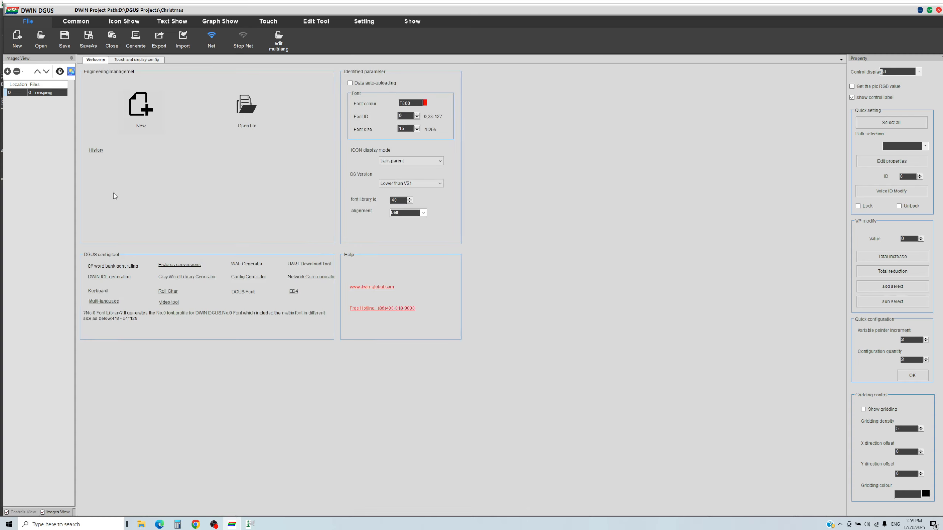
click(117, 280)
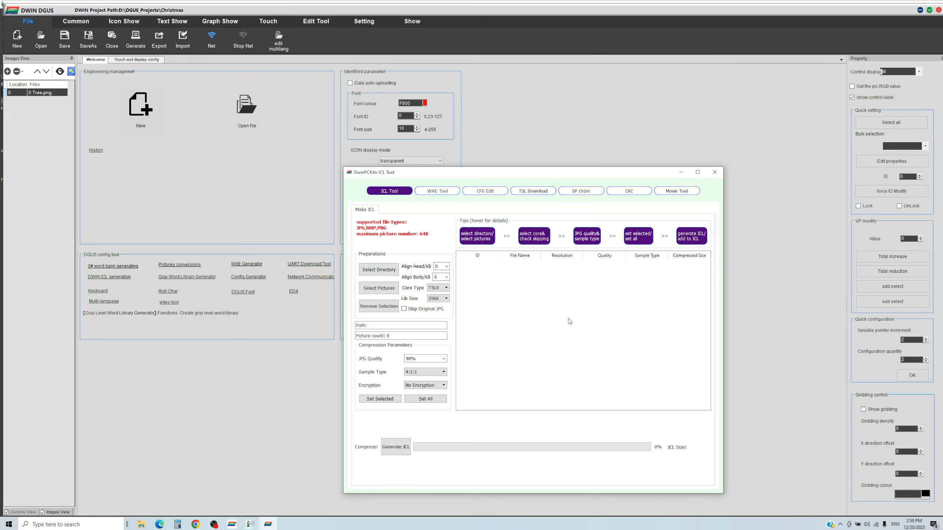
click(385, 269)
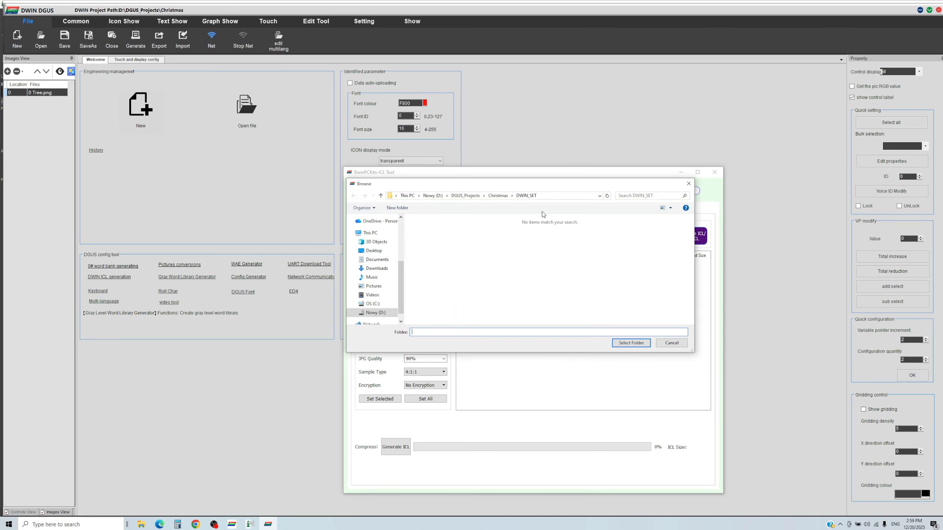
click(634, 344)
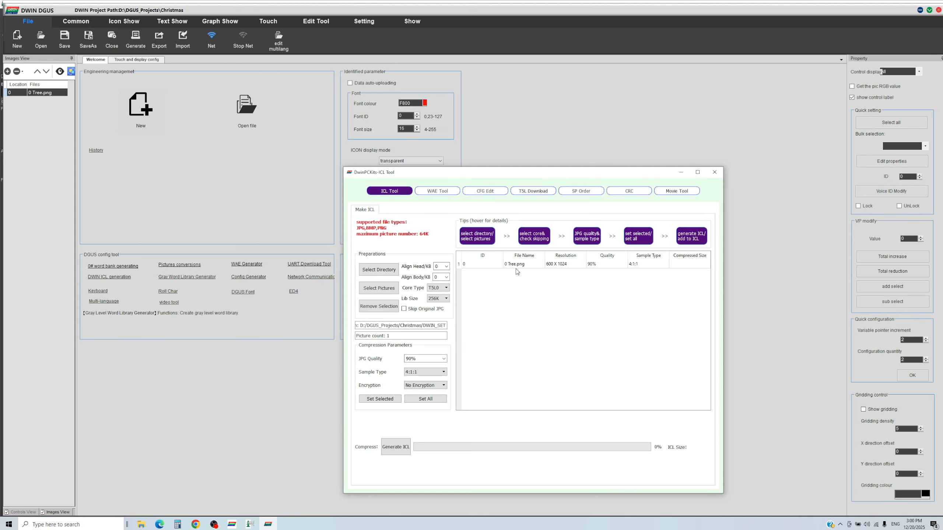
Generate the ICL file from the loaded picture and save it as 32 in the DWIN_SET folder
click(396, 448)
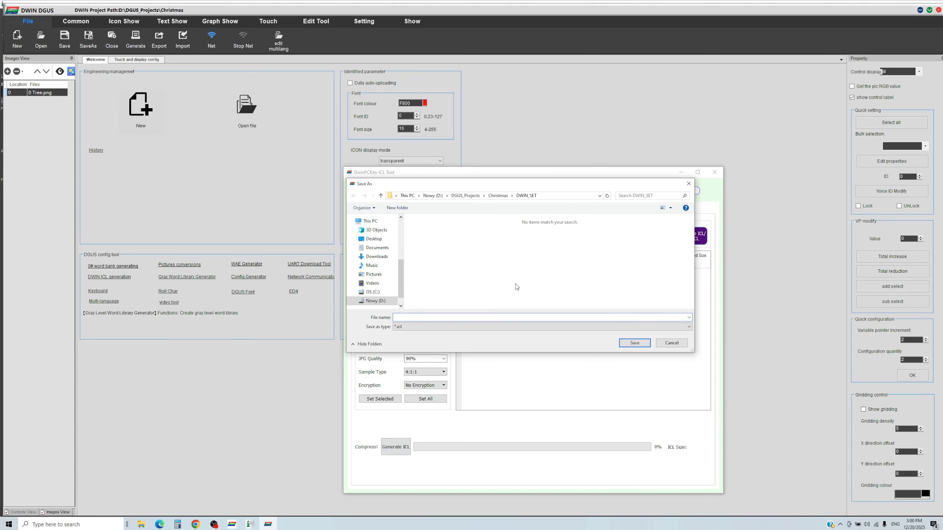
text(32)
key(Return)
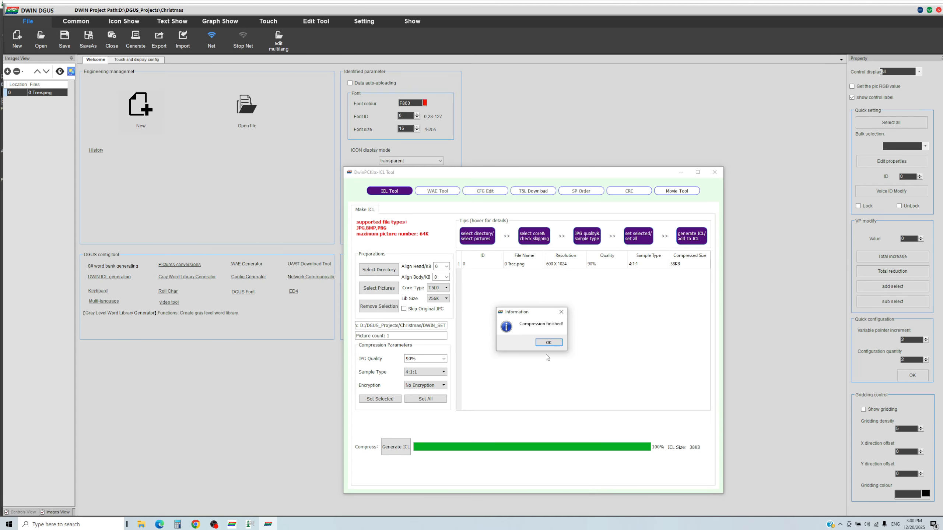
click(549, 343)
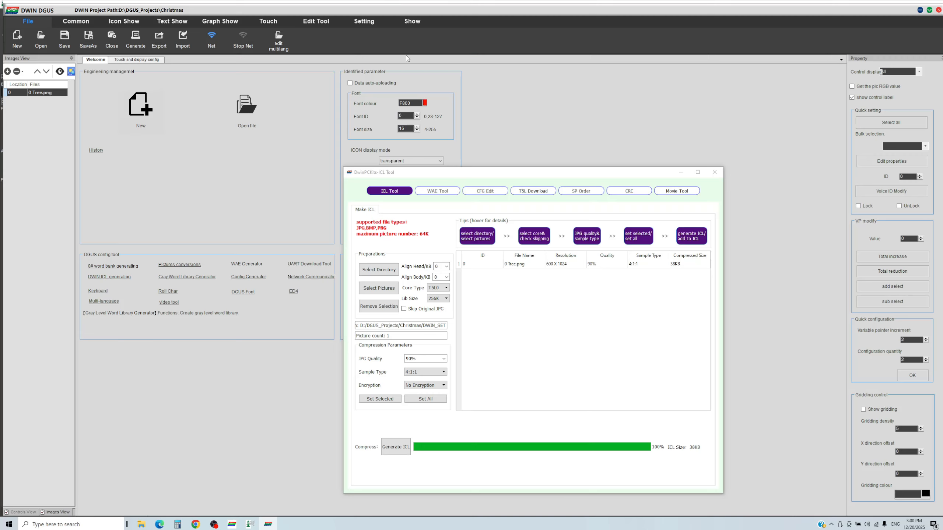
Return to the main DGUS window and generate the Christmas project's configuration files
click(405, 18)
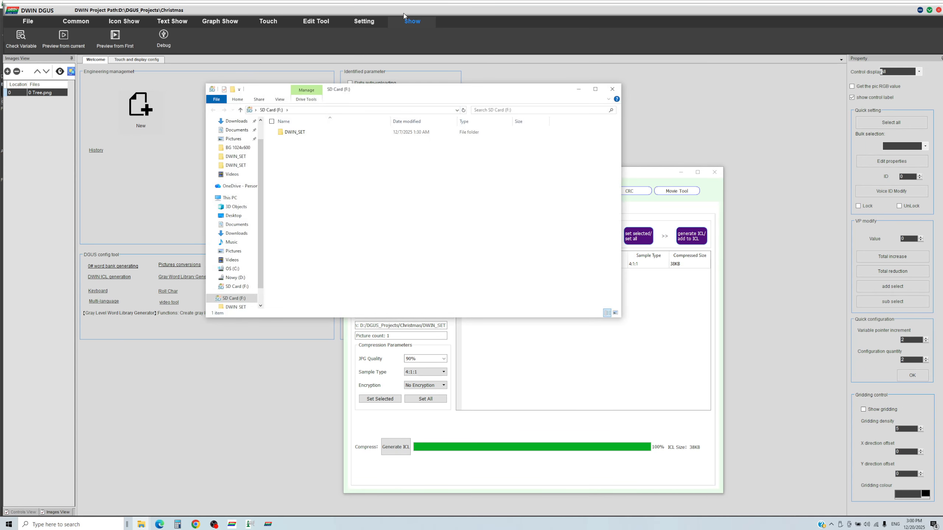
click(404, 13)
mouse_move(28, 25)
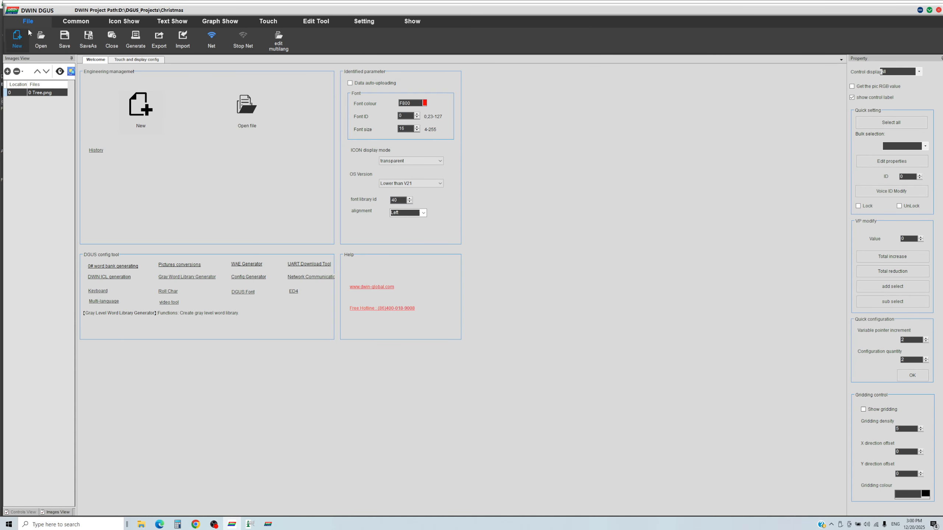
click(140, 37)
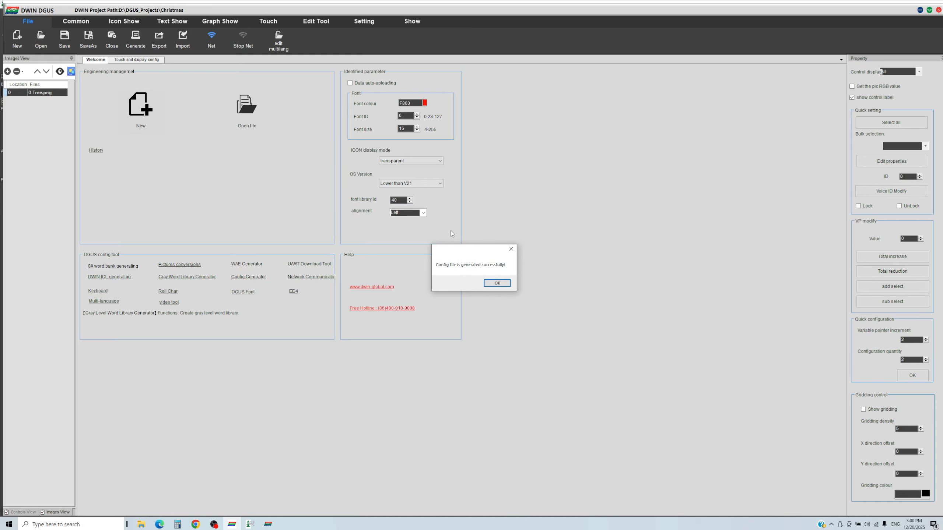
click(490, 284)
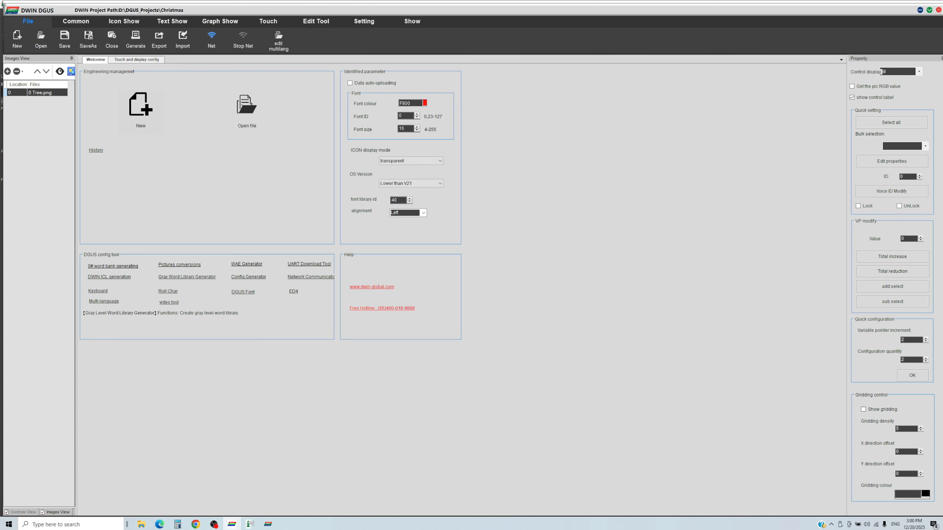
Delete the old DWIN_SET folder from the SD card (F:)
mouse_move(141, 525)
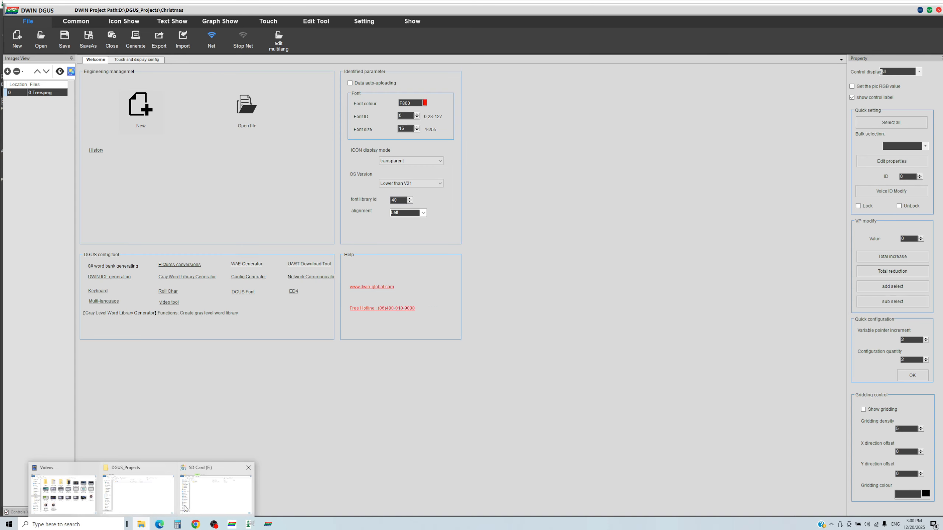
click(213, 506)
click(287, 135)
key(Delete)
key(Return)
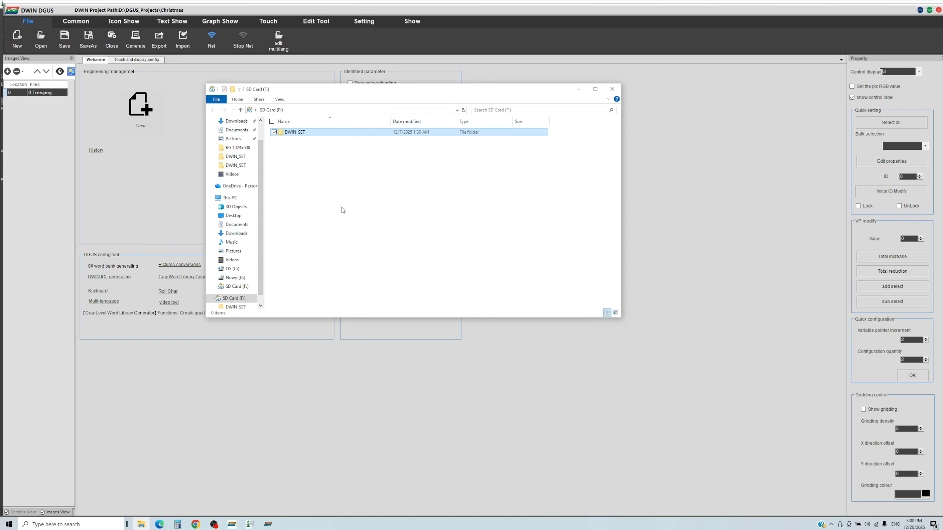
Copy the DWIN_SET folder from D:\DGUS_Projects\Christmas onto the SD card (F:) and put the file windows away
drag(408, 96, 559, 109)
click(142, 524)
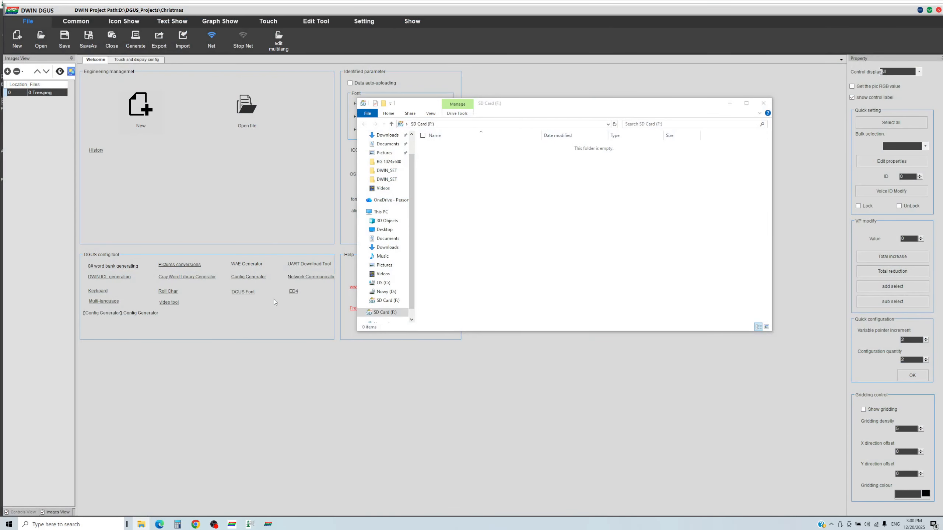
drag(451, 529, 197, 129)
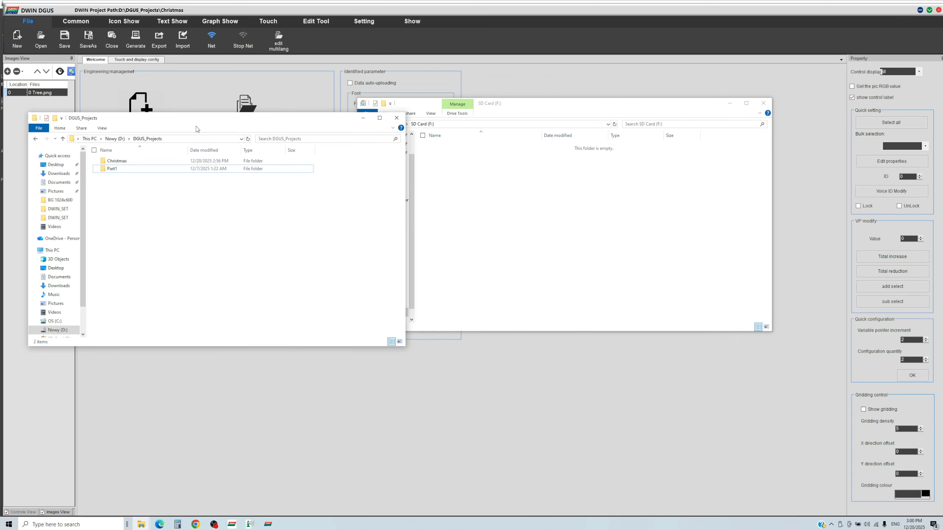
click(149, 162)
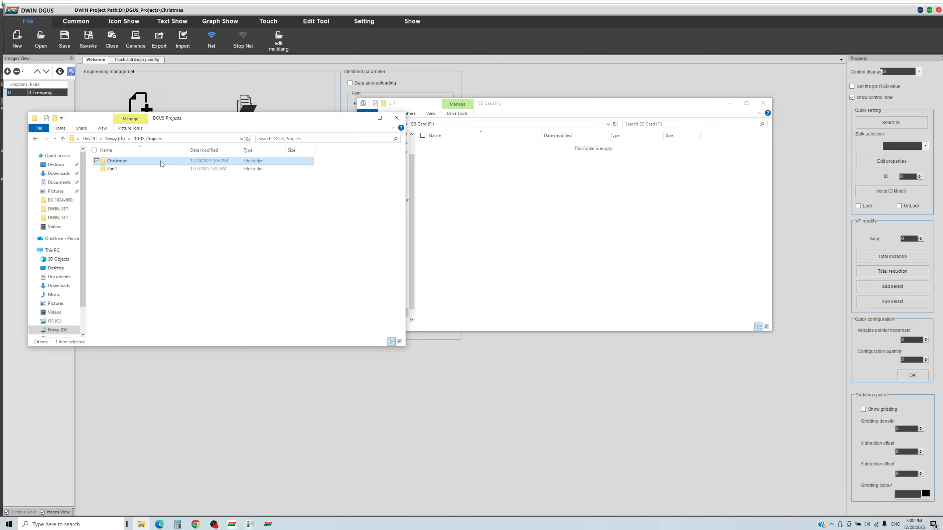
double_click(161, 163)
click(112, 177)
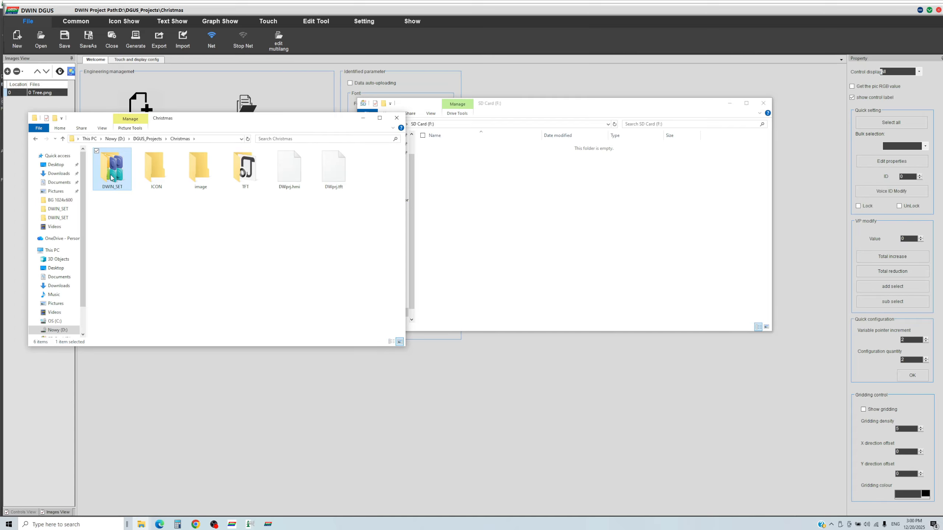
click(531, 207)
key(ctrl+v)
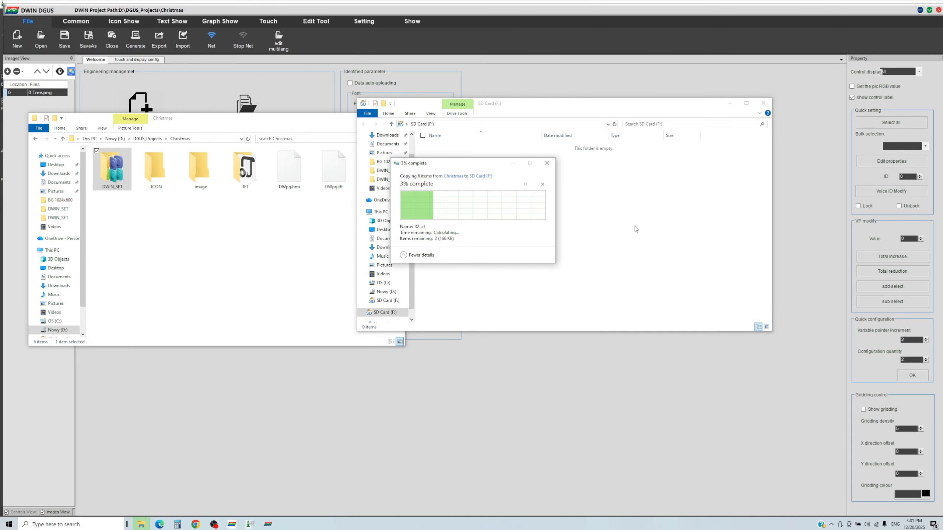
drag(534, 108, 606, 124)
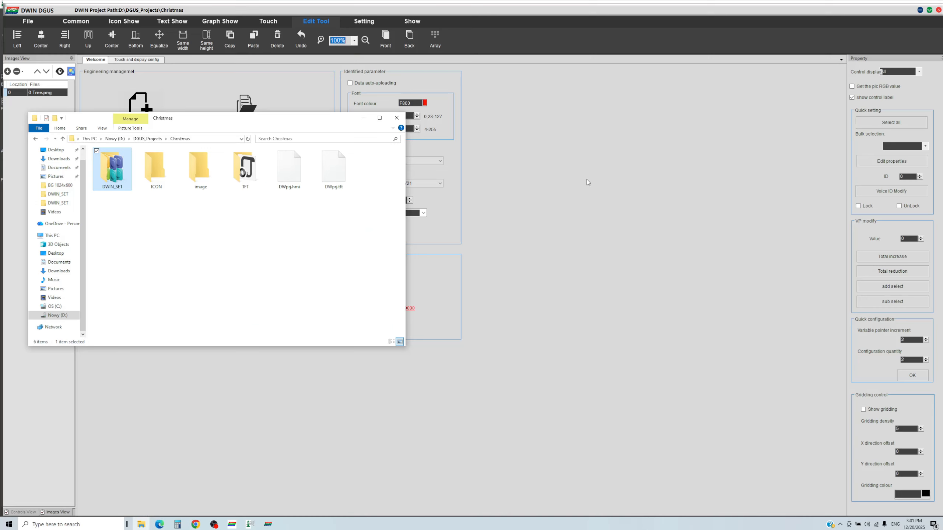
click(534, 219)
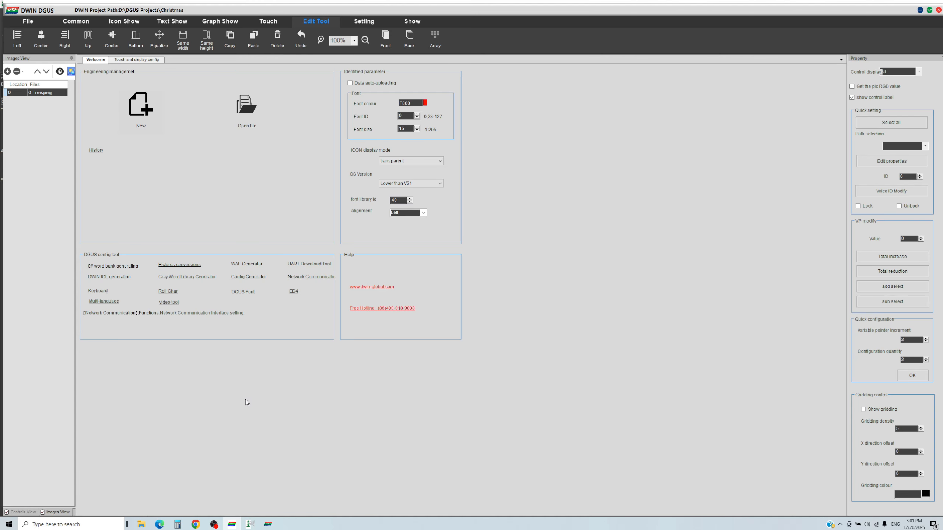
Switch to GIMP and create a new image 40 px wide and 40 px high
click(250, 524)
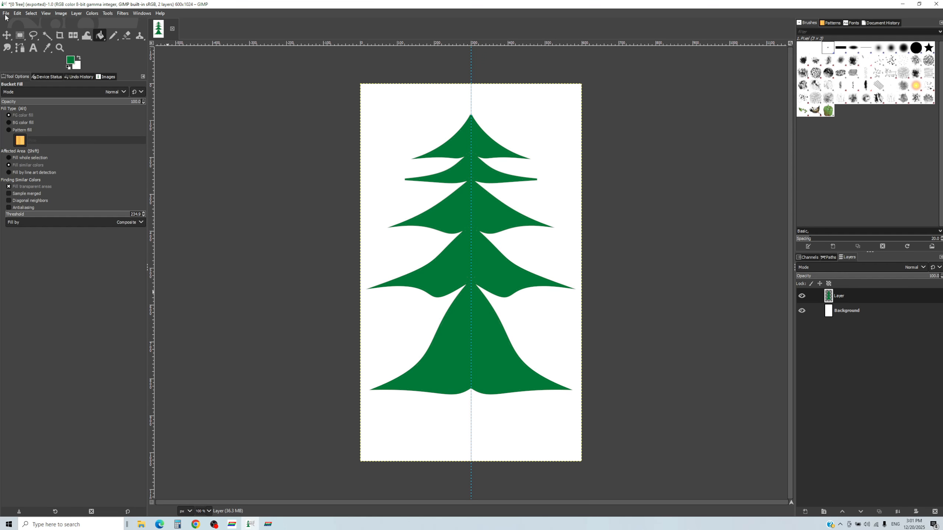
click(5, 14)
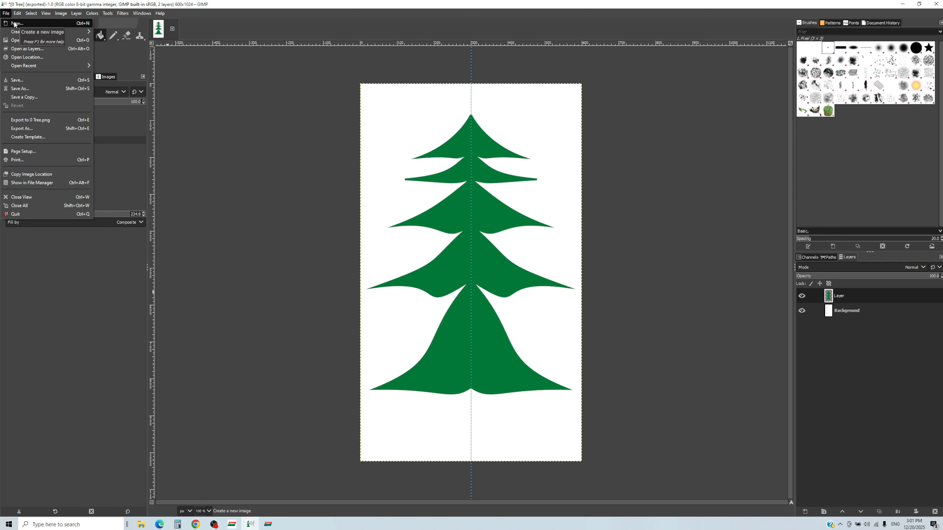
click(14, 24)
drag(51, 43, 1, 41)
text(40)
key(Tab)
text(4)
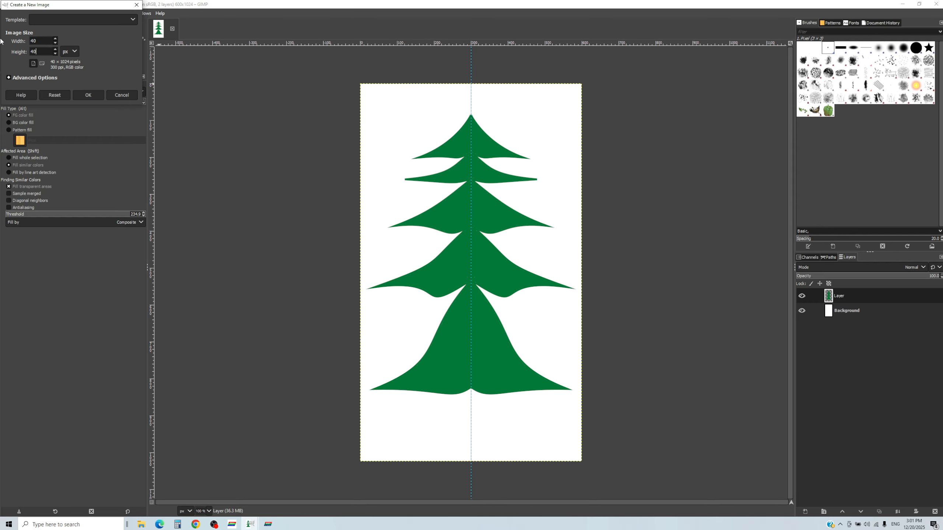
click(93, 94)
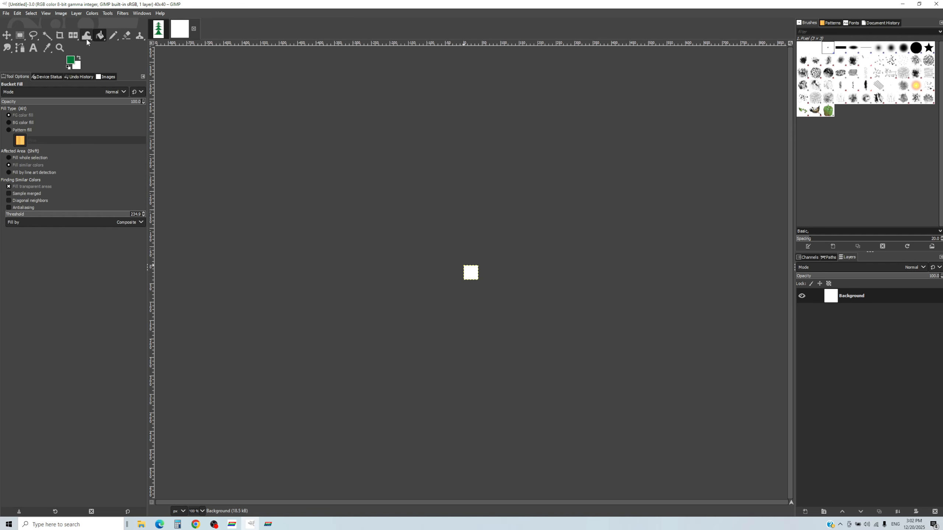
Fill the new image with the tree's green and make a circular selection about 35 px across, roughly centred in it
click(472, 272)
ctrl+scroll(472, 275, up, 7)
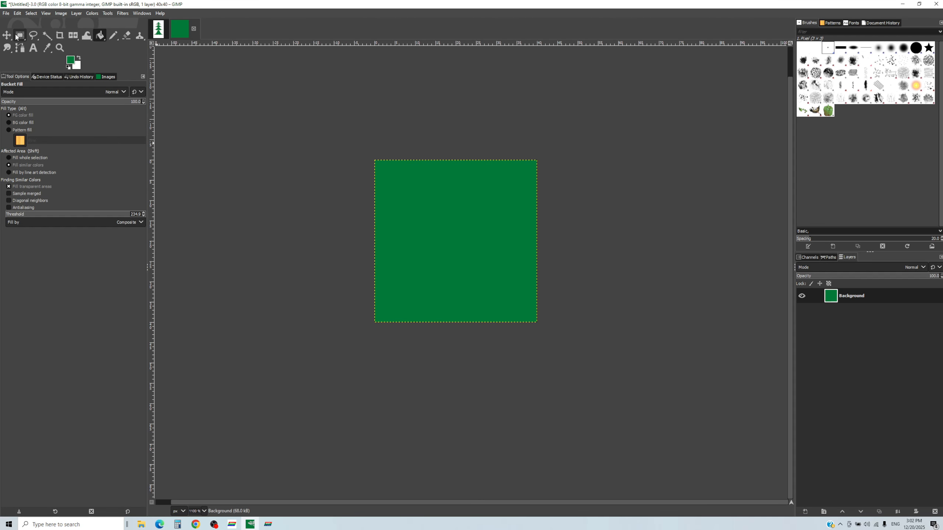
drag(18, 37, 50, 48)
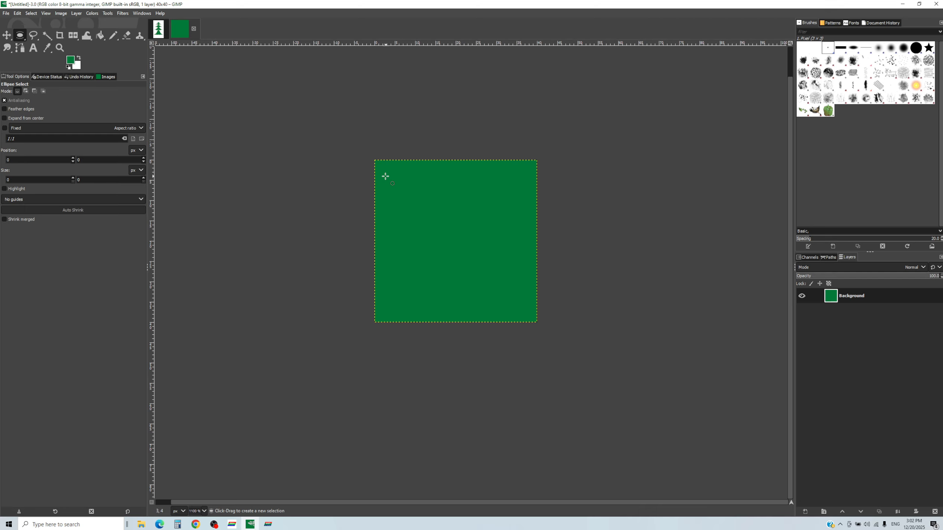
drag(386, 172, 529, 311)
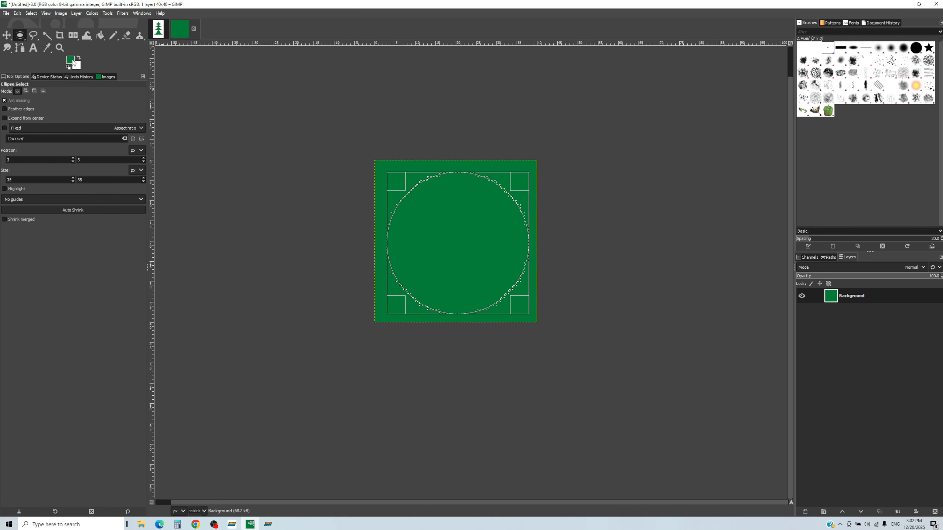
Set the foreground colour to bright red and fill the circular selection with it
click(69, 61)
click(58, 63)
drag(73, 42, 73, 34)
click(51, 52)
click(103, 143)
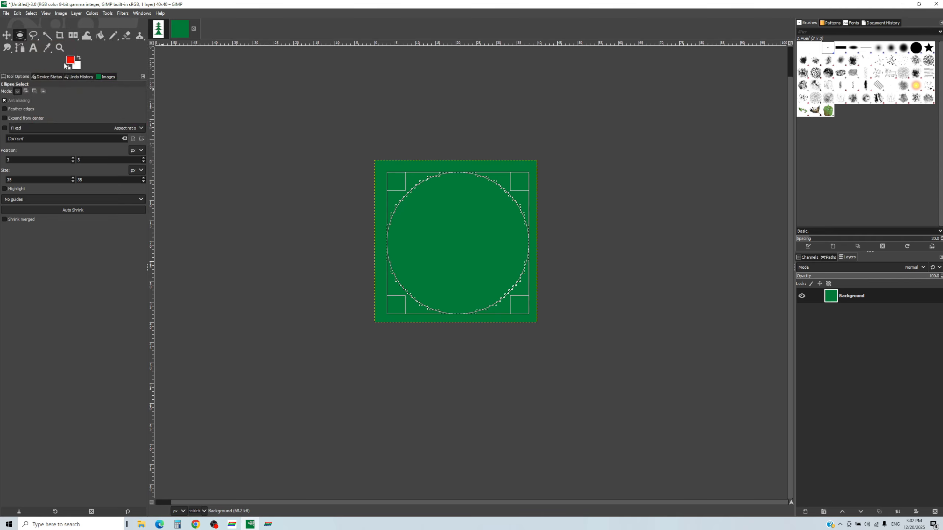
click(100, 36)
click(459, 260)
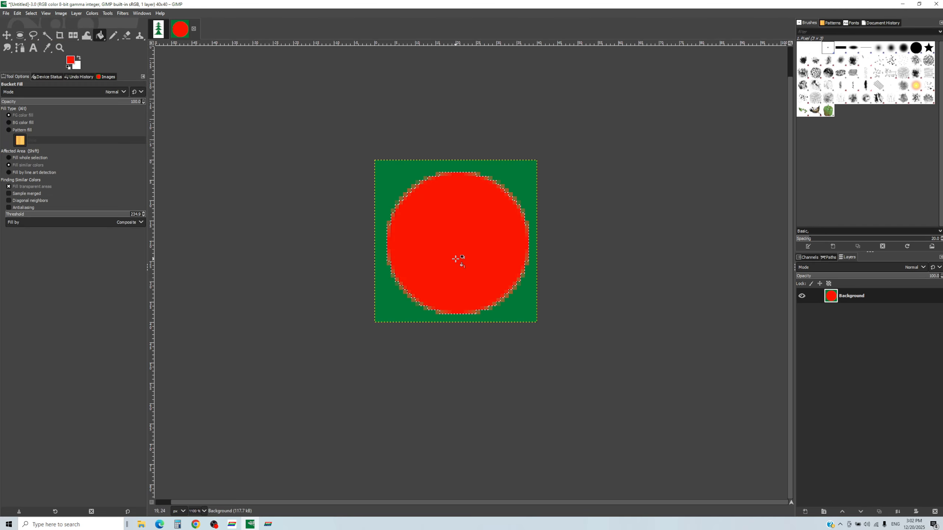
Draw a few white decorative lines across the red ball with the 1-pixel Pencil
key(x)
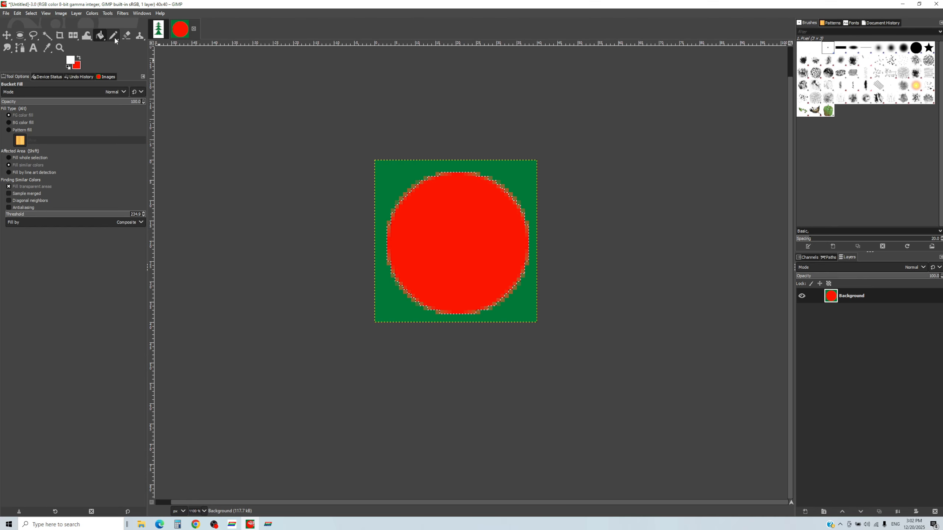
click(113, 36)
mouse_move(444, 203)
mouse_down()
mouse_move(488, 212)
mouse_move(504, 239)
mouse_up()
drag(428, 226, 475, 265)
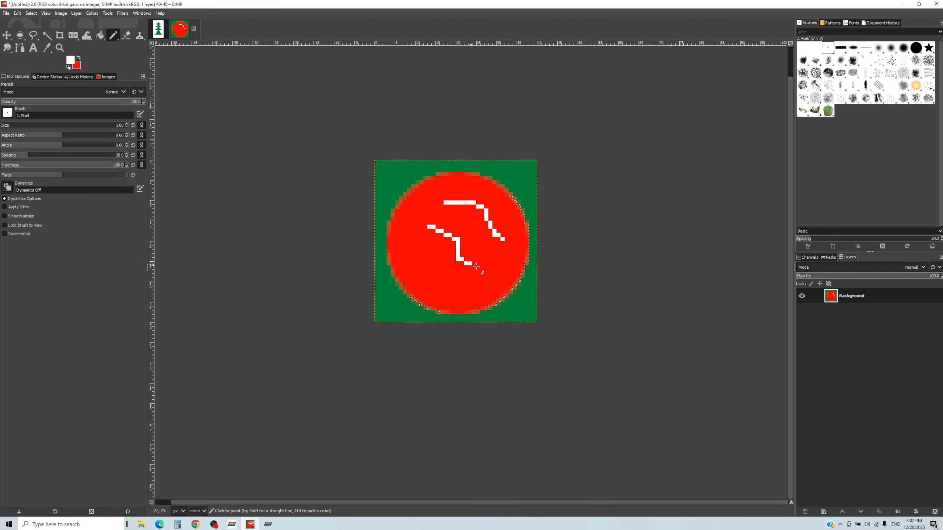
Start exporting the ball image and create a folder named Balls inside the Christmas project's ICON folder
click(6, 13)
click(31, 126)
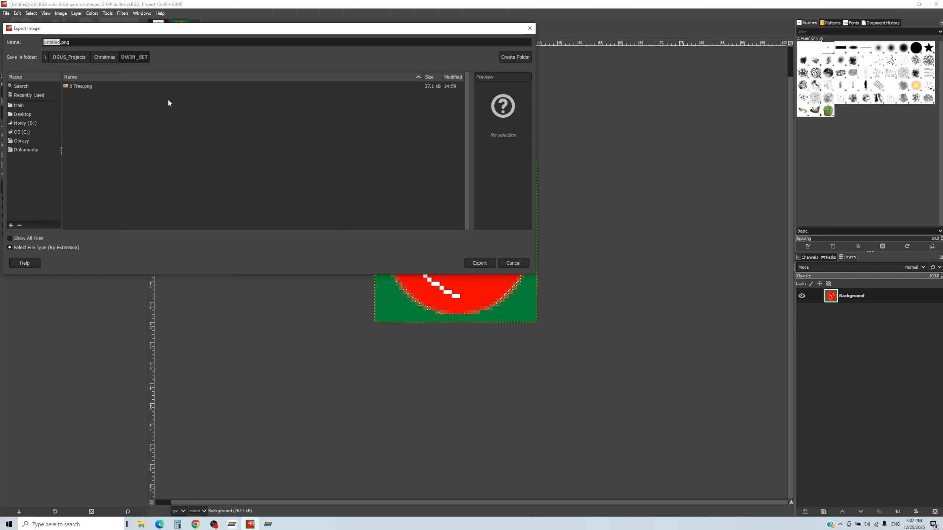
click(104, 56)
click(94, 94)
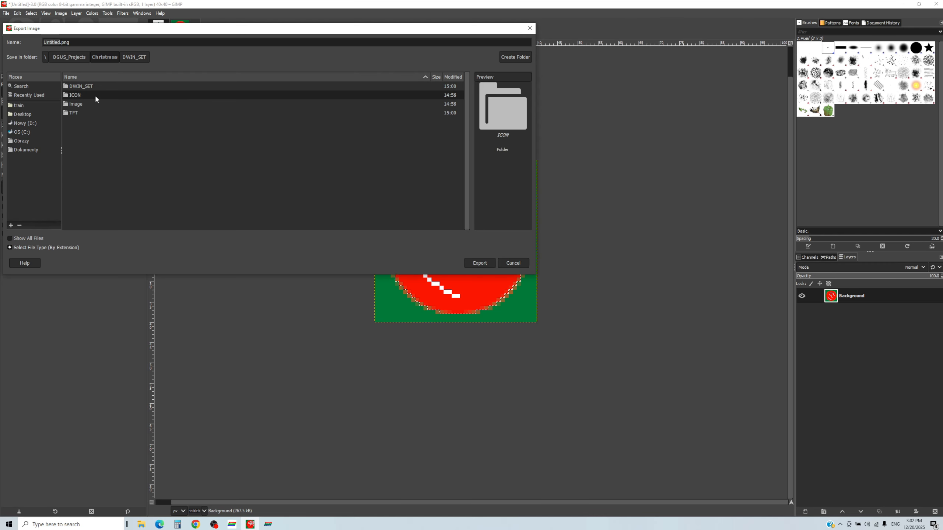
double_click(94, 94)
click(516, 57)
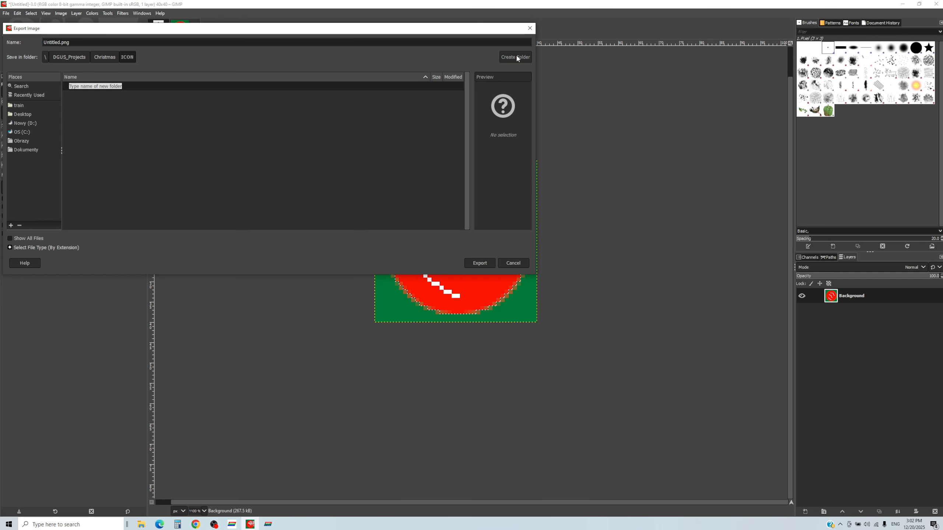
text(Balls)
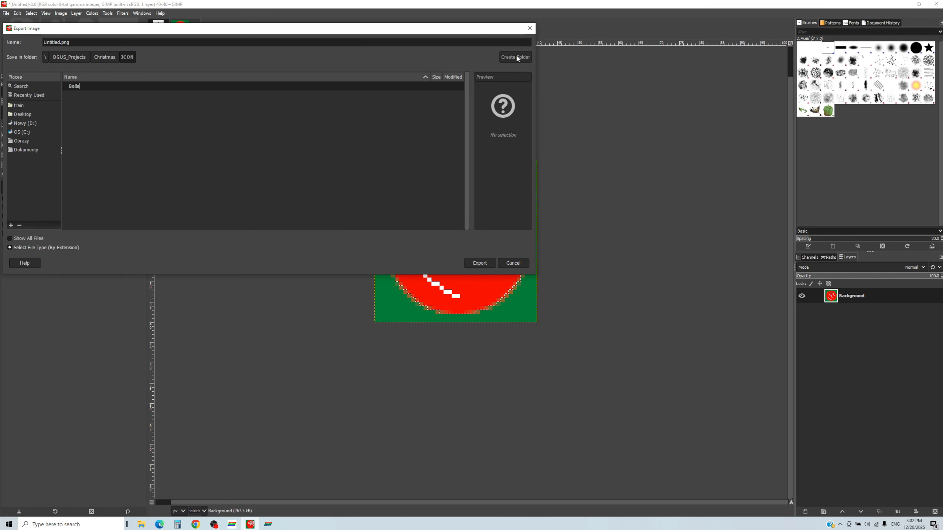
key(Return)
Export the red ball as 0 red.png into the Balls folder with the default PNG options
click(59, 42)
double_click(60, 42)
text(0 r)
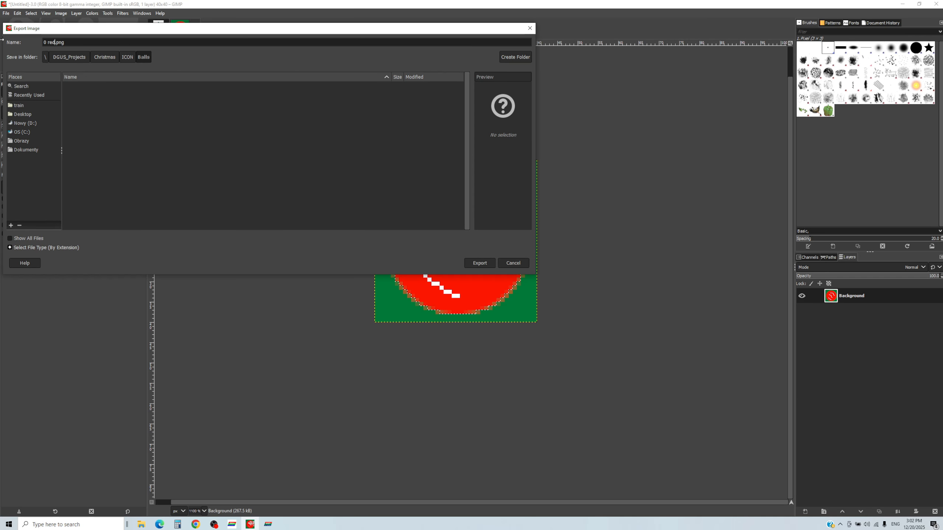
key(Return)
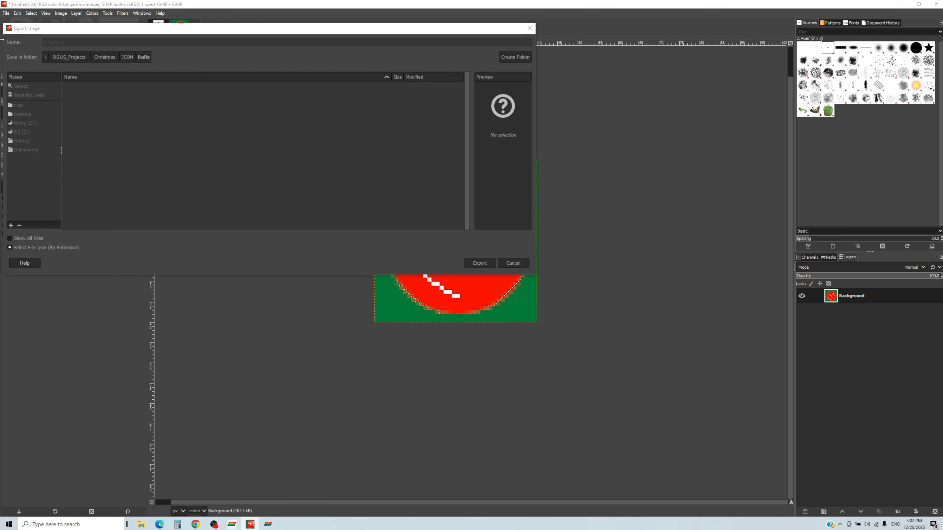
key(Return)
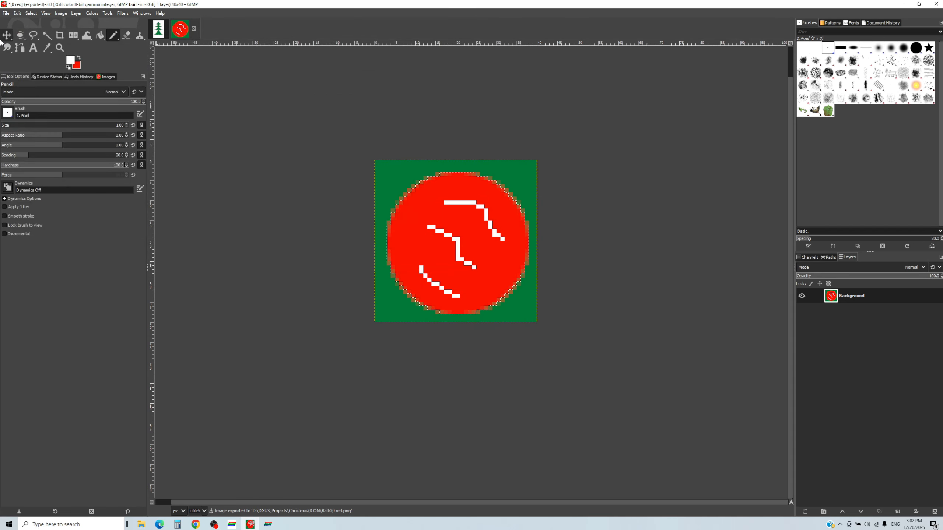
Undo the white pencil lines and the red fill, keeping the circular selection on the green background
key(ctrl+z)
key(ctrl+z)
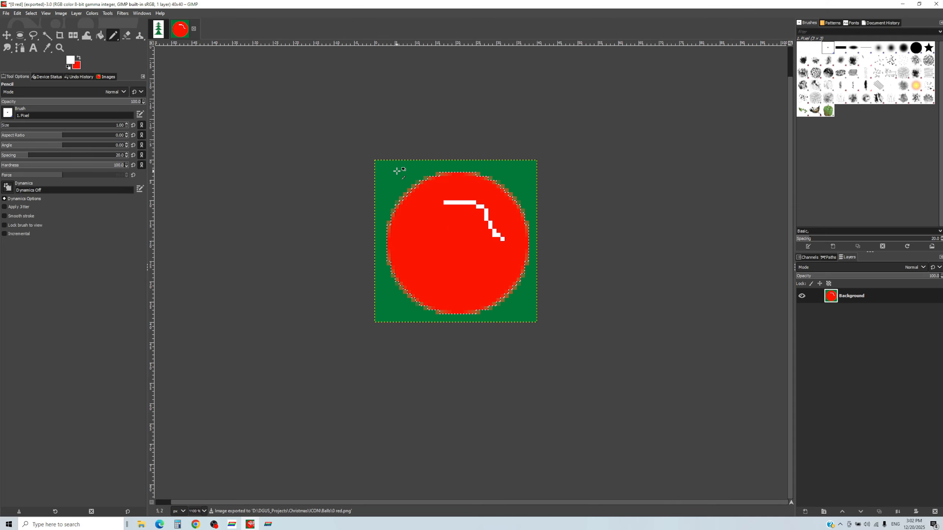
key(ctrl+z)
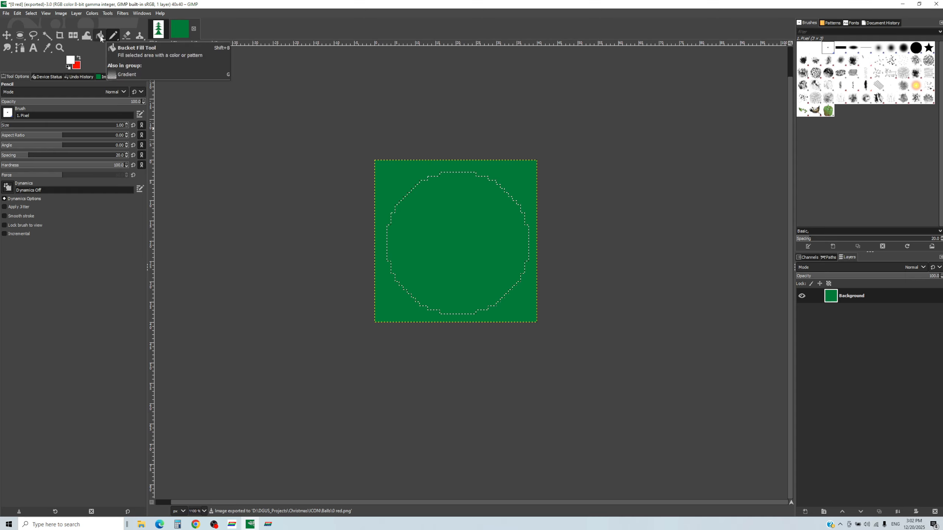
Fill the circular selection with blue and scribble a white pencil highlight in the ball's upper-right area
click(79, 58)
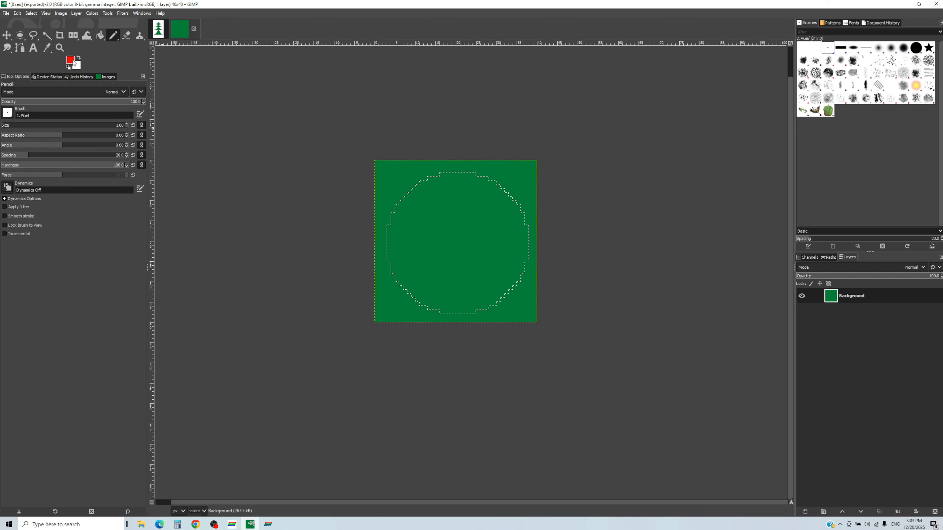
click(73, 60)
click(73, 60)
drag(64, 67, 101, 31)
click(108, 142)
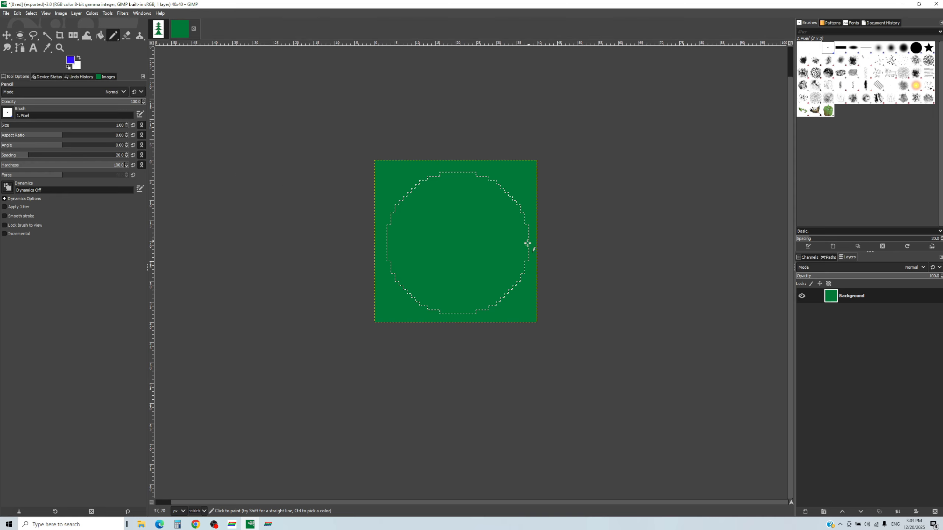
click(100, 35)
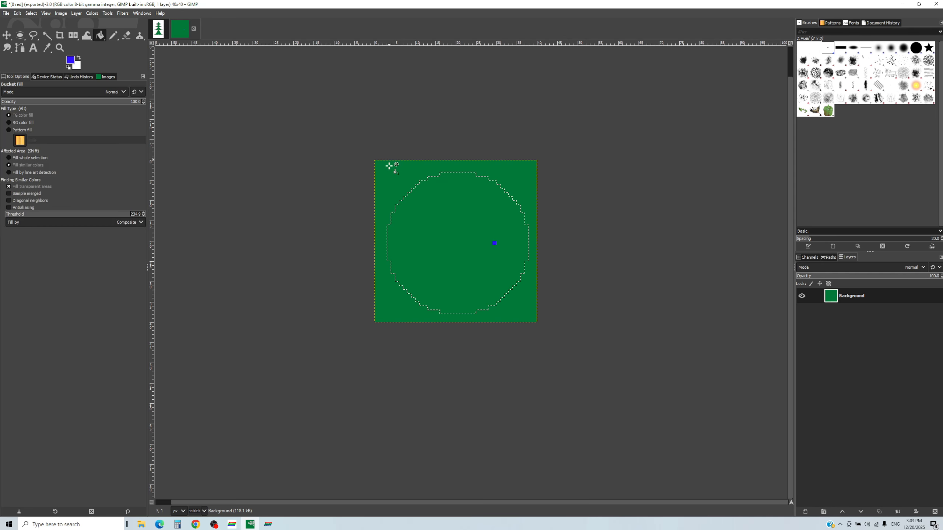
click(434, 220)
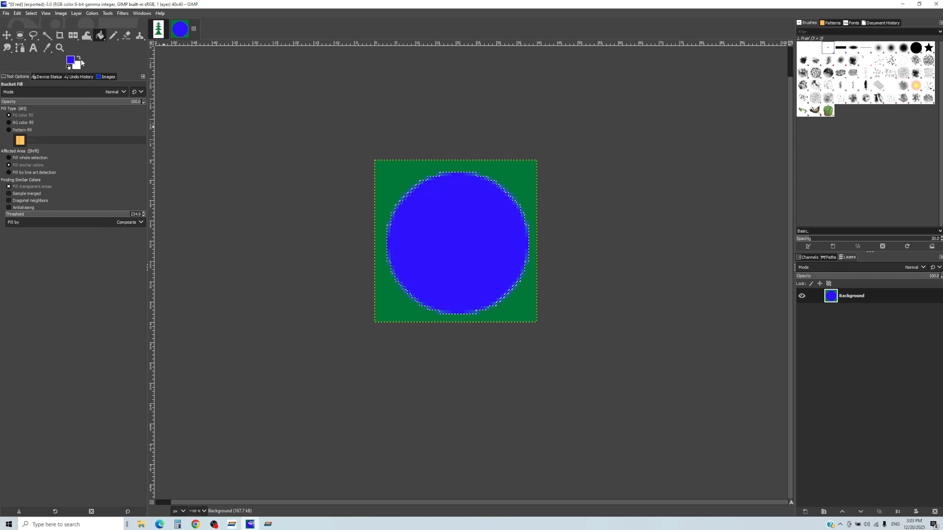
click(113, 36)
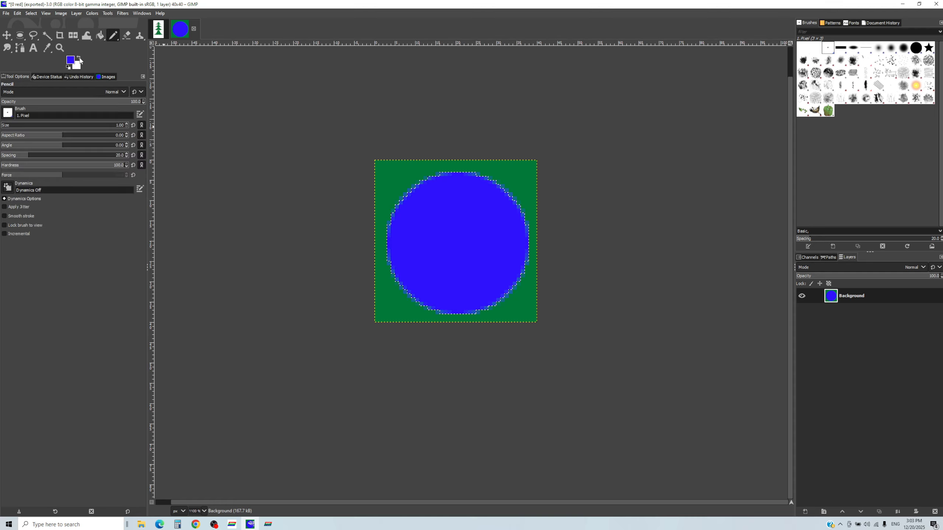
click(79, 58)
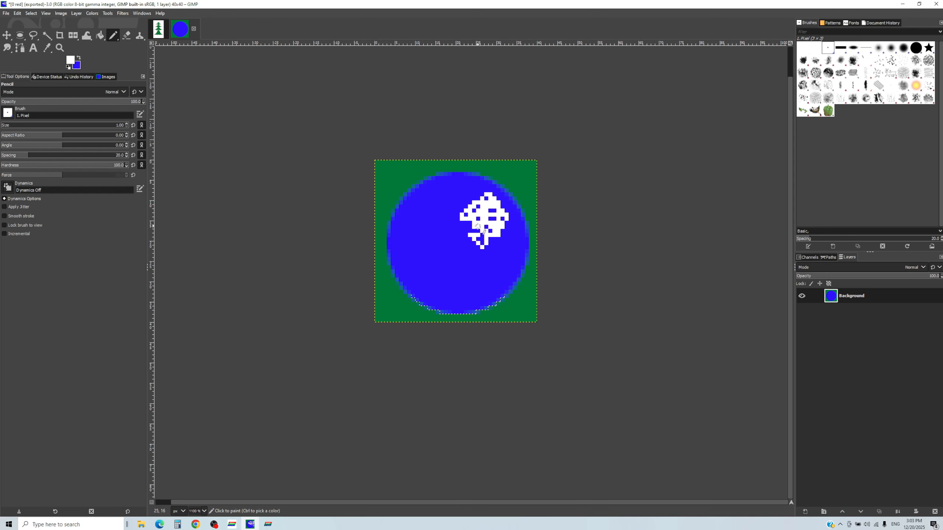
Export the blue ball as 1 blue.png into the Balls folder with the default PNG options
click(6, 13)
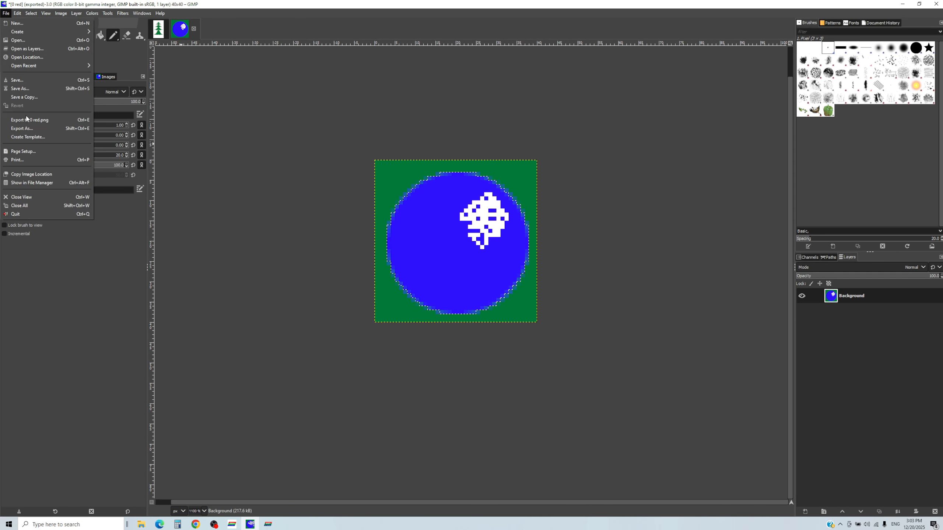
click(28, 128)
text(1 blue)
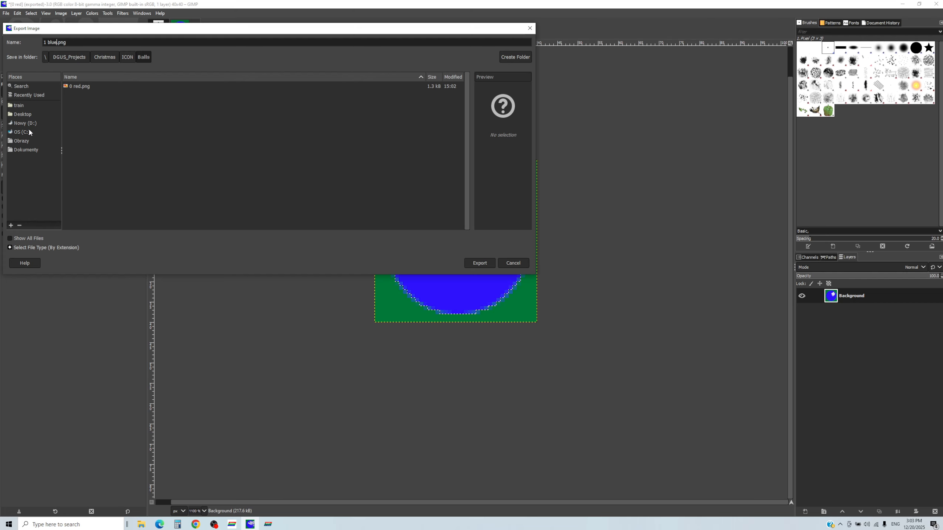
key(Return)
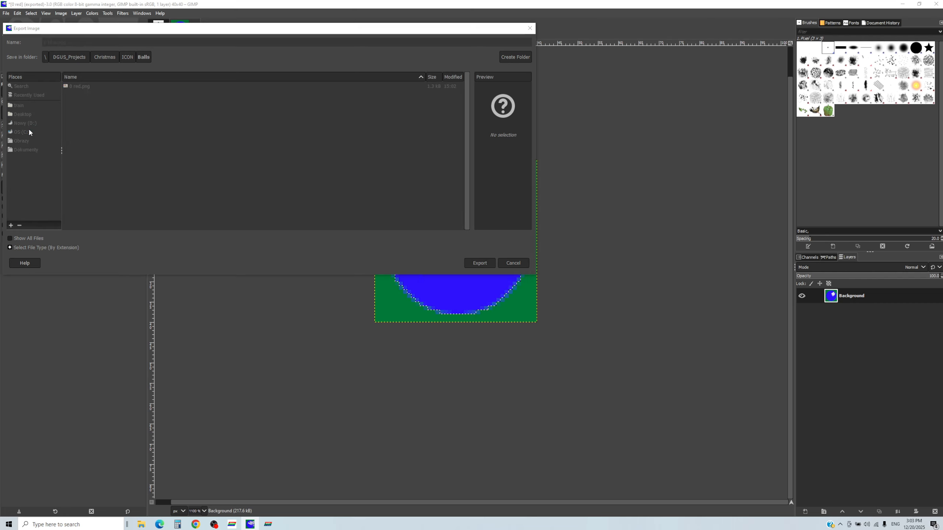
key(Return)
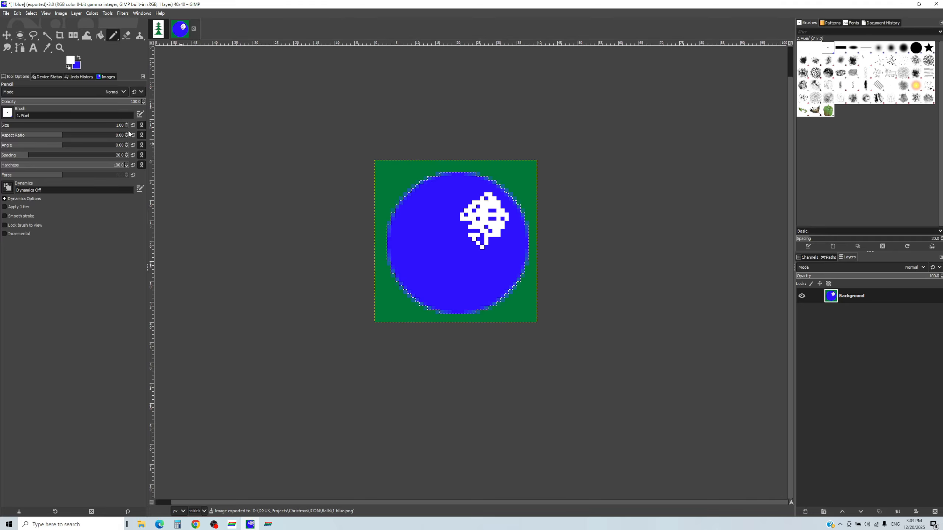
Undo the white highlight strokes and the blue fill, keeping the circular selection on the green background
key(ctrl+z)
key(ctrl+z)
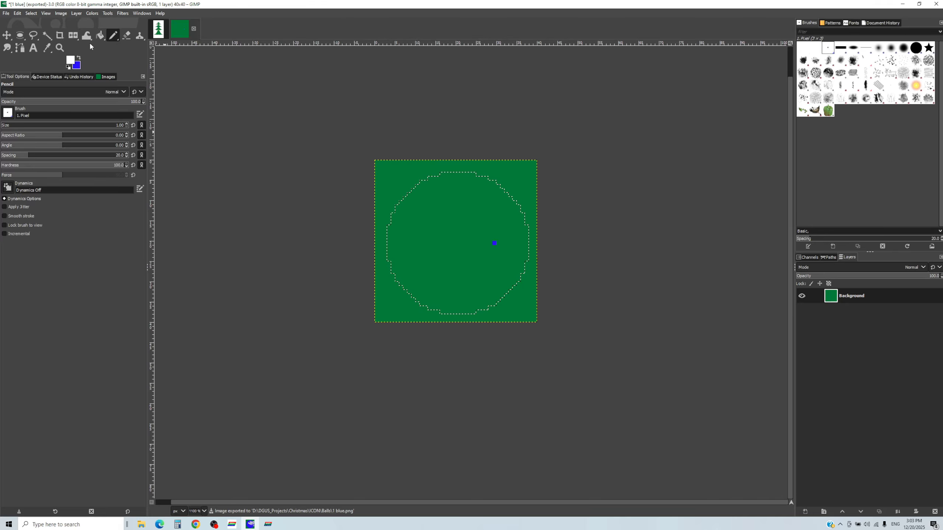
key(ctrl+z)
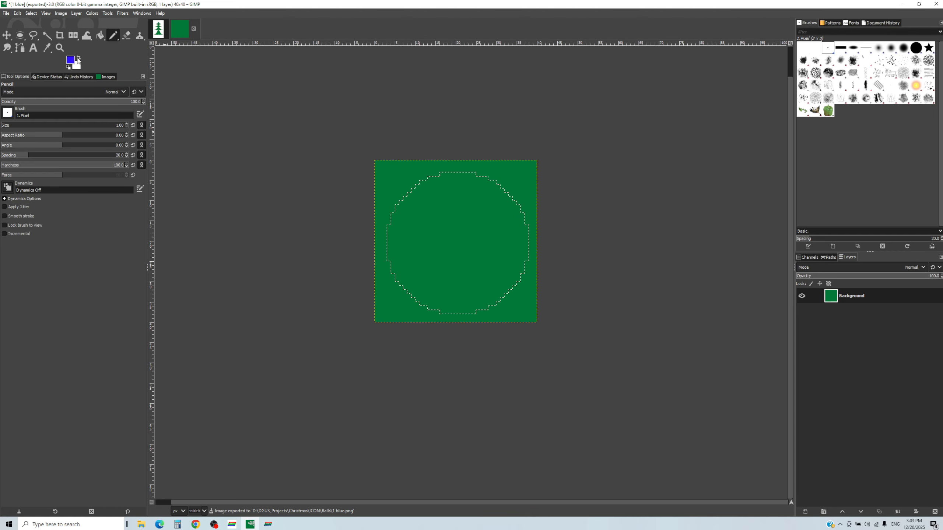
Set the foreground colour to yellow-green b8ff00 and bucket-fill the circular selection with it
click(70, 62)
drag(74, 95, 74, 100)
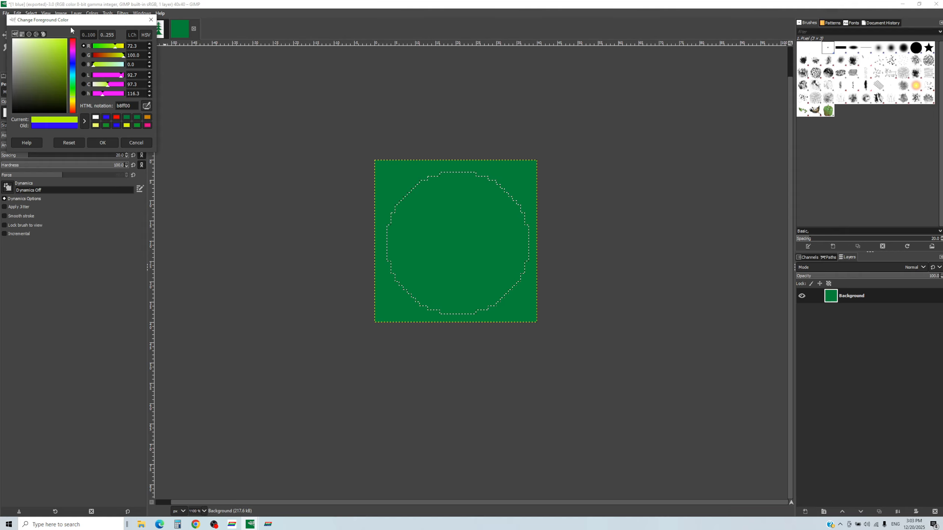
click(96, 141)
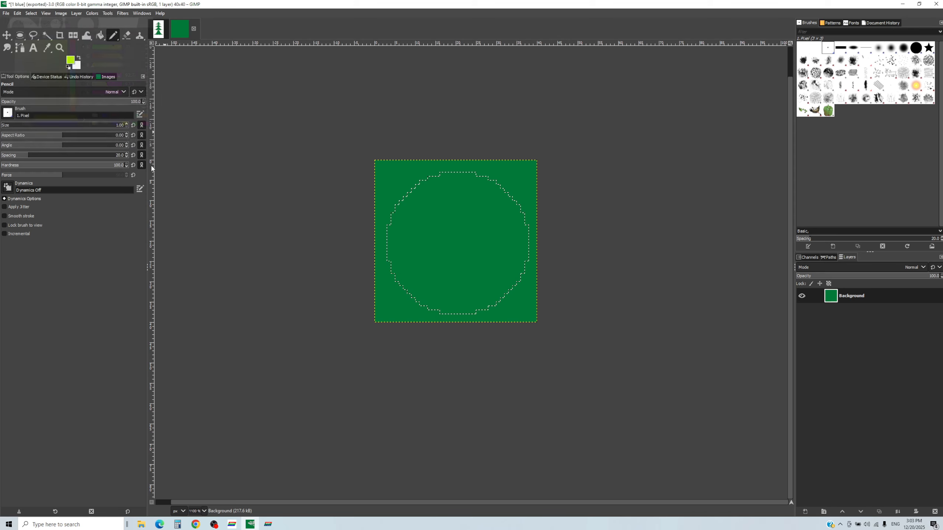
click(99, 36)
click(442, 237)
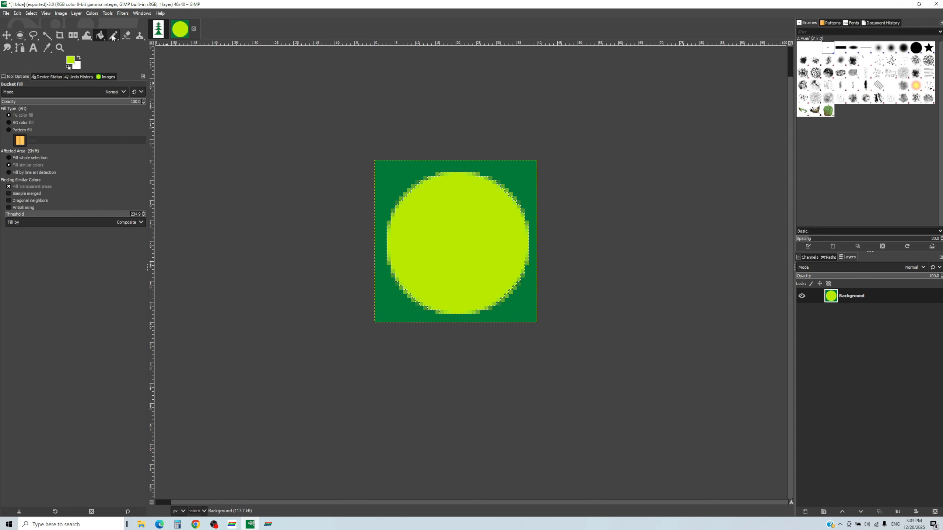
Set the foreground colour to red ff0000 and draw a solid three-tier Christmas tree with the Pencil in the middle of the yellow ball
click(113, 36)
click(74, 61)
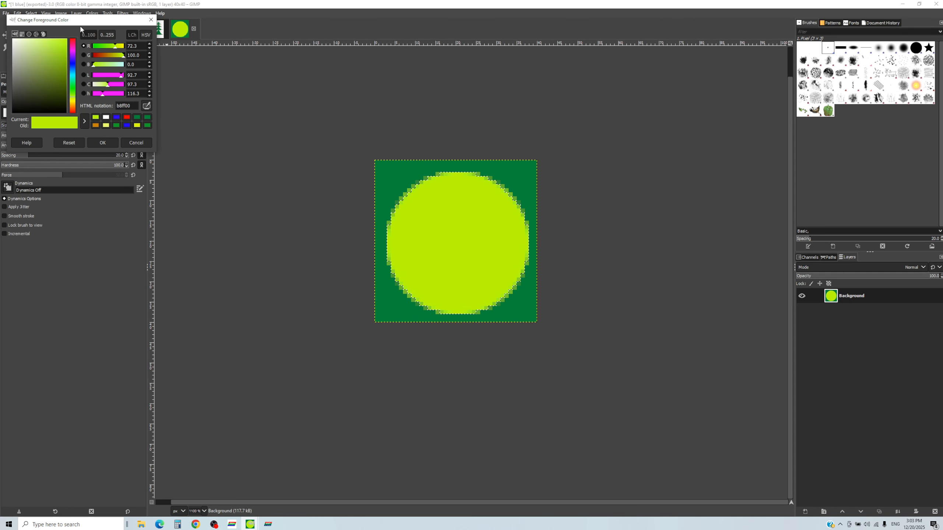
drag(73, 43, 72, 35)
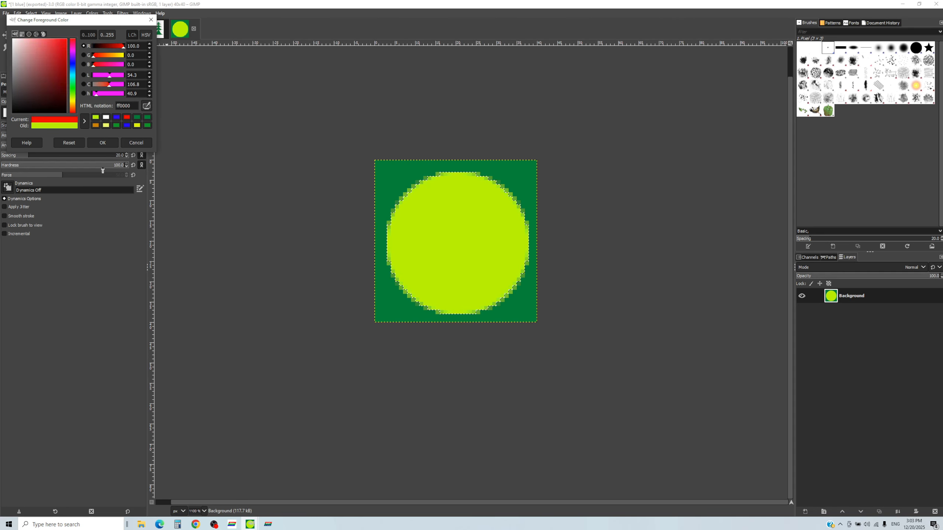
click(103, 143)
mouse_move(454, 198)
mouse_down()
mouse_move(454, 223)
mouse_move(462, 229)
mouse_move(455, 212)
mouse_move(479, 225)
mouse_move(445, 253)
mouse_move(456, 227)
mouse_move(461, 242)
mouse_move(447, 248)
mouse_move(433, 280)
mouse_move(488, 275)
mouse_move(466, 253)
mouse_move(466, 272)
mouse_move(444, 279)
mouse_move(454, 255)
mouse_move(458, 278)
mouse_move(469, 262)
mouse_move(456, 264)
mouse_move(473, 267)
mouse_up()
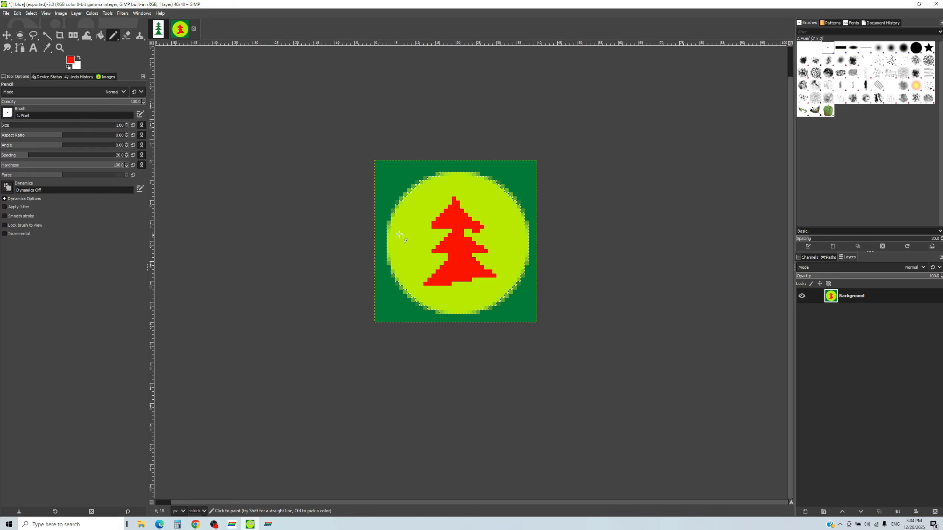
Export the yellow ball as 2 yellow.png into the Balls folder with the default PNG options
click(6, 13)
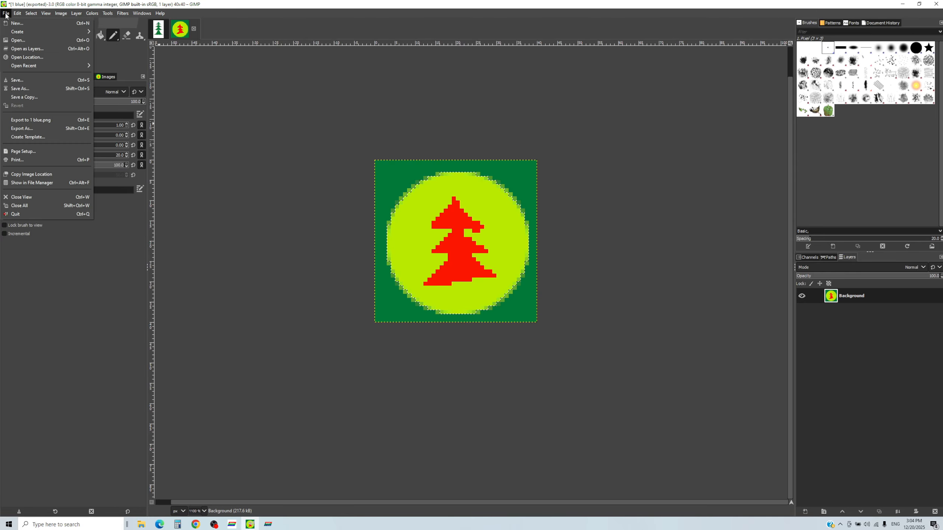
click(38, 128)
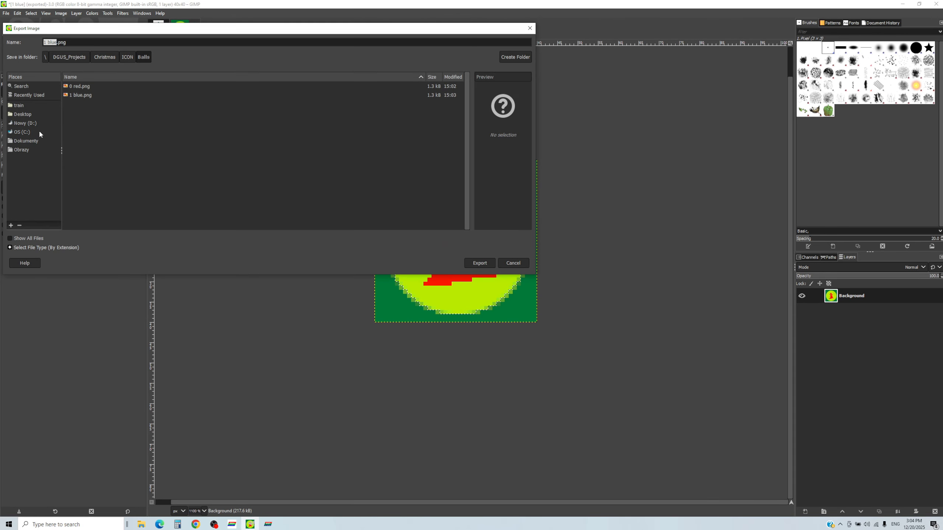
text(2 yellow)
key(Return)
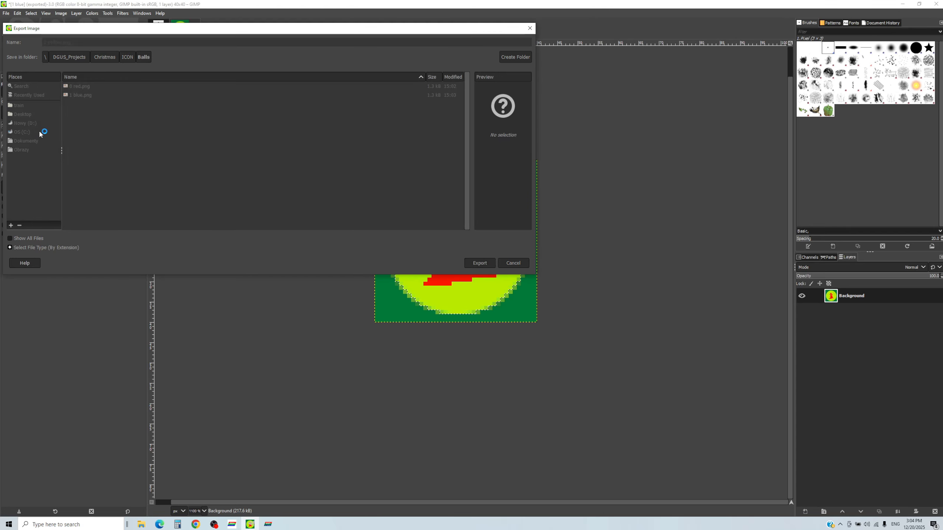
key(Return)
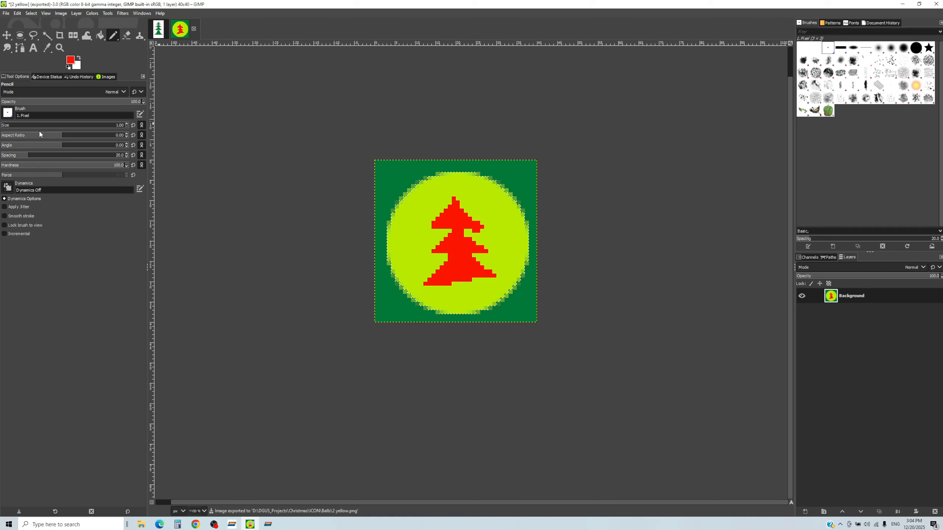
Undo the red tree and the yellow fill, and bucket-fill the circular selection with pink
key(ctrl+z)
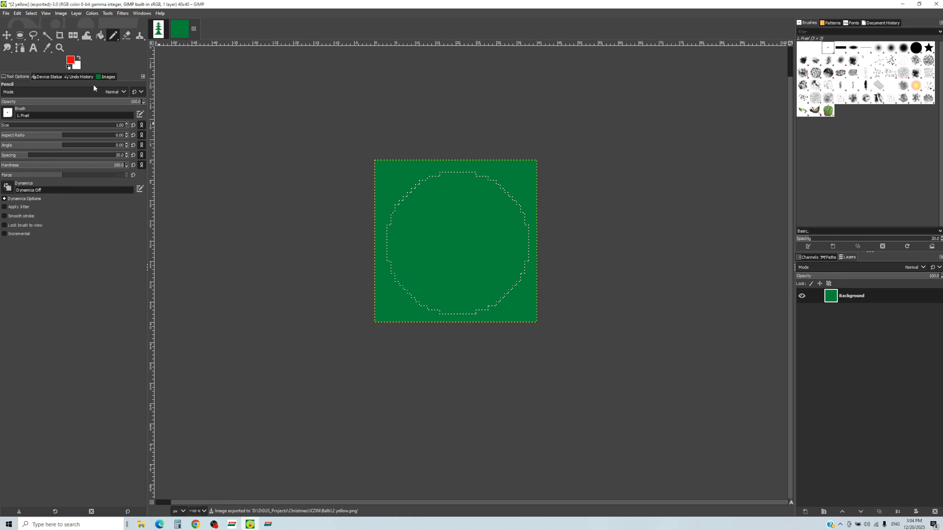
click(70, 60)
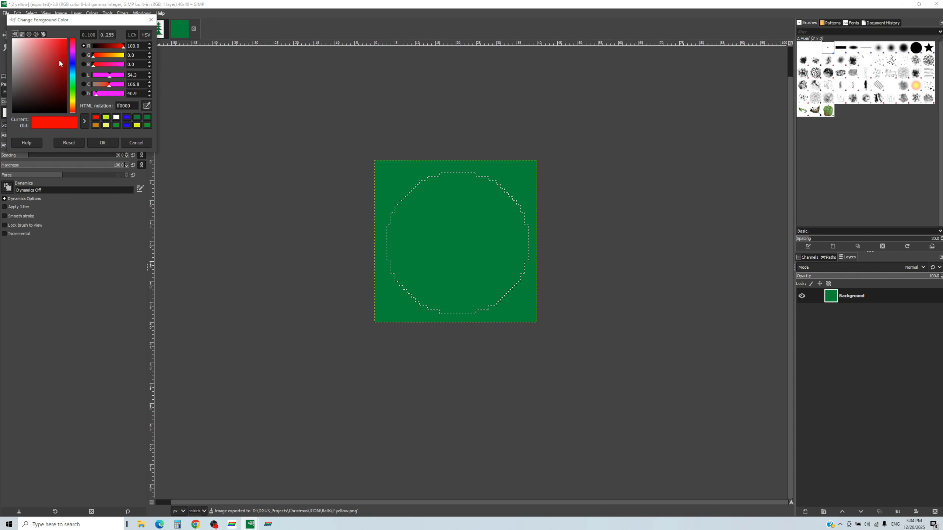
drag(74, 53, 73, 44)
click(103, 142)
click(99, 36)
click(487, 270)
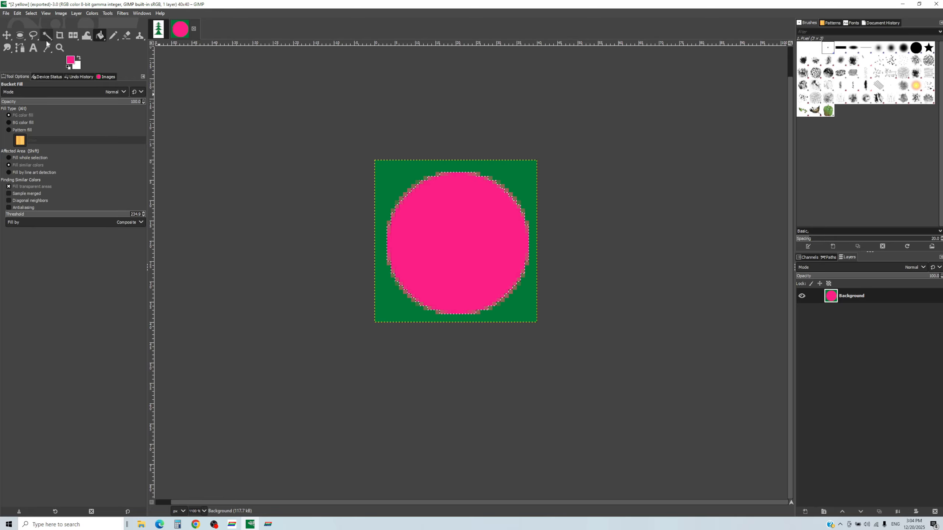
Add a white-filled elliptical highlight about 9 by 7 px in the pink ball's upper-right area
click(78, 57)
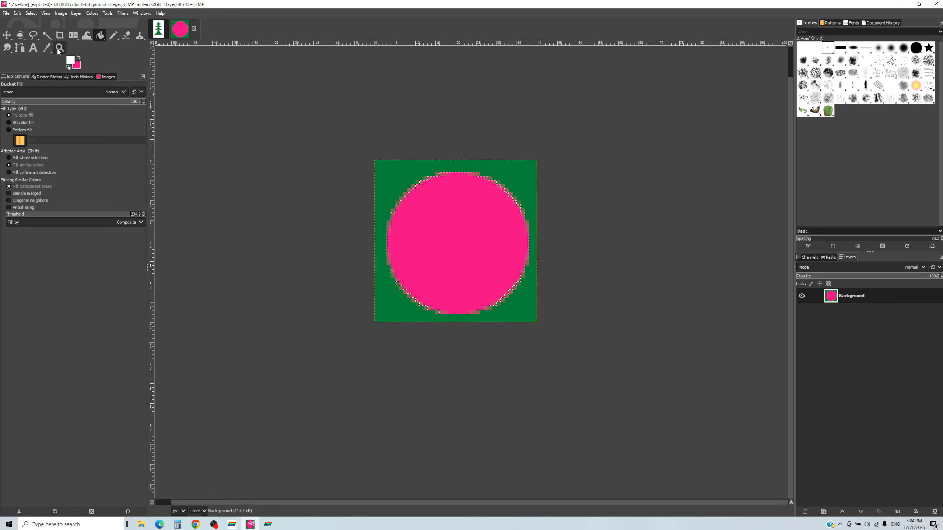
click(20, 36)
drag(456, 205, 492, 234)
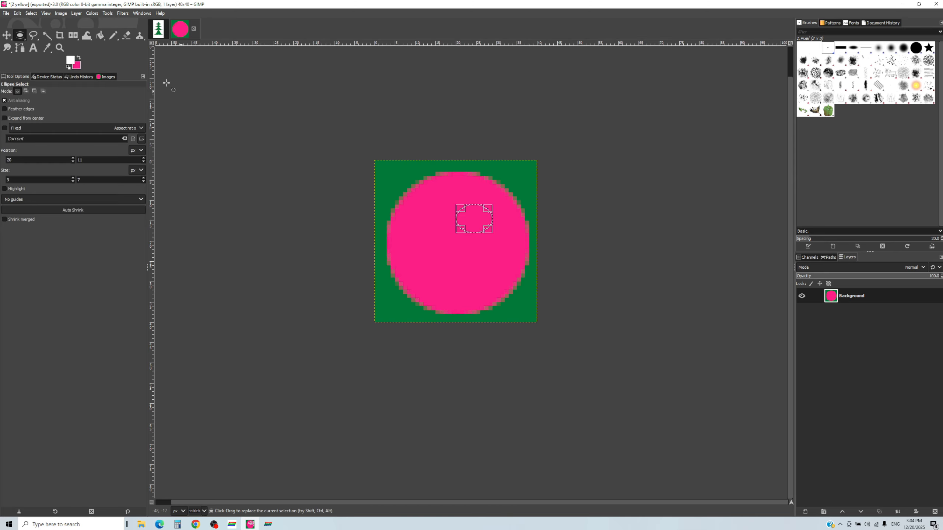
click(101, 37)
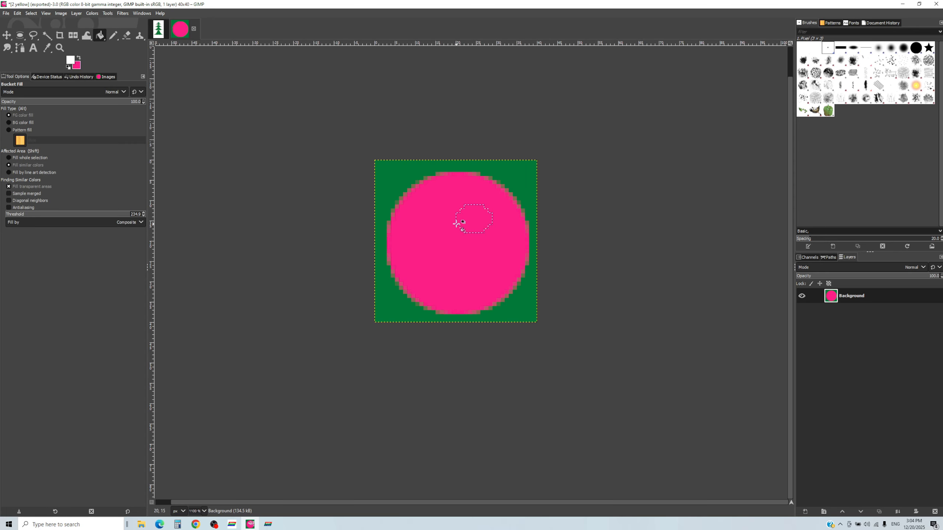
click(475, 219)
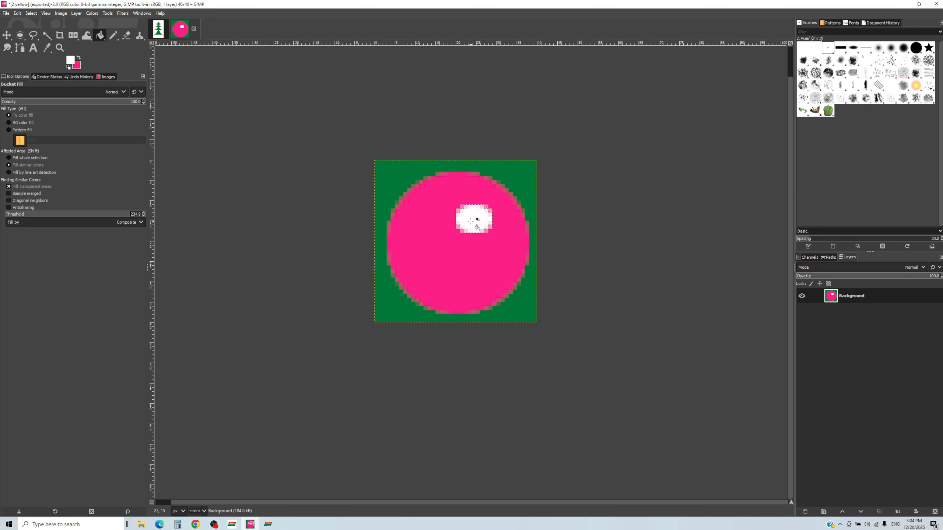
Add a second, larger white-filled elliptical highlight in the pink ball's lower-left area
click(21, 36)
drag(420, 262, 476, 298)
click(99, 36)
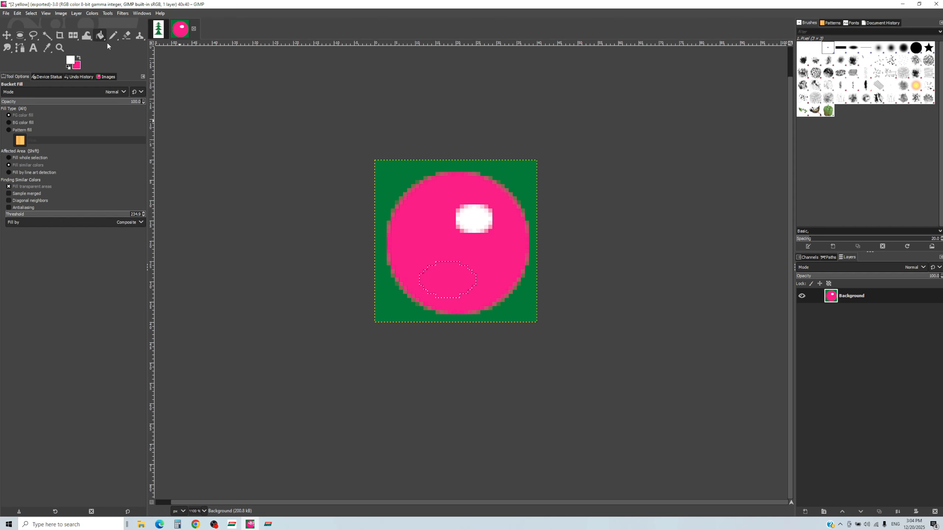
click(467, 288)
Export the pink ball as 3 pink.png into the Balls folder with the default PNG options
click(6, 13)
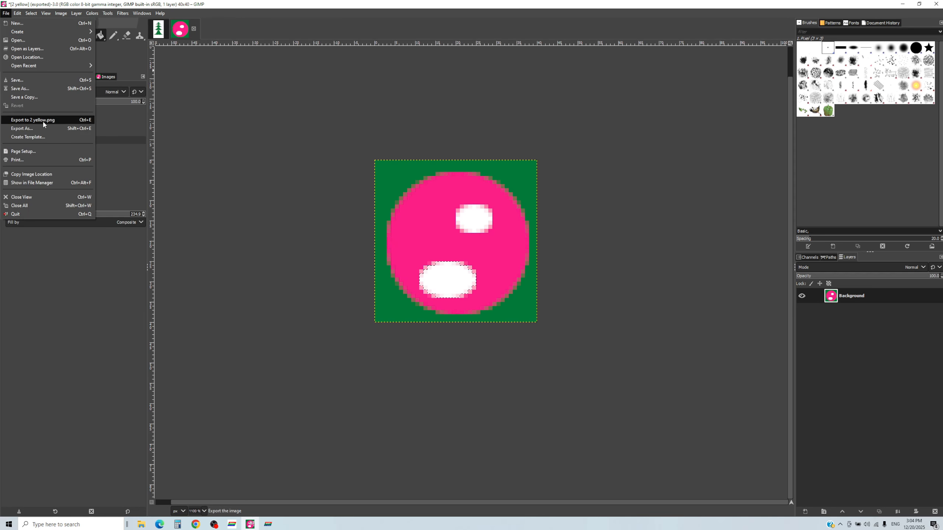
click(37, 129)
text(3 pink)
key(Return)
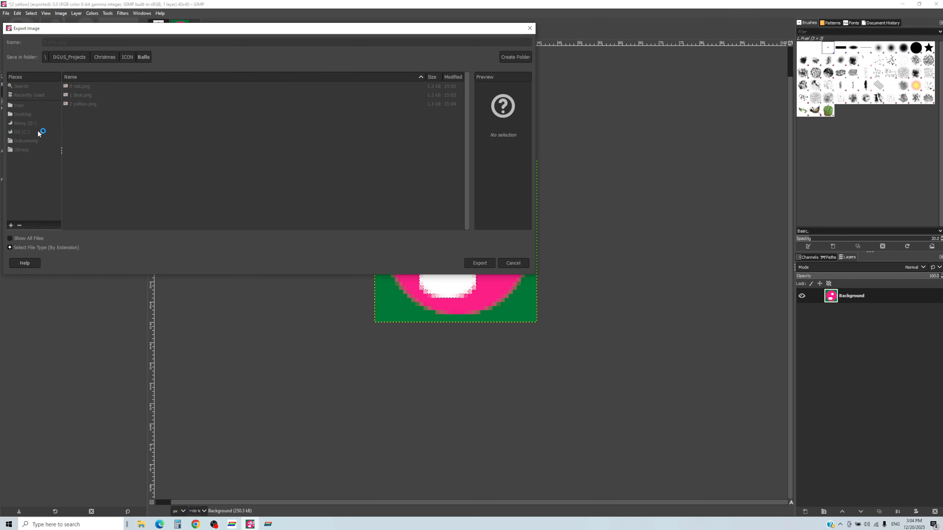
key(Return)
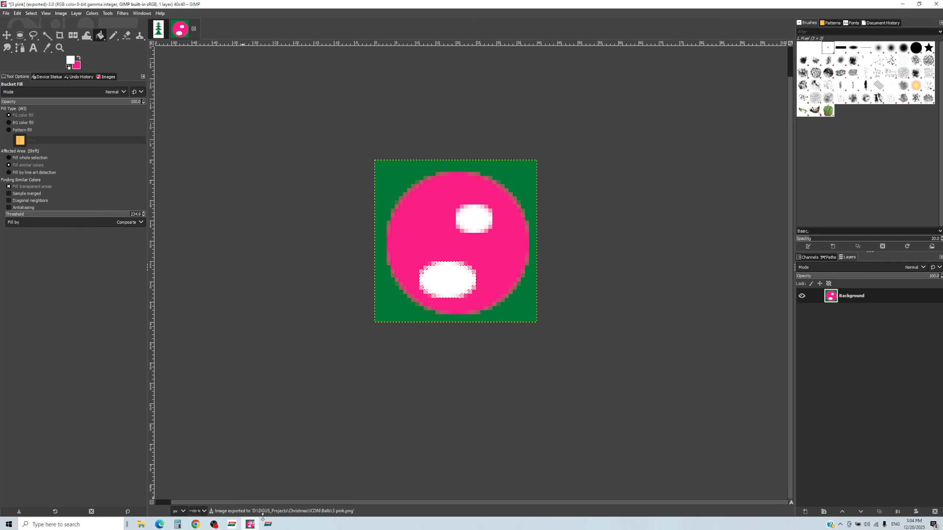
Switch to DWIN DGUS and place a variable icon about 31 by 32 px beneath the left tip of the tree's top tier, checking its available icon files
click(234, 524)
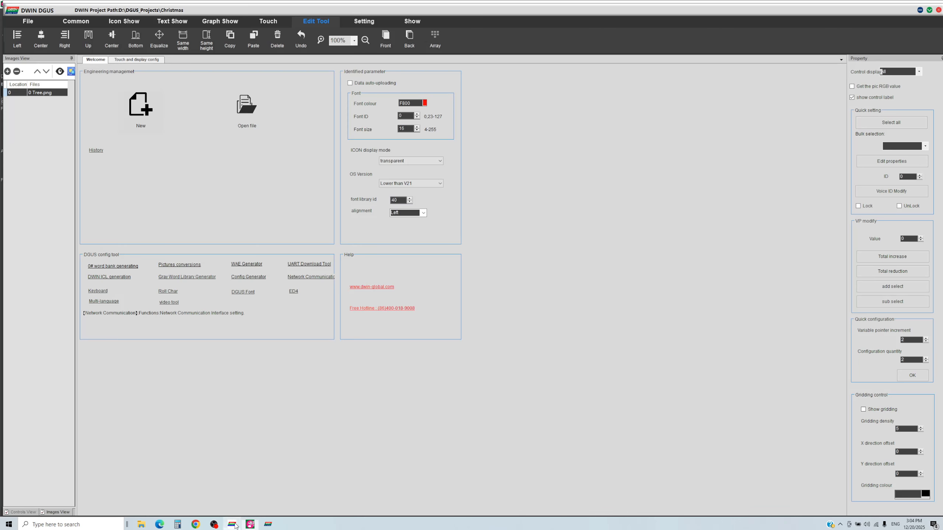
click(129, 61)
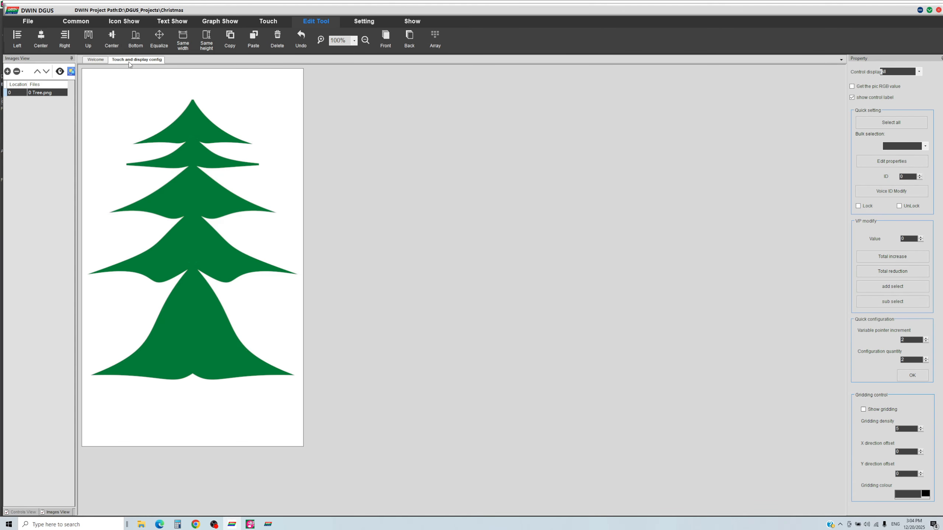
mouse_move(269, 525)
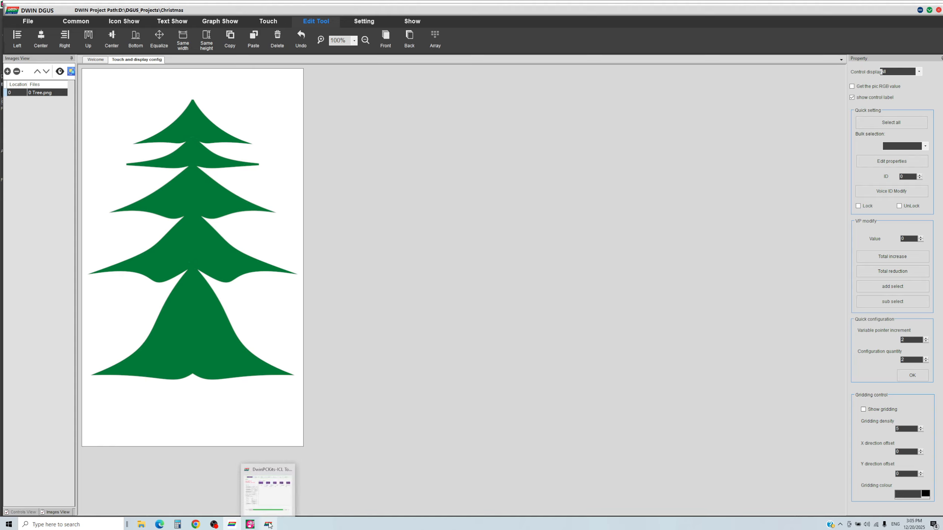
click(70, 21)
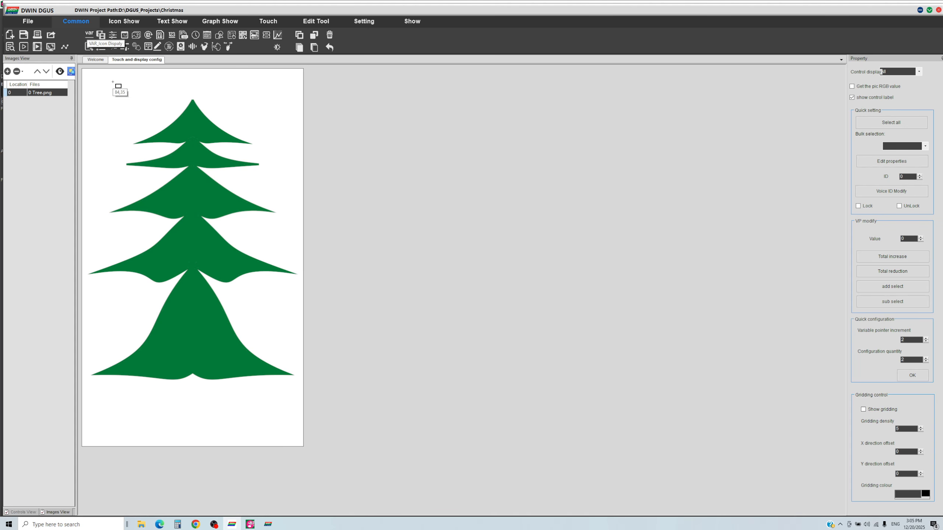
drag(143, 142, 156, 155)
click(927, 130)
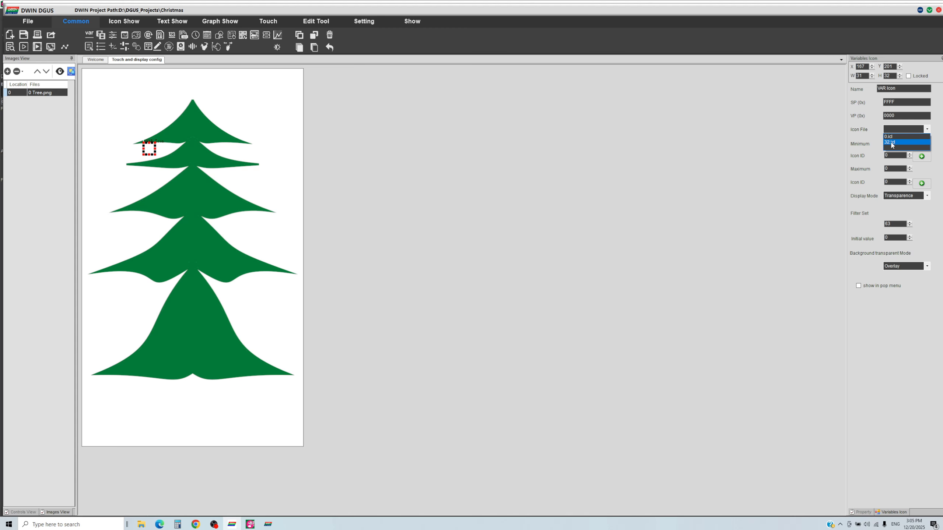
click(184, 143)
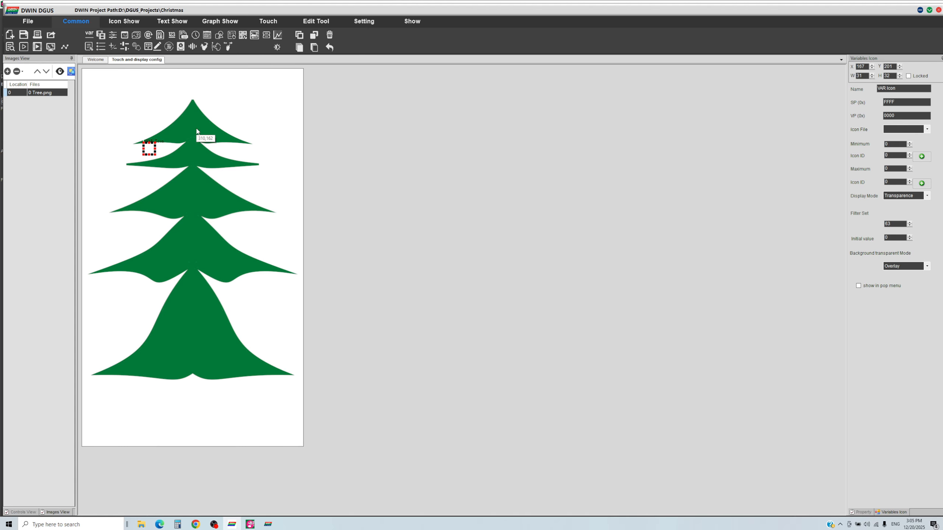
Switch to the DwinPCKits ICL Tool and load the ball pictures from the project's ICON/Balls folder
click(268, 524)
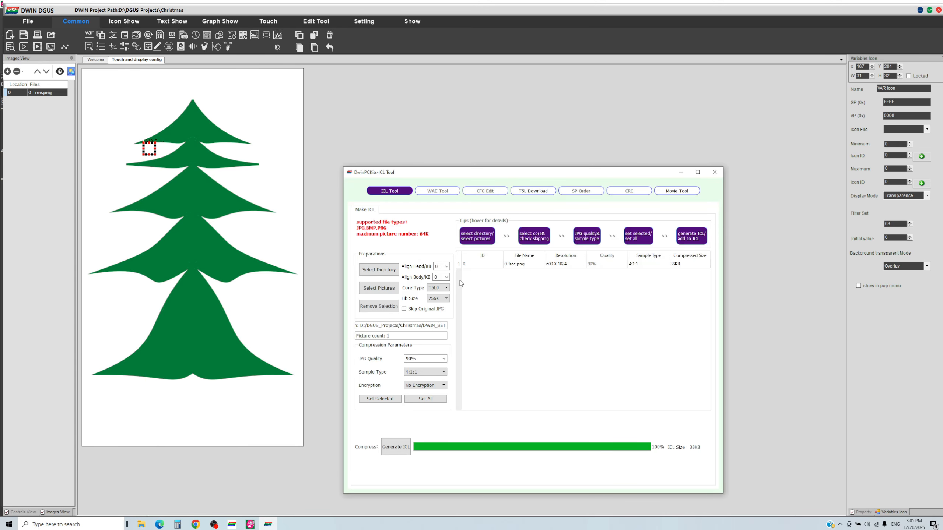
click(379, 270)
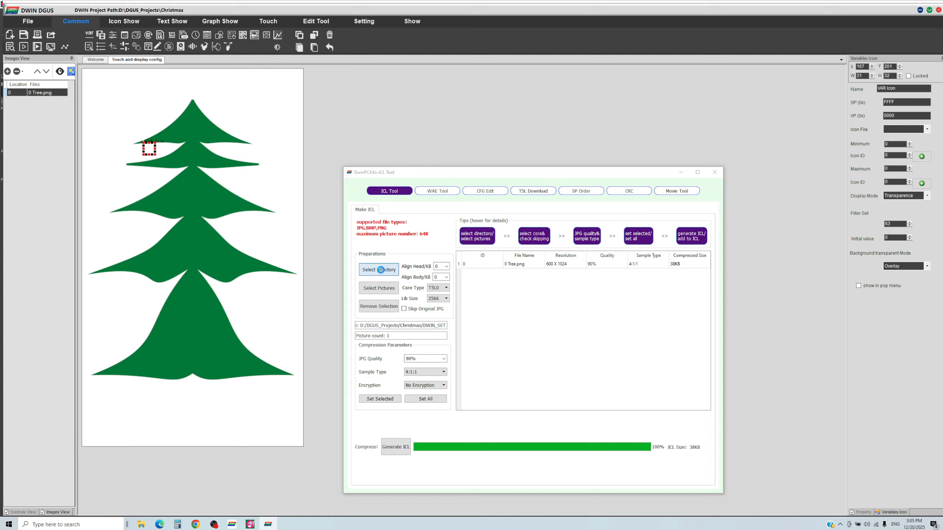
click(498, 196)
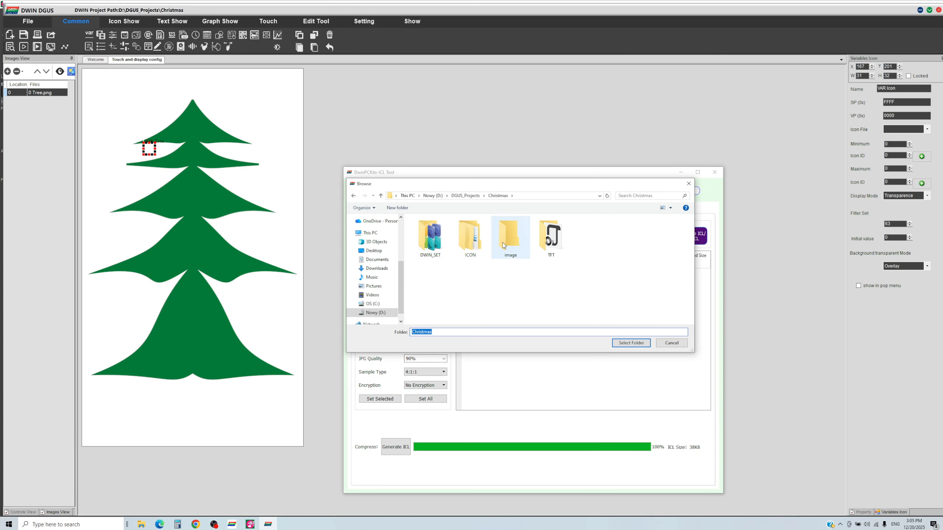
double_click(470, 239)
click(427, 229)
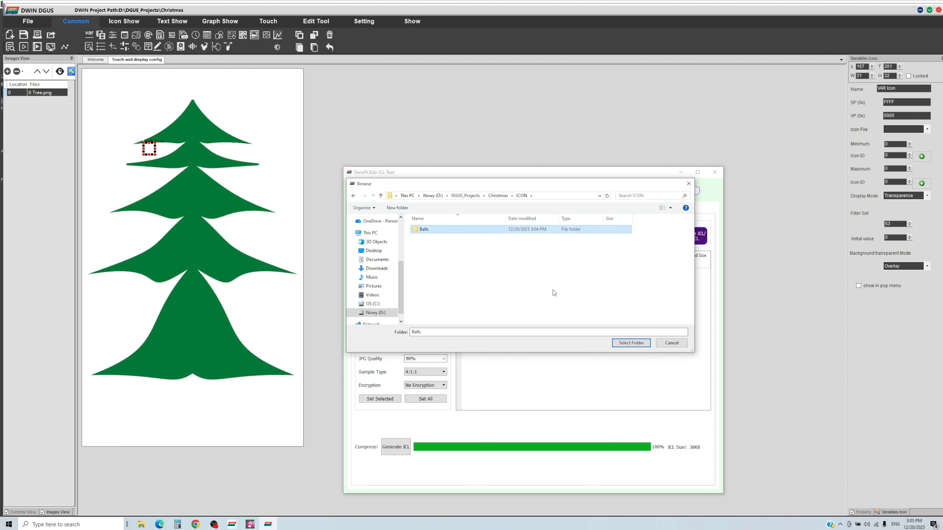
click(630, 343)
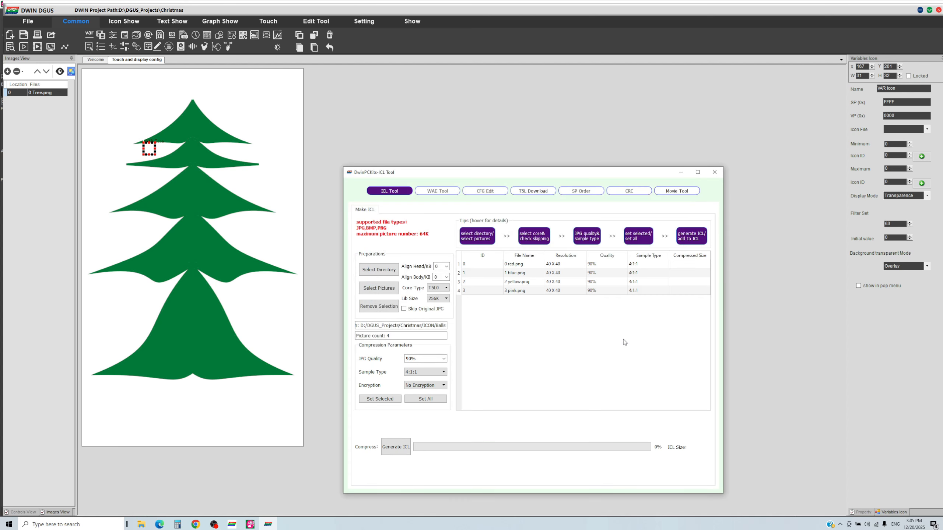
Apply 100% JPG quality and 4:4:4 sample type to all four ball pictures
click(444, 359)
click(430, 419)
click(439, 373)
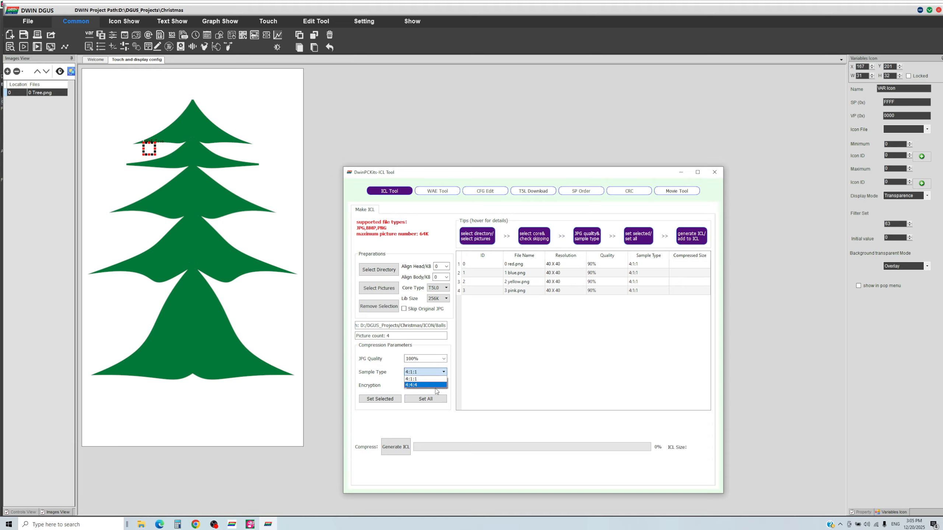
click(437, 386)
click(425, 398)
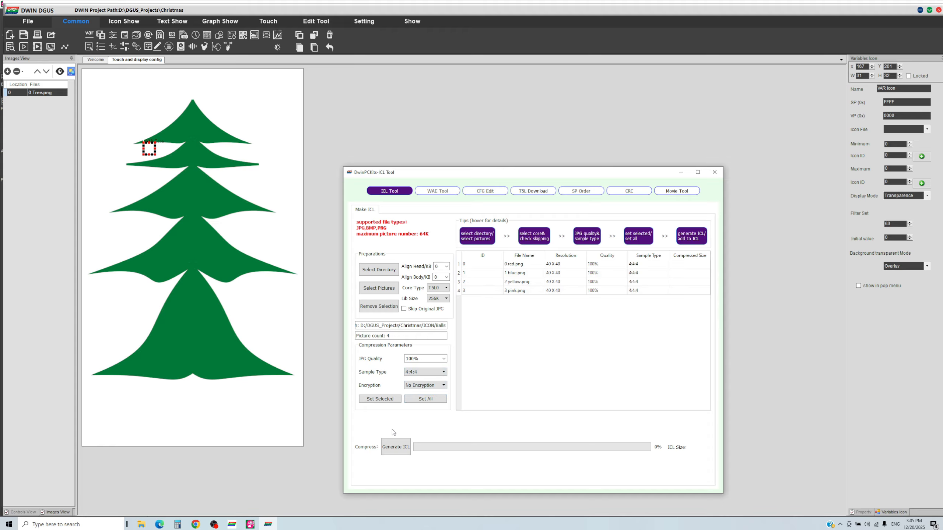
Generate the ICL library as 40 balls in the project's DWIN_SET folder and return to DWIN DGUS
click(392, 447)
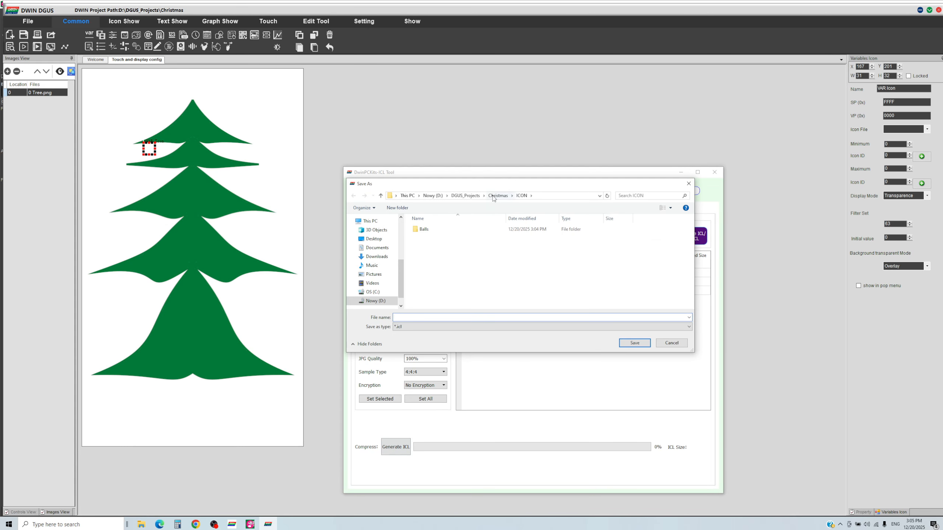
double_click(430, 237)
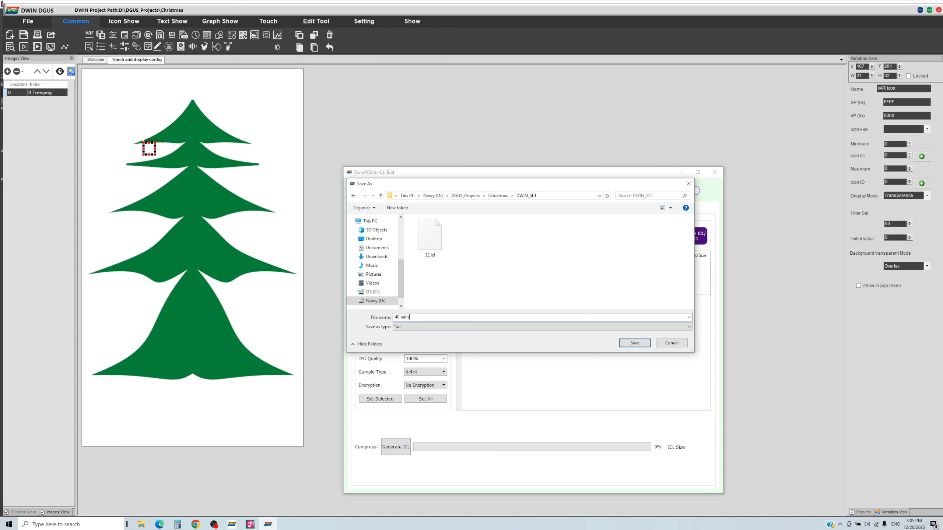
key(Return)
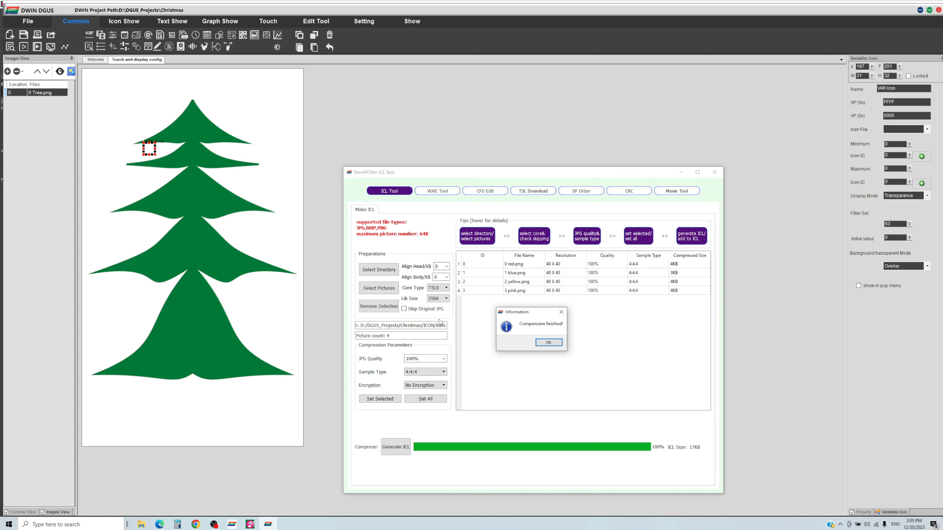
click(550, 343)
click(452, 122)
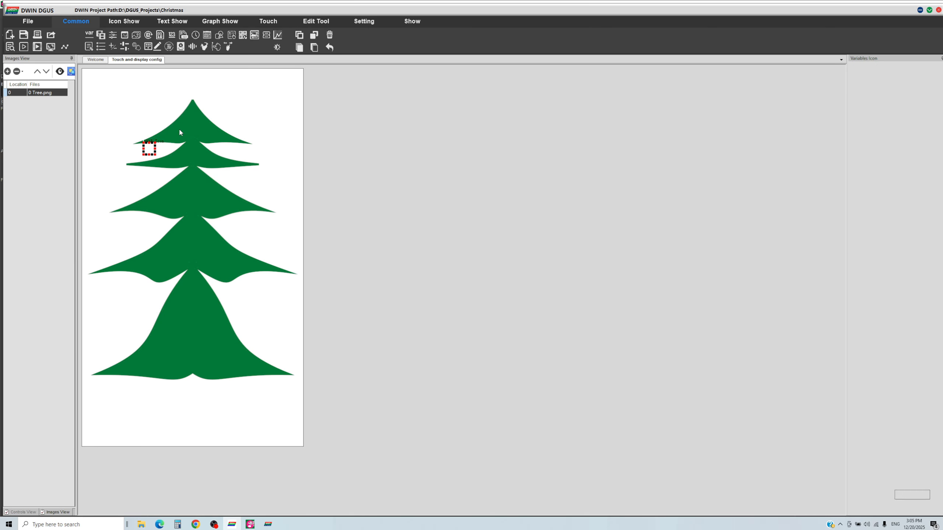
Configure the variable icon with file 40 balls.icl, VP 2000, and red ball icon 0 for minimum 0, icon ID 100 for maximum 1
click(929, 130)
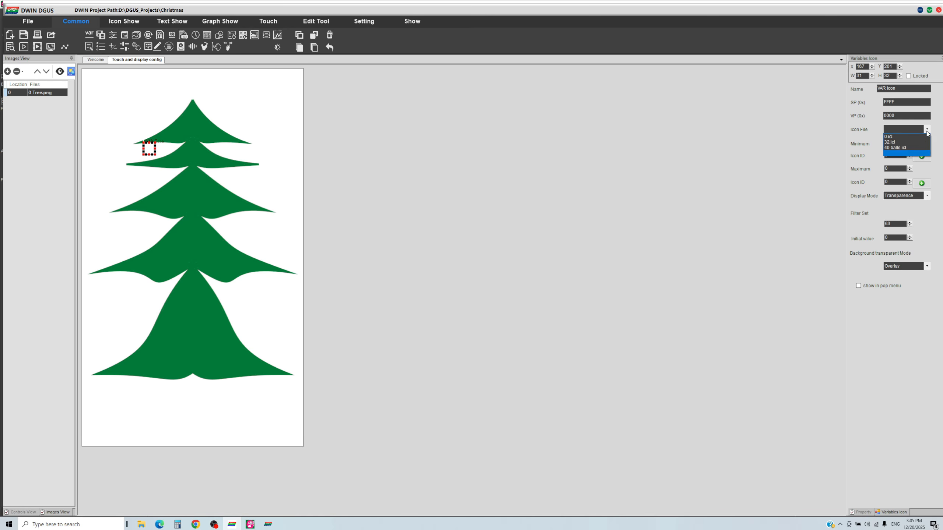
click(917, 148)
double_click(911, 115)
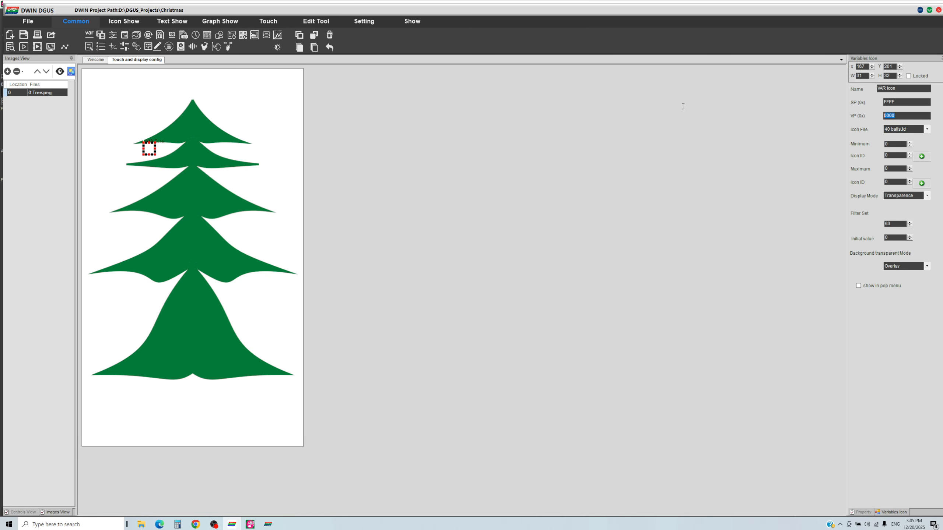
text(2)
click(922, 156)
double_click(73, 92)
click(208, 175)
Place copies of the red ball icon at the second tier's right tip and the fourth tier's left tip
key(ctrl+c)
key(ctrl+v)
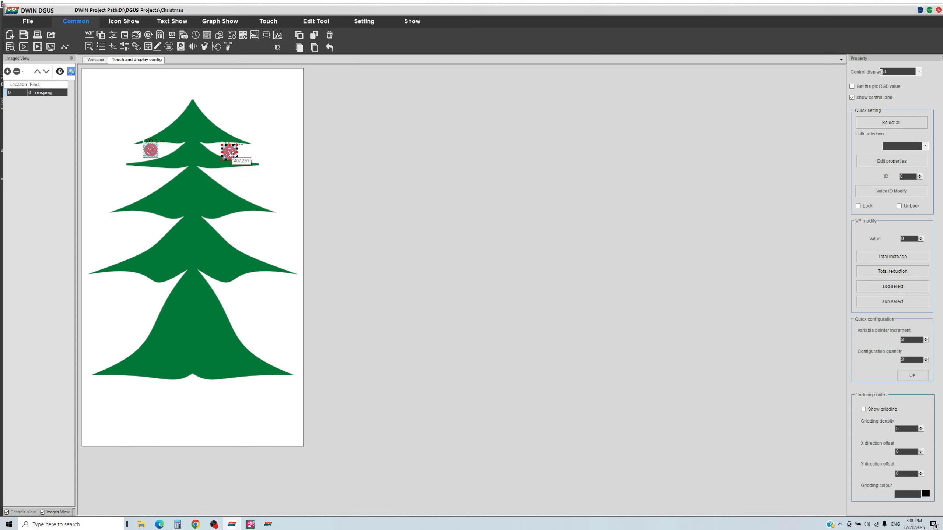
click(236, 169)
key(ctrl+v)
click(117, 277)
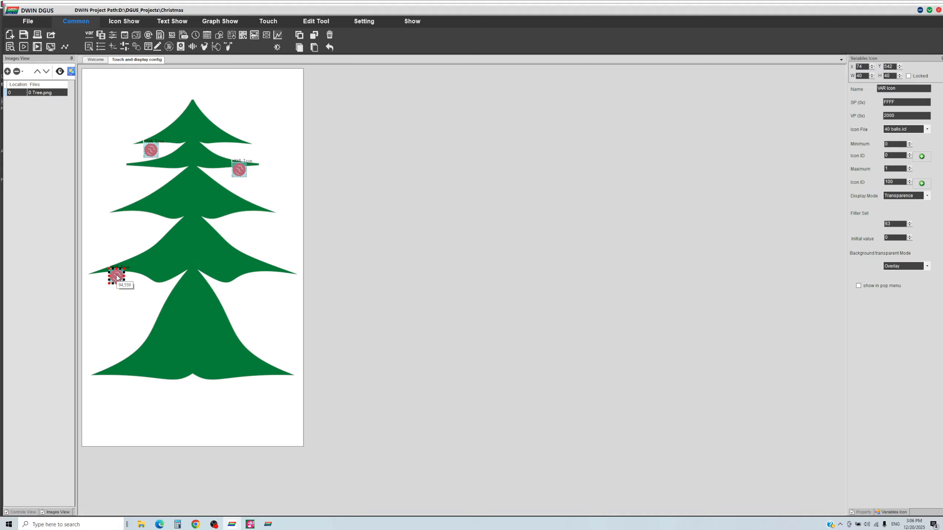
Place another ball copy under the fourth tier's right side and change its minimum-value icon to blue ball 1
key(ctrl+v)
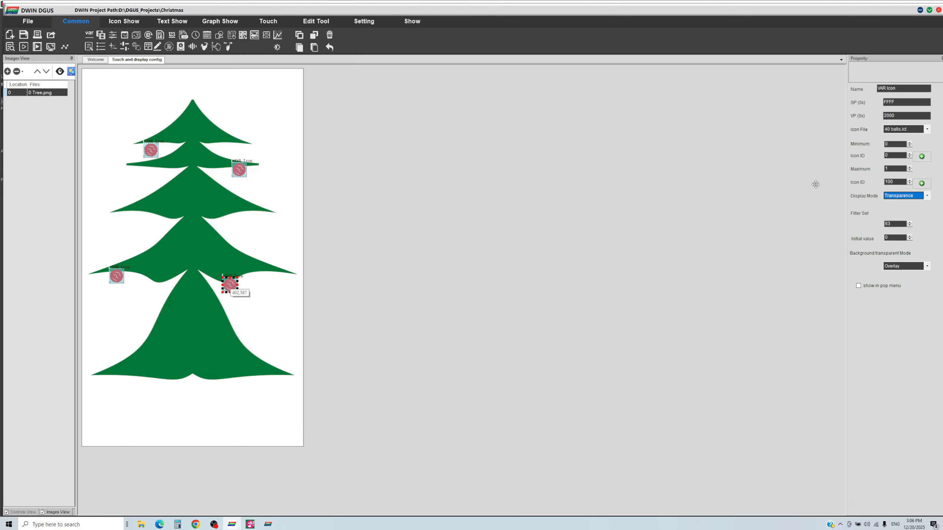
click(815, 185)
click(922, 157)
double_click(111, 99)
click(214, 247)
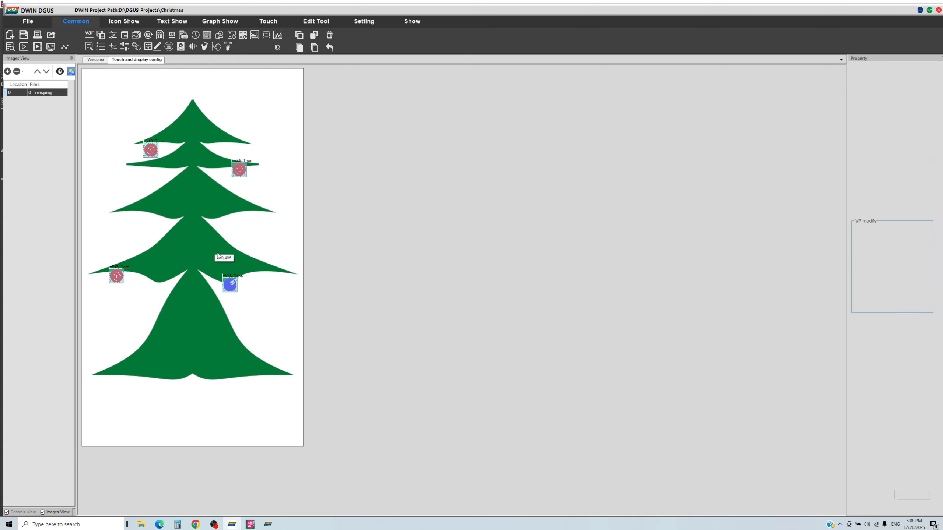
Place copies of the blue ball icon on the fourth tier's upper-left edge and at the third tier's peak
click(230, 282)
key(ctrl+c)
key(ctrl+v)
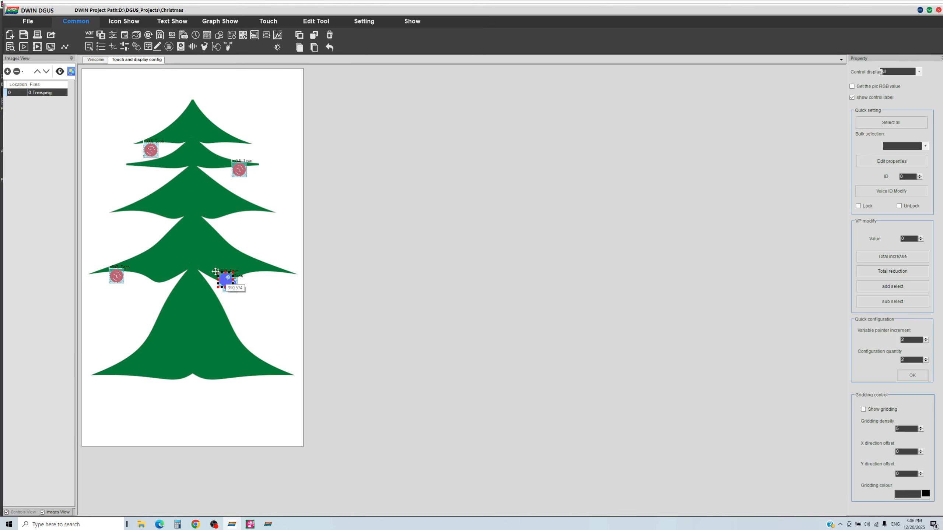
click(169, 242)
key(ctrl+v)
click(193, 176)
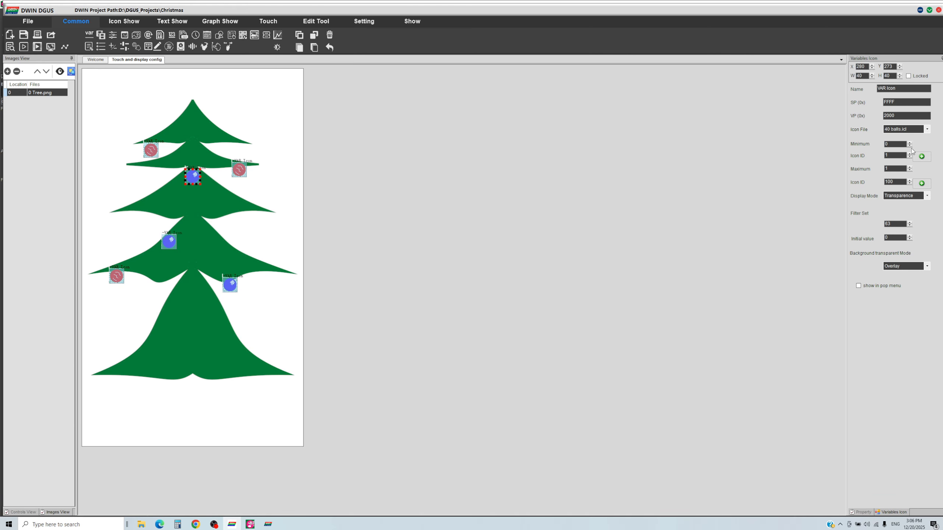
click(685, 164)
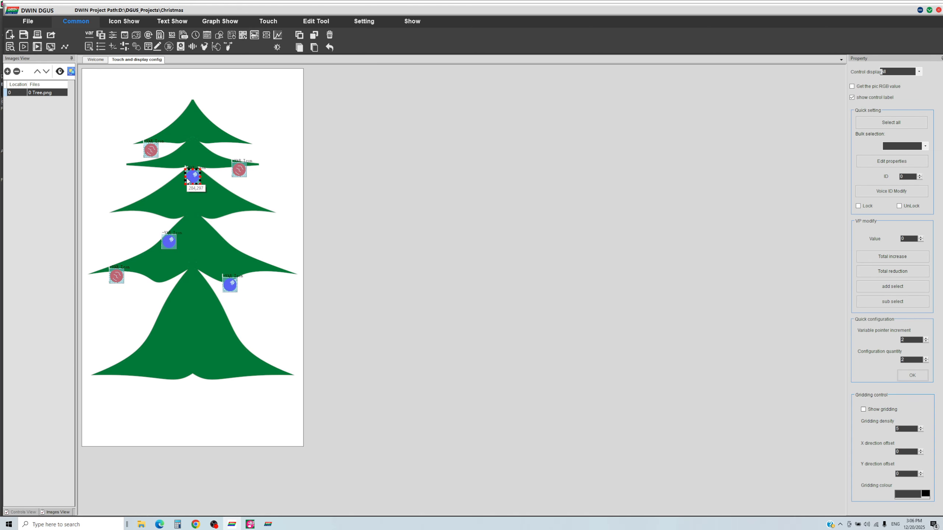
Place another ball copy at the second tier's left tip and change its minimum-value icon to yellow ball 2
click(119, 171)
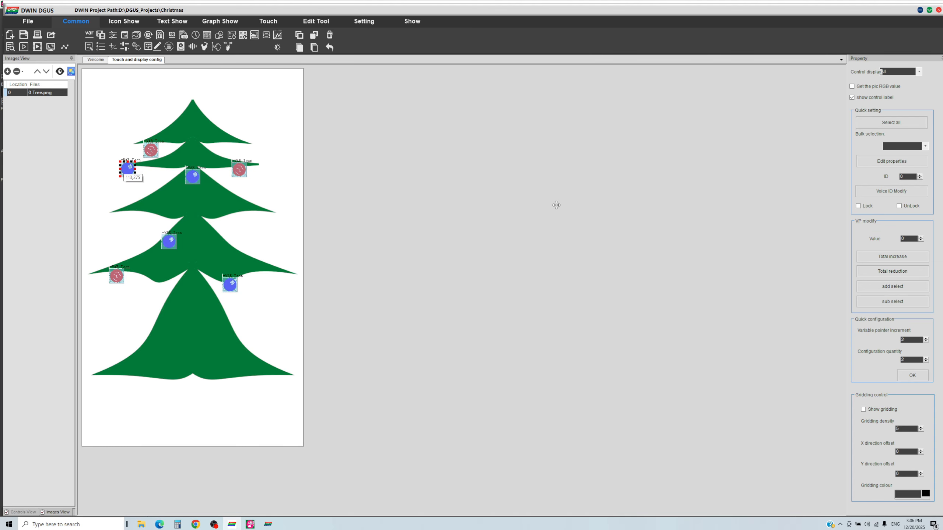
click(923, 157)
double_click(160, 112)
click(154, 157)
Place copies of the yellow ball icon on the fourth tier's right side and the bottom tier's left side
click(131, 171)
key(ctrl+c)
key(ctrl+v)
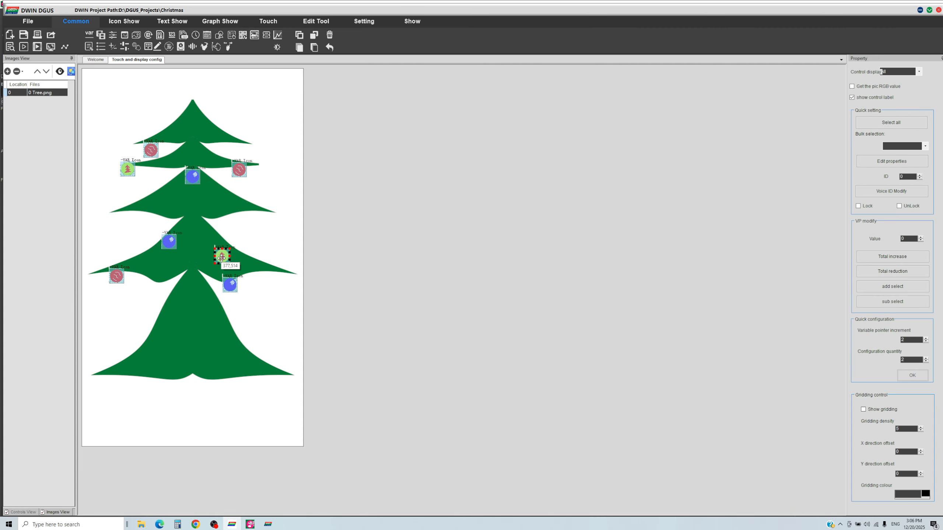
click(221, 254)
key(ctrl+v)
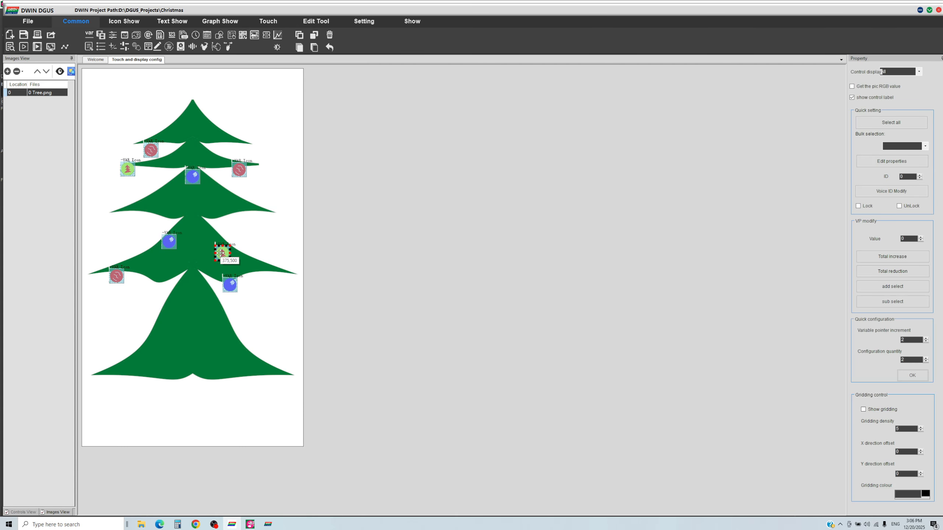
click(163, 332)
Place another ball copy on the bottom tier's lower right and change its minimum-value icon to pink ball 3
key(ctrl+v)
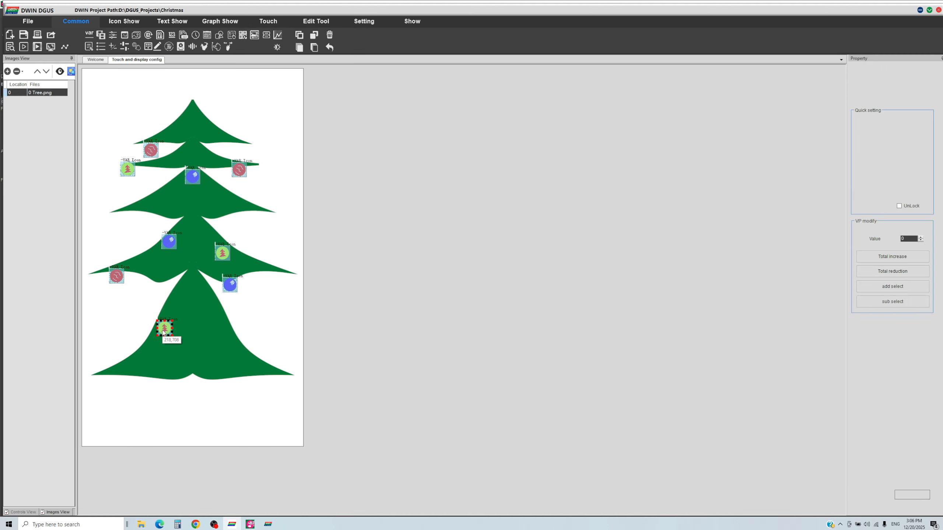
click(243, 364)
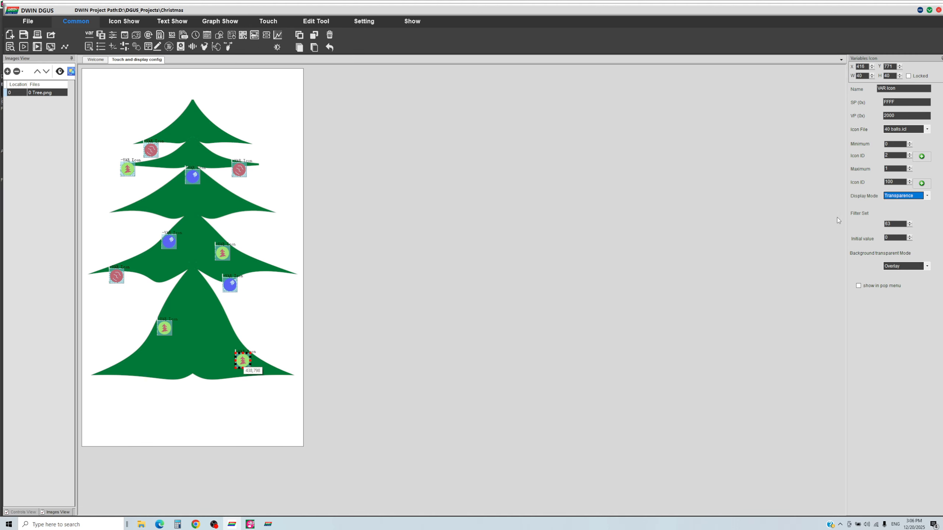
click(922, 157)
double_click(203, 133)
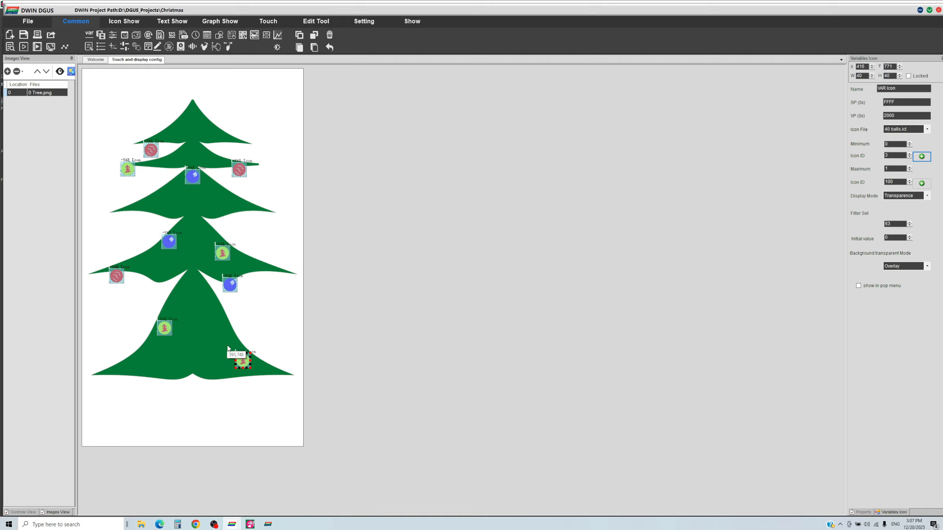
click(227, 348)
Place copies of the pink ball icon on the top tier's right side and near the third tier's right tip
click(244, 364)
key(ctrl+c)
key(ctrl+v)
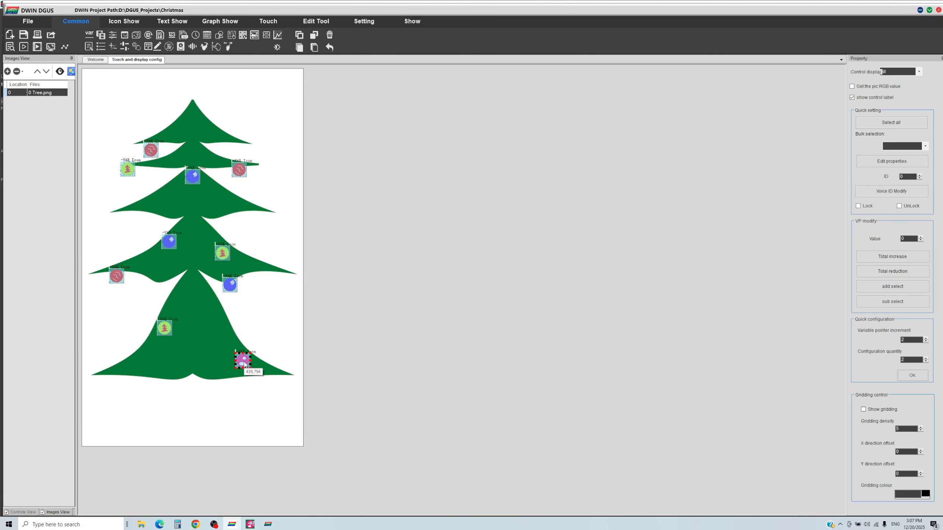
click(215, 139)
key(ctrl+v)
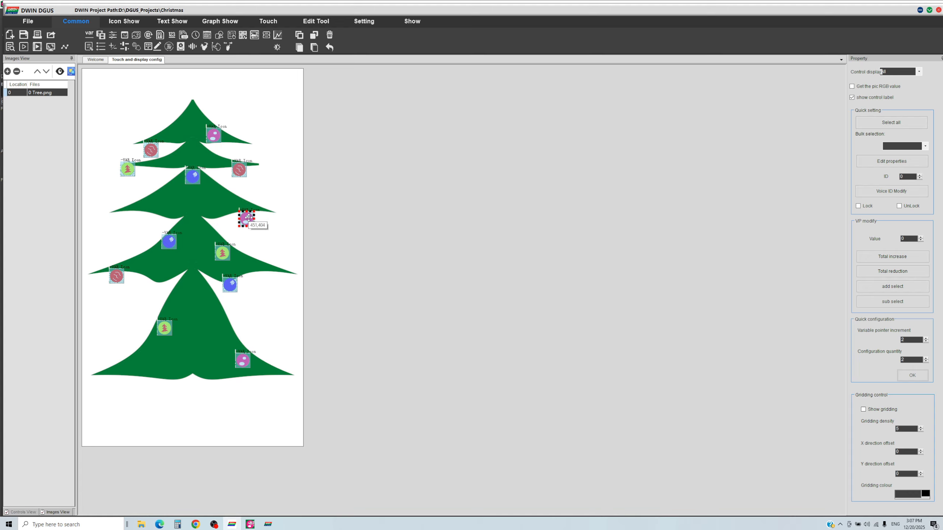
click(246, 219)
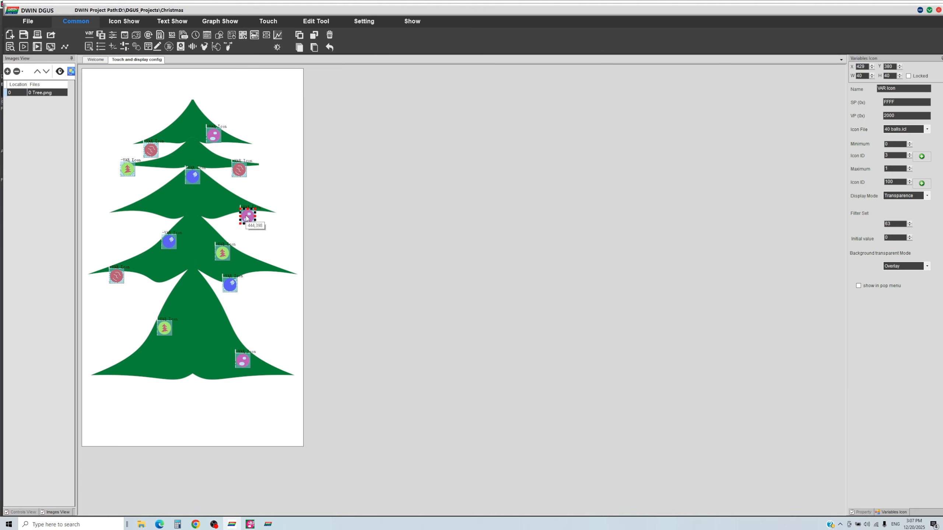
Place another ball copy at the bottom tier's lower-left edge and change its minimum-value icon to red ball 0
key(ctrl+v)
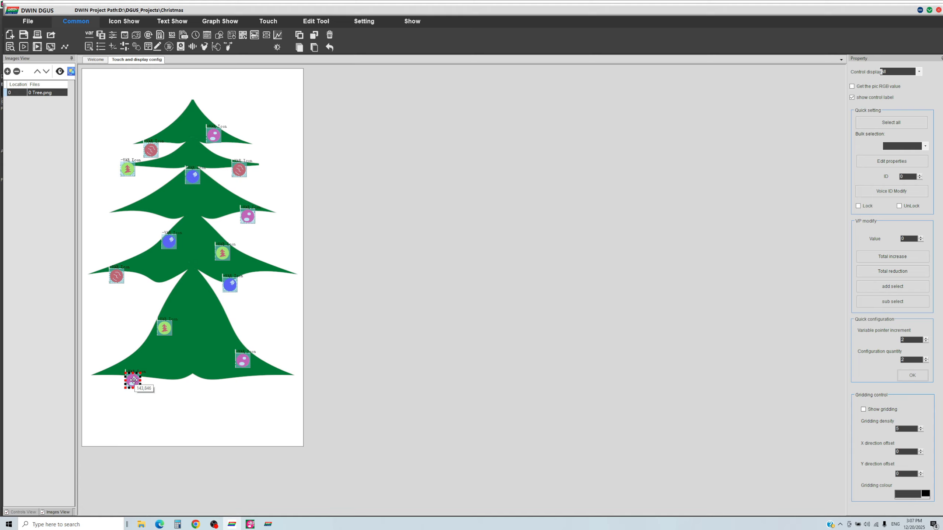
click(133, 379)
click(922, 156)
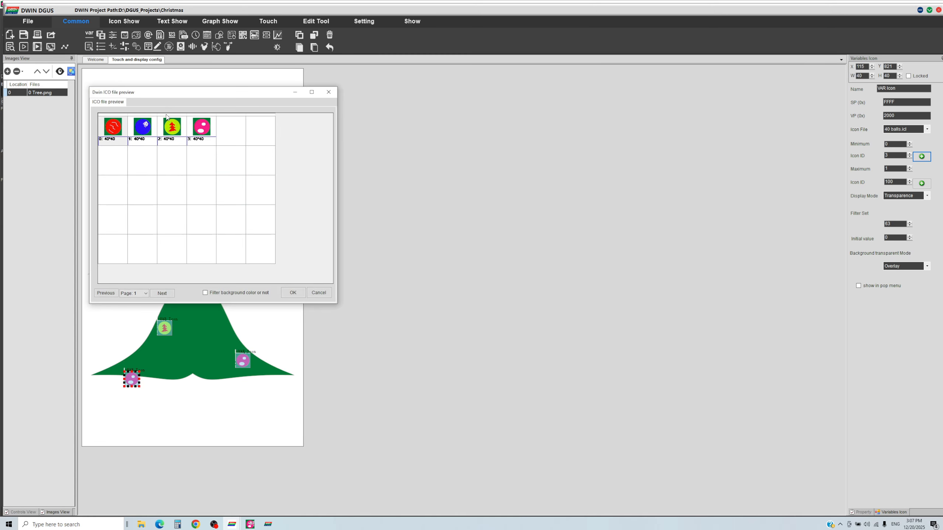
double_click(118, 131)
click(271, 233)
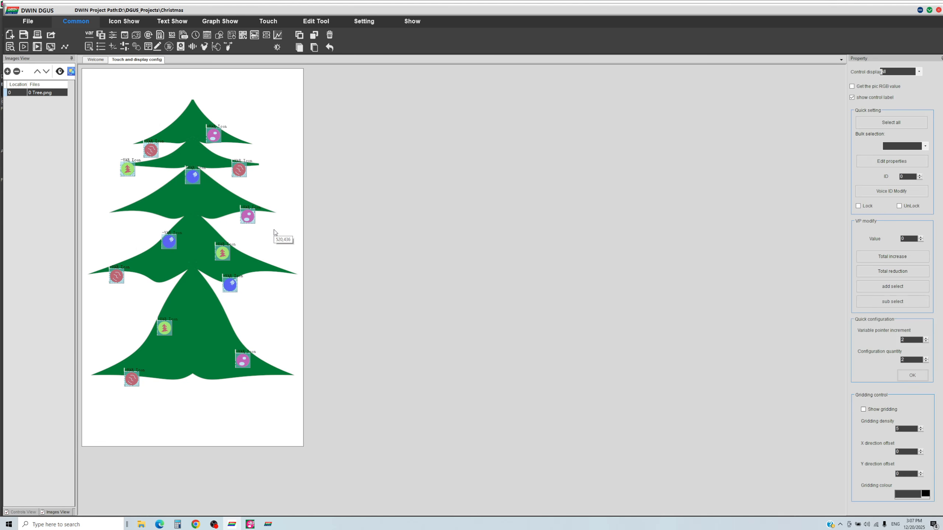
Save the Christmas project and generate its configuration files
click(29, 21)
click(63, 38)
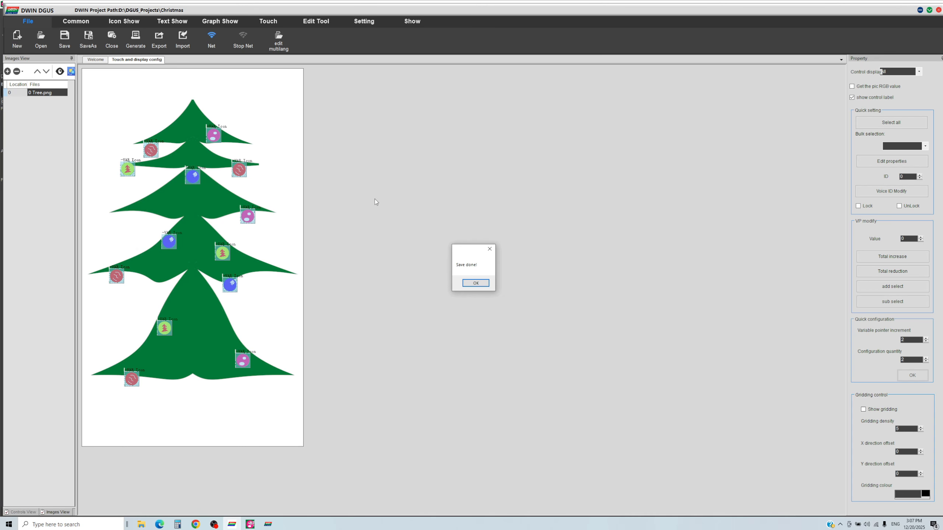
click(475, 284)
click(136, 37)
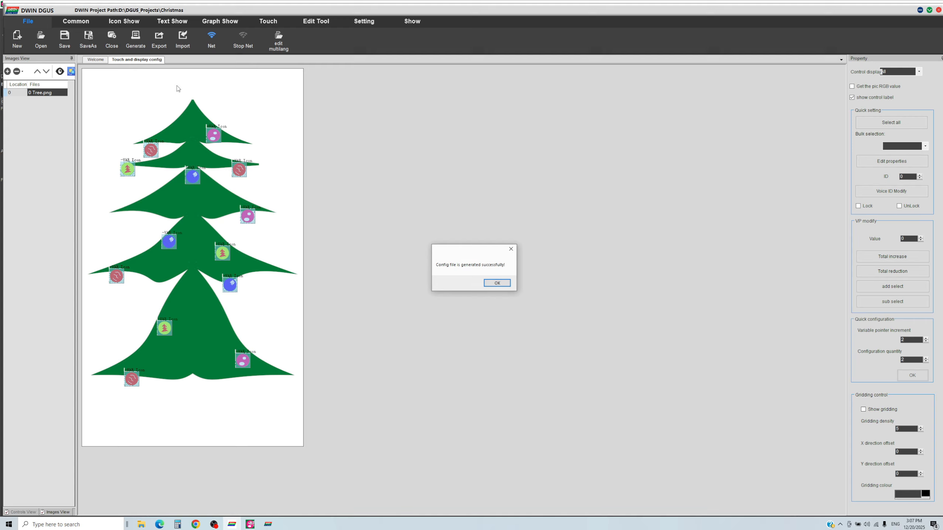
click(496, 281)
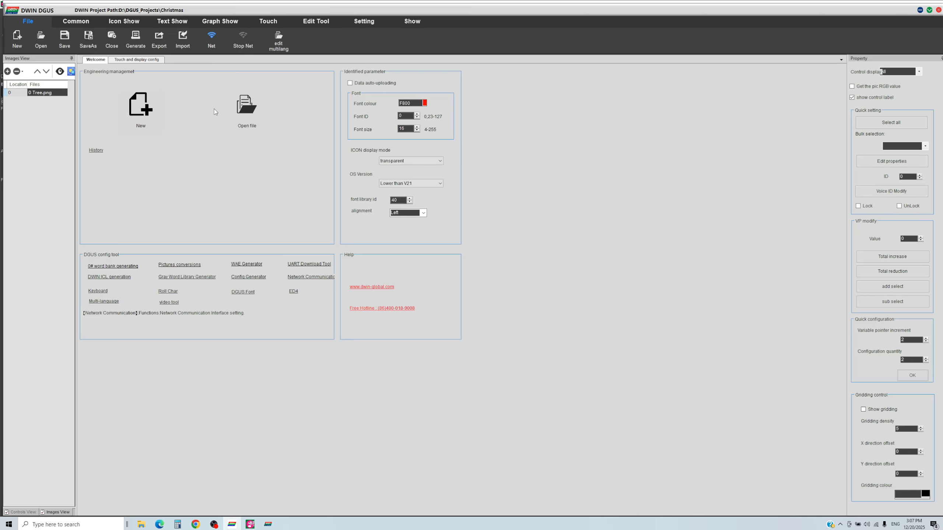
Launch the UART Download Tool and look up the USB UART's COM port in Windows Device Manager
click(293, 292)
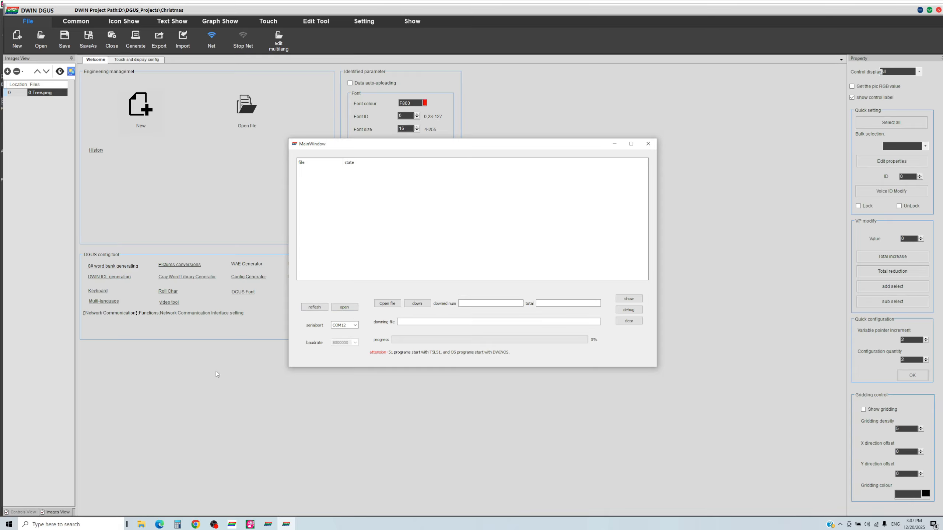
right_click(9, 524)
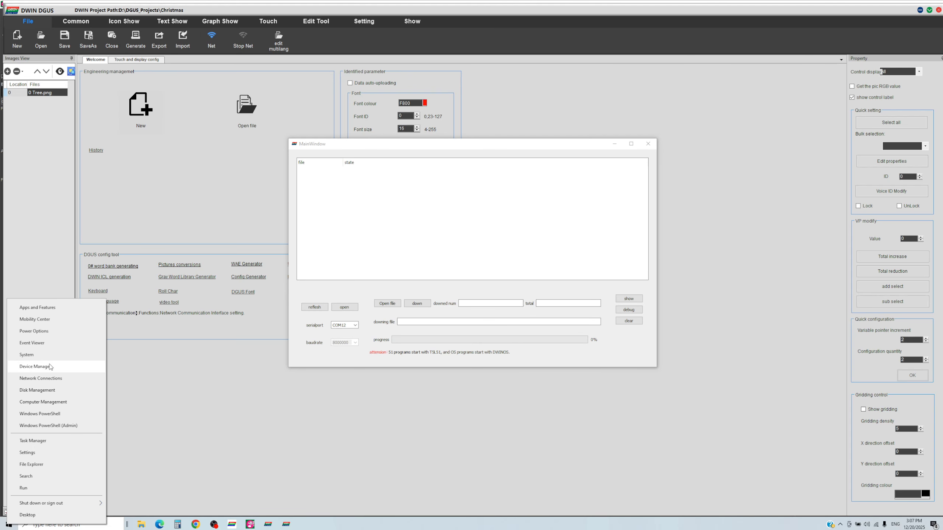
click(50, 367)
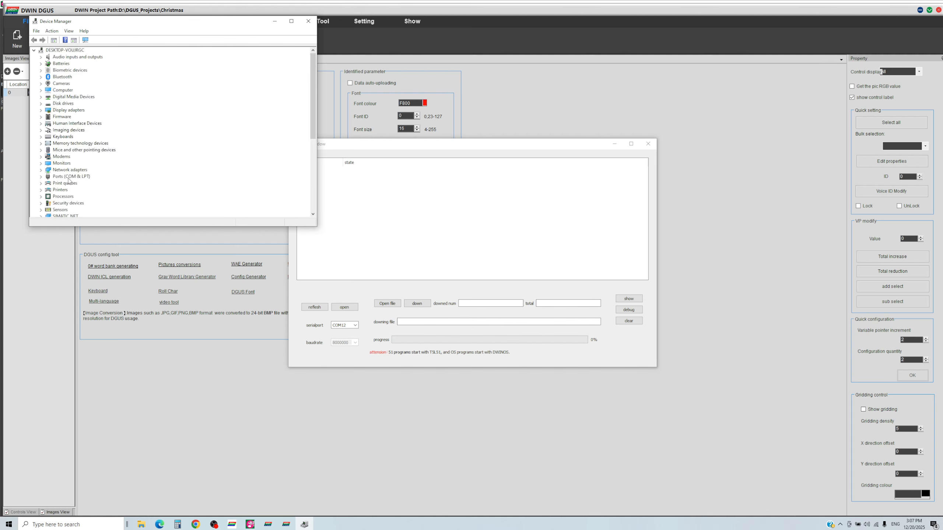
click(41, 177)
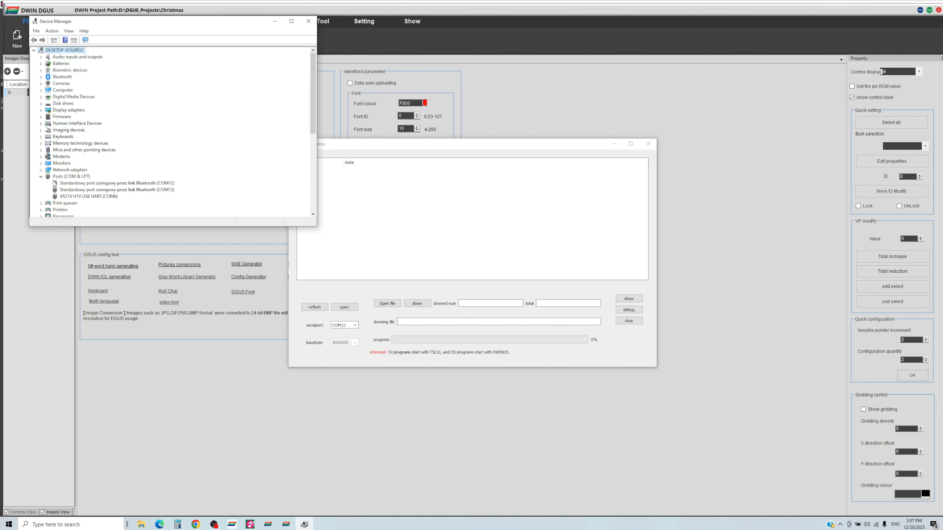
click(82, 197)
click(308, 20)
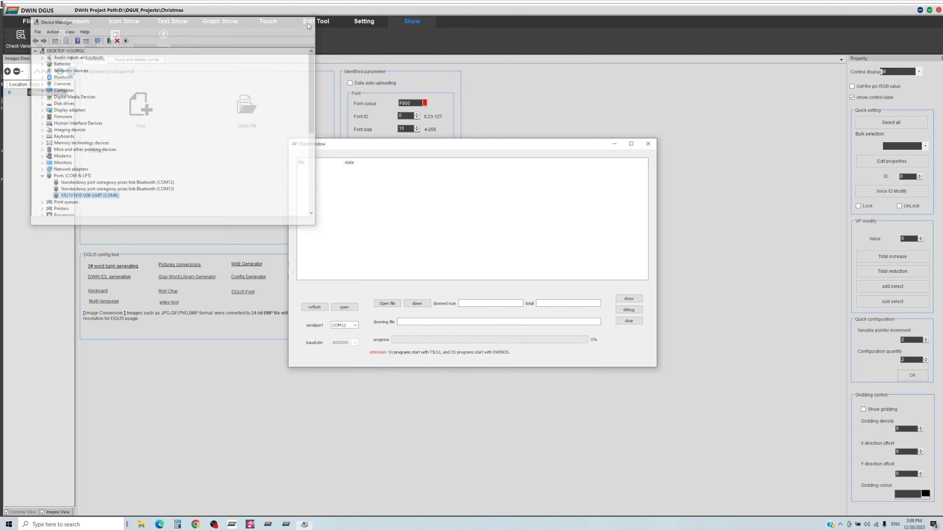
Set the download tool's serial port to COM6 and open the connection
click(356, 325)
click(344, 336)
click(345, 308)
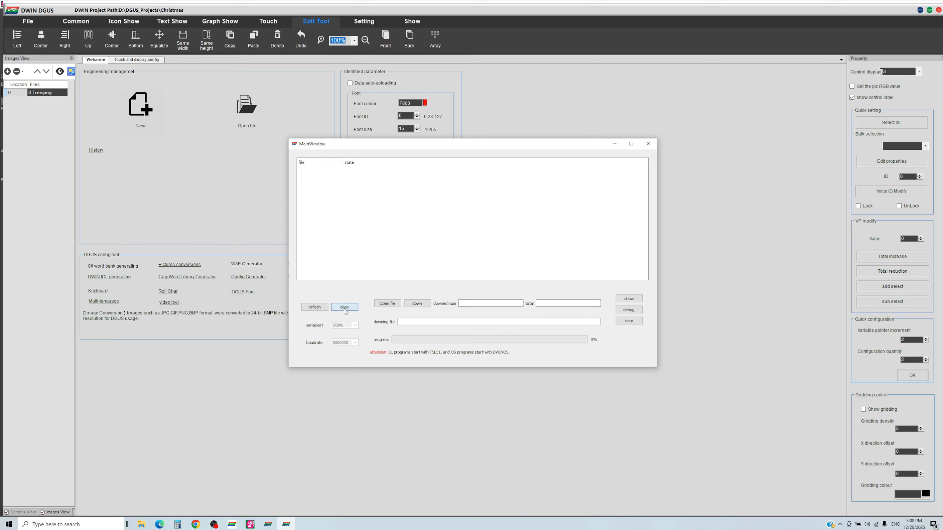
Browse for the download files to the Christmas project's DWIN_SET folder under DGUS_Projects on drive D
click(384, 303)
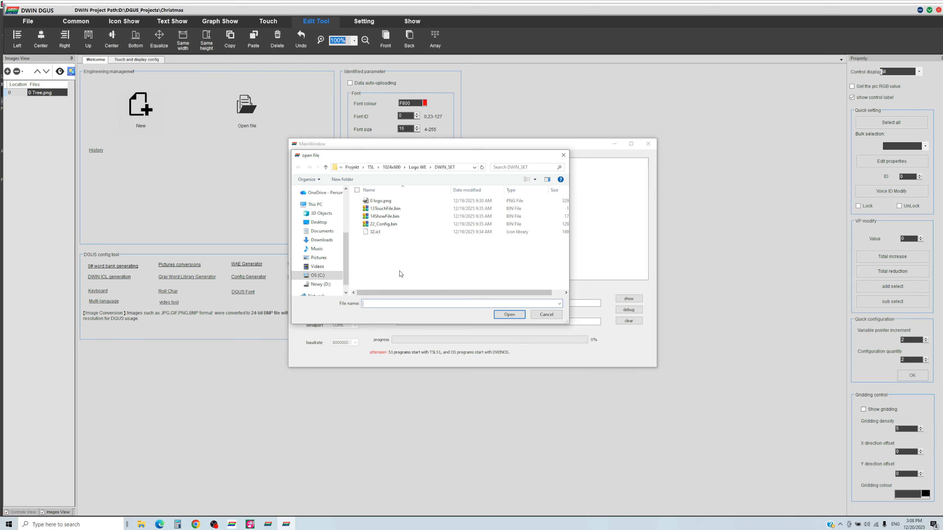
click(402, 211)
ctrl+click(403, 217)
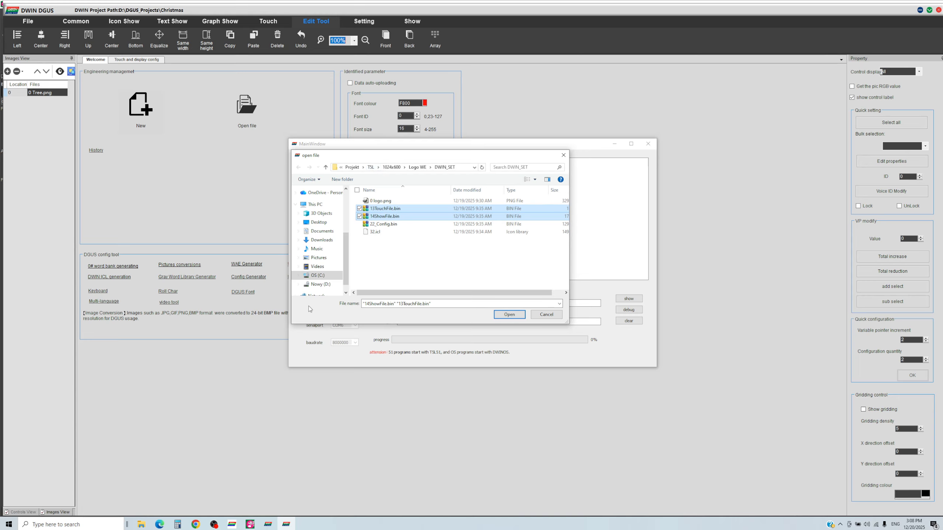
click(321, 285)
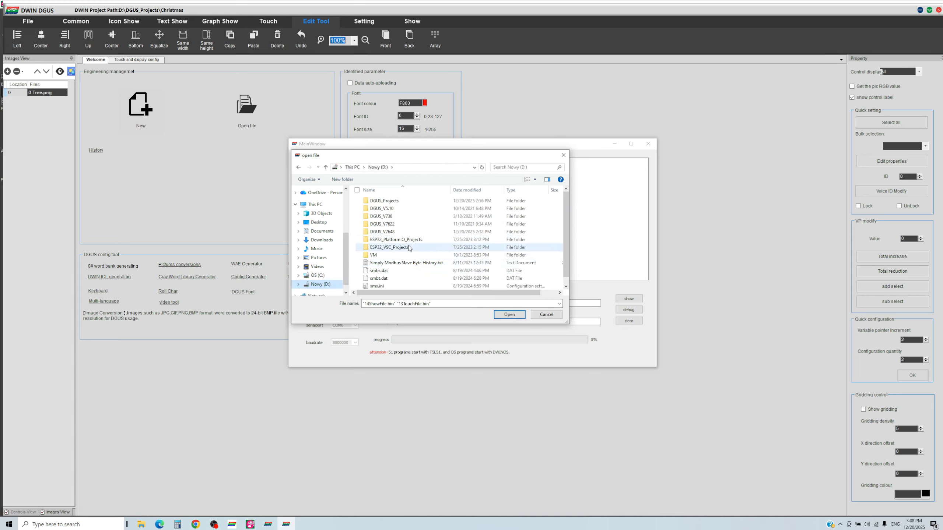
double_click(395, 202)
double_click(395, 200)
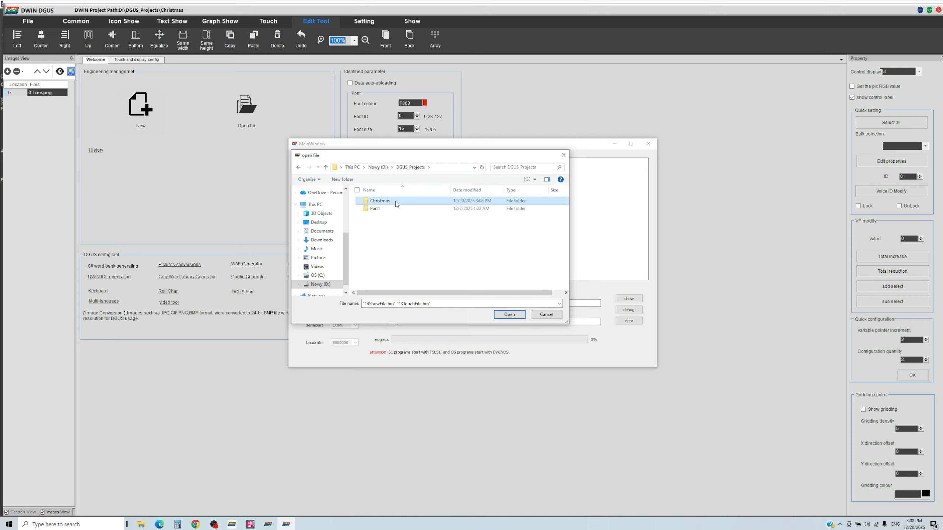
double_click(409, 210)
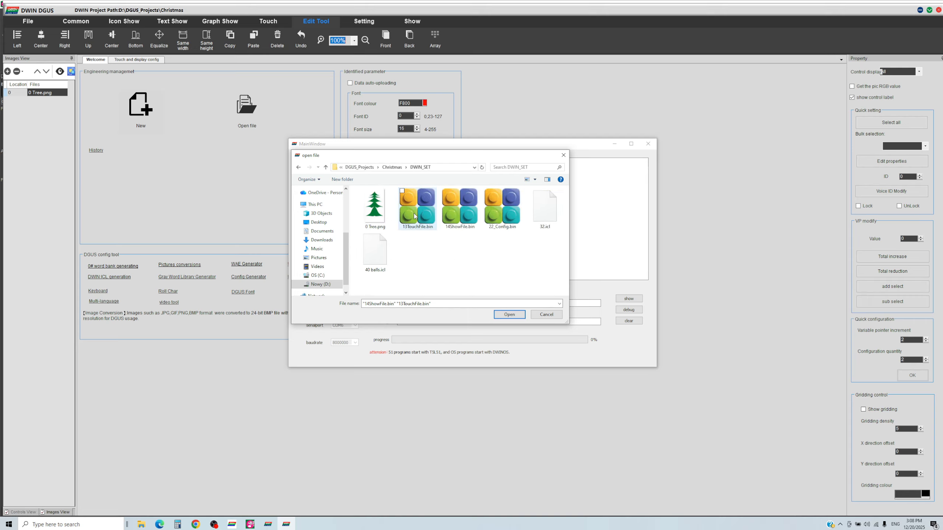
Choose 13TouchFile.bin, 14ShowFile.bin and 40 balls.icl and try to download them to the display
click(415, 213)
ctrl+click(454, 212)
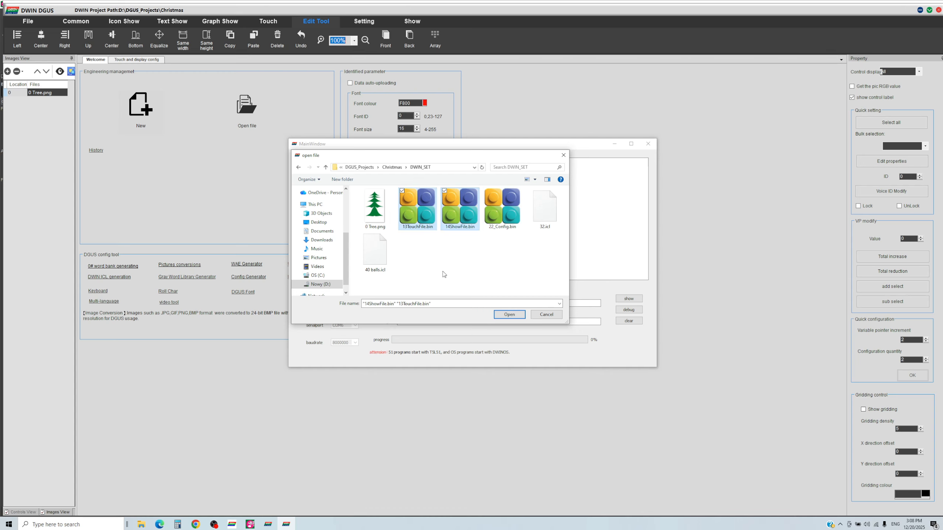
ctrl+click(378, 261)
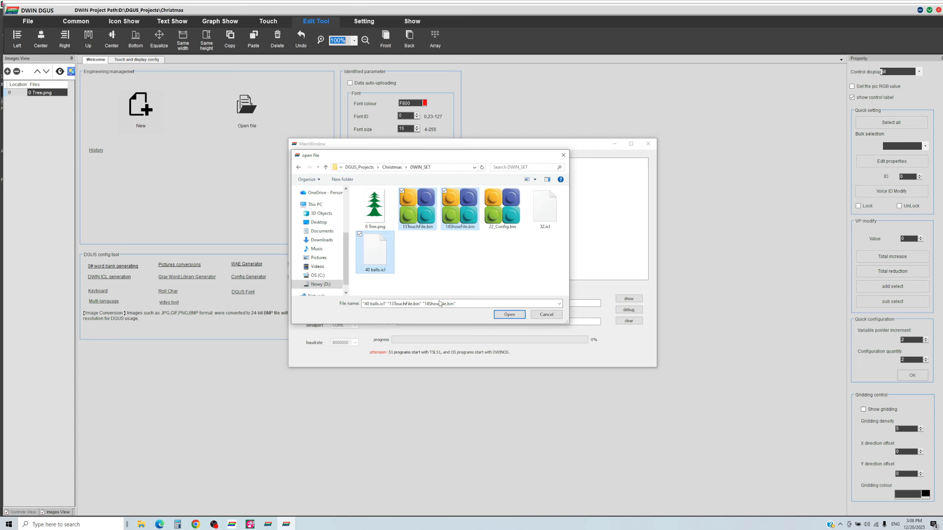
click(514, 316)
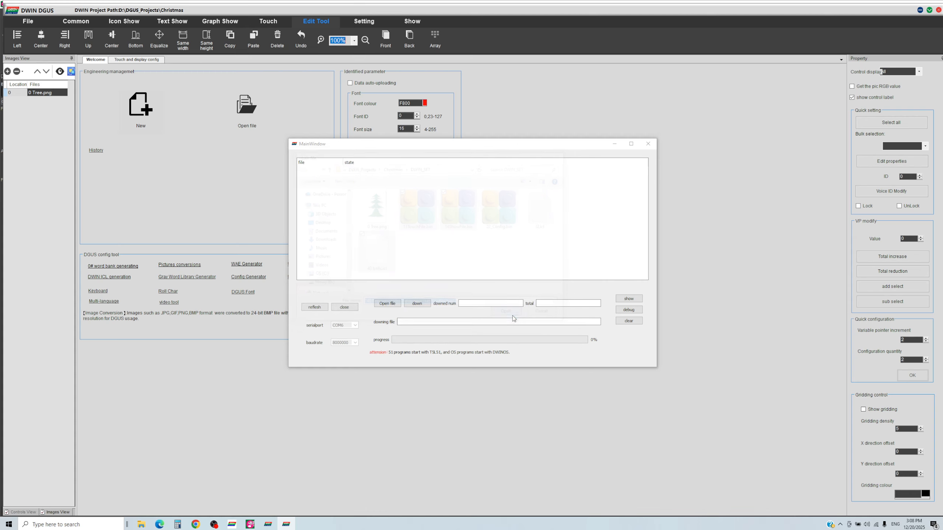
click(421, 304)
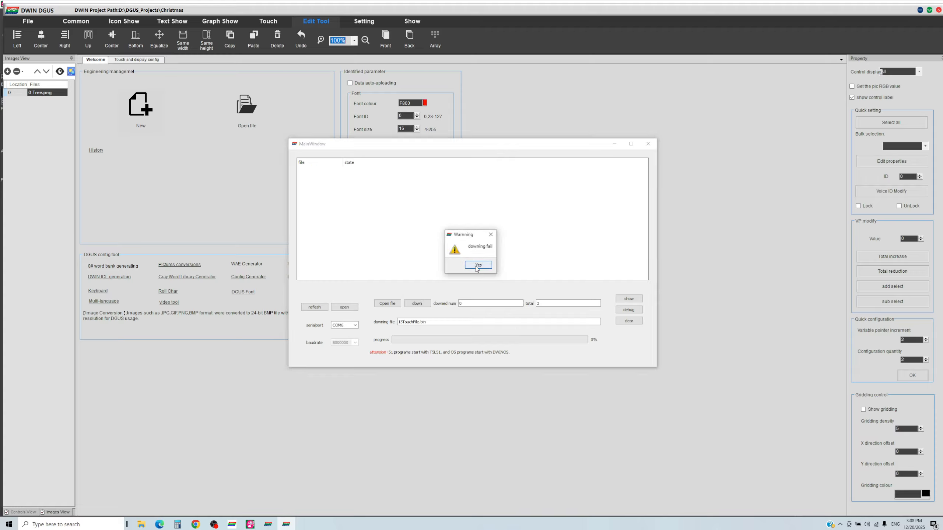
click(478, 267)
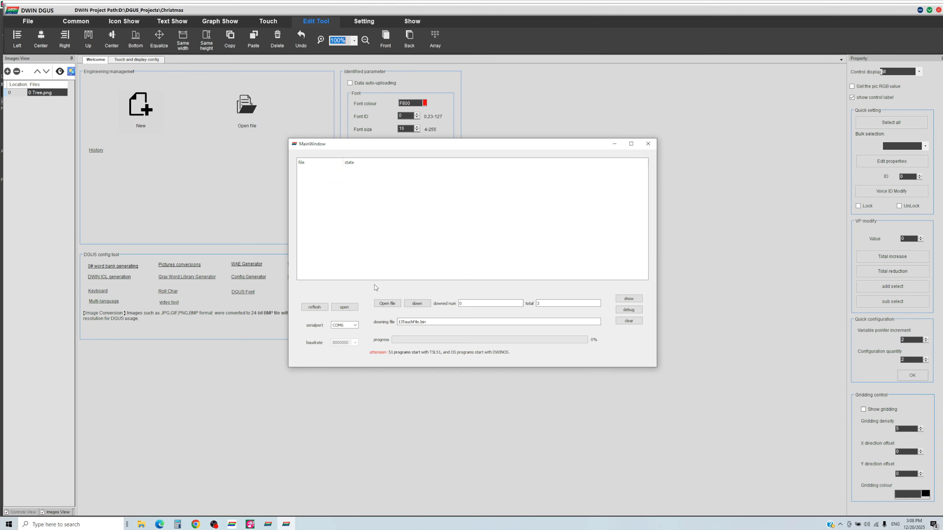
Reopen the COM6 port and download 13TouchFile.bin, 14ShowFile.bin and 40 balls.icl to the display
click(344, 307)
click(386, 304)
click(416, 209)
ctrl+click(461, 218)
ctrl+click(375, 253)
click(510, 314)
click(416, 303)
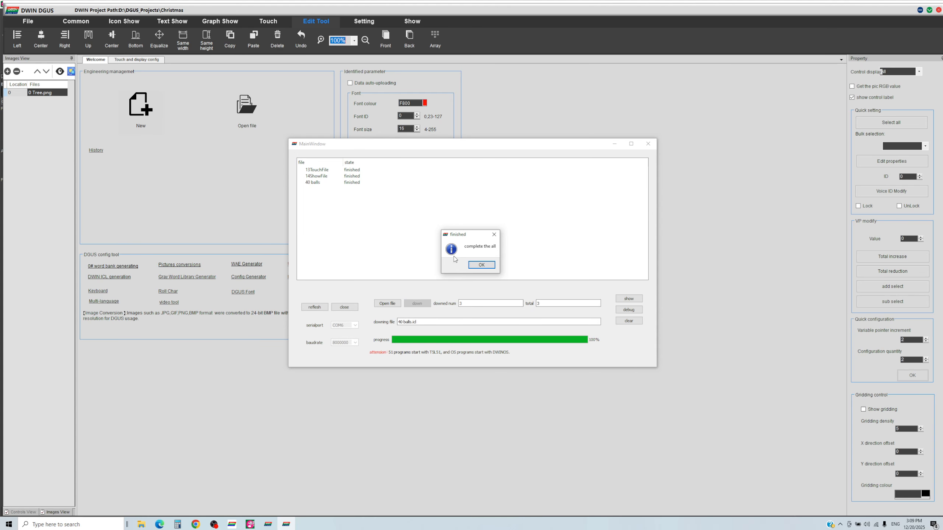
click(482, 265)
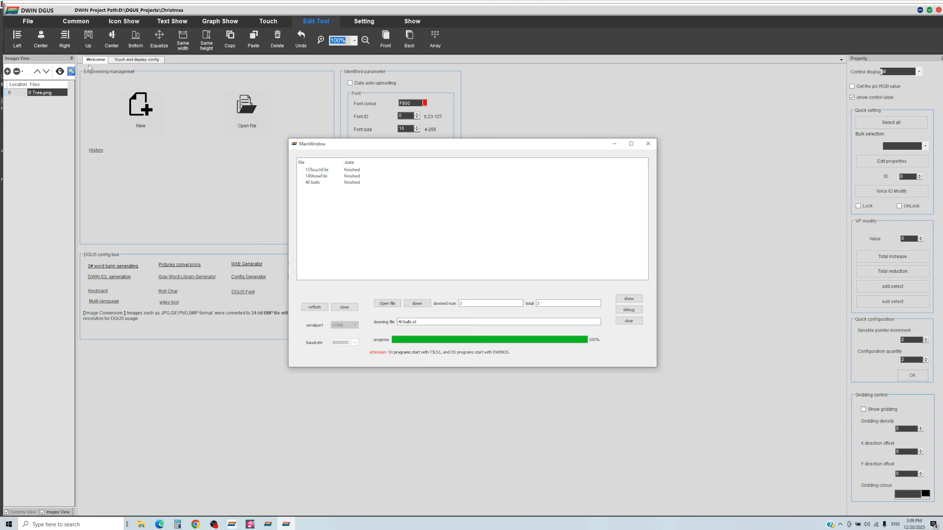
Reposition the bottom tier's pink ball down-left, its tree-patterned ball to the right, and the fourth tier's red ball slightly inward
click(130, 61)
click(244, 361)
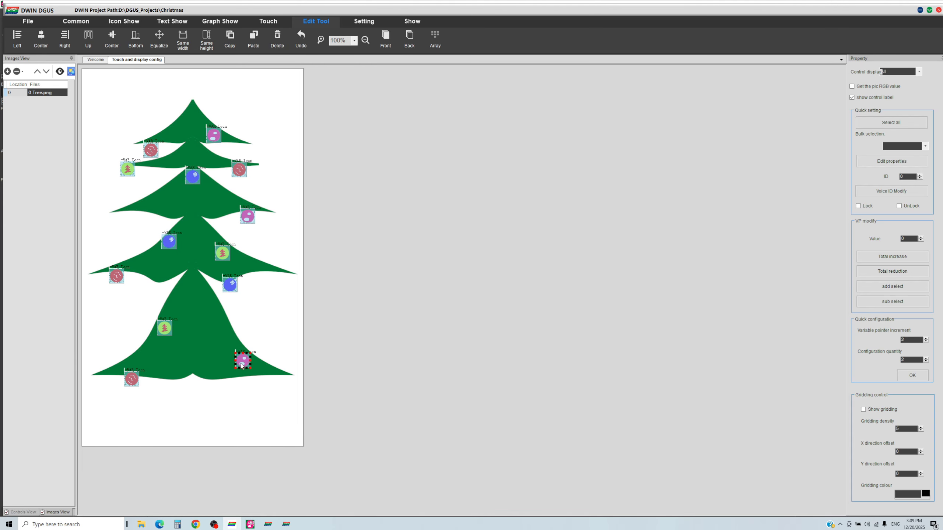
drag(244, 362, 229, 377)
drag(164, 328, 209, 323)
click(118, 276)
drag(117, 276, 130, 275)
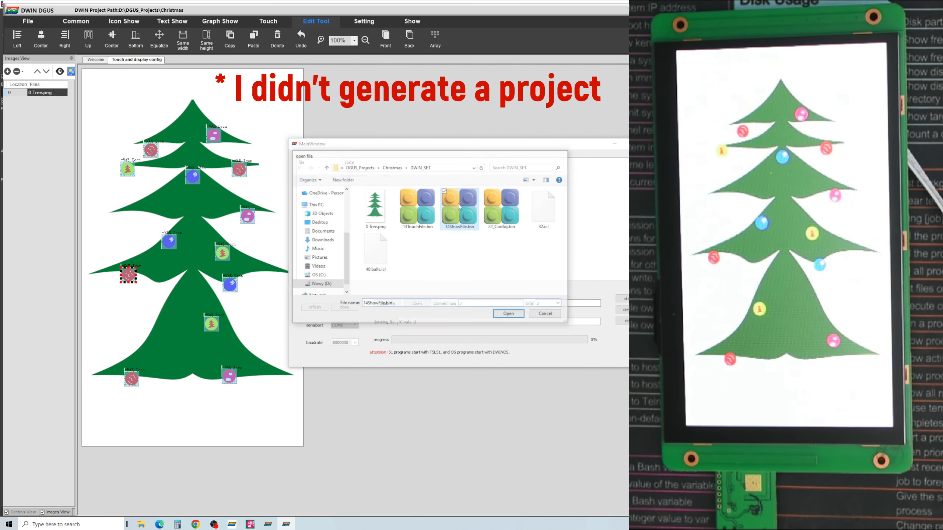
Download only 14ShowFile.bin to the display and move the download window clear of the tree
click(508, 314)
click(417, 304)
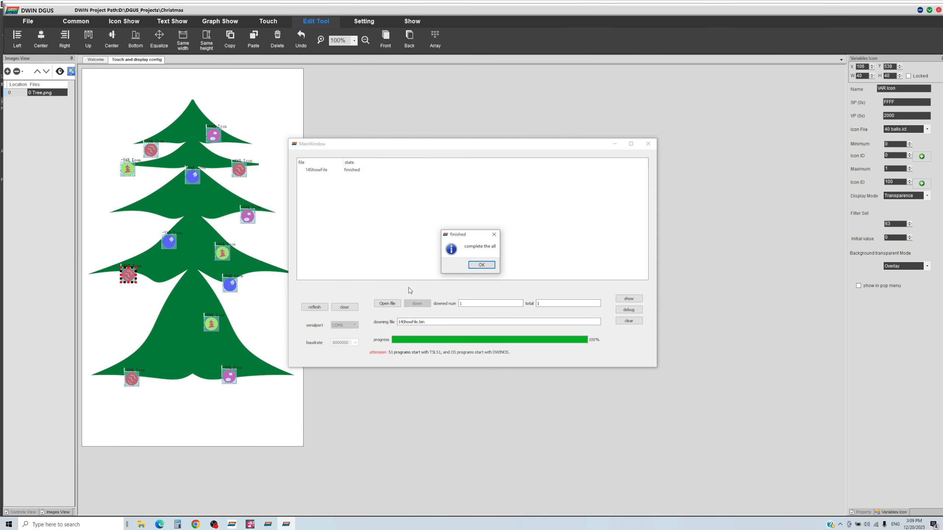
click(479, 266)
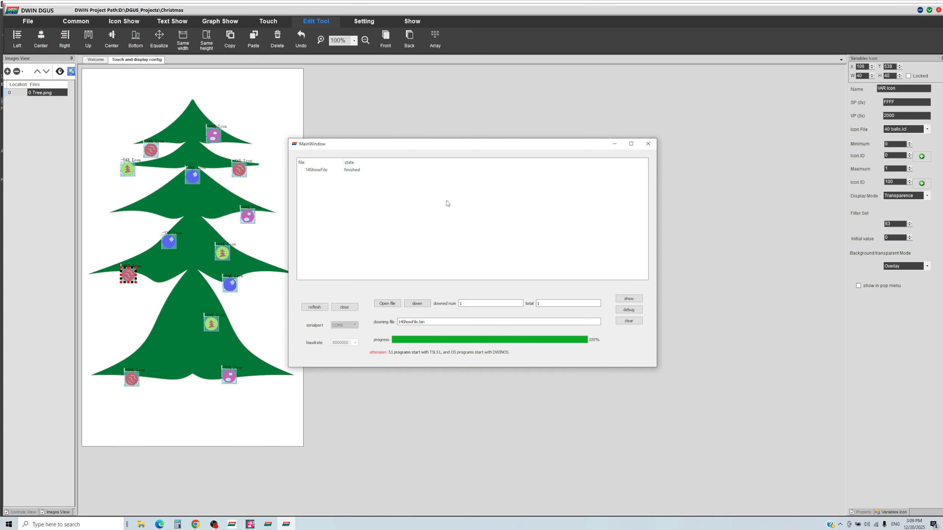
drag(440, 147, 505, 186)
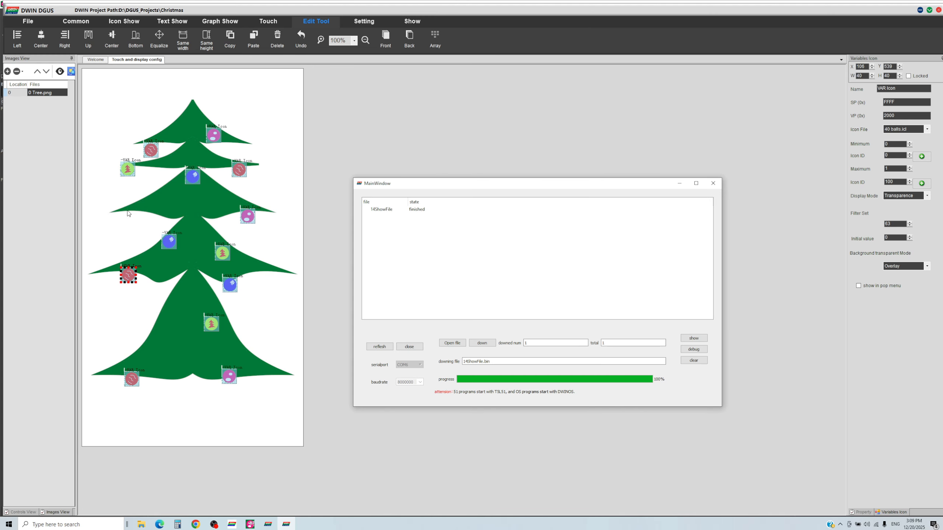
Switch to GIMP and create a new 15 × 15 px image
click(249, 524)
click(6, 13)
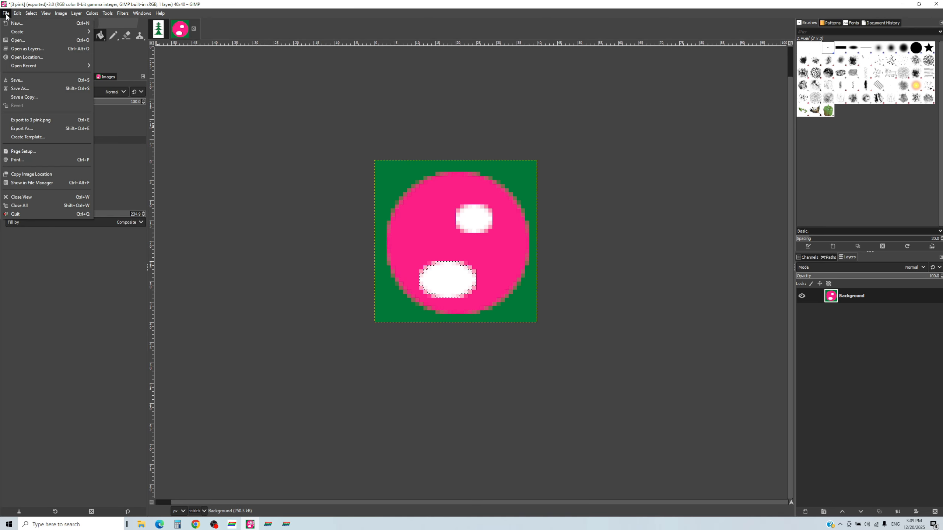
click(17, 23)
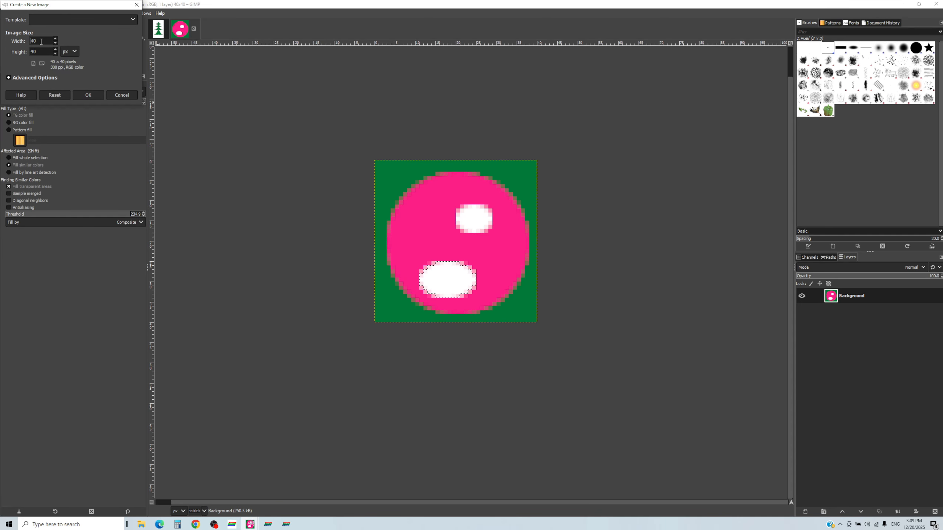
drag(46, 41, 2, 40)
text(15)
key(Tab)
text(15)
click(91, 96)
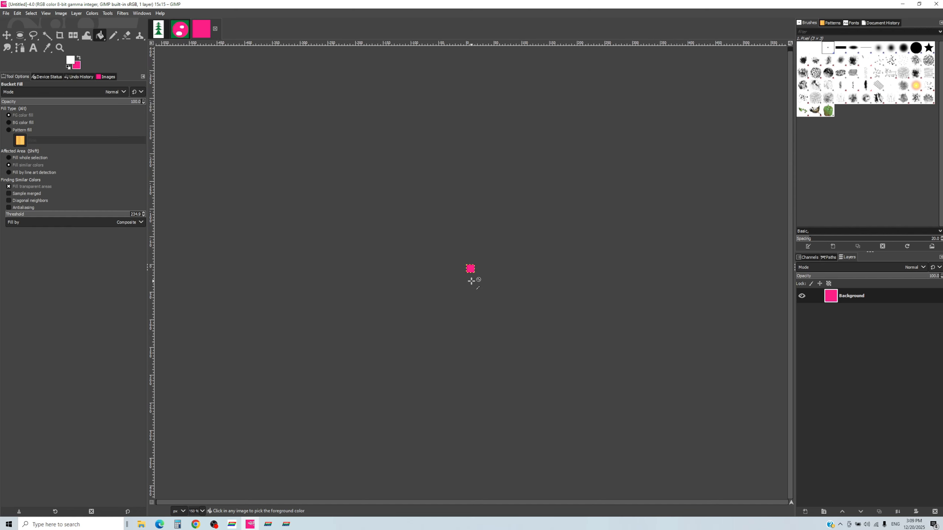
Sample the green from the tree image and fill the new 15 × 15 px image with it
ctrl+scroll(471, 282, up, 5)
ctrl+scroll(467, 211, up, 2)
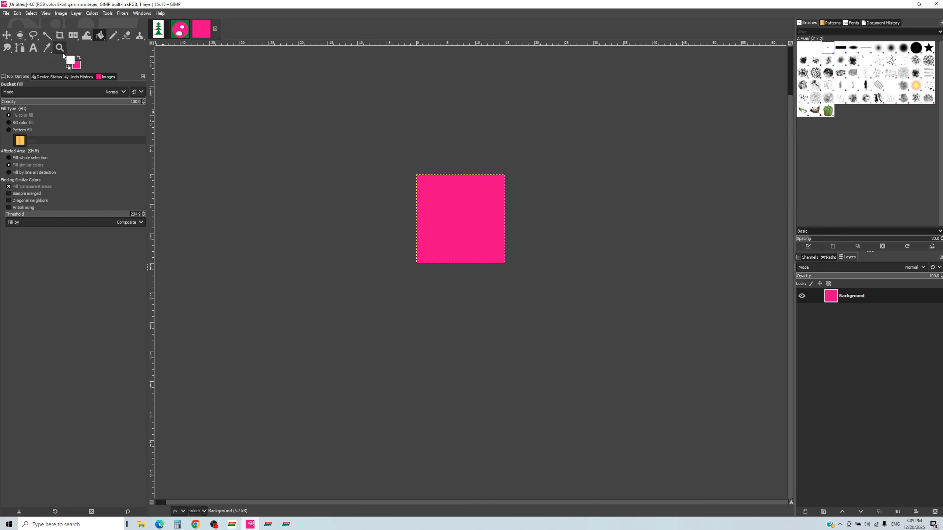
key(alt+1)
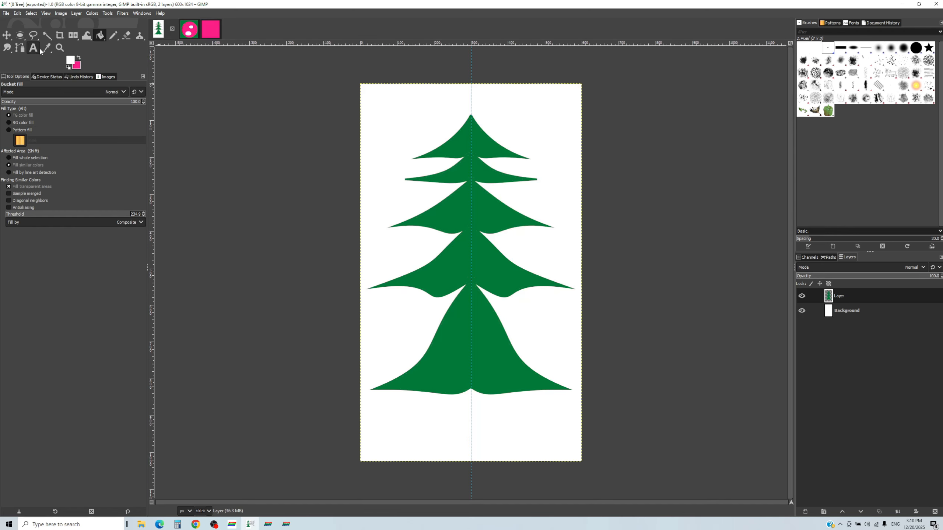
click(46, 49)
click(480, 147)
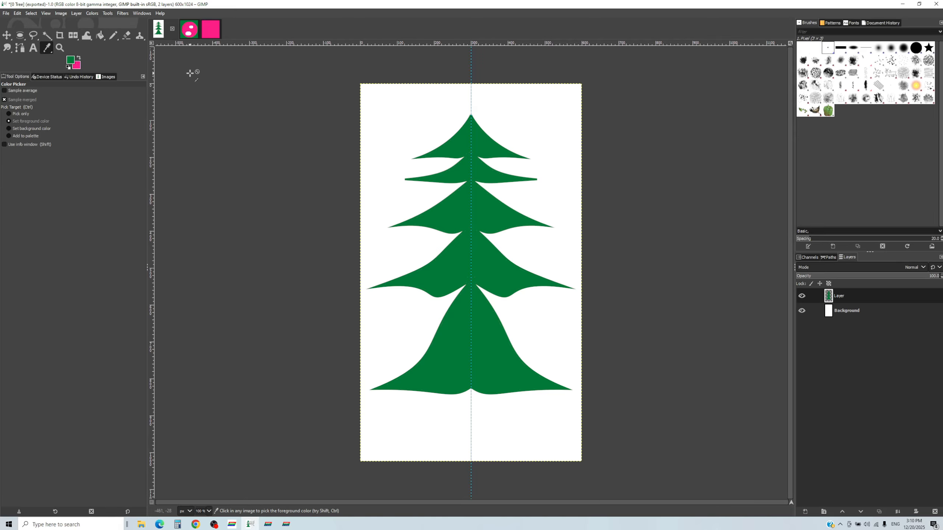
click(201, 35)
click(100, 36)
click(466, 242)
Make a 13 × 13 px circular selection at position 1, 1 and fill it with light yellow-green d6ff84
key(e)
drag(421, 180, 497, 256)
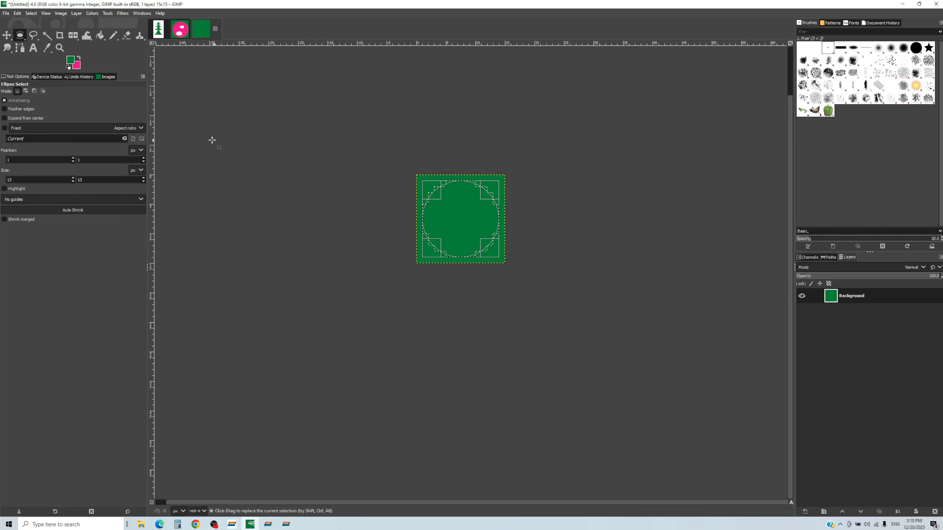
click(79, 58)
click(70, 60)
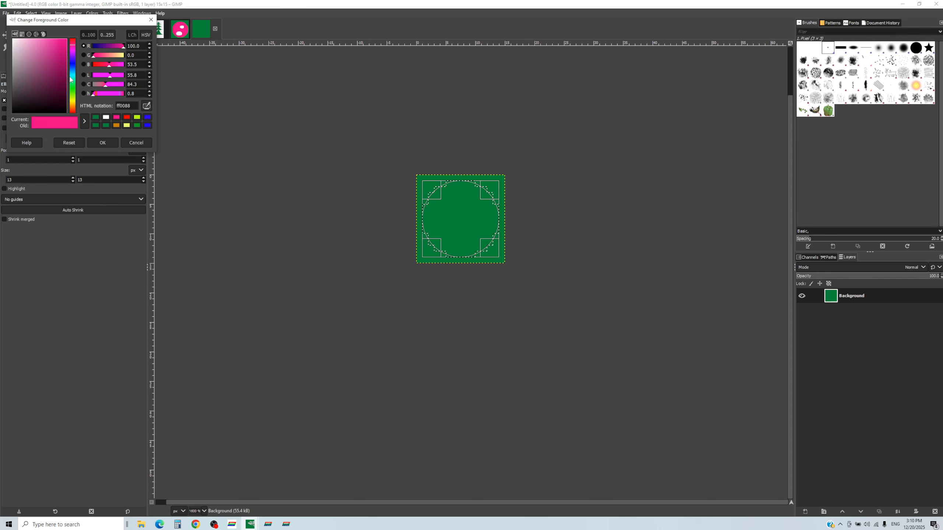
click(73, 97)
drag(55, 82, 39, 32)
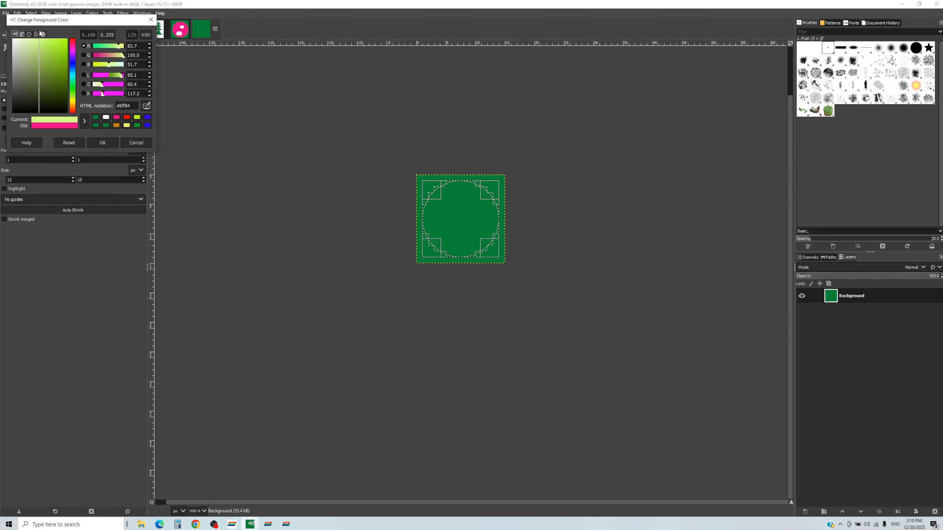
click(103, 142)
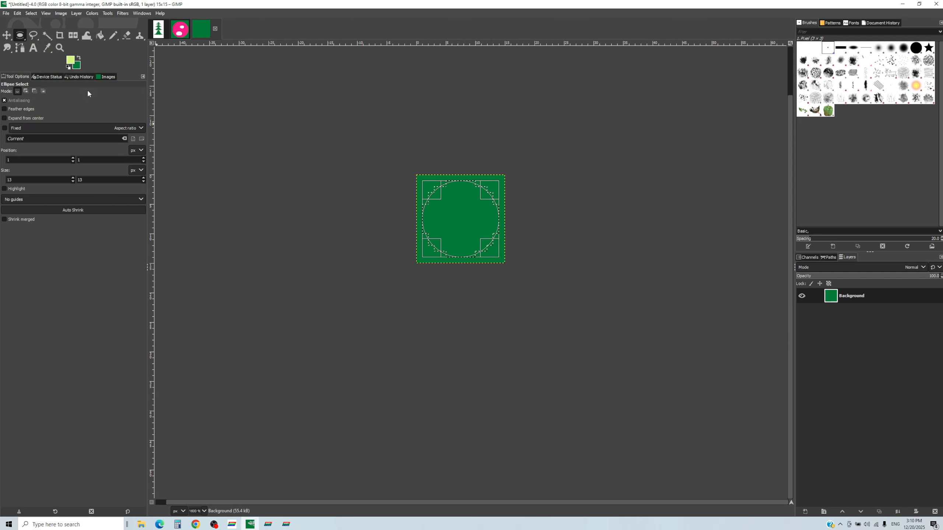
click(100, 36)
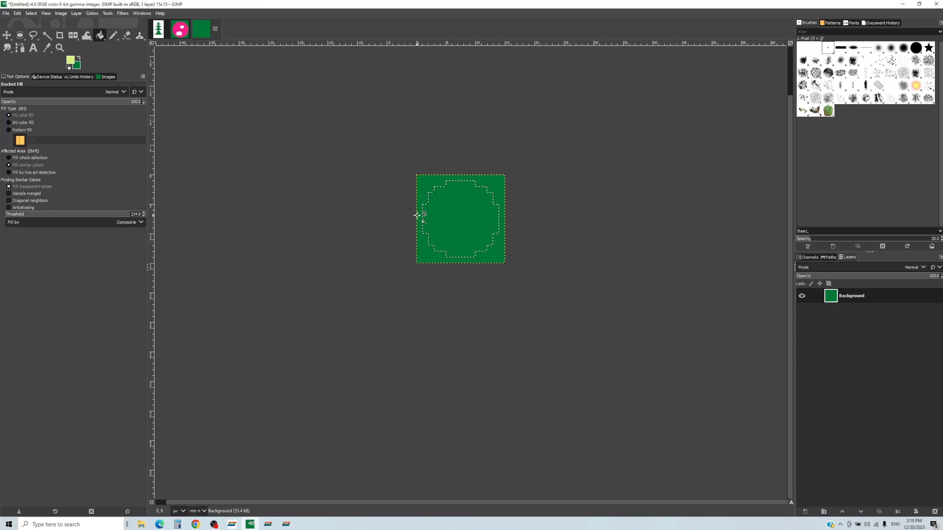
click(461, 221)
Start exporting the light image and create a new folder named Chain inside Christmas\ICON as its destination
click(6, 13)
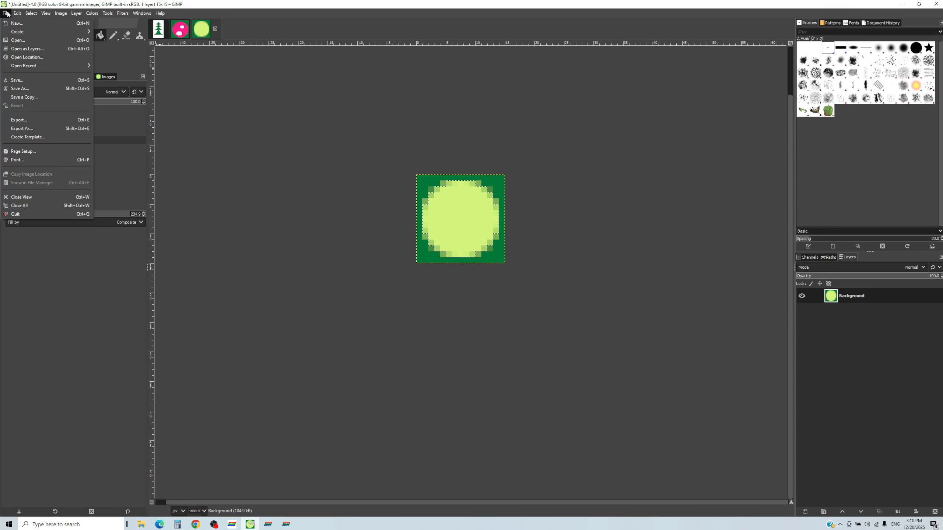
click(40, 126)
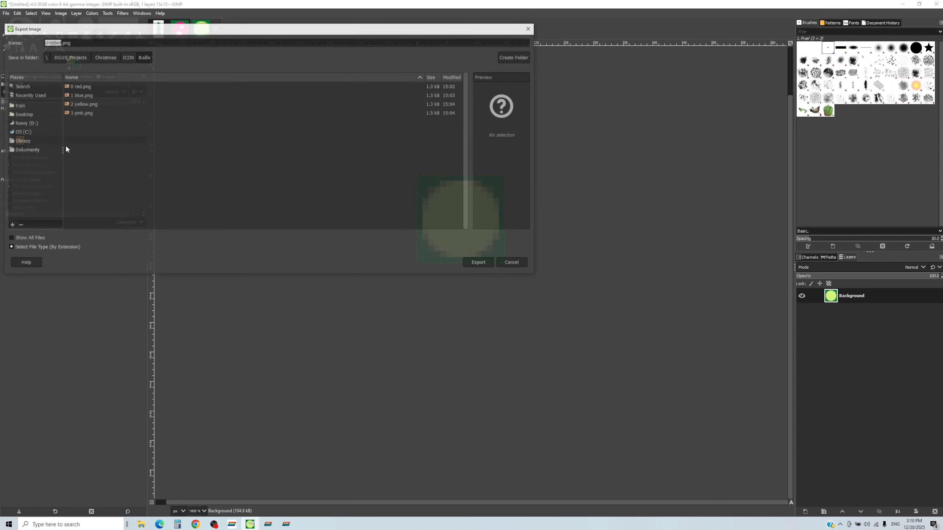
click(127, 58)
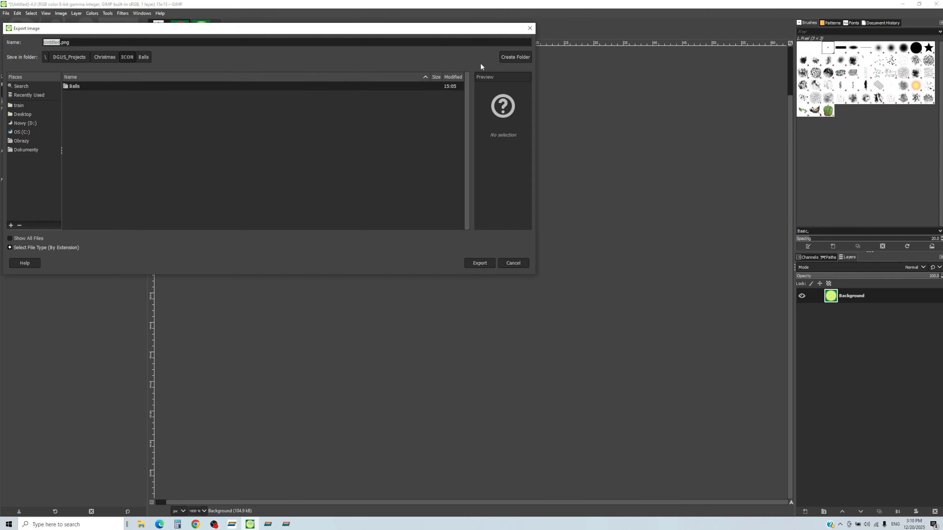
click(528, 58)
text(Chain)
key(Return)
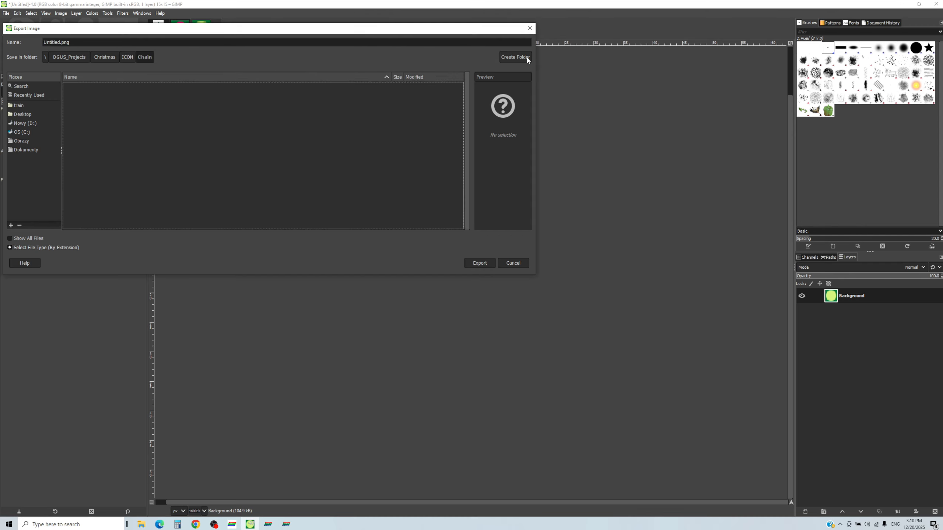
Export the light image as 0.png into the Chain folder with the default PNG options
double_click(58, 42)
text(0)
key(Return)
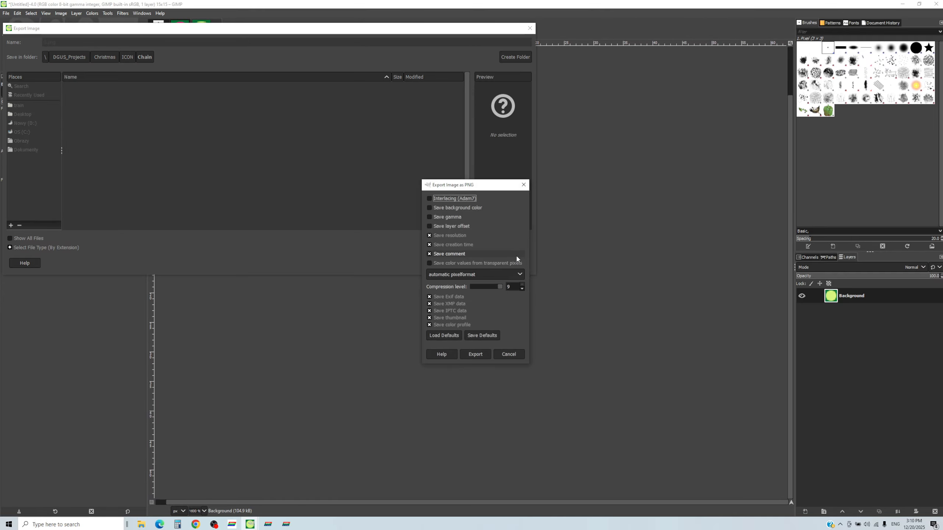
click(475, 355)
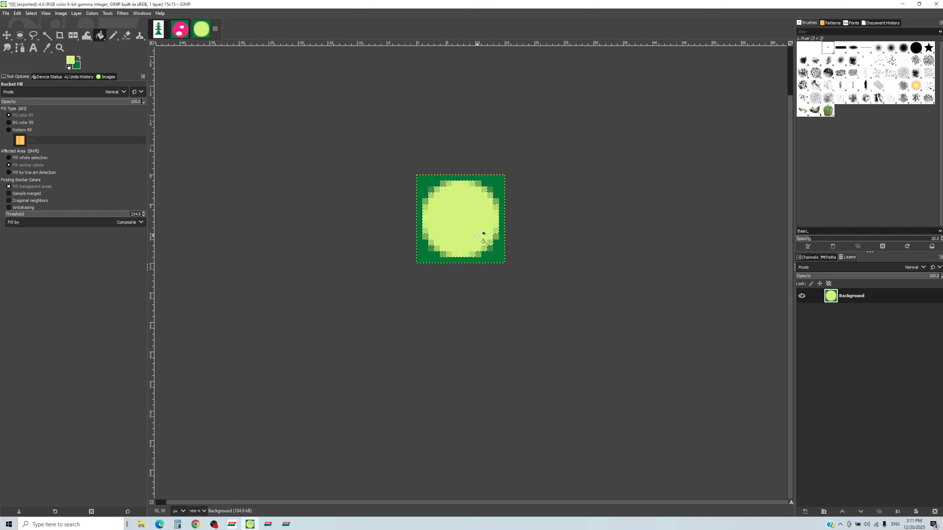
Switch to the DwinPCKits ICL Tool and load Christmas\ICON\Chain as the picture directory
click(284, 525)
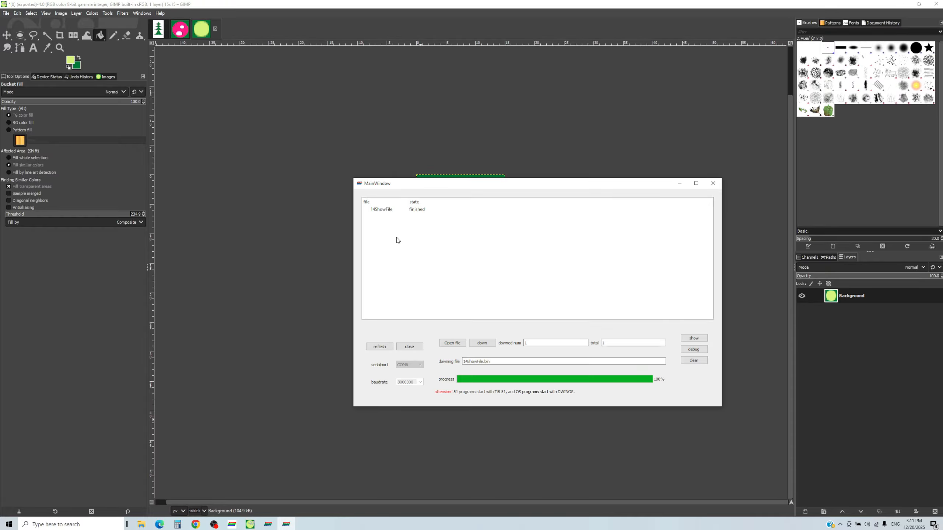
click(268, 524)
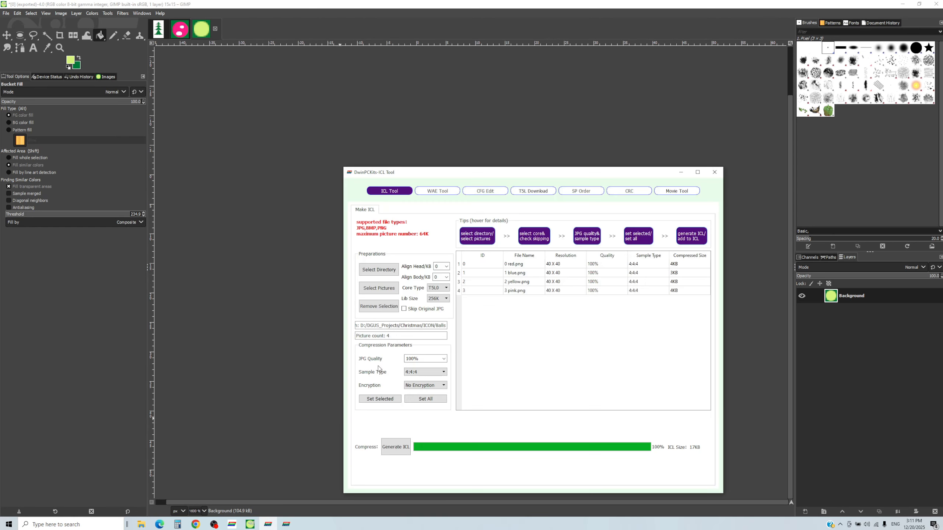
click(378, 268)
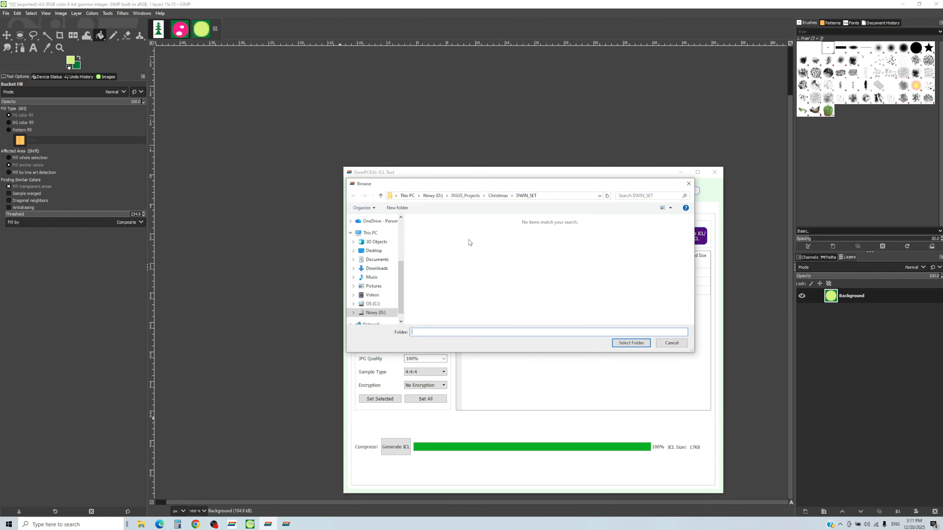
click(498, 195)
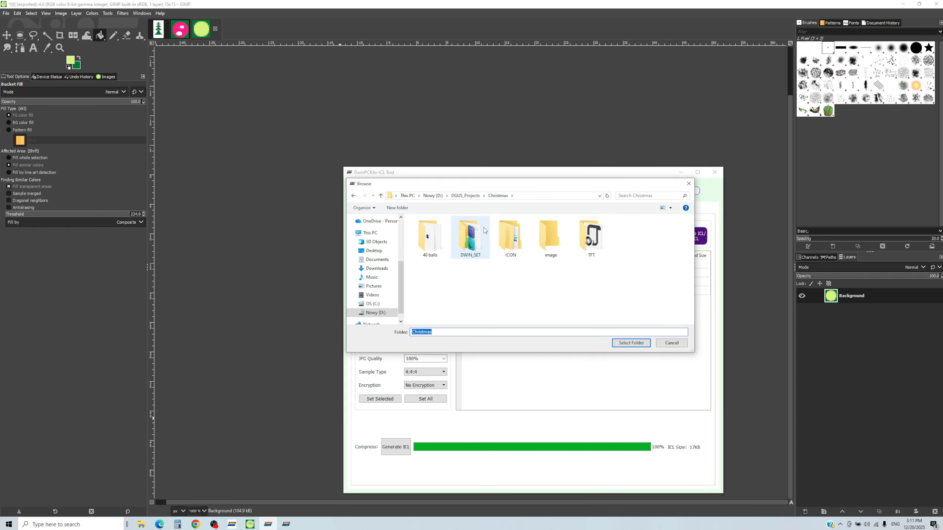
double_click(512, 235)
click(511, 237)
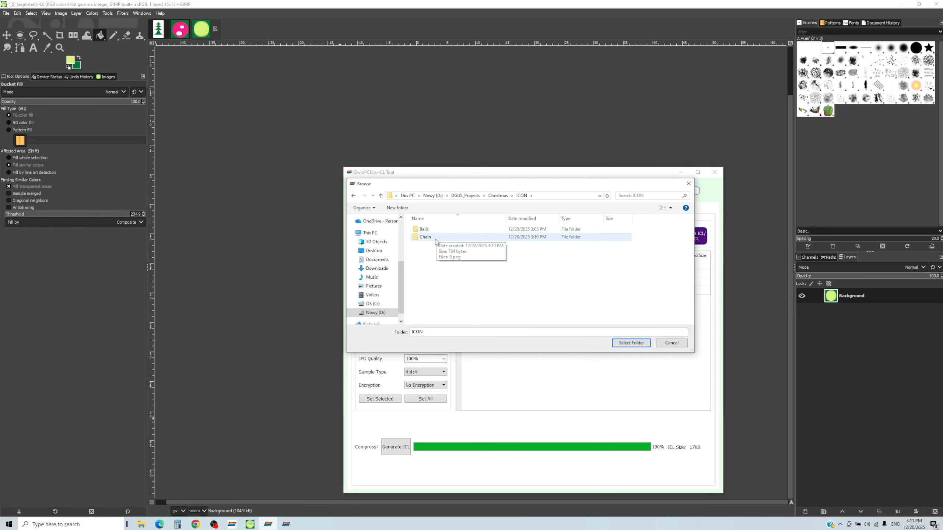
click(643, 346)
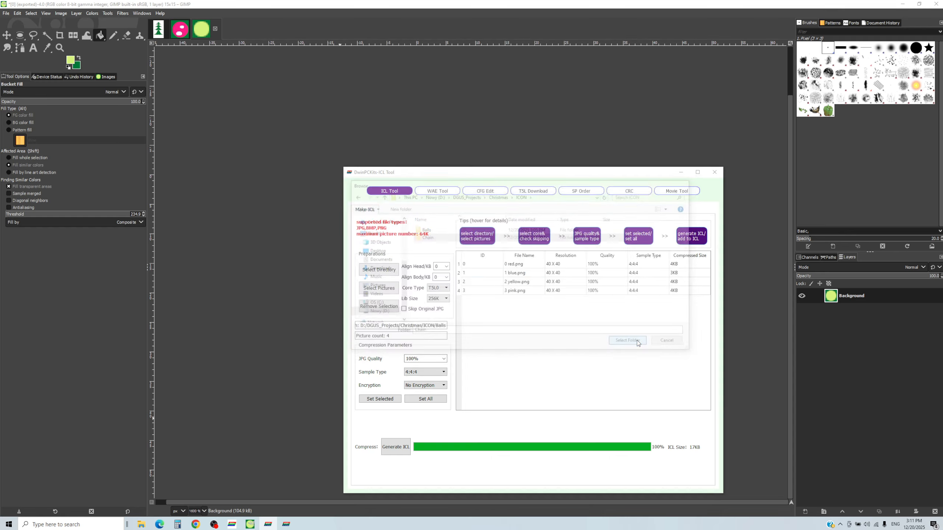
Apply the compression settings to all pictures, generate 50 chain.icl in DWIN_SET, and check for the file in File Explorer
click(437, 399)
click(396, 449)
click(494, 197)
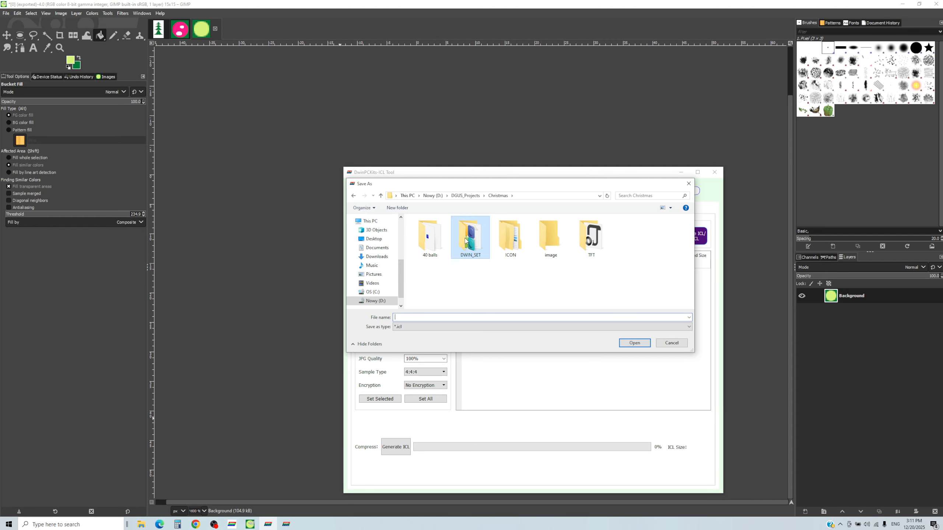
double_click(465, 240)
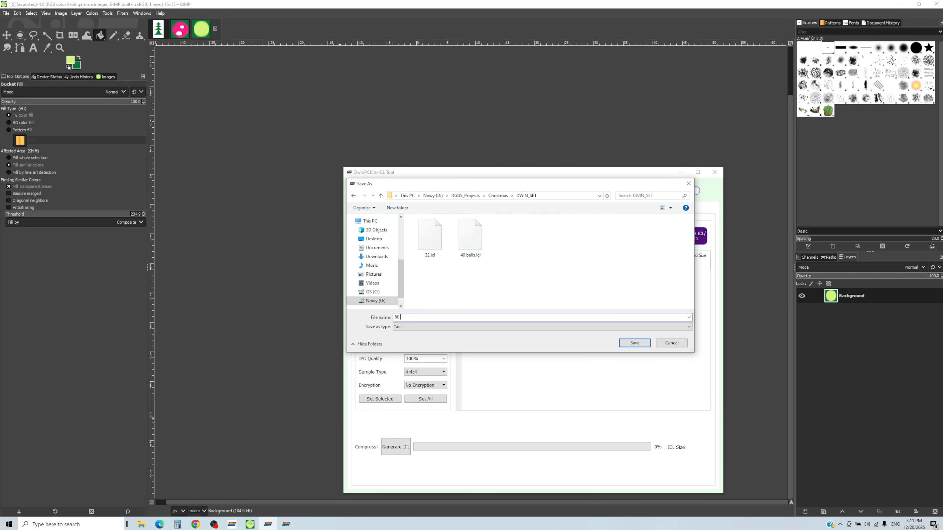
key(Return)
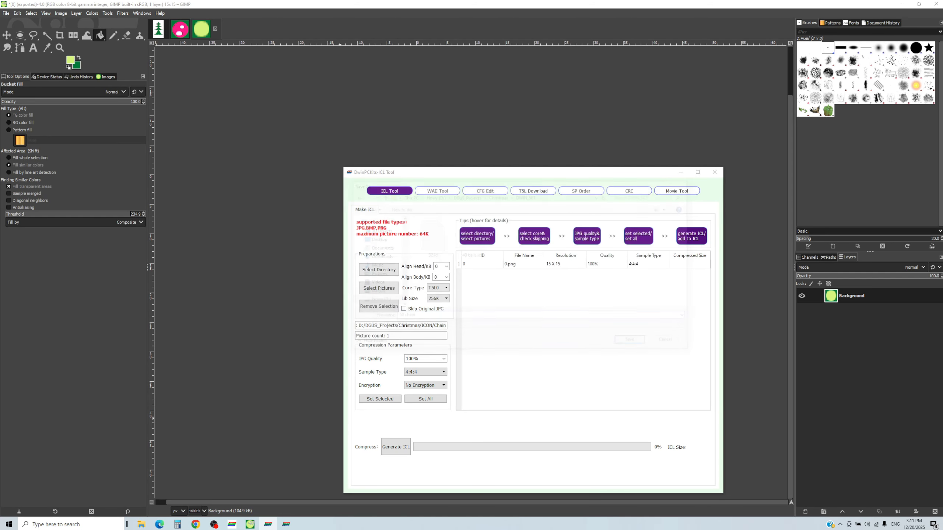
key(Return)
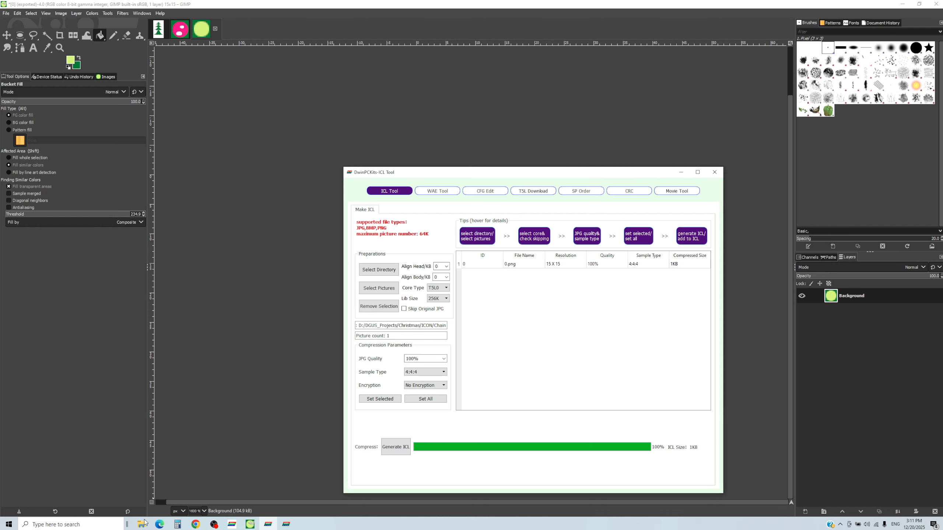
mouse_move(141, 524)
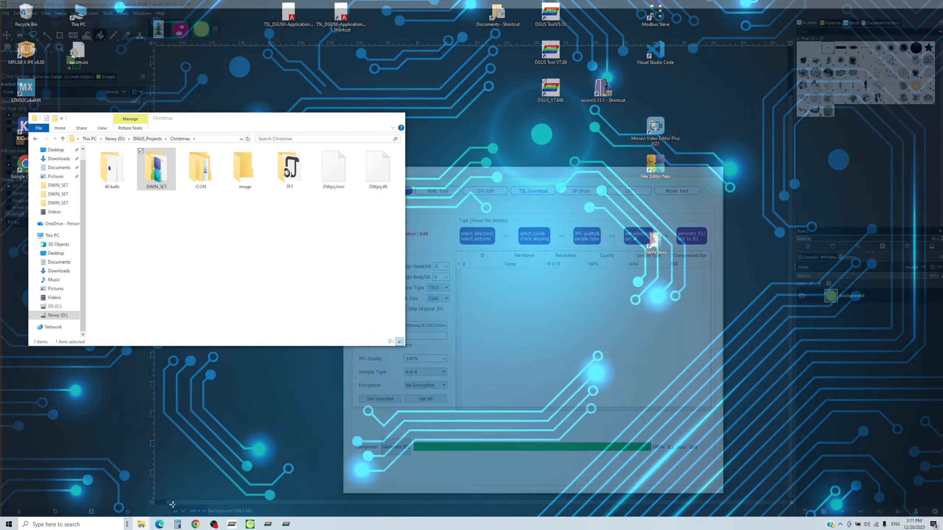
click(170, 504)
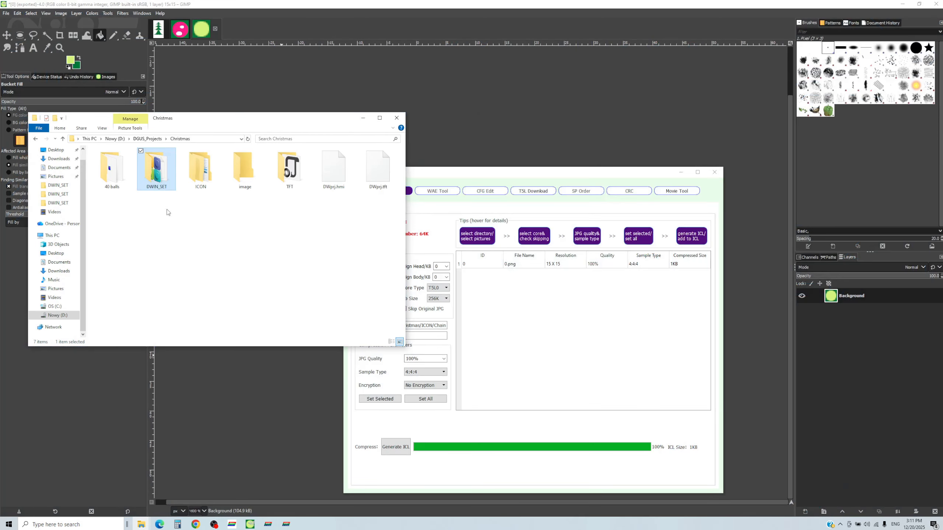
double_click(152, 179)
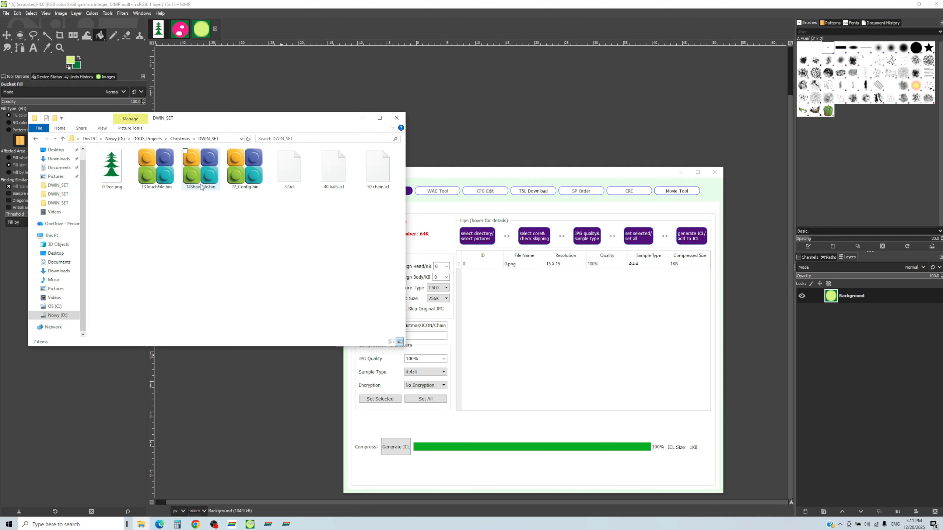
click(182, 139)
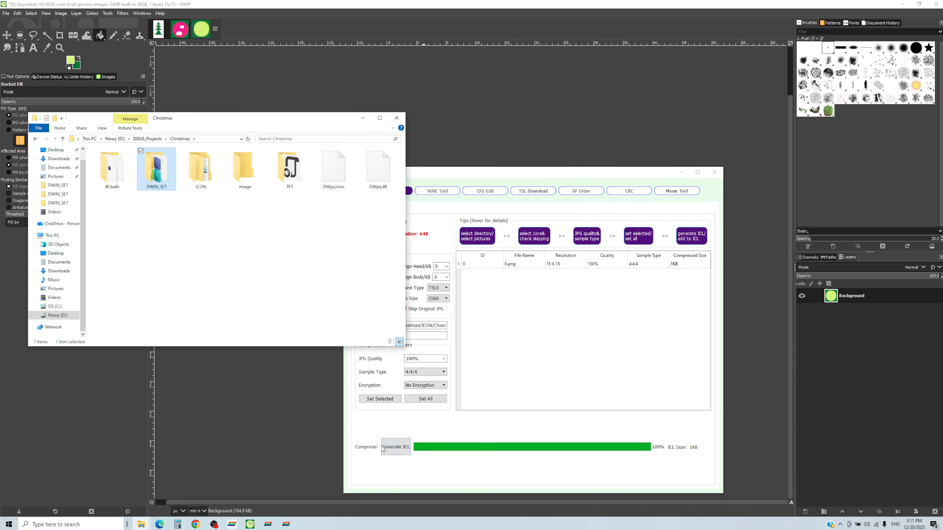
Switch to DWIN DGUS and place an animation icon of about 22 × 20 px near the treetop, left of the pink ball
click(232, 524)
click(76, 21)
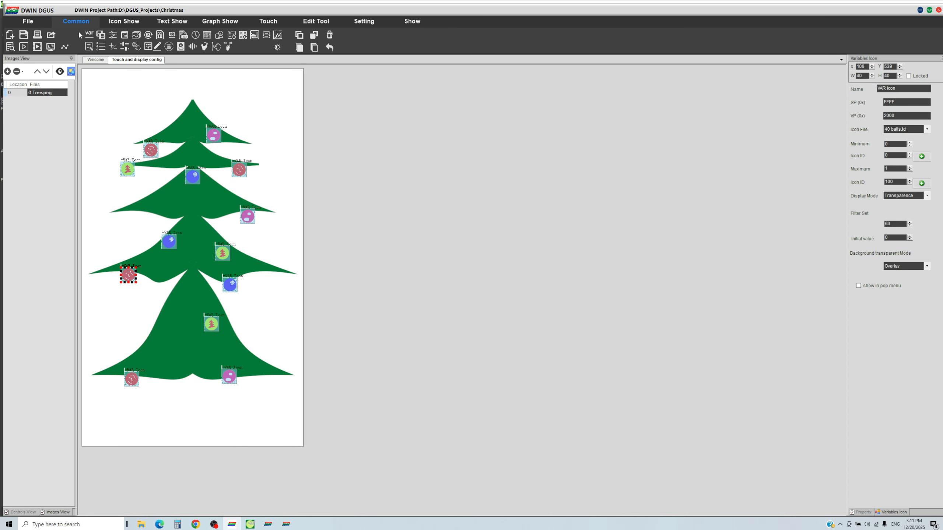
click(101, 36)
drag(164, 128, 174, 136)
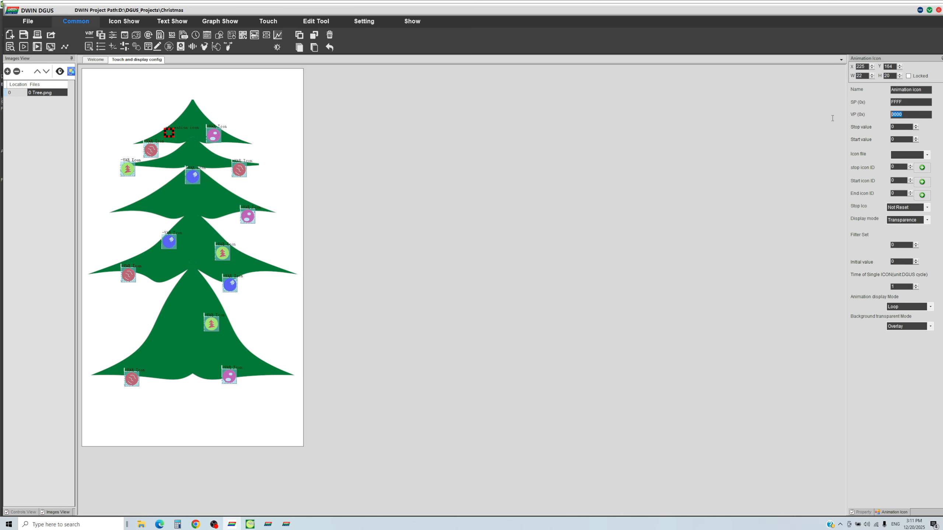
Set the animation icon's VP to 2010, stop value to 1 and icon file to 50 chain.icl, and preview its available icons
text(201)
click(927, 155)
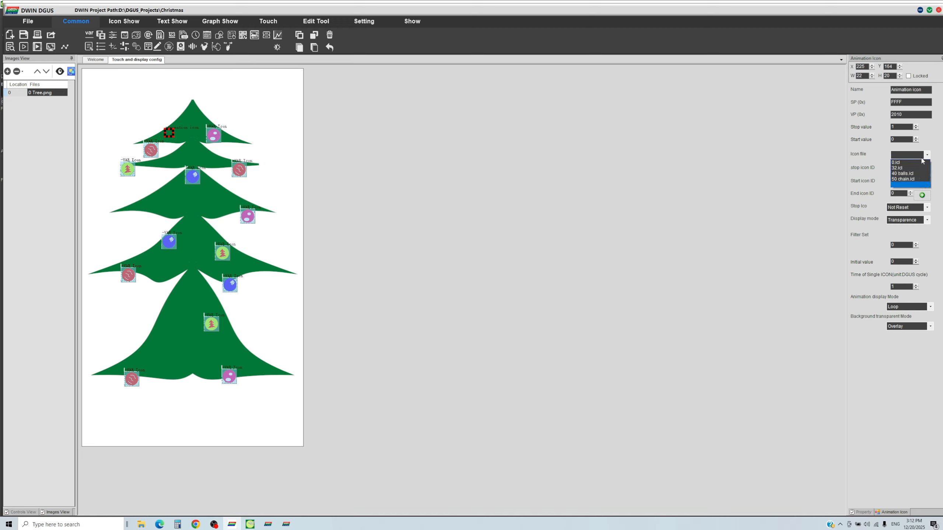
click(908, 179)
click(726, 194)
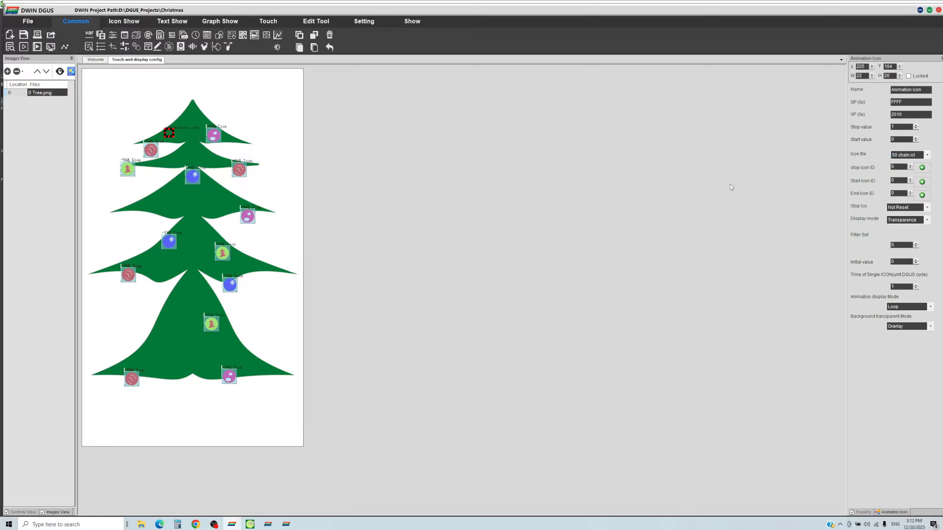
click(921, 169)
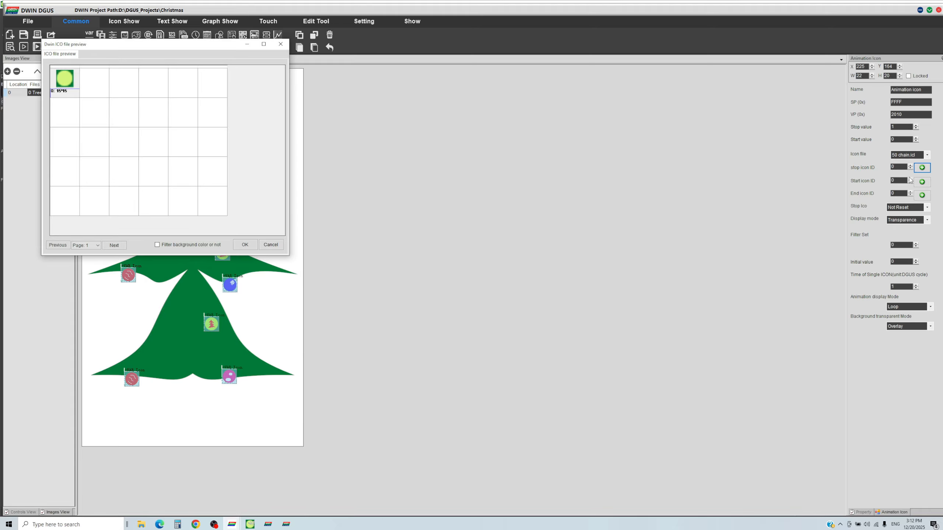
click(275, 245)
click(922, 182)
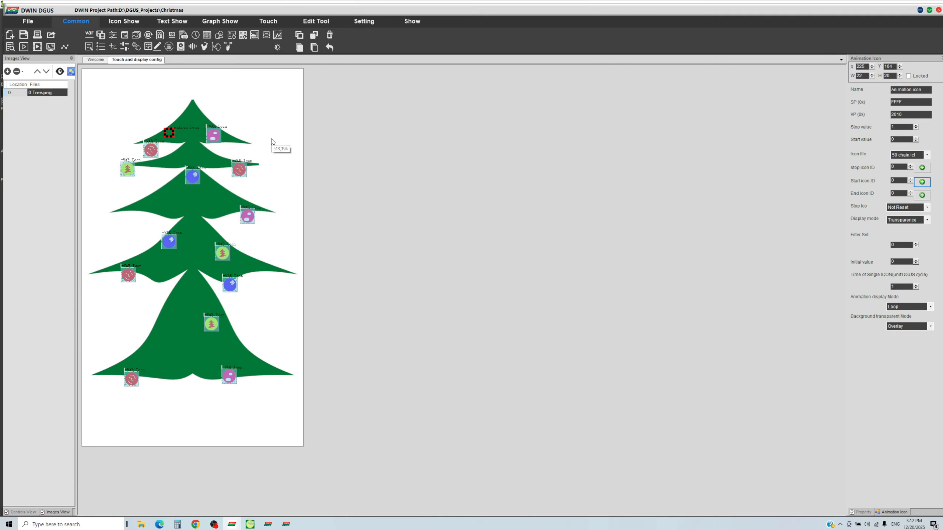
click(274, 120)
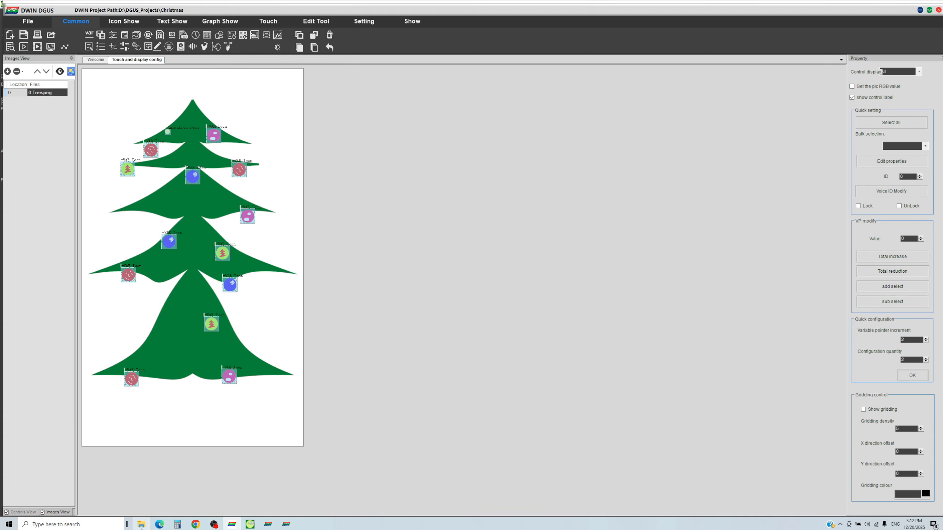
Switch to File Explorer and make four copies of the 50 chain folder in the Christmas project folder
mouse_move(142, 524)
click(143, 490)
click(174, 184)
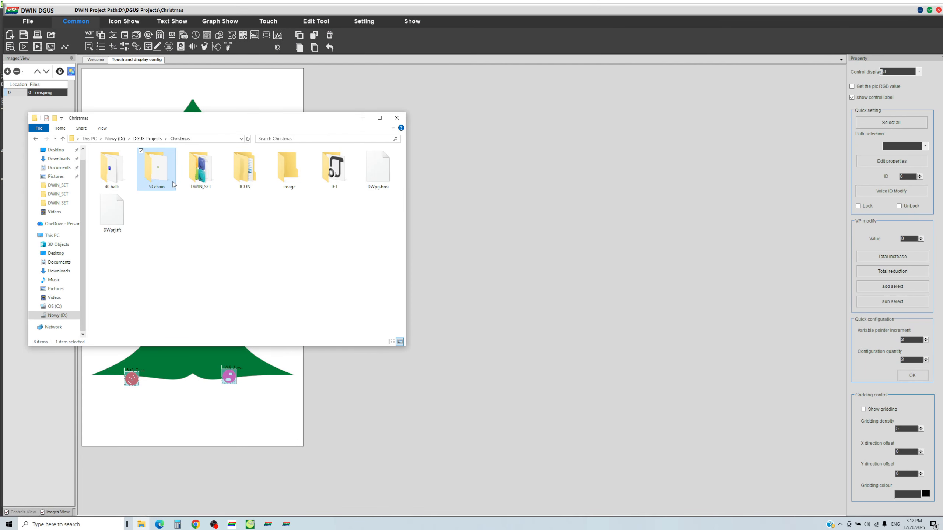
key(ctrl+v)
key(ctrl+v)
key(ctrl+v)
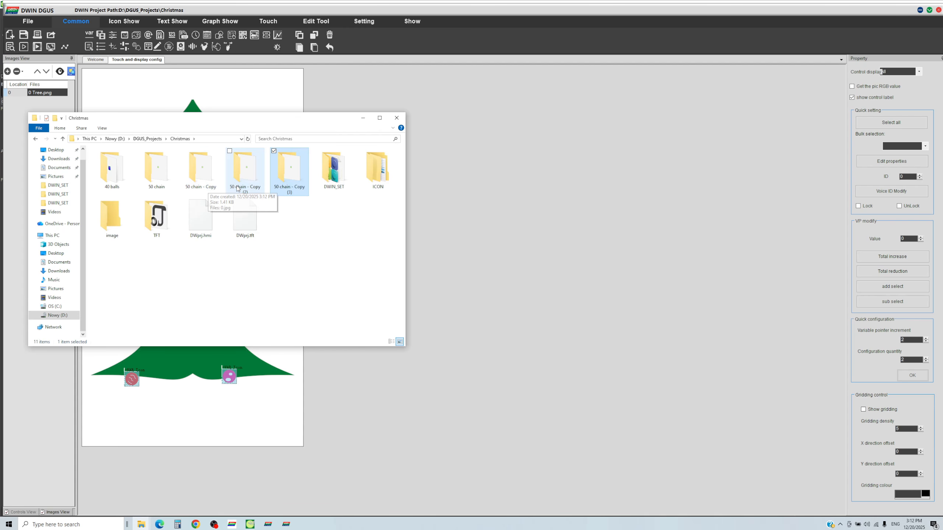
key(ctrl+v)
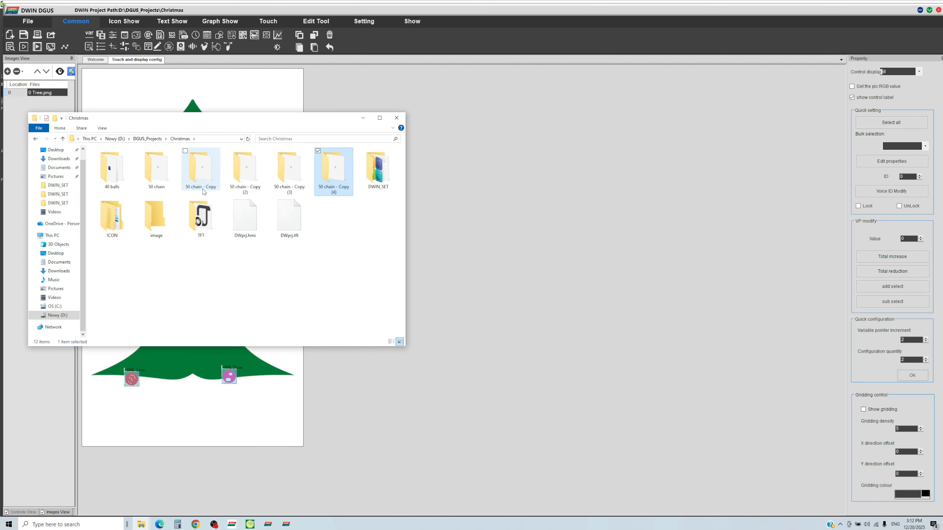
Rename the four copies of the 50 chain folder as 51, 52, 53 and 54
click(204, 192)
click(203, 191)
text(5)
click(238, 190)
click(197, 189)
text(52)
click(238, 190)
click(238, 190)
text(5)
click(217, 190)
click(200, 191)
text(54)
Rename the 0.jpg image in folder 51 as 1.jpg
click(175, 181)
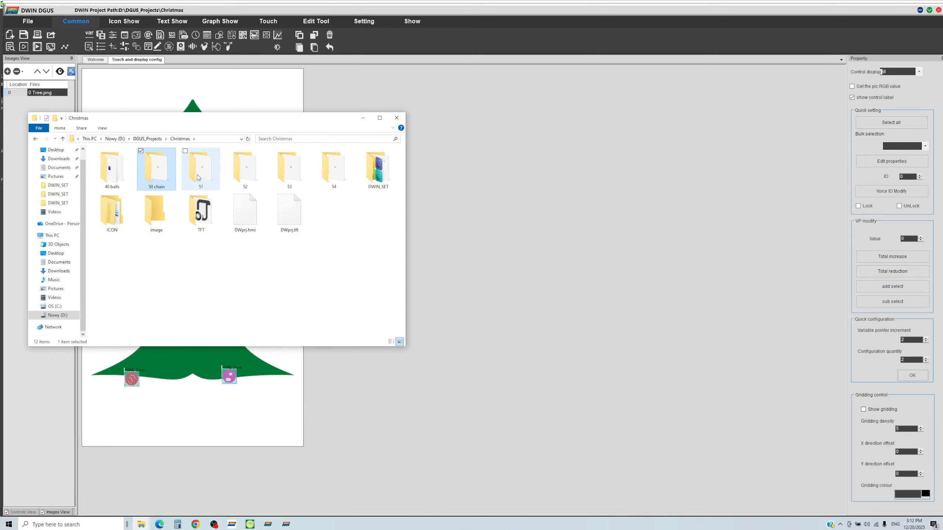
double_click(183, 177)
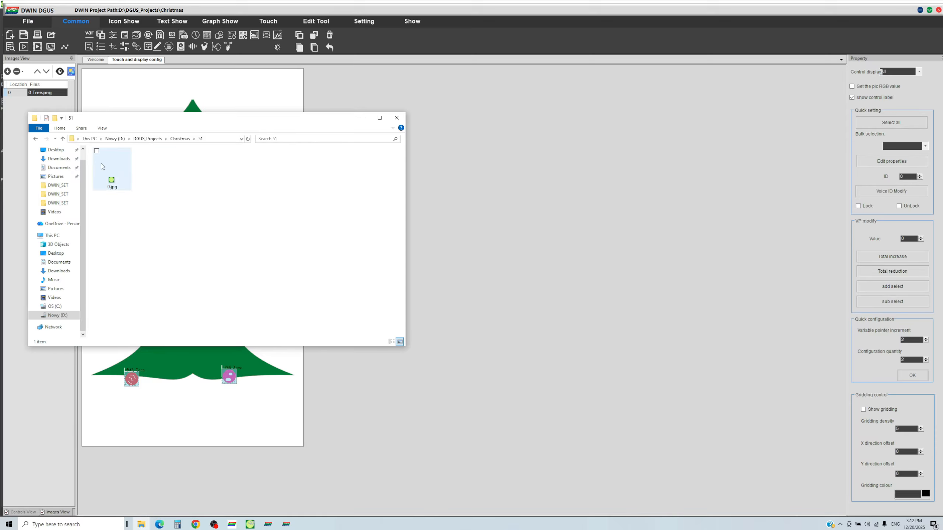
click(115, 189)
click(110, 186)
text(1)
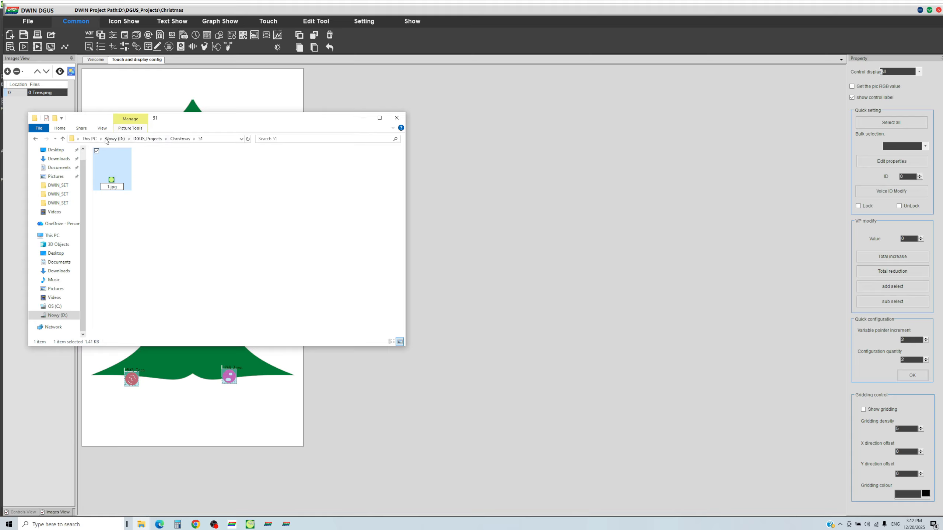
Rename the image in the Christmas project's 52 folder as 2.jpg
click(147, 139)
double_click(142, 161)
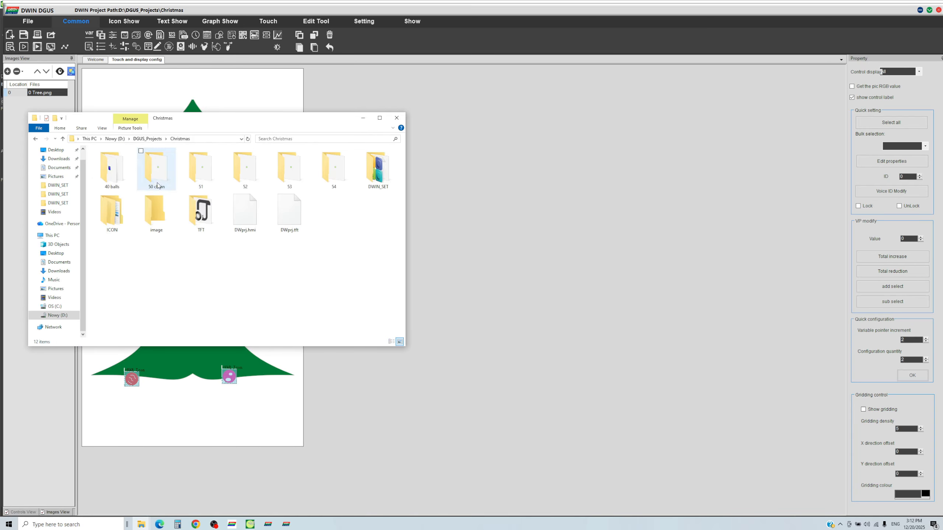
double_click(232, 178)
click(108, 185)
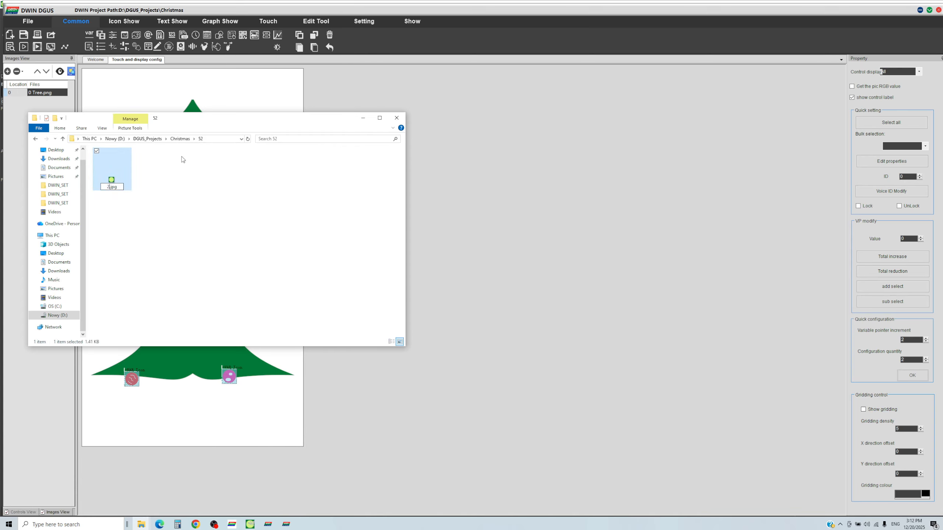
Rename the 0.jpg image in the Christmas project's 53 folder as 3.jpg
click(180, 138)
click(288, 182)
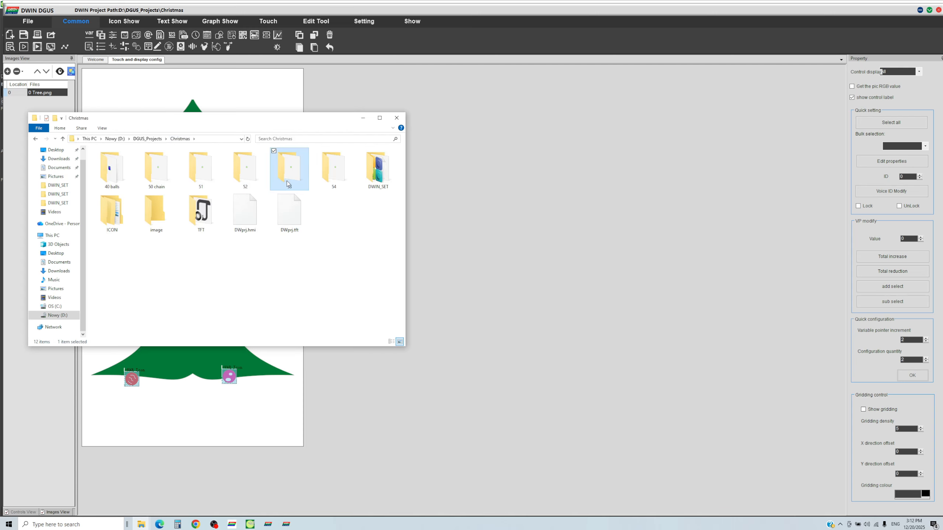
double_click(288, 183)
click(111, 188)
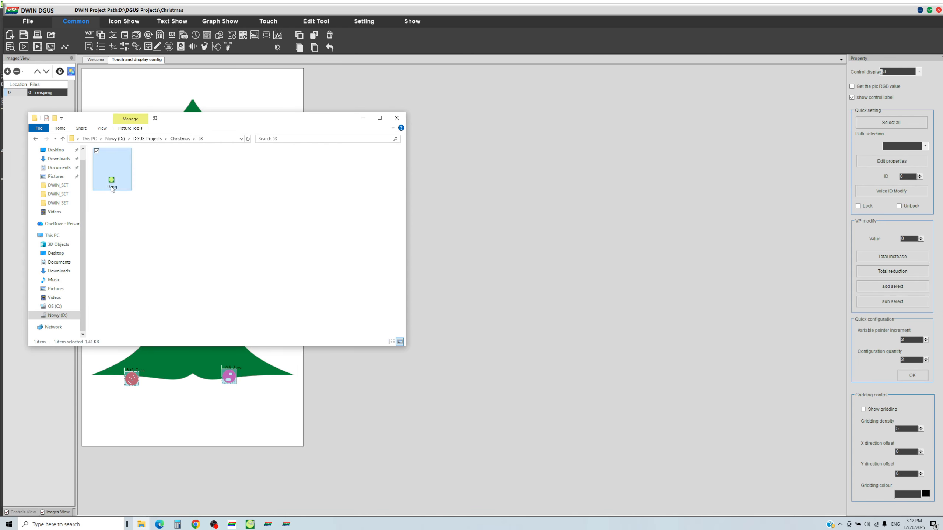
click(109, 187)
text(3)
Rename the 0.jpg image in folder 54 as 4.jpg and put File Explorer away
click(181, 139)
click(336, 171)
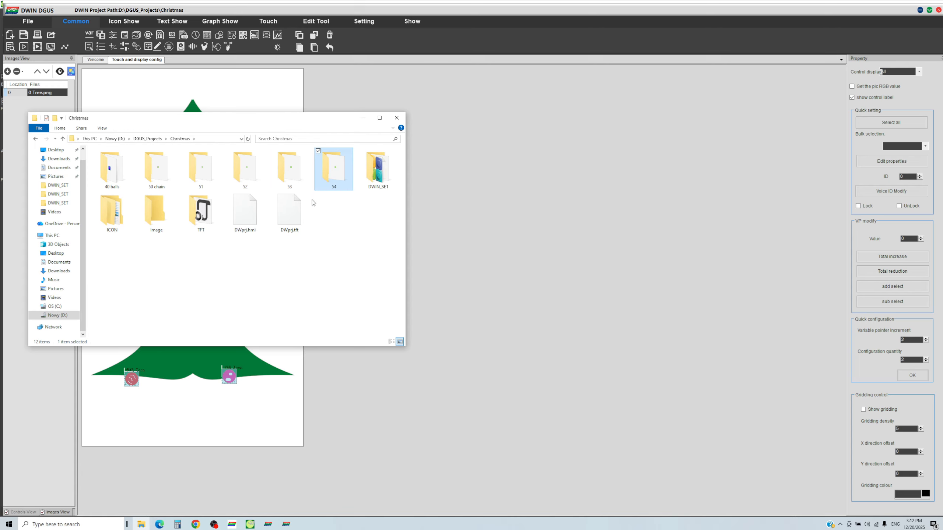
double_click(340, 171)
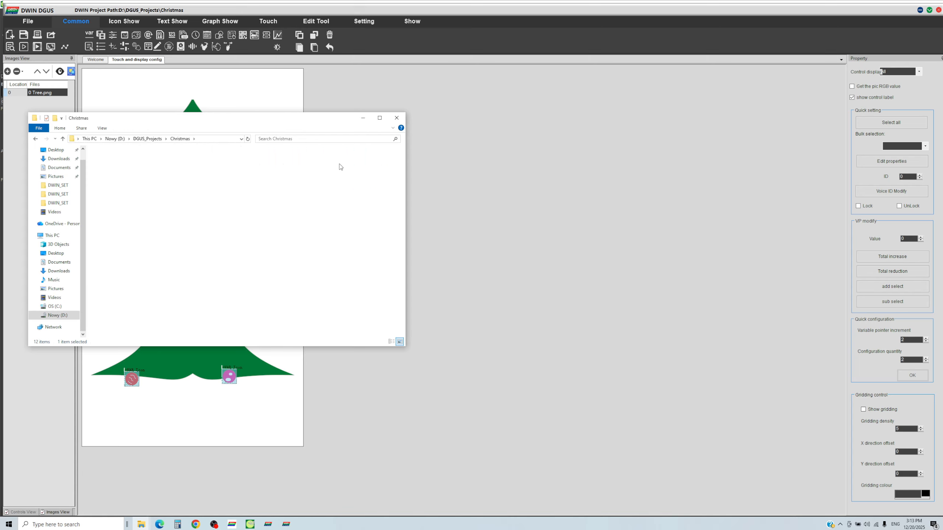
click(111, 190)
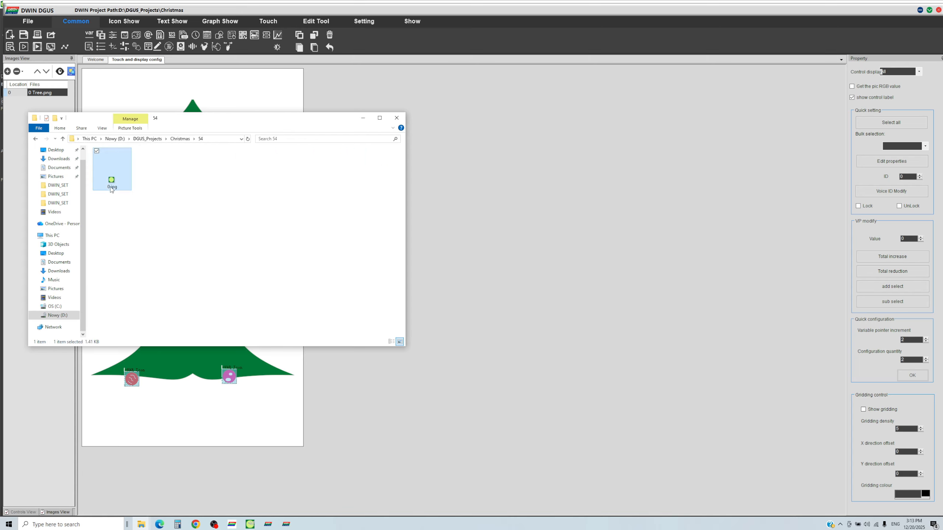
click(193, 196)
click(437, 202)
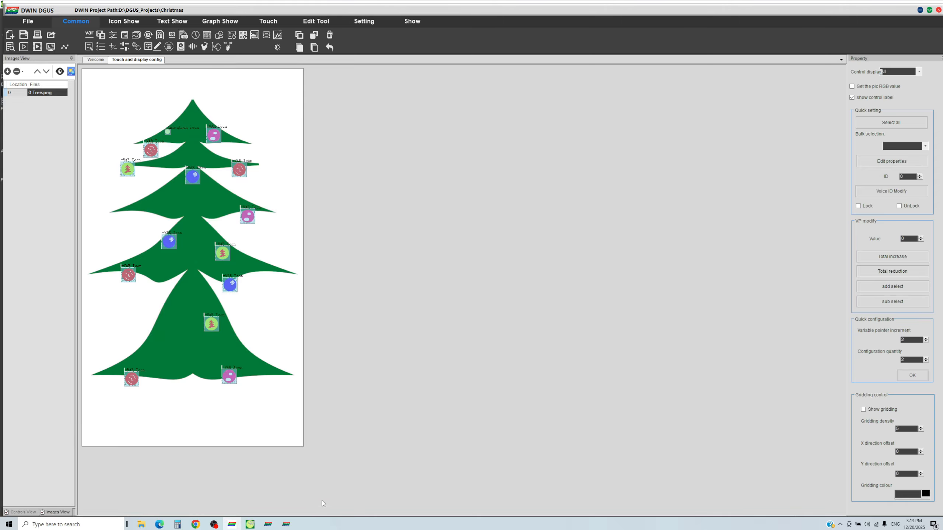
Switch to the DwinPCKits ICL Tool and load the Christmas project's 51 folder as the picture directory
click(286, 524)
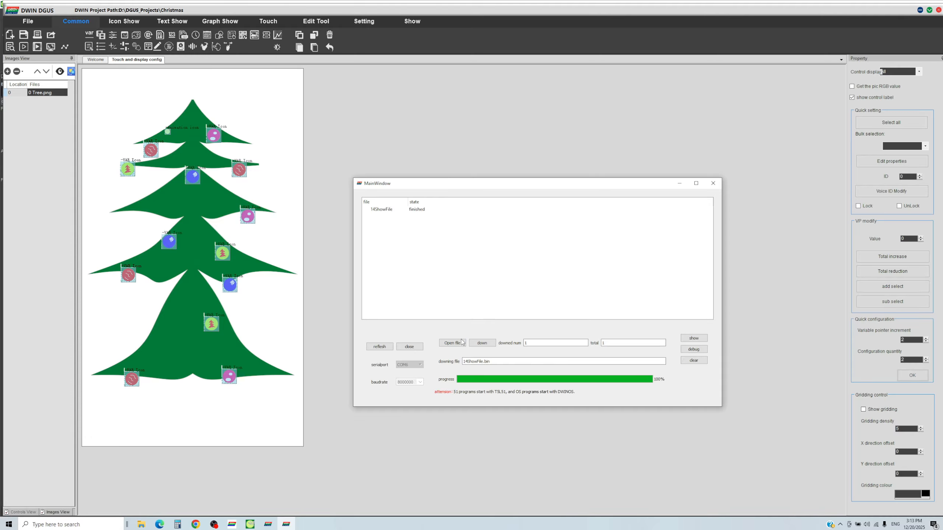
click(268, 524)
click(379, 270)
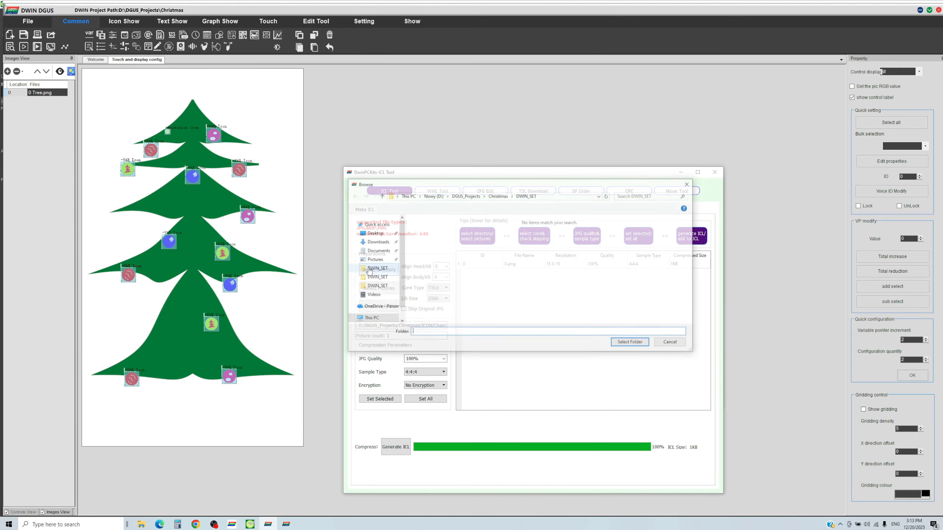
click(502, 196)
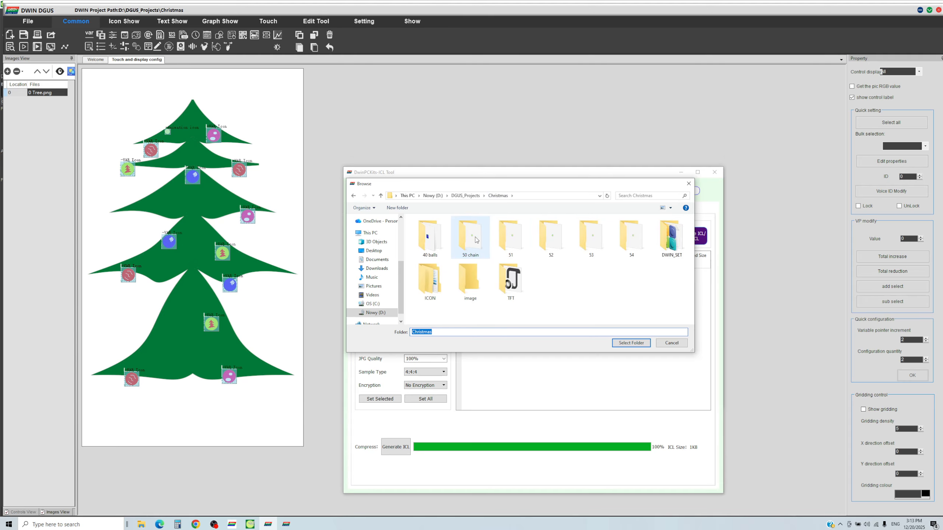
click(508, 241)
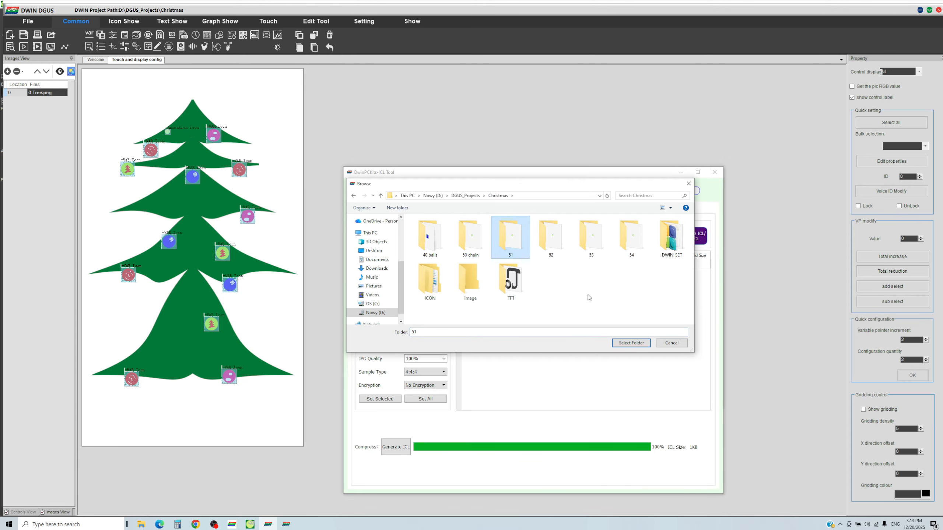
click(628, 343)
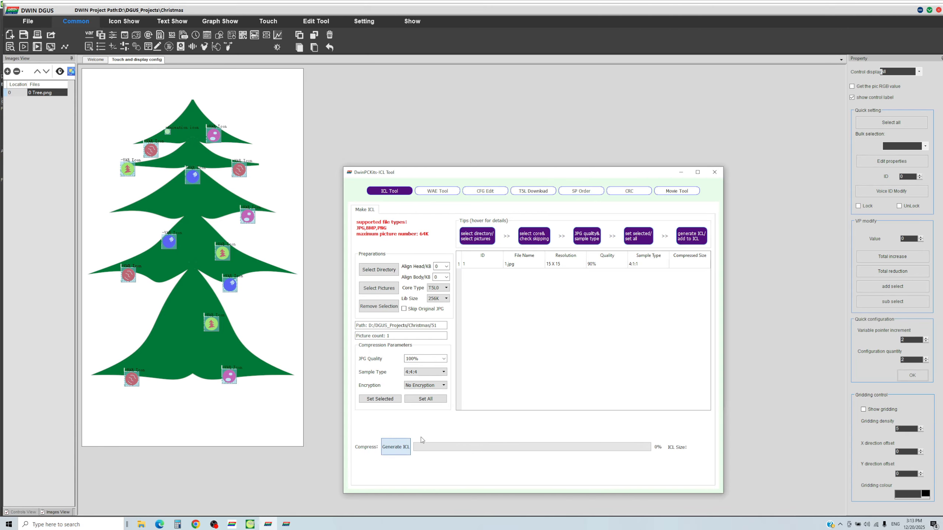
Generate the ICL file from the loaded picture and save it as 51 in the DWIN_SET folder
click(395, 447)
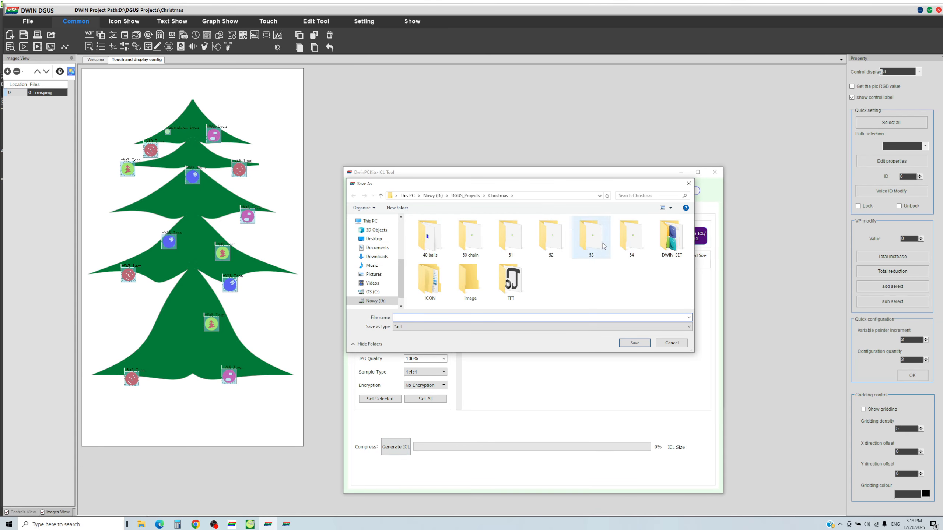
double_click(679, 250)
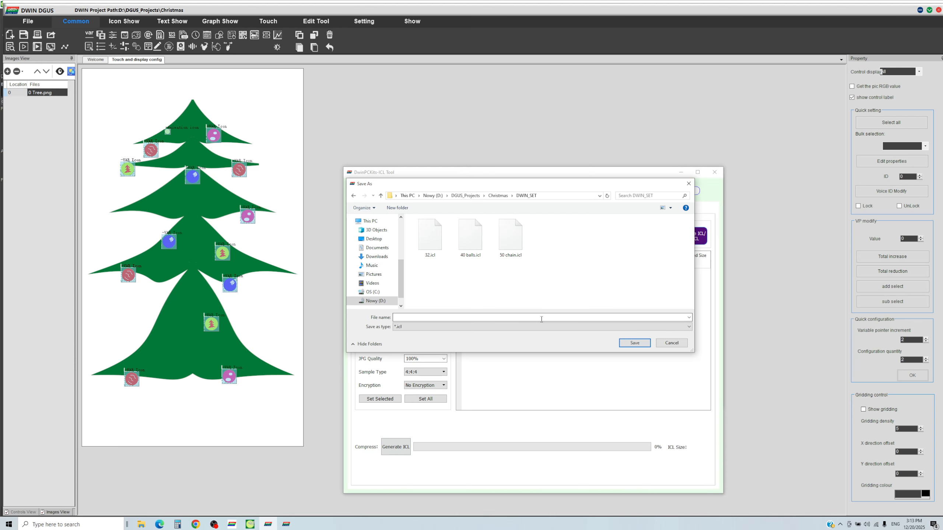
text(51)
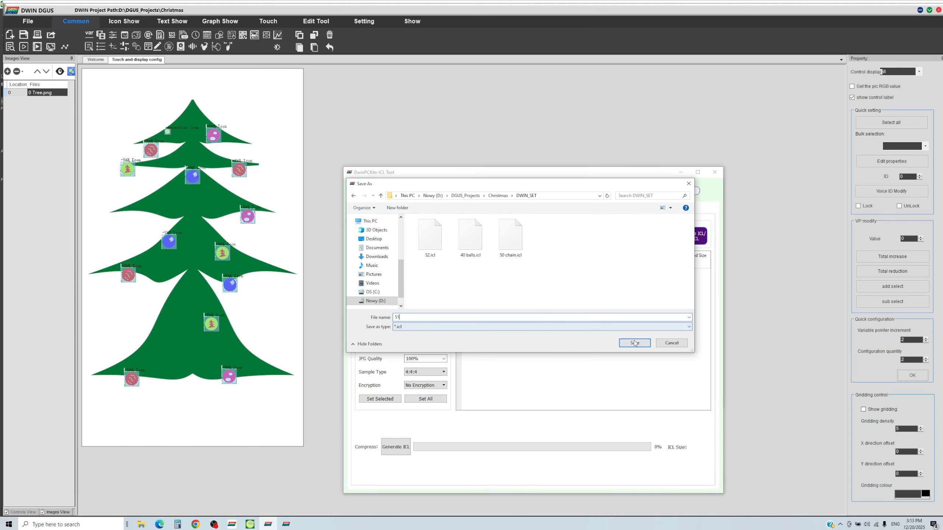
click(636, 343)
click(548, 342)
Load the 52 folder as the picture directory and generate its ICL file as 52 in DWIN_SET
click(377, 271)
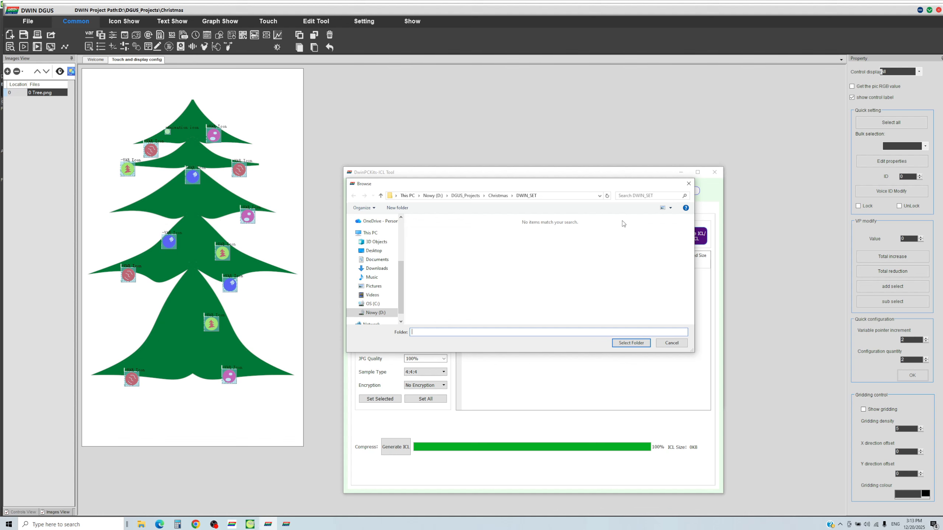
click(498, 196)
click(551, 236)
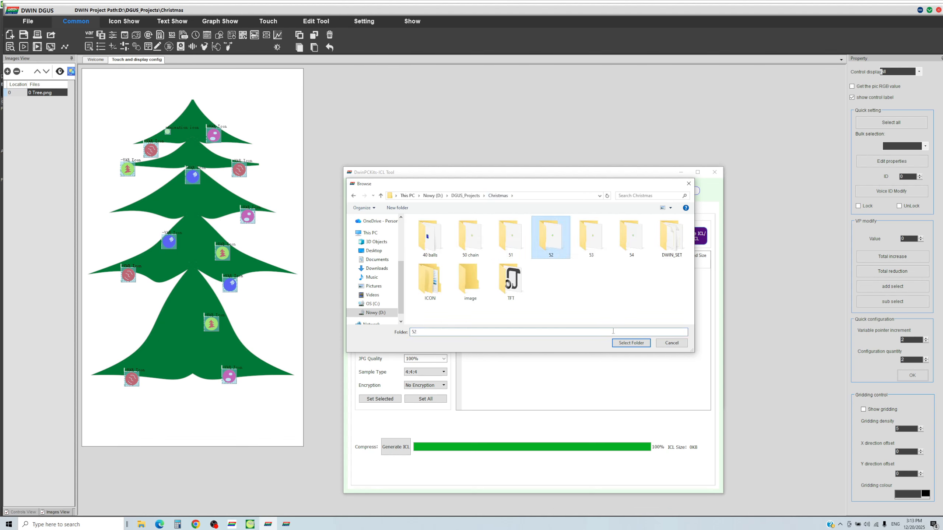
click(631, 343)
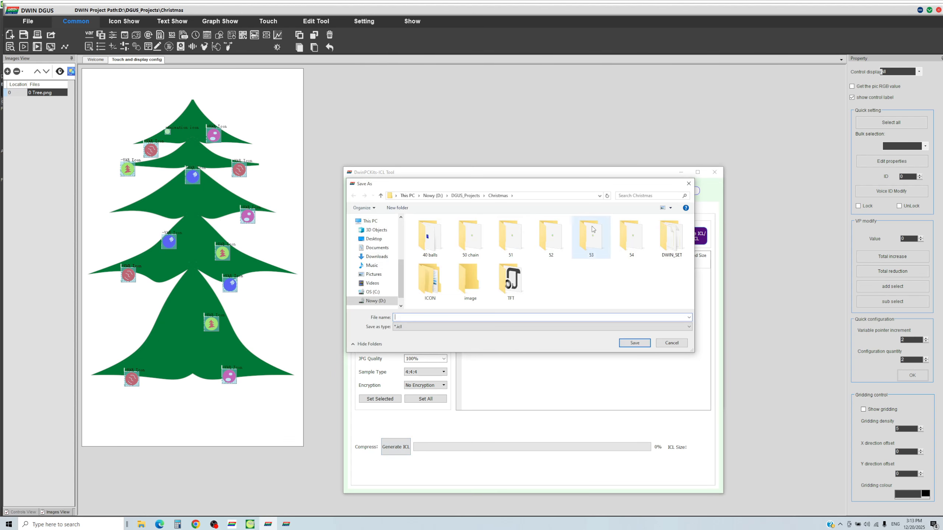
text(52)
click(635, 343)
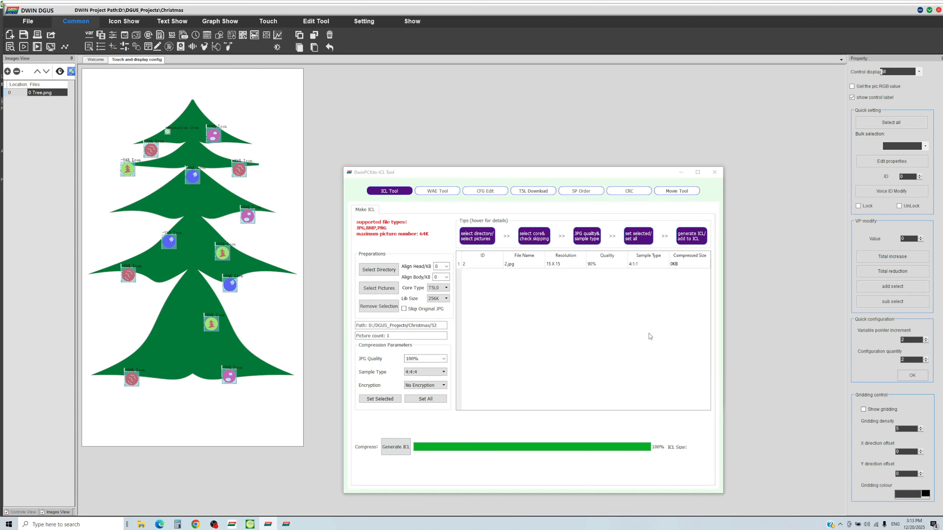
click(549, 343)
Load the 53 folder as the picture directory and generate its ICL file as 53 in DWIN_SET
click(378, 270)
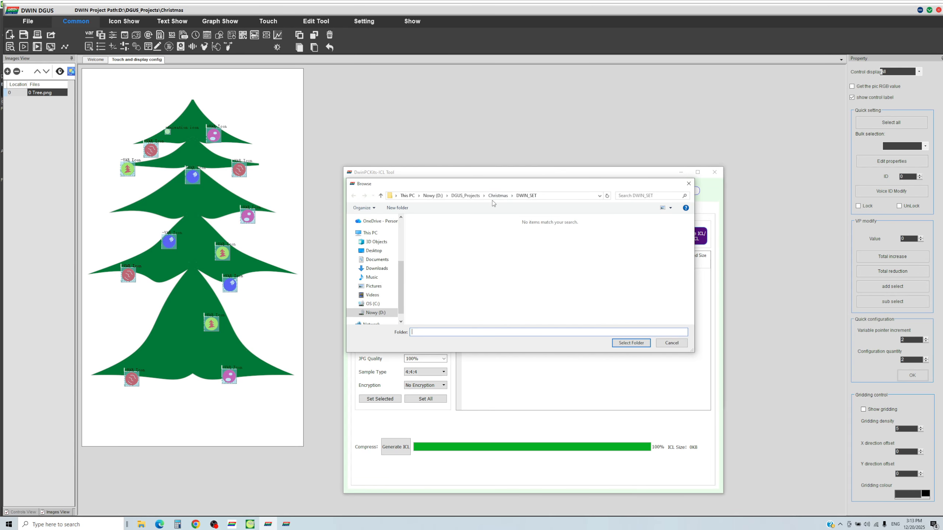
click(499, 195)
click(592, 254)
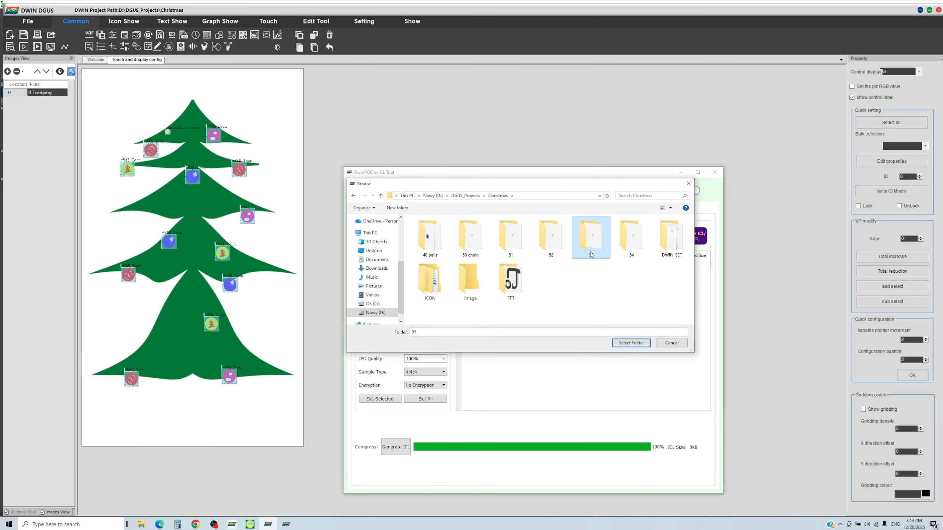
click(632, 342)
click(396, 447)
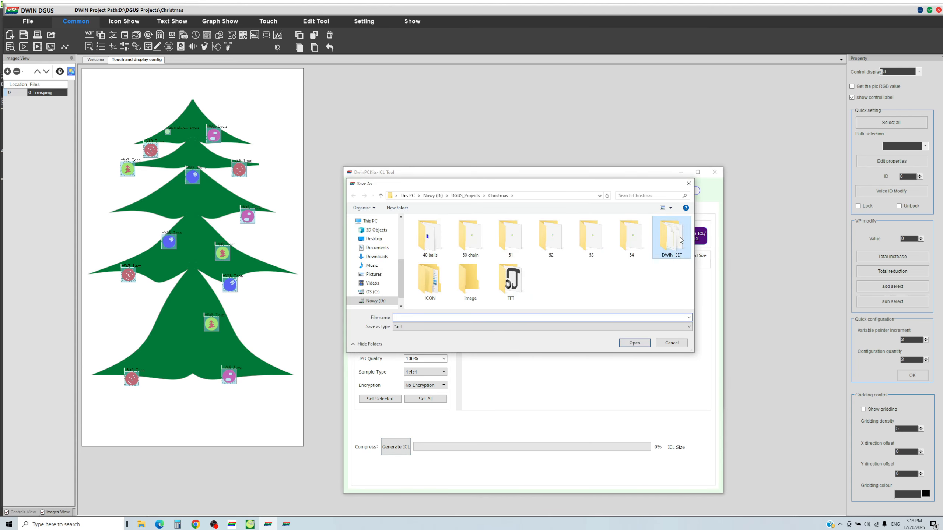
double_click(671, 238)
text(53)
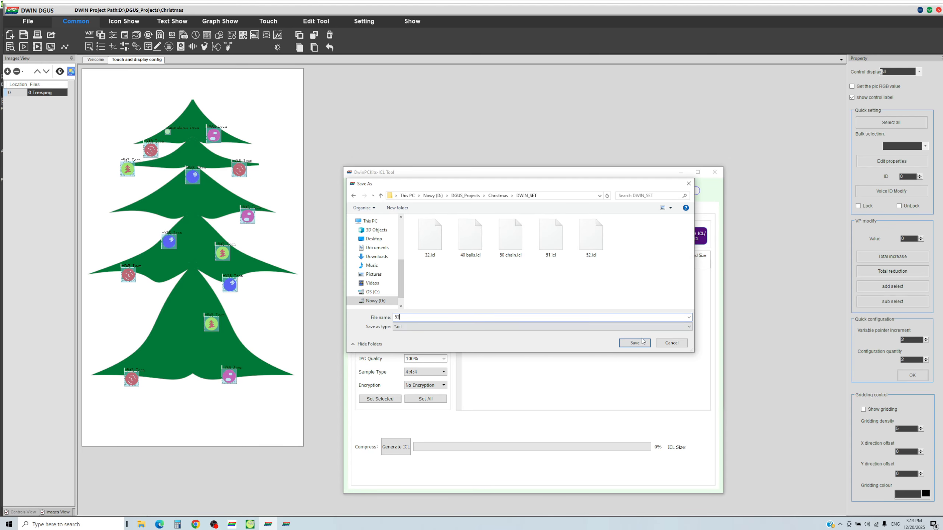
click(635, 343)
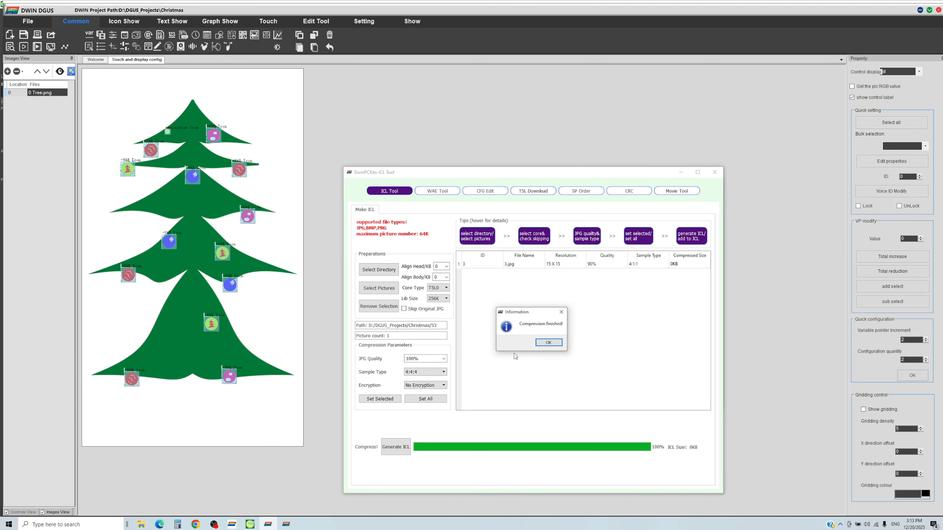
click(549, 343)
Load the 54 folder as the picture directory and generate its ICL file in DWIN_SET
click(392, 270)
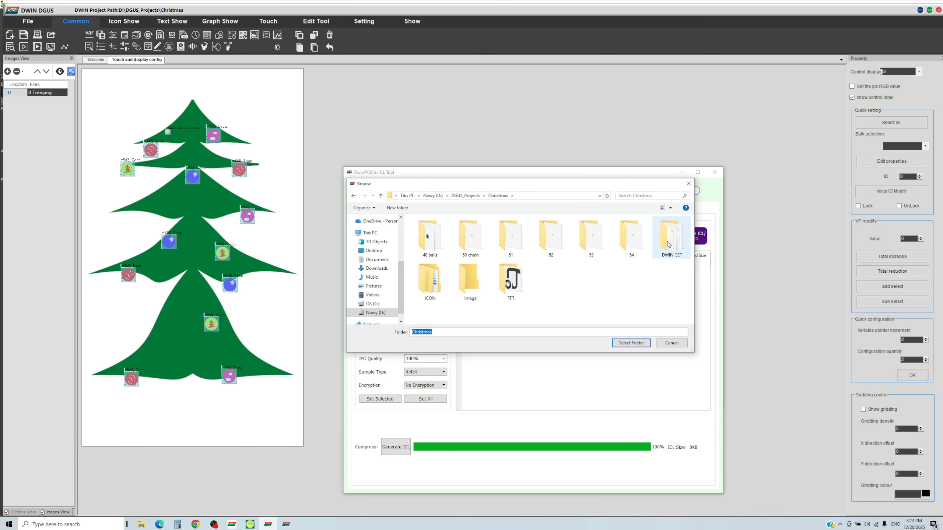
click(631, 238)
click(631, 343)
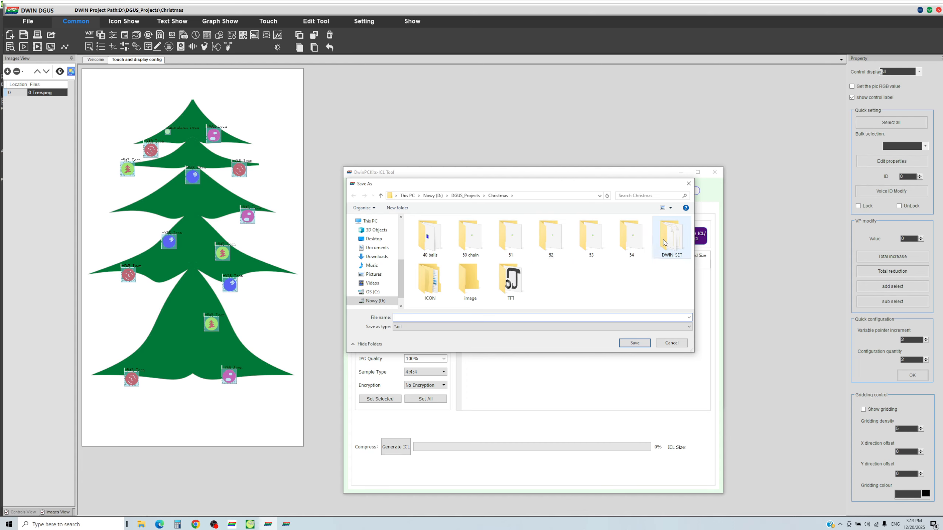
click(620, 318)
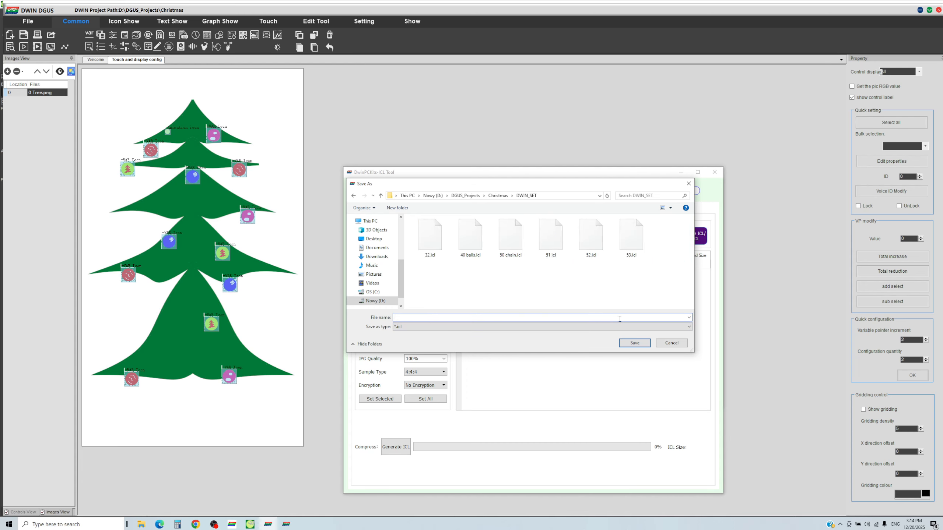
click(634, 343)
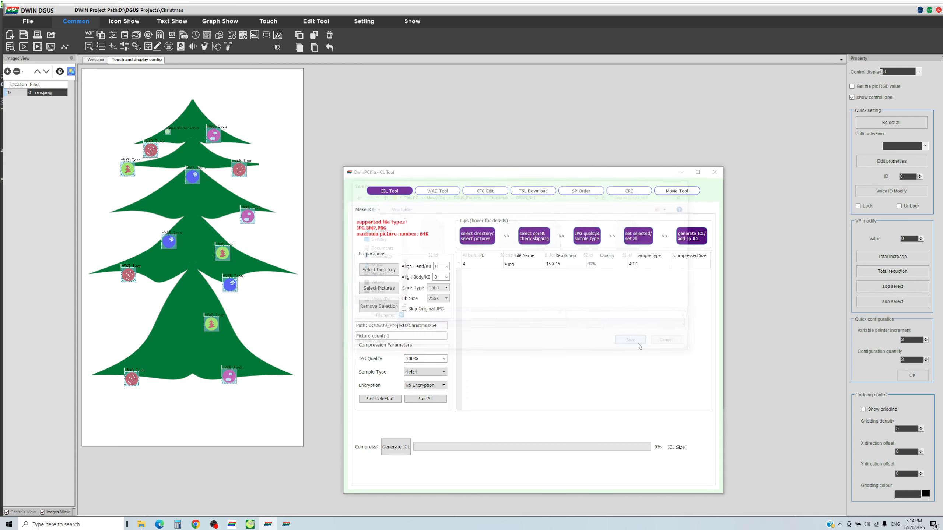
click(549, 343)
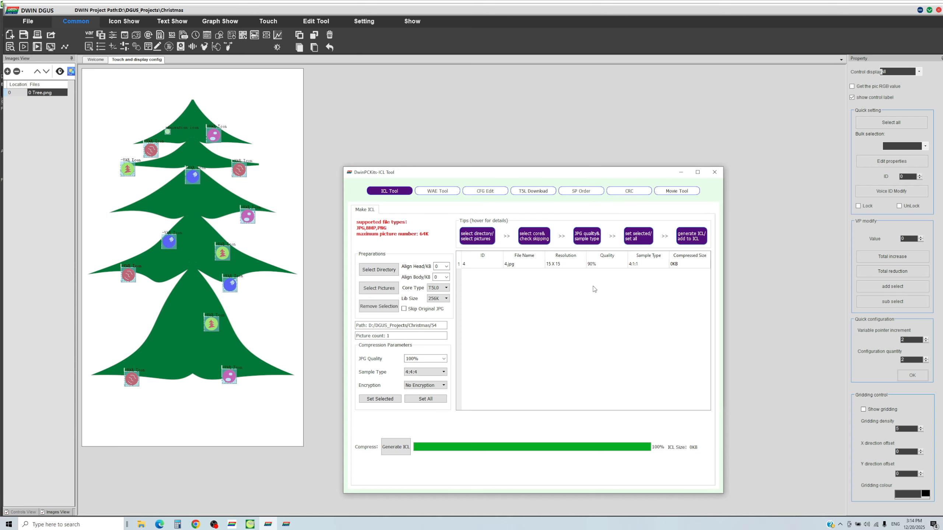
Switch back to DWIN DGUS and duplicate the animation icon near the treetop, placing the copy just below and to the right of the original
click(681, 174)
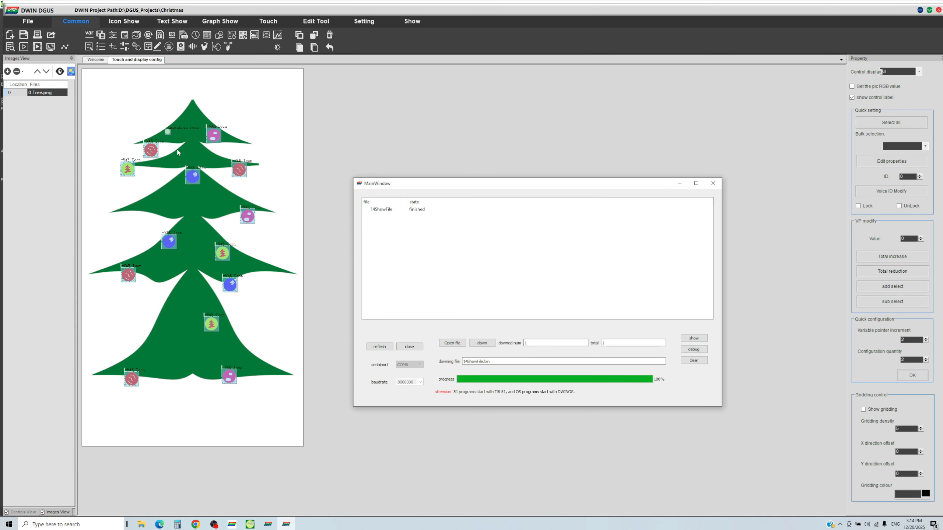
click(280, 135)
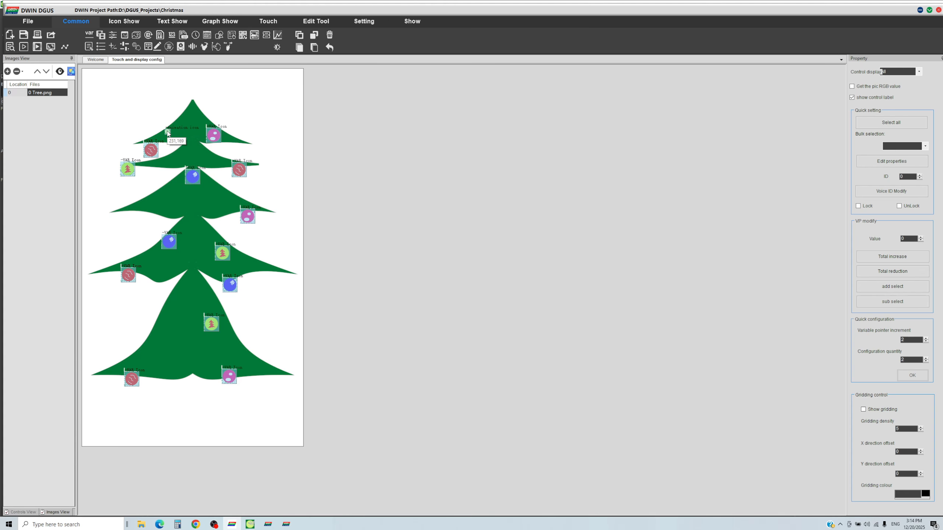
click(364, 20)
click(316, 21)
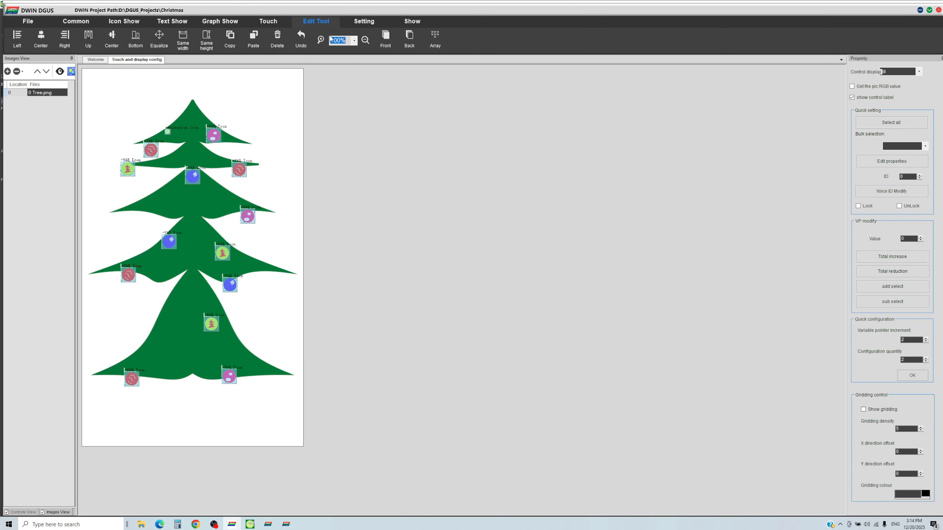
click(354, 42)
click(352, 65)
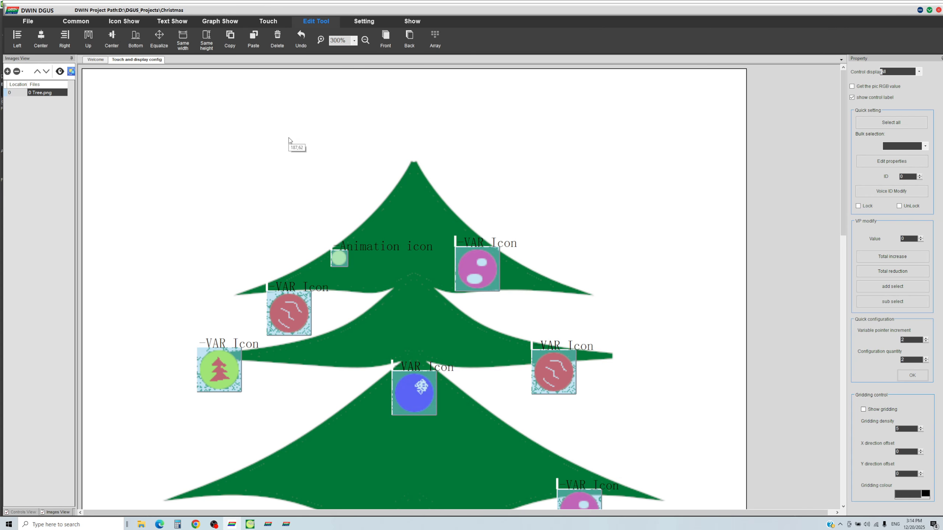
click(335, 260)
drag(335, 261, 356, 271)
key(ctrl+c)
key(ctrl+v)
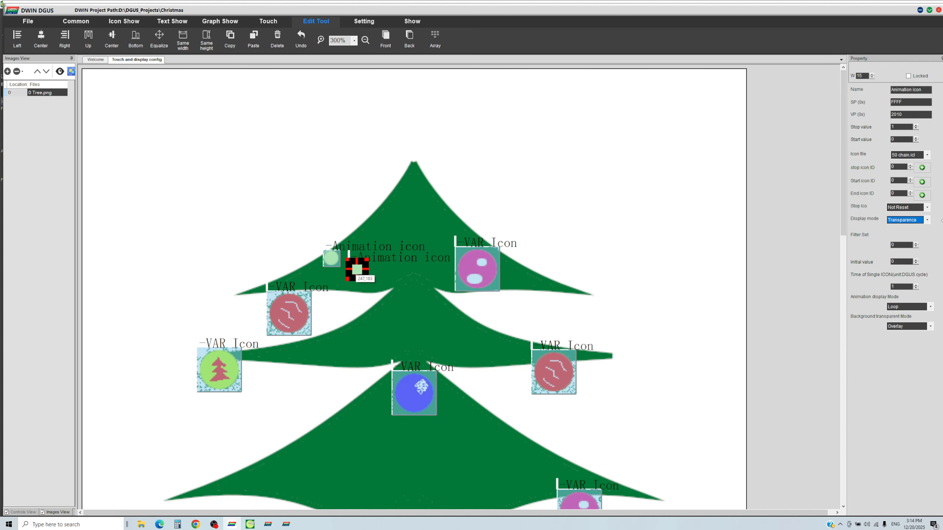
Assign the 51.icl icon file to the second animation icon and set the end icon ID of both animation icons to 4
click(927, 155)
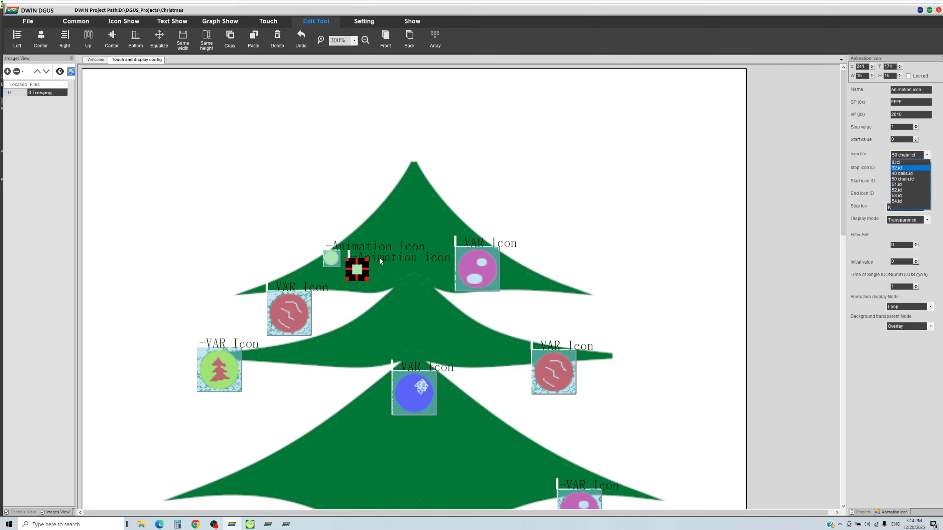
click(899, 185)
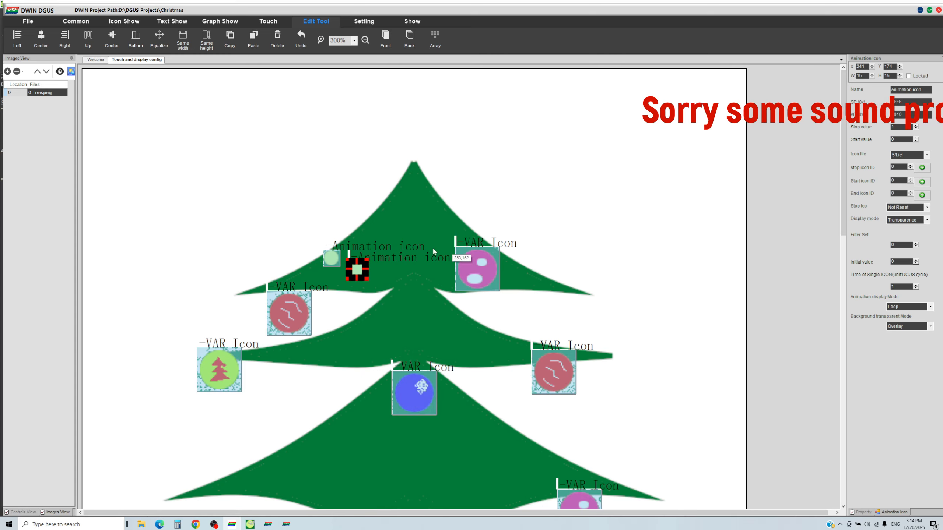
click(333, 257)
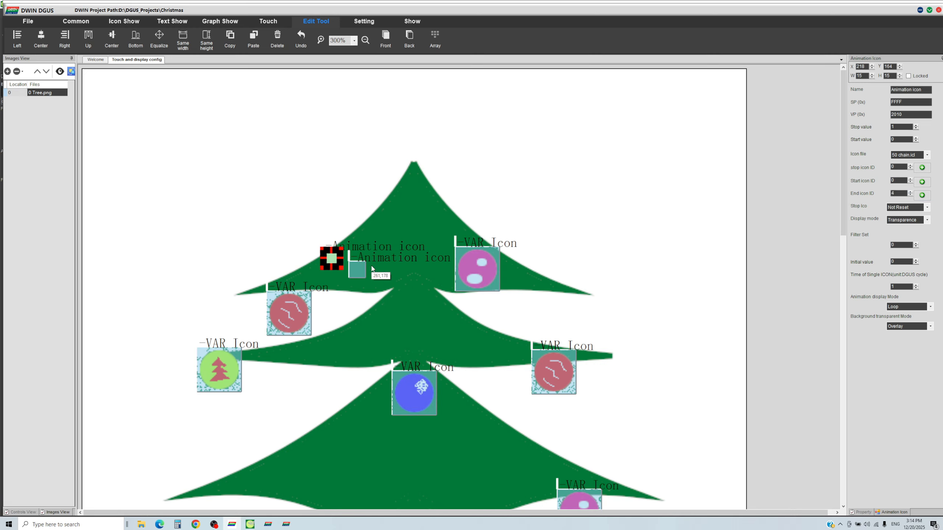
click(357, 268)
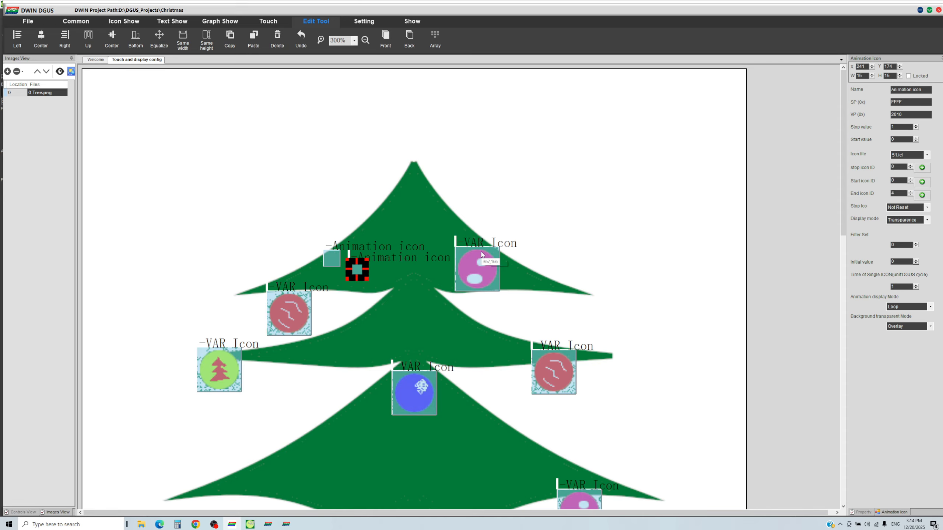
click(390, 271)
click(335, 261)
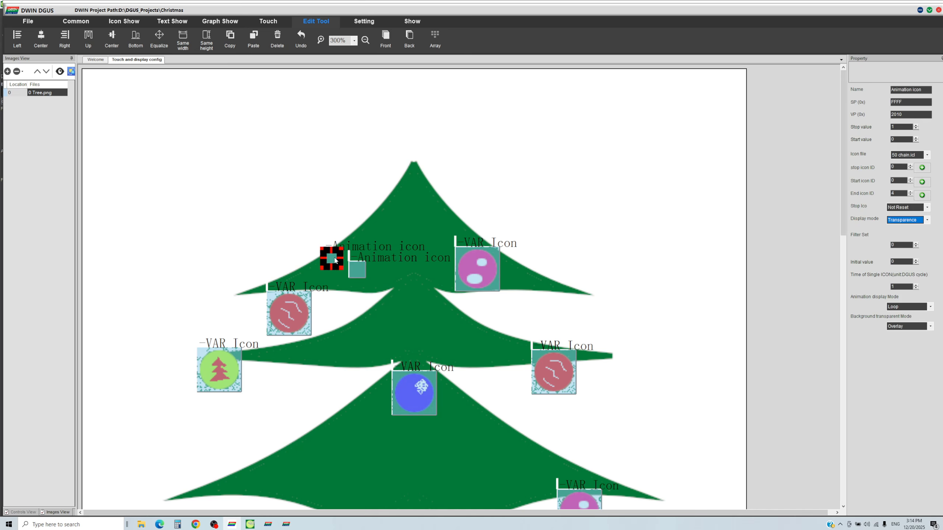
Duplicate the second animation icon, place the copy diagonally below it at about X 263, Y 185, and assign it the 52.icl icon file
click(356, 273)
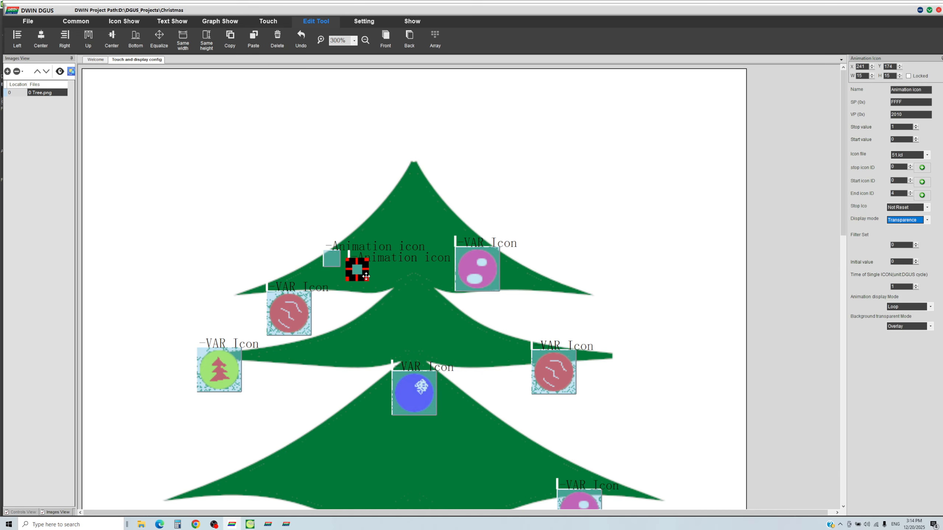
drag(356, 270, 380, 282)
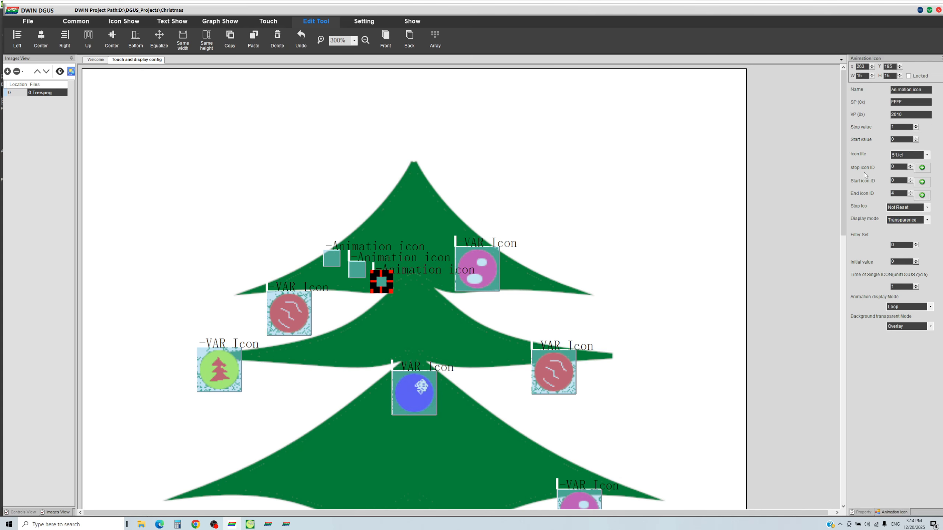
click(911, 157)
click(906, 189)
click(402, 294)
Duplicate the third animation icon, place the copy diagonally below it at about X 284, Y 197, and assign it the 53.icl icon file
click(383, 282)
key(ctrl+c)
key(ctrl+v)
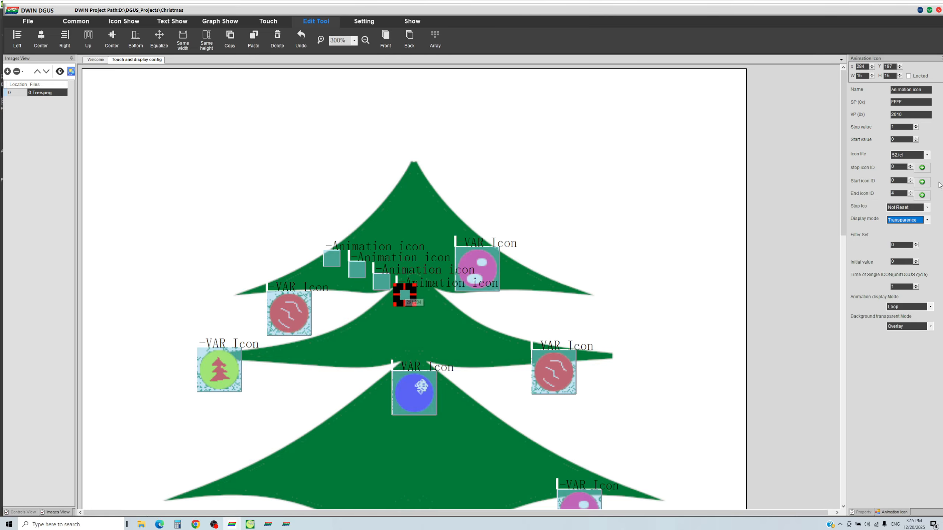
click(926, 155)
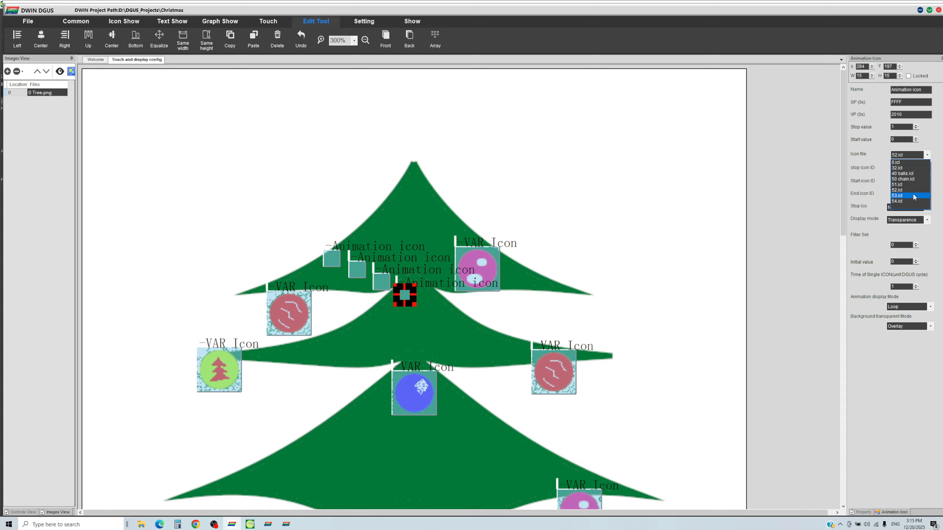
click(906, 194)
click(437, 292)
Duplicate the fourth animation icon, place the copy diagonally below it at about X 309, Y 210, and open its icon file choices
click(405, 298)
key(ctrl+c)
key(ctrl+v)
drag(404, 301, 431, 310)
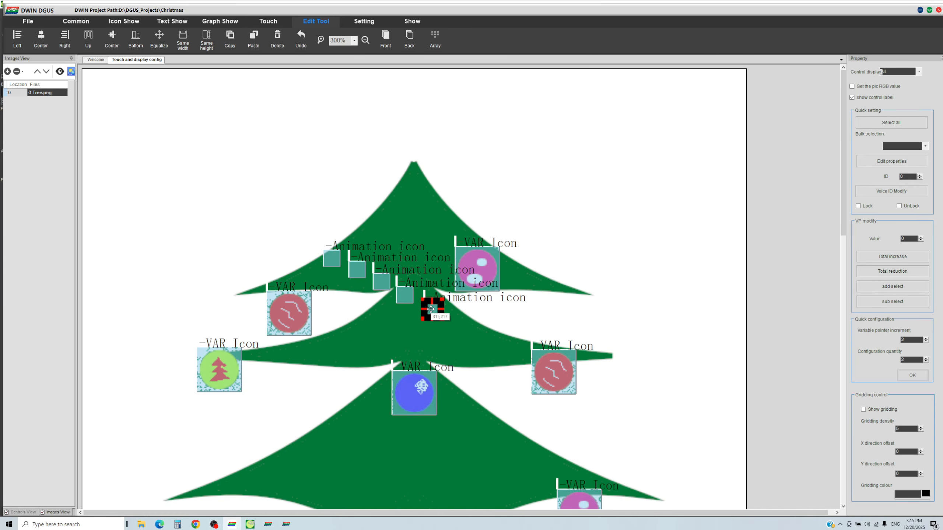
click(926, 155)
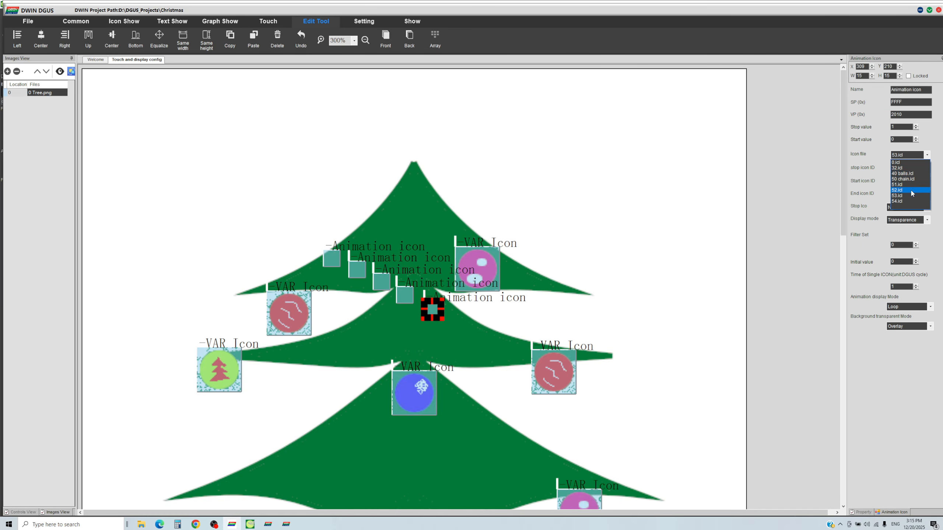
Assign the icon file 54.icl to the last animation icon in the chain
click(910, 201)
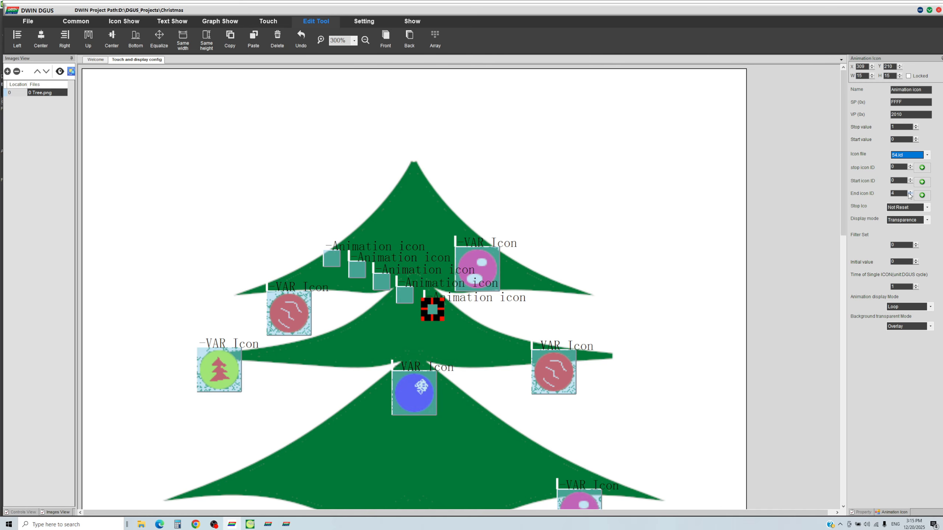
click(384, 293)
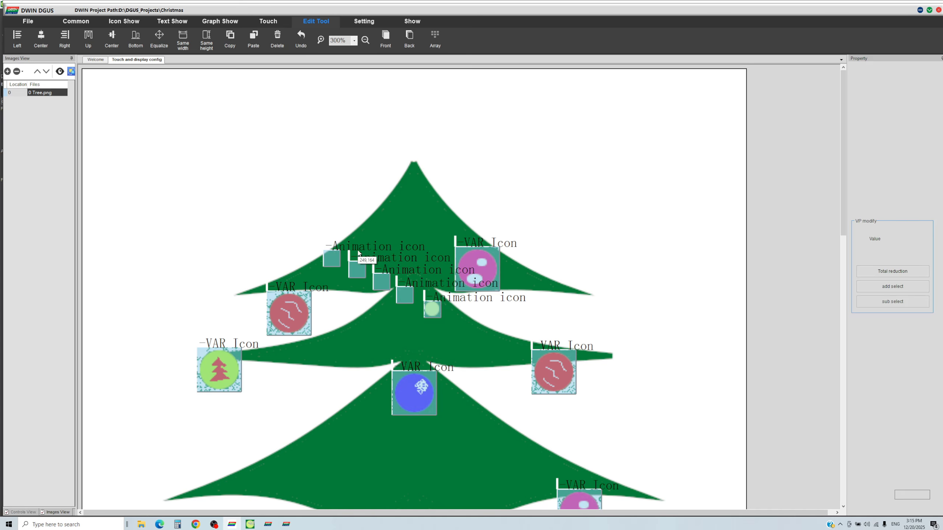
Preview the available stop icons of the first and second animation icons in the chain
click(335, 261)
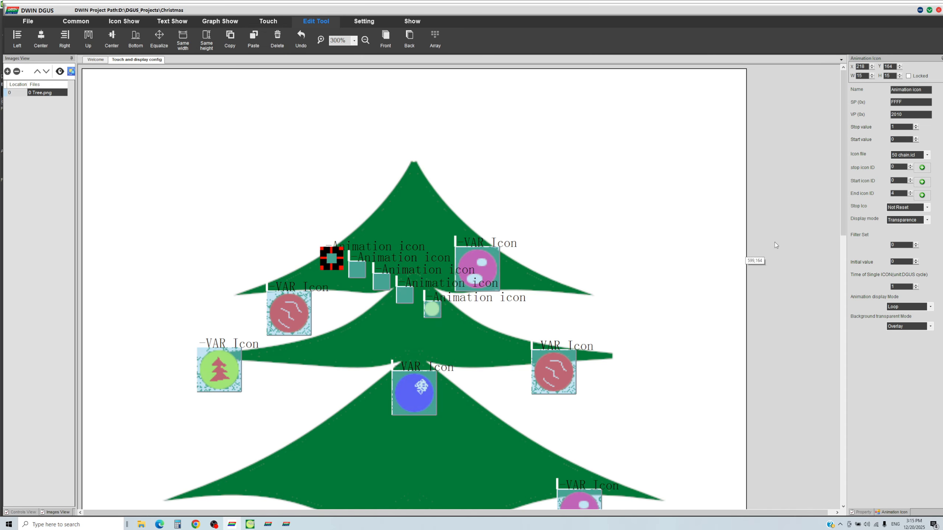
click(922, 168)
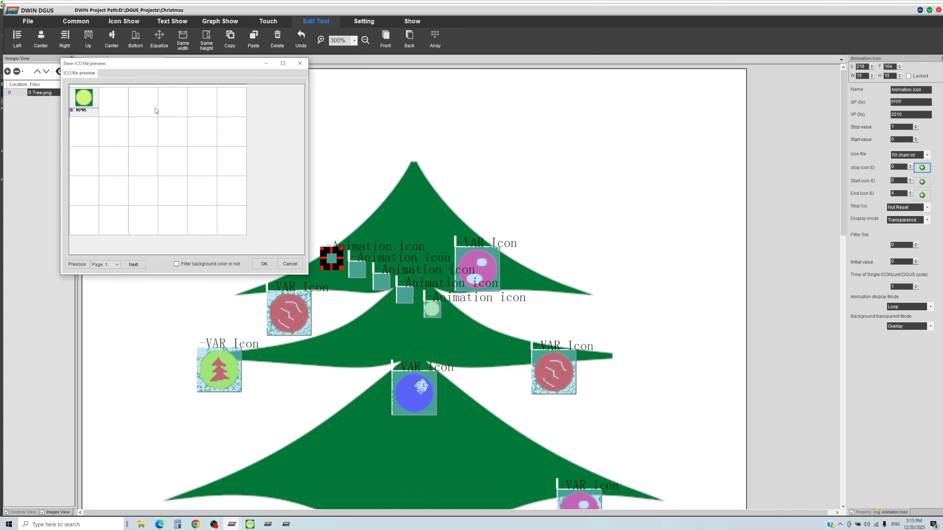
click(290, 264)
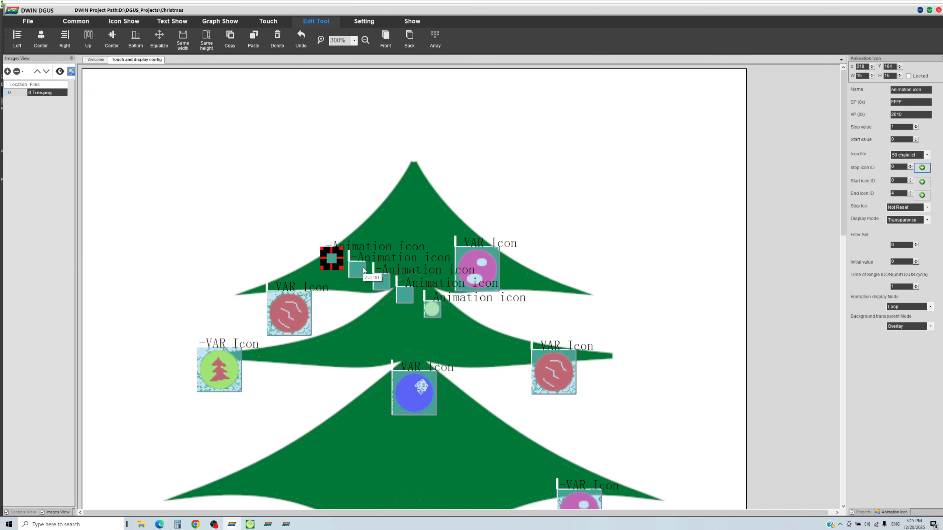
click(362, 270)
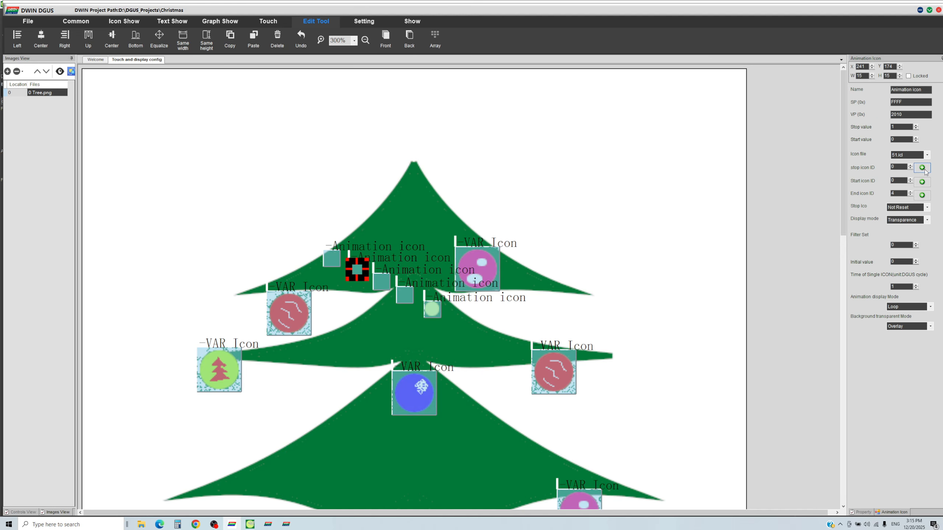
click(922, 168)
click(306, 273)
click(330, 266)
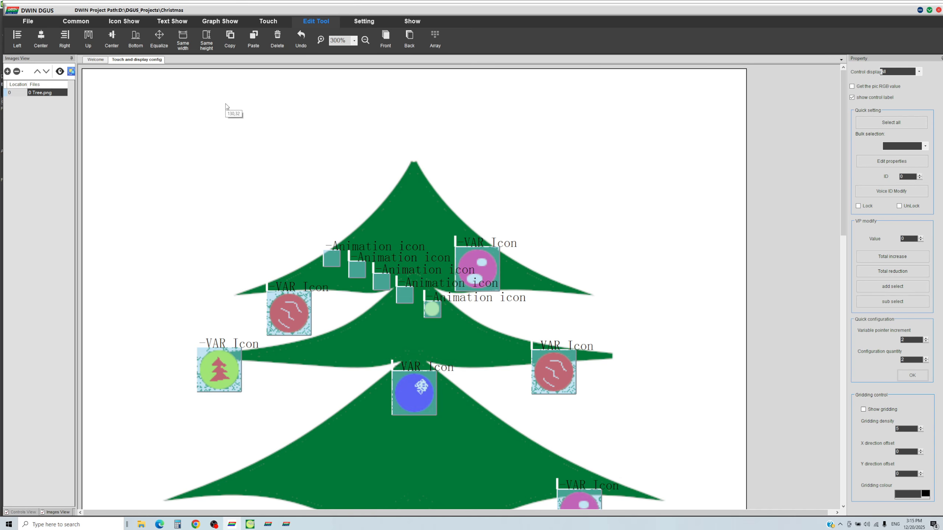
Generate the project's configuration files
click(67, 22)
click(28, 23)
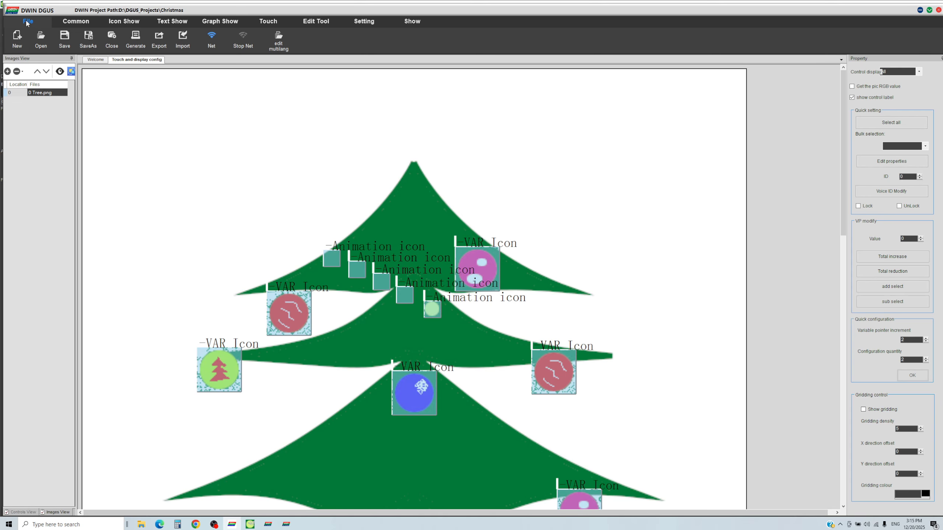
click(130, 37)
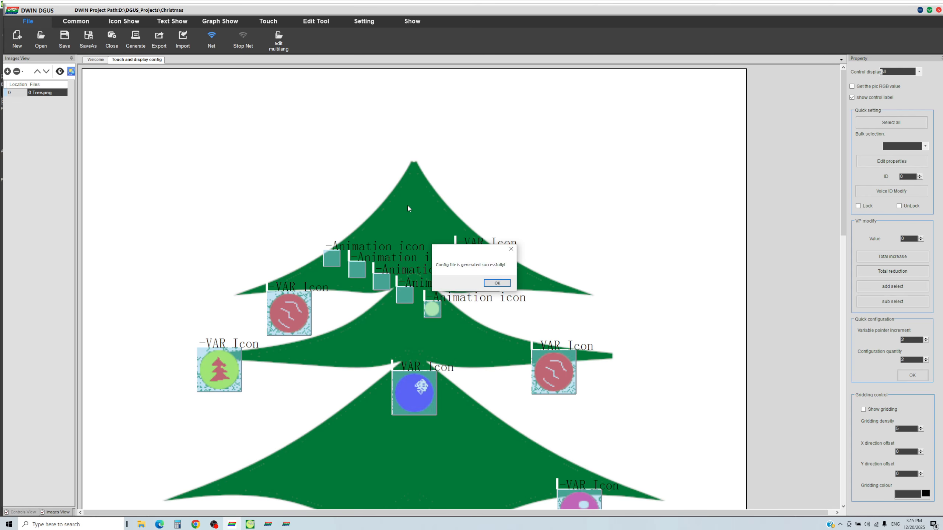
click(496, 283)
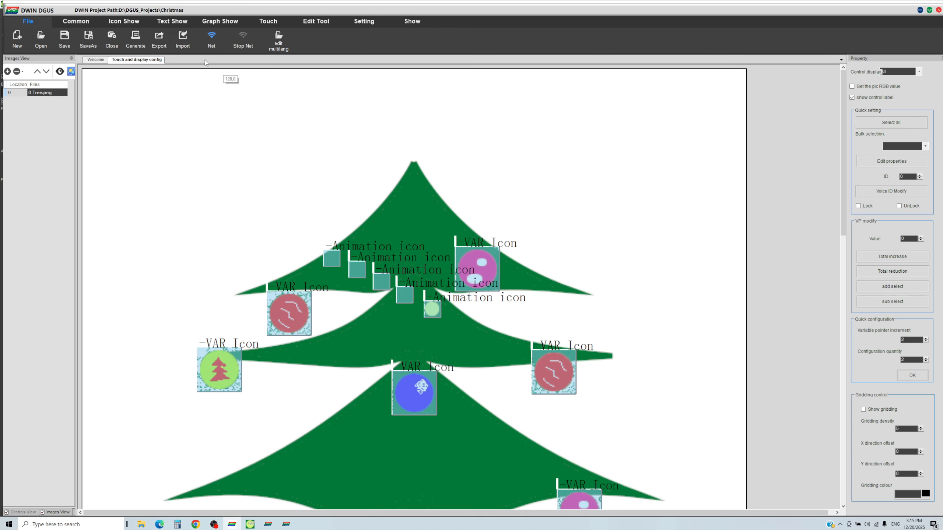
Switch to the serial download tool and load 14ShowFile.bin, 50 chain.icl, 51.icl, 52.icl, 53.icl and 54.icl from the DWIN_SET folder
click(286, 524)
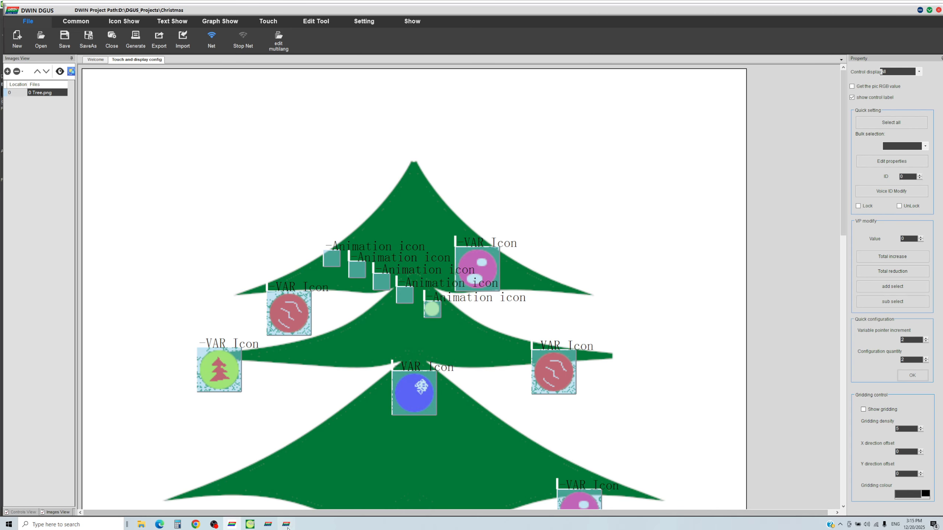
click(452, 343)
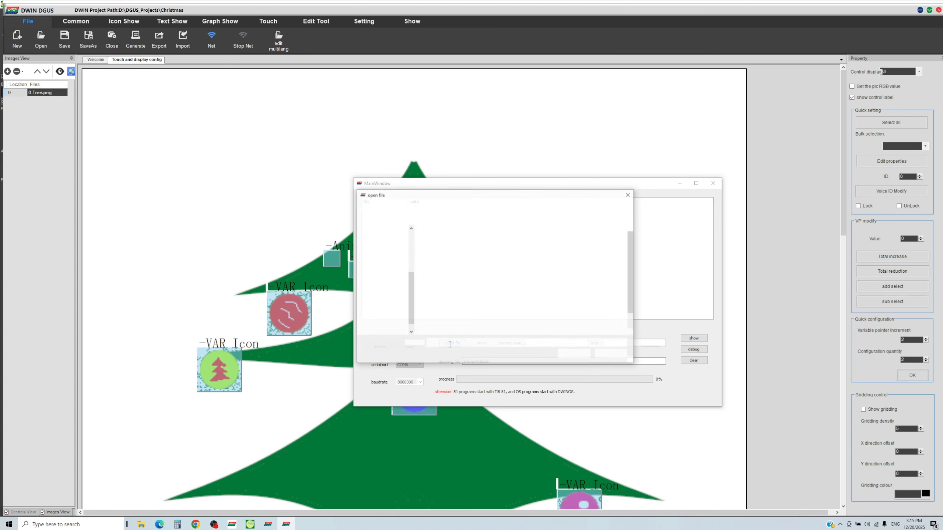
click(527, 259)
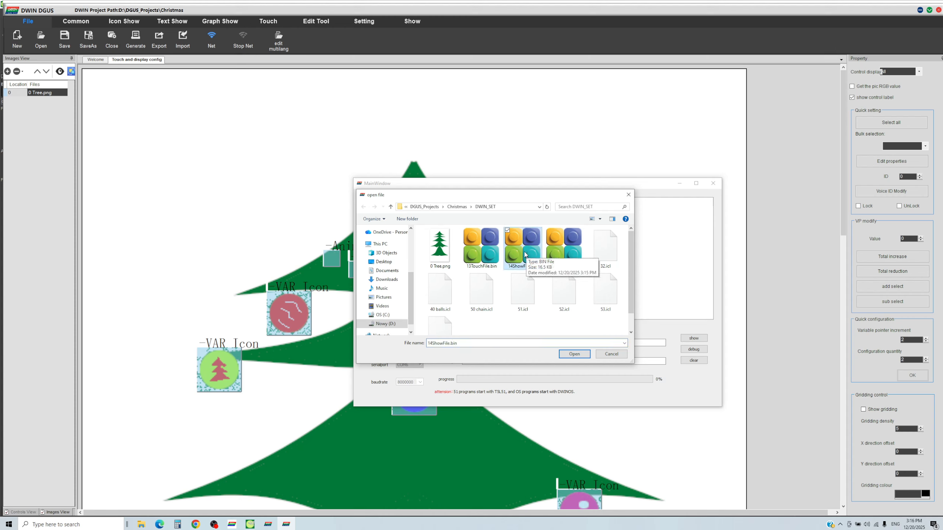
ctrl+click(482, 292)
ctrl+click(525, 298)
ctrl+click(570, 298)
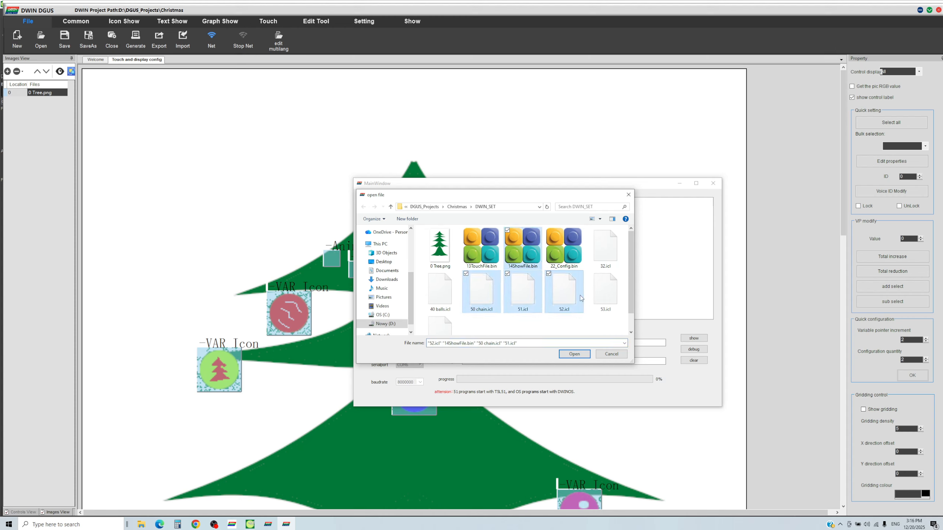
ctrl+click(607, 298)
ctrl+click(440, 331)
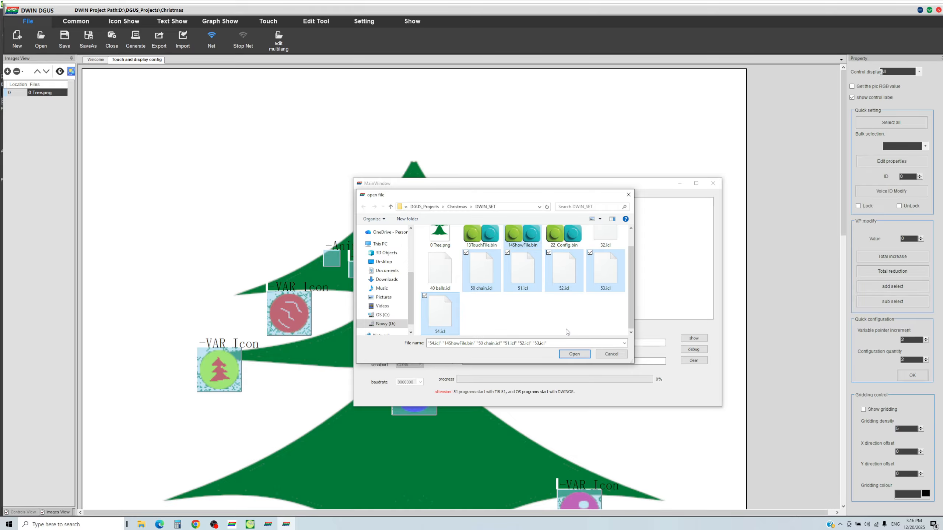
click(575, 354)
Download the loaded files to the display and return to the DWIN DGUS project
click(487, 343)
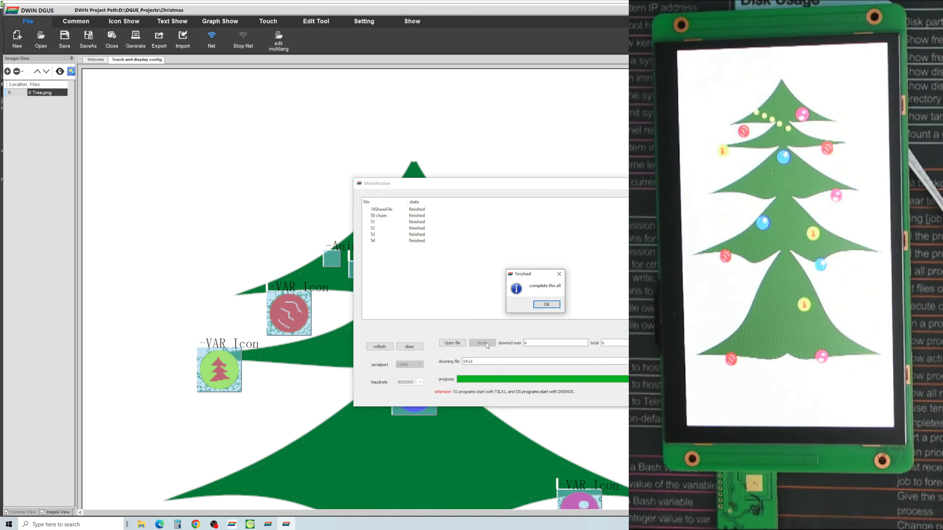
click(547, 304)
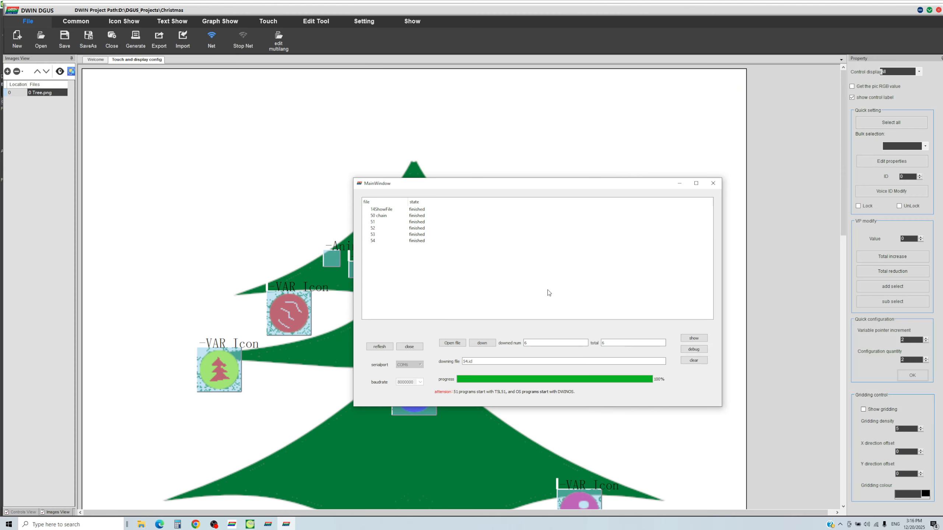
click(663, 139)
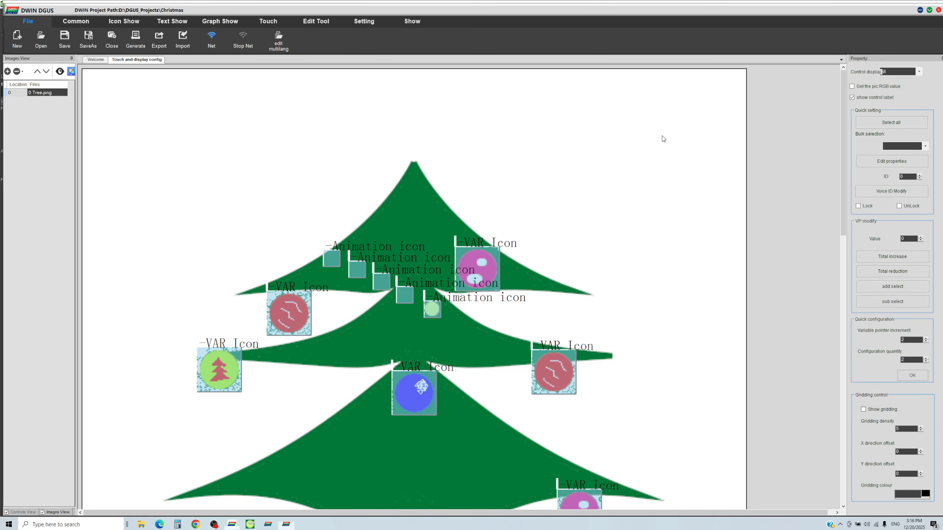
Set the time of a single icon to 255 DGUS cycles for each of the five animation icons
click(328, 256)
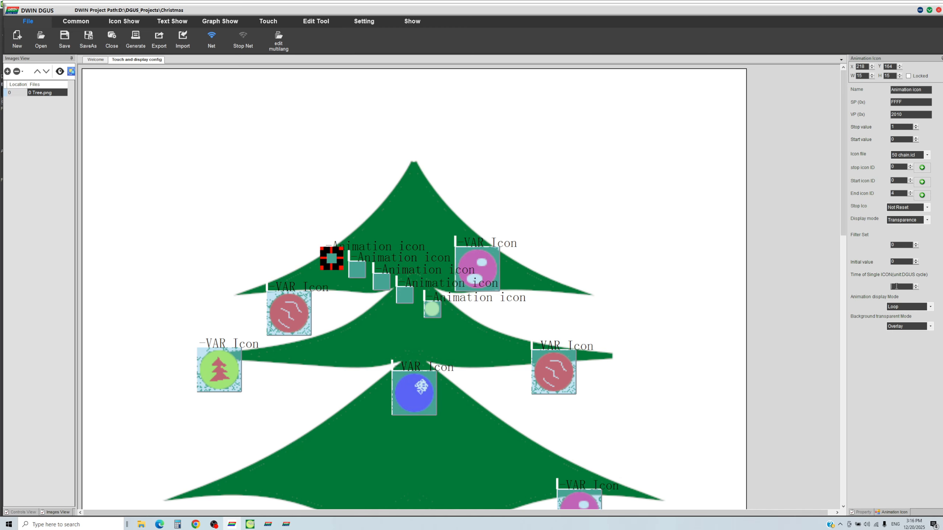
click(351, 268)
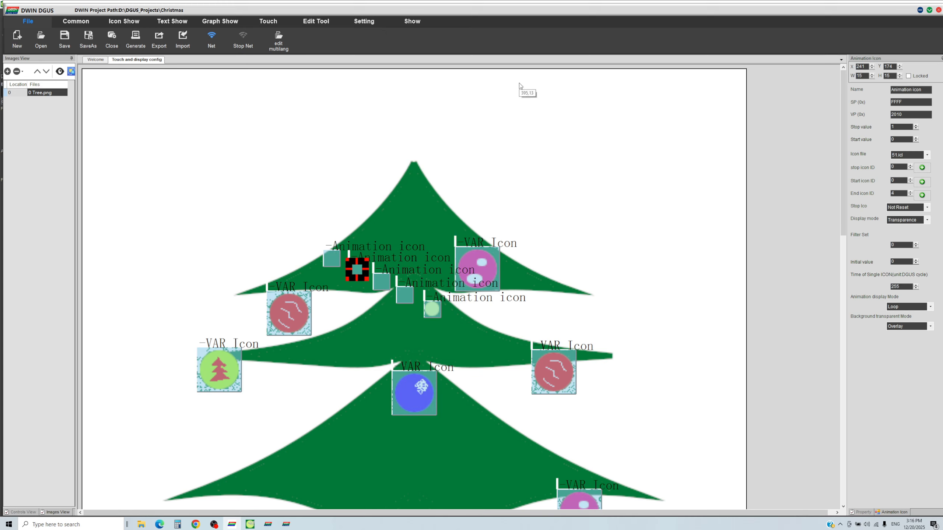
click(379, 279)
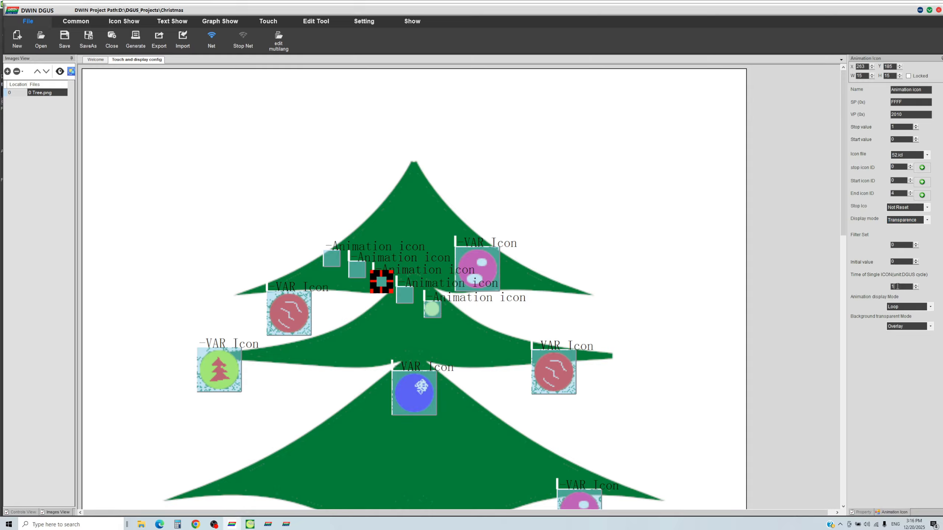
click(404, 294)
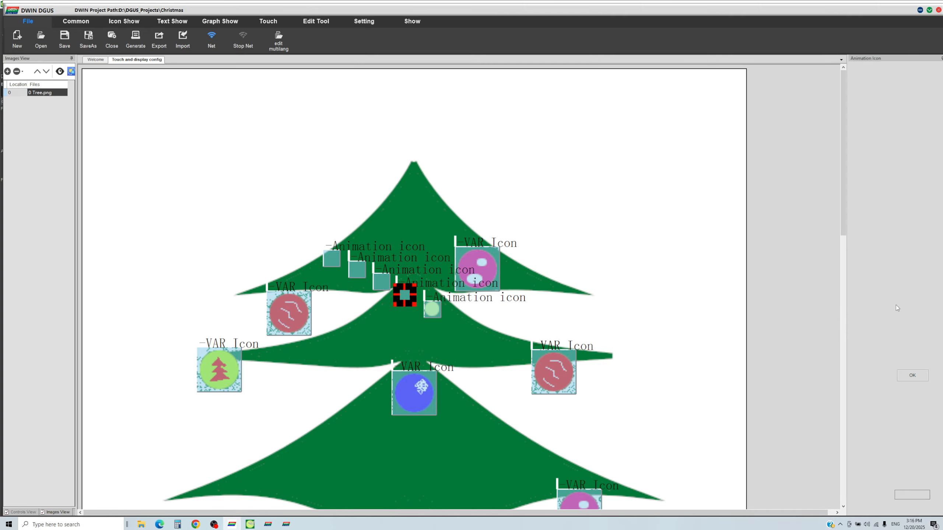
click(431, 309)
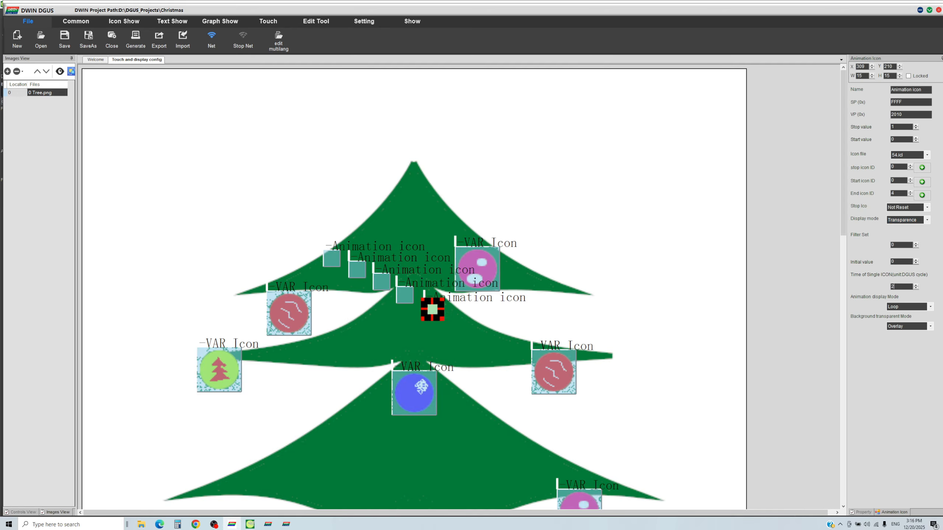
Regenerate the configuration files and download them to the display with the serial download tool, returning to DWIN DGUS
click(136, 40)
click(503, 285)
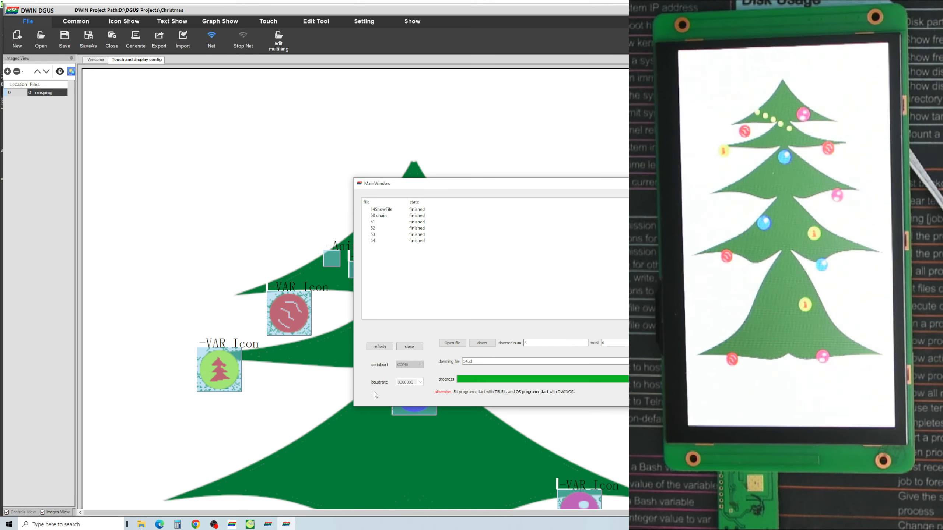
click(480, 344)
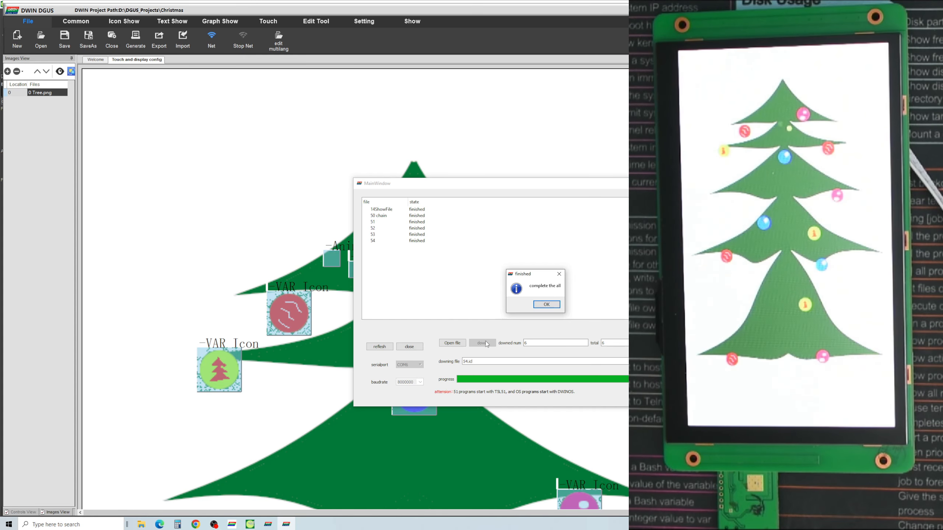
click(547, 305)
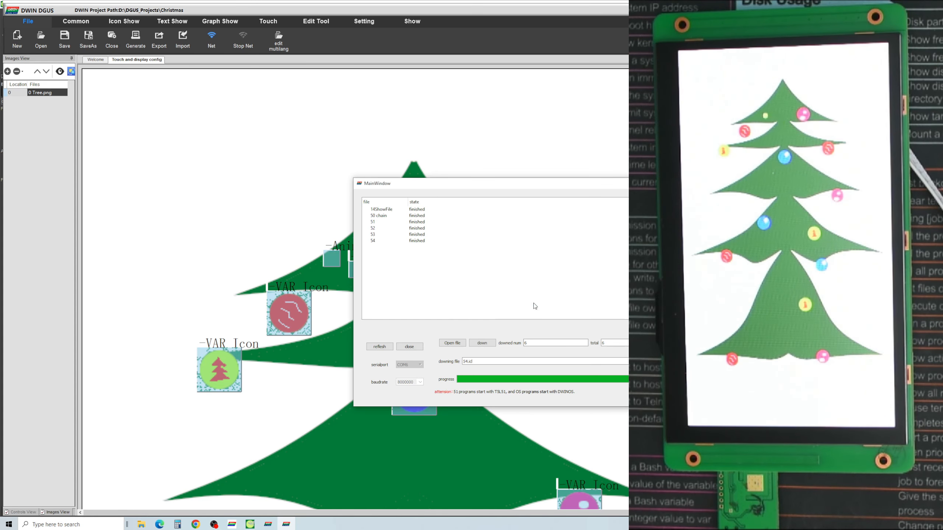
click(594, 139)
Duplicate the five animation icons and place the copies so they continue the chain down the second tier's right branch
drag(314, 247, 429, 331)
key(ctrl+c)
key(ctrl+v)
drag(335, 261, 458, 325)
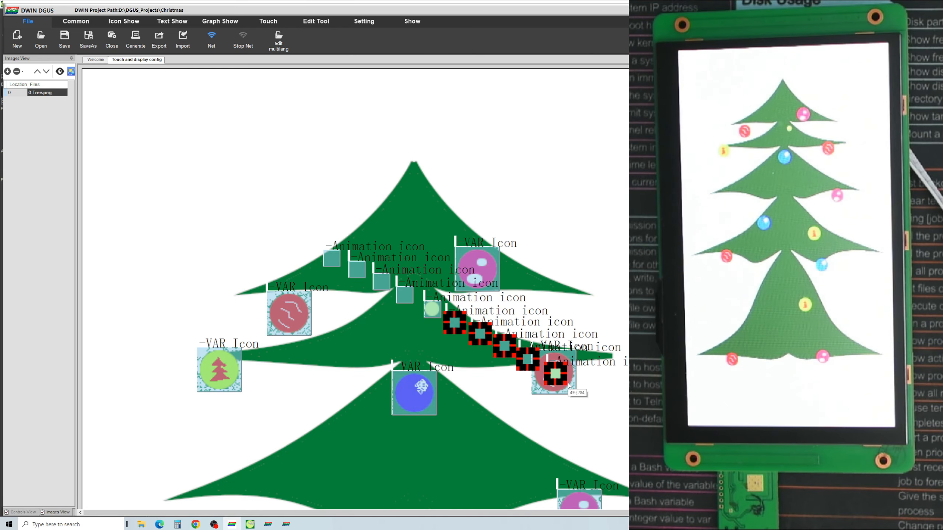
click(604, 395)
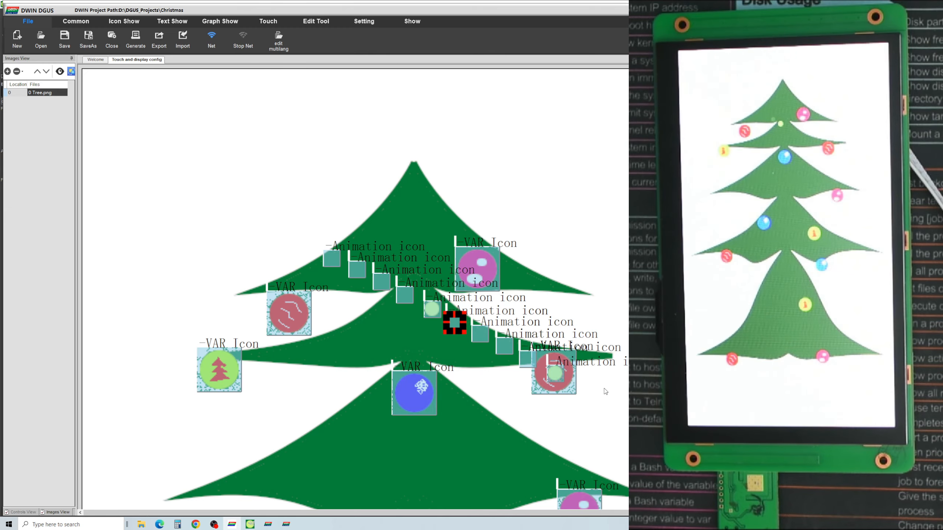
Move the red ball on the second tier's right branch outward, clear of the last animation icon
scroll(606, 391, down, 1)
click(574, 350)
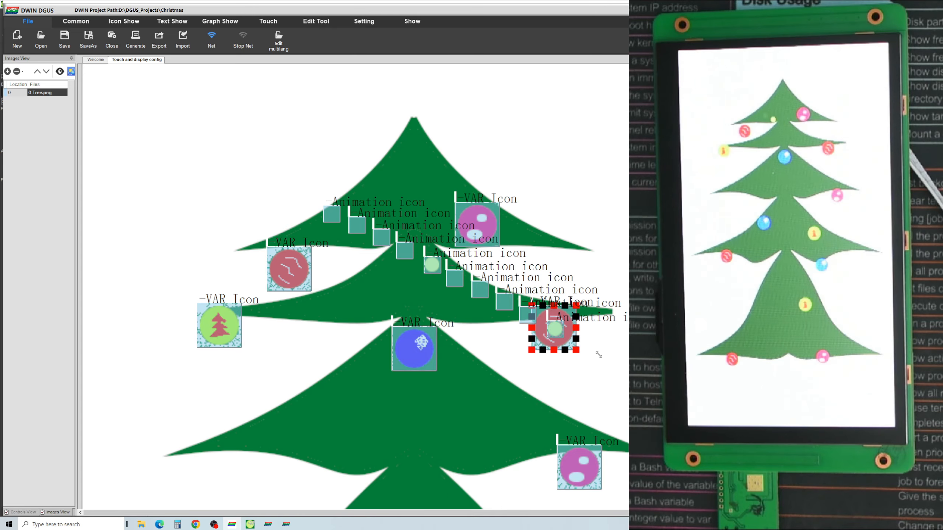
drag(569, 341, 615, 349)
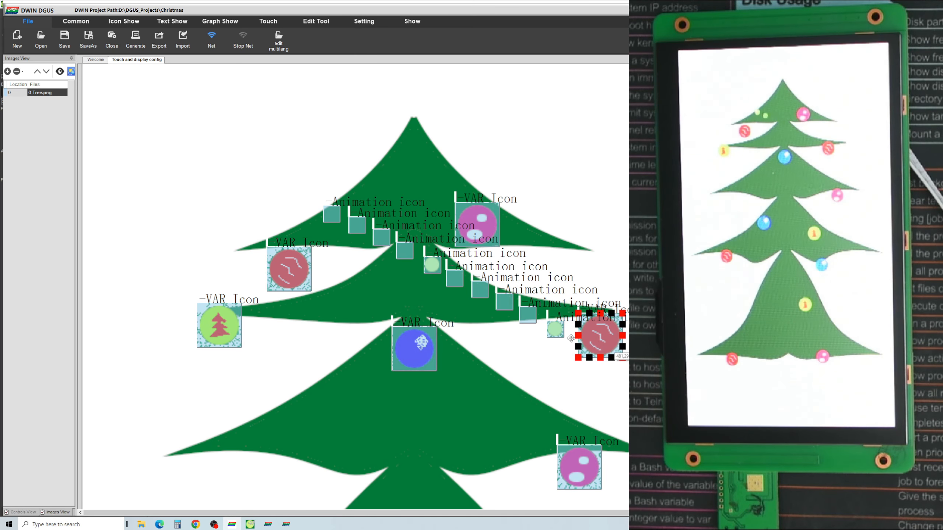
Shift the last two animation icons of the chain slightly upward to follow the second tier's branch
click(555, 329)
drag(556, 329, 530, 310)
click(528, 315)
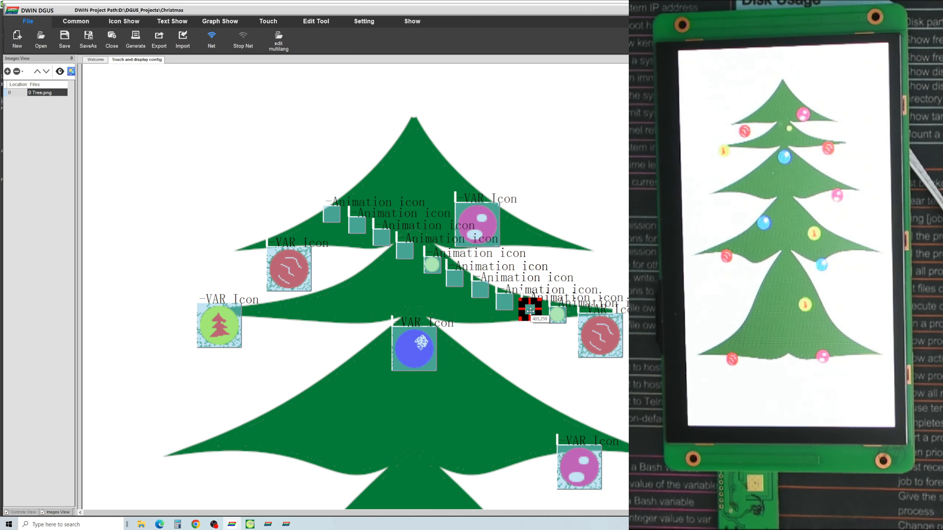
Duplicate all ten animation icons and place the copied chain diagonally across the third tier, starting at its left edge
drag(317, 212, 570, 328)
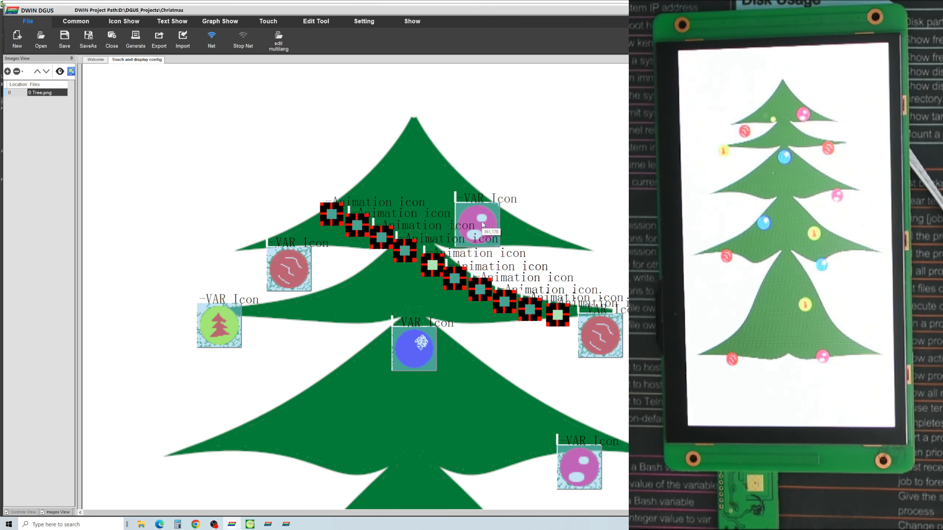
key(ctrl+c)
key(ctrl+v)
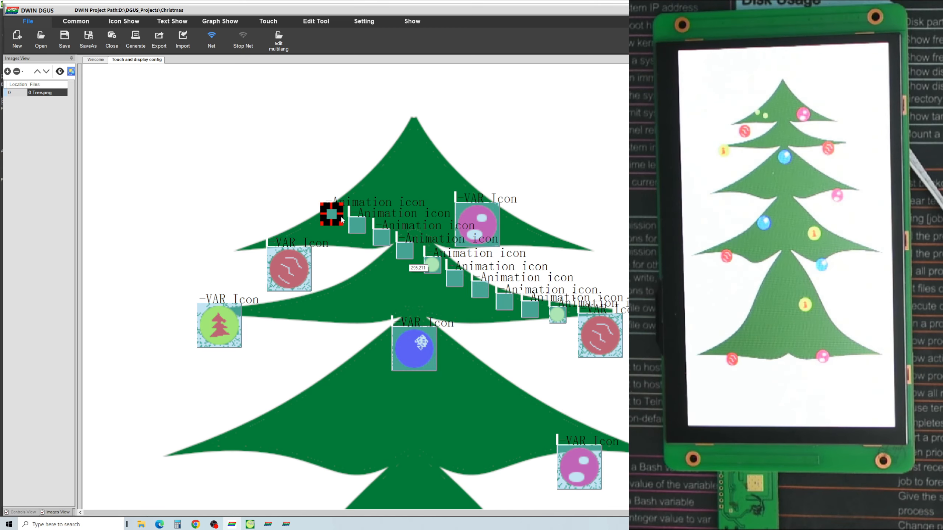
drag(333, 214, 291, 395)
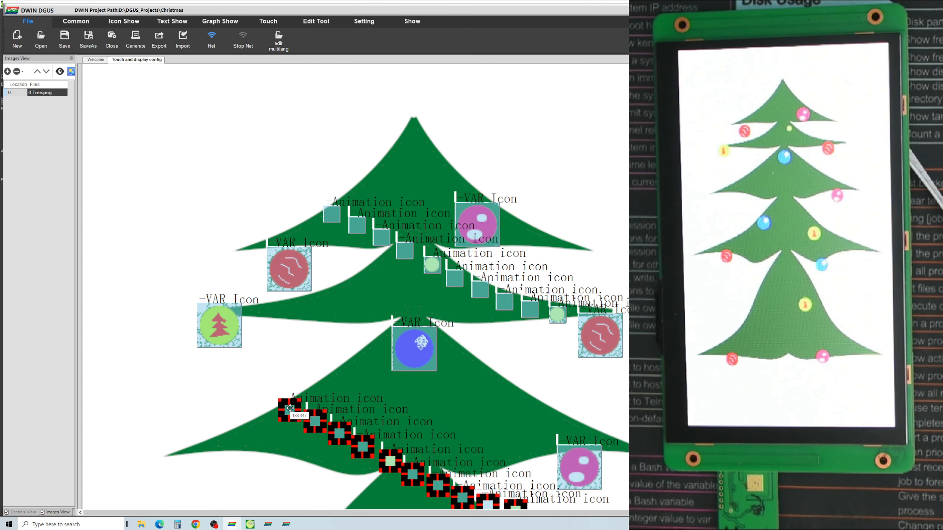
scroll(435, 353, down, 5)
click(391, 292)
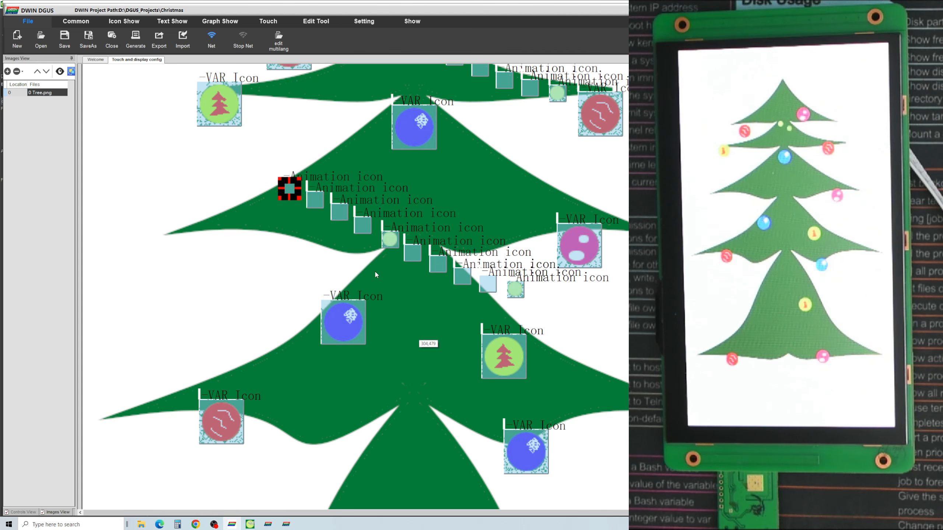
Duplicate the ten-icon animation chain and place the copy diagonally across the fourth tier, starting beside the red ball on its left branch
scroll(303, 177, up, 2)
key(ctrl+v)
drag(331, 81, 312, 461)
scroll(322, 405, down, 6)
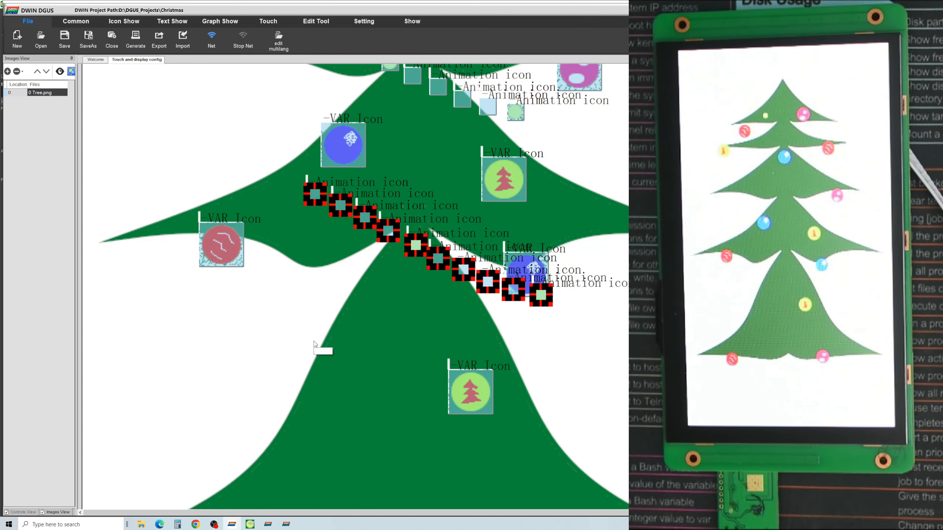
drag(316, 194, 278, 218)
Duplicate the ten-icon animation chain and place the copy diagonally across the tree's bottom tier, below the yellow tree ball
key(ctrl+v)
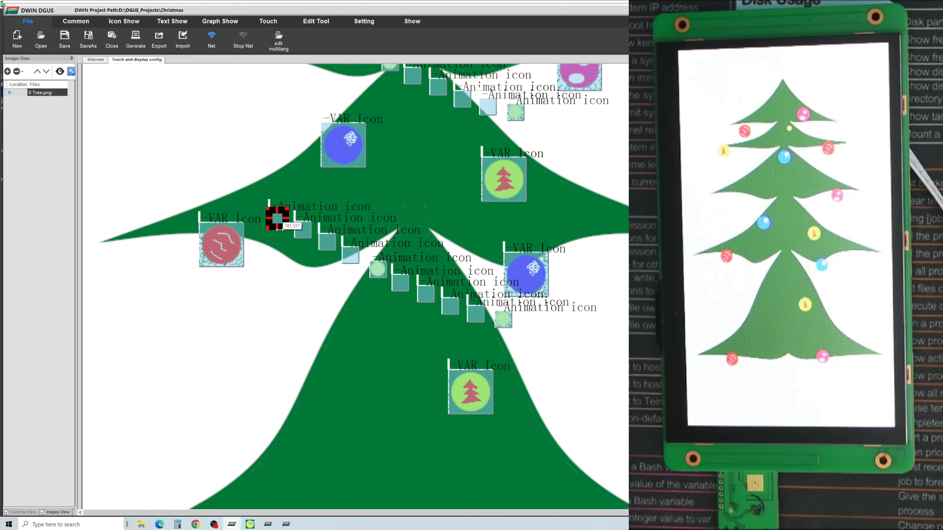
scroll(285, 219, down, 2)
drag(279, 133, 326, 371)
Generate the configuration files and download 14ShowFile.bin to the display
click(135, 37)
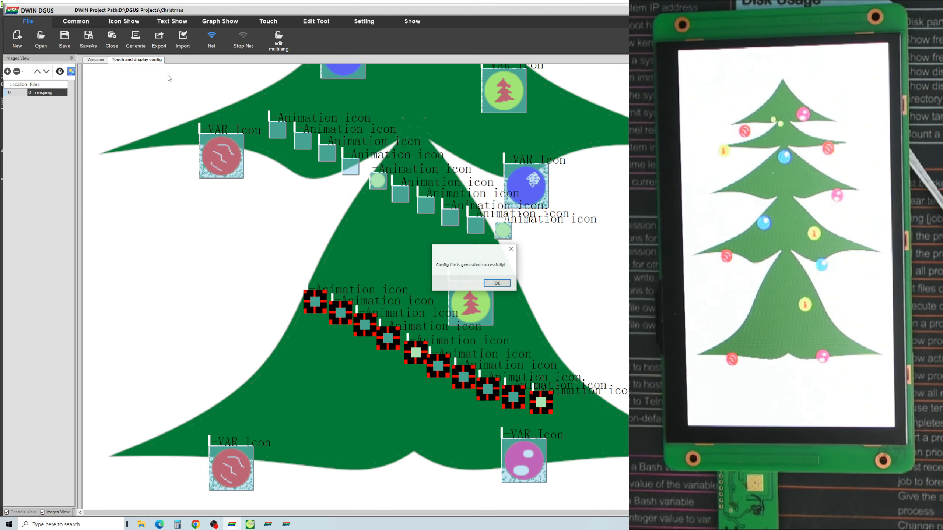
click(505, 283)
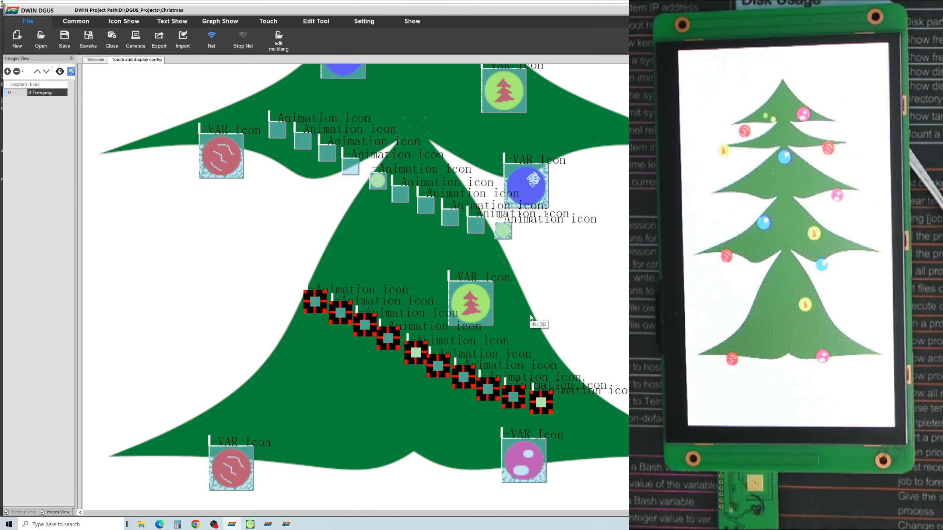
click(286, 525)
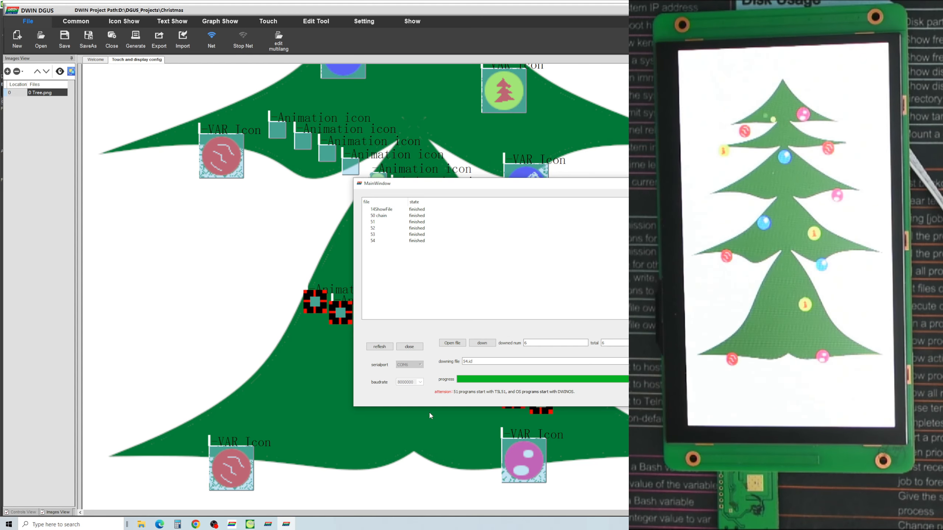
click(454, 344)
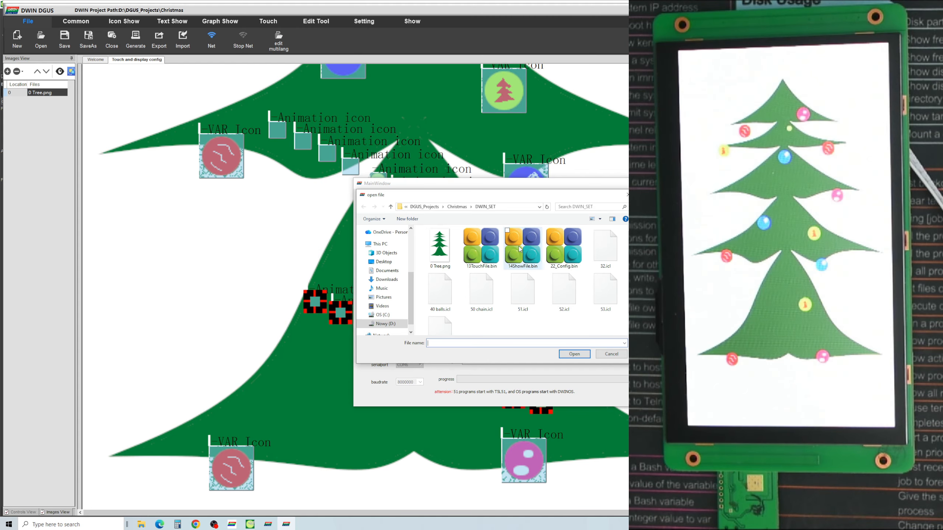
click(524, 251)
click(573, 354)
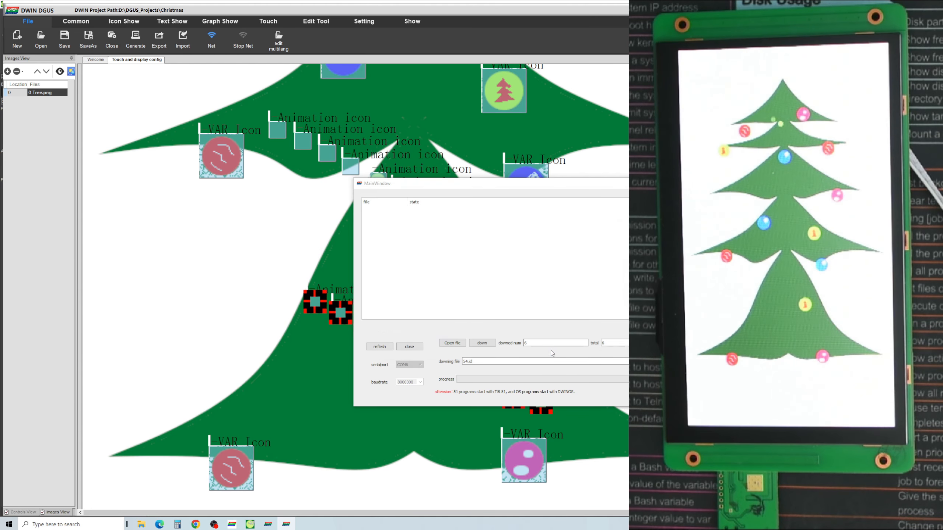
click(482, 344)
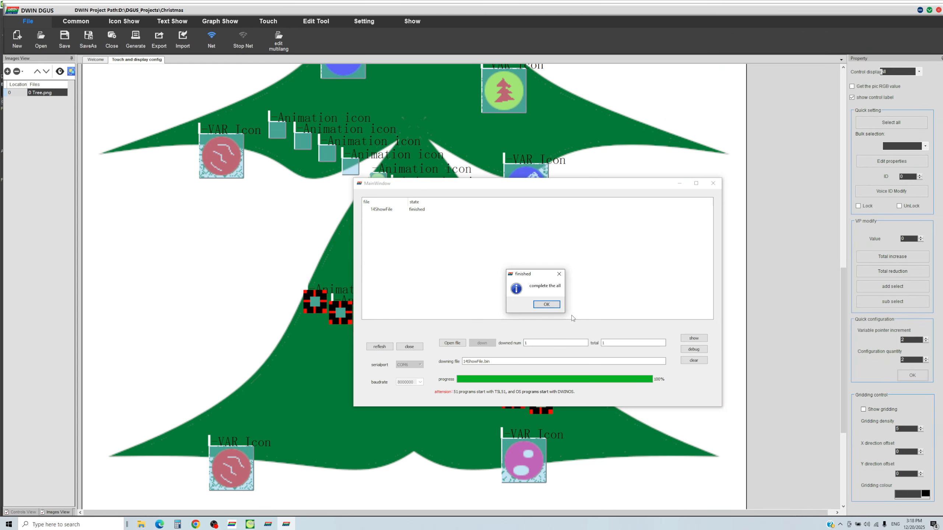
click(556, 308)
click(759, 178)
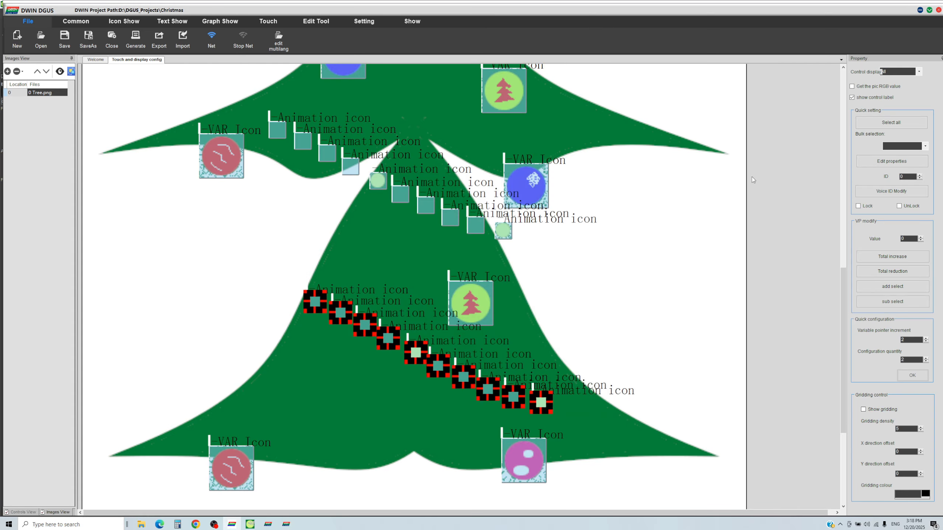
Draw an Incremental Adjustment touch area about 161 by 128 px over the red and yellow balls on the tree's upper left branches
click(365, 21)
click(316, 21)
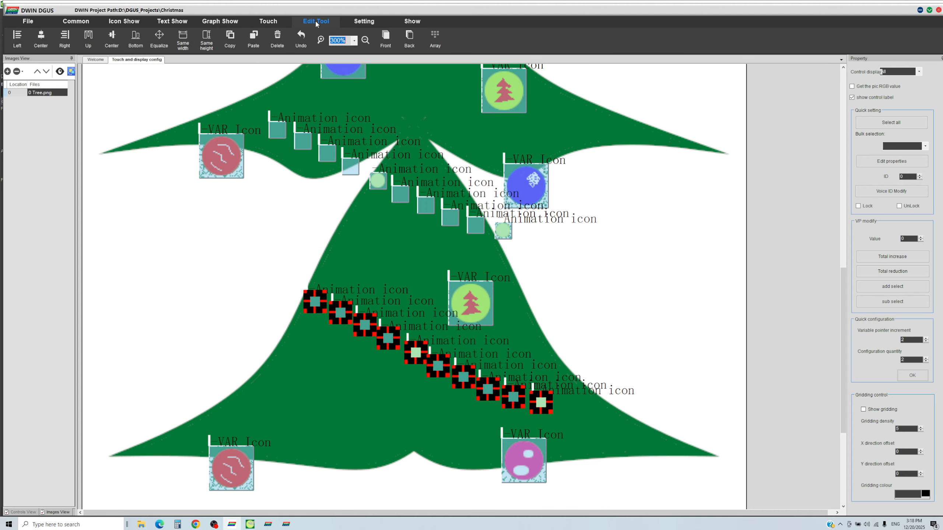
click(353, 41)
click(344, 82)
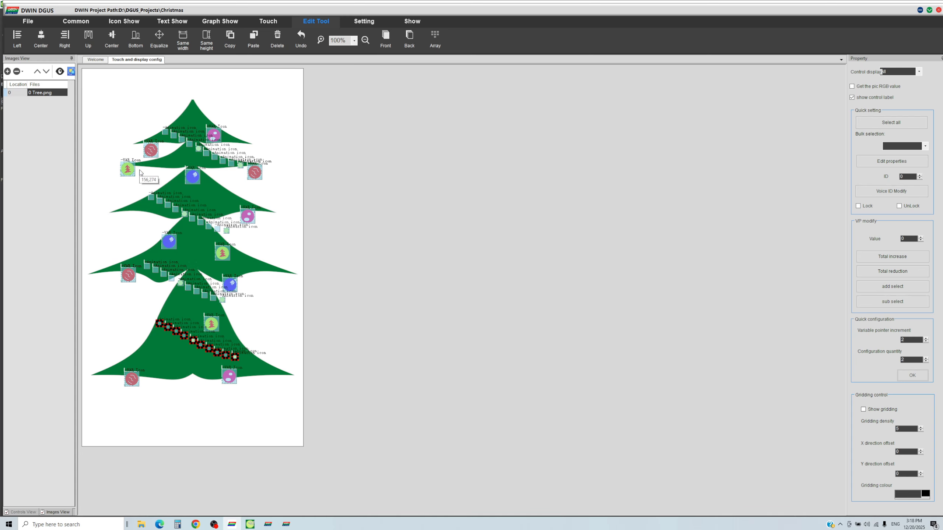
click(127, 173)
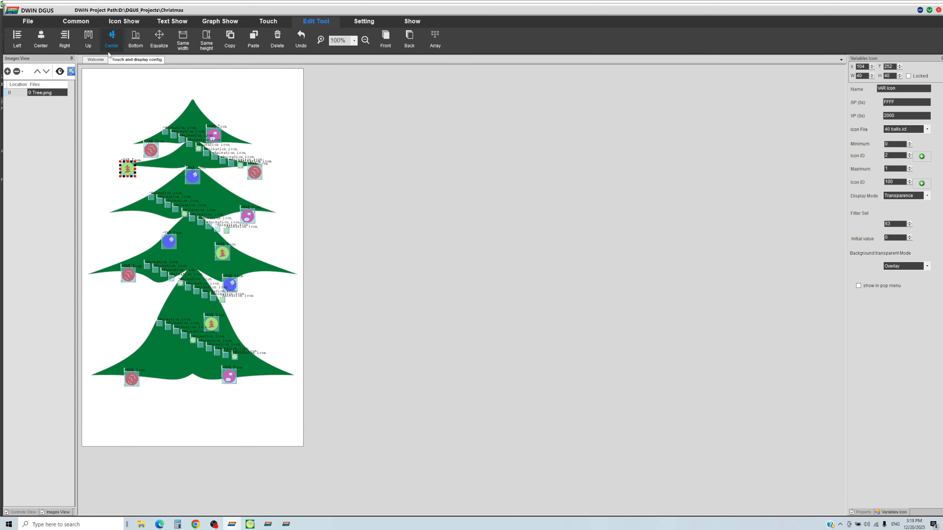
click(76, 21)
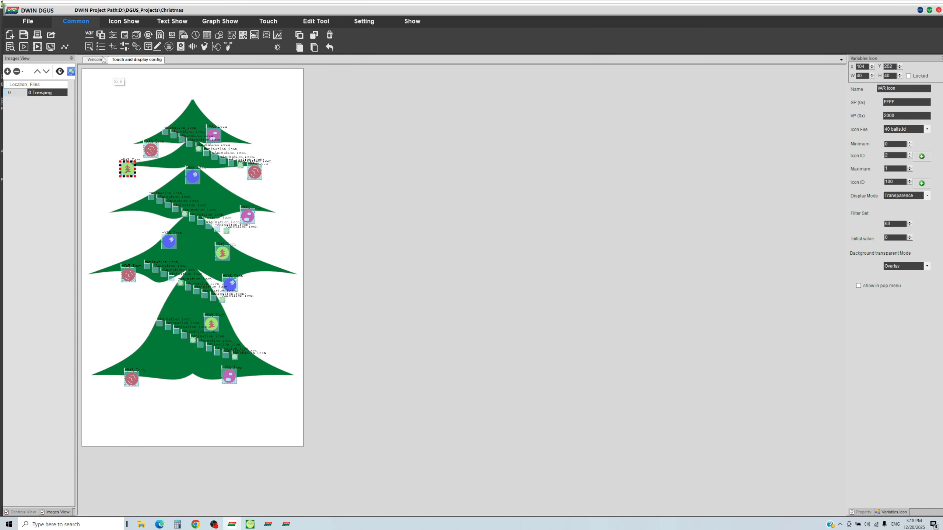
click(111, 47)
drag(100, 148, 160, 190)
drag(129, 149, 129, 143)
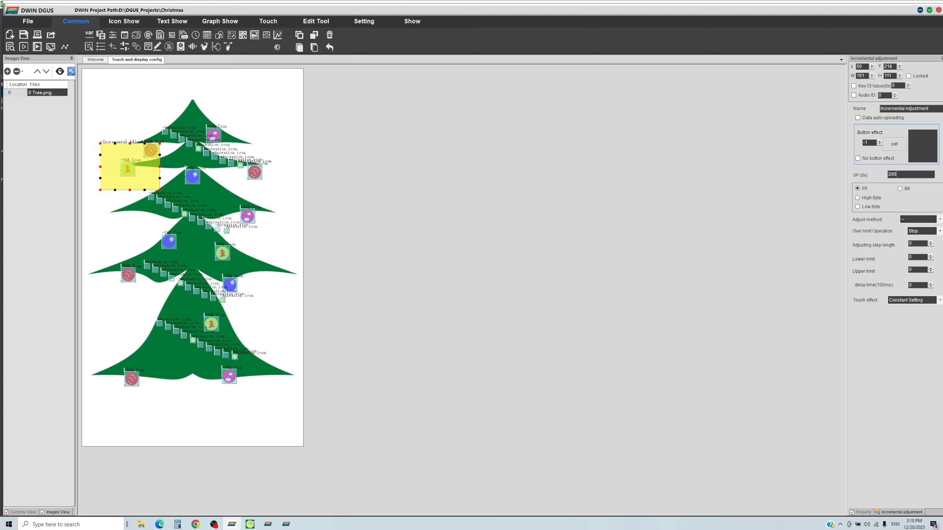
Set the touch area's VP to 2000, adjust method to ++, over-limit operation to Cycle, step length to 1 and upper limit to 1
click(925, 219)
click(916, 233)
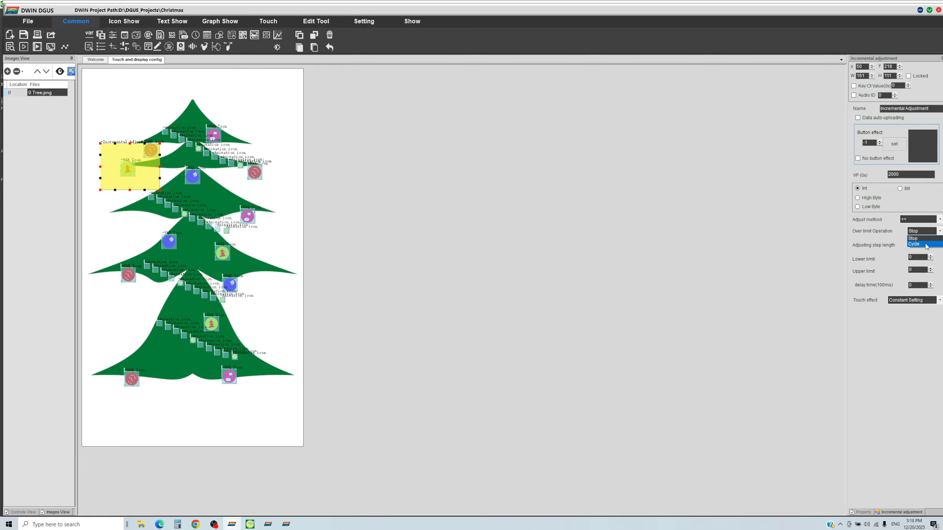
click(927, 245)
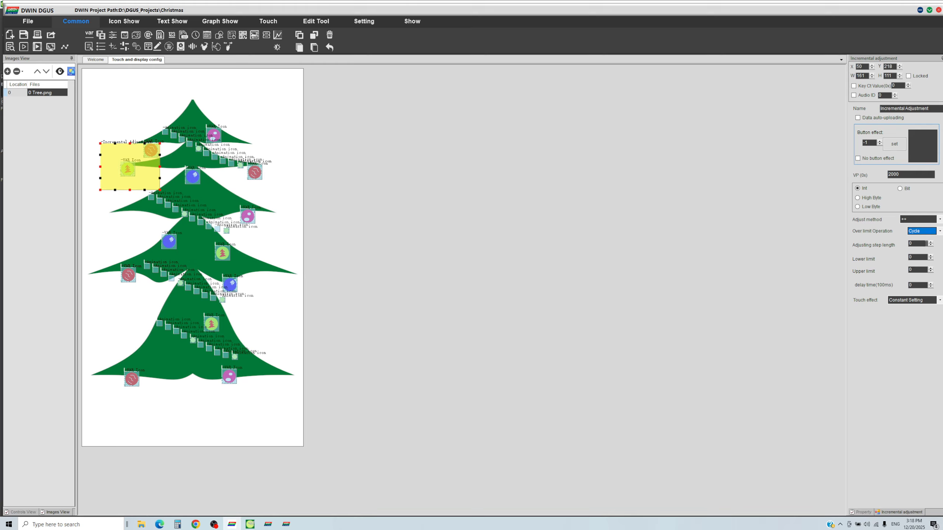
click(932, 243)
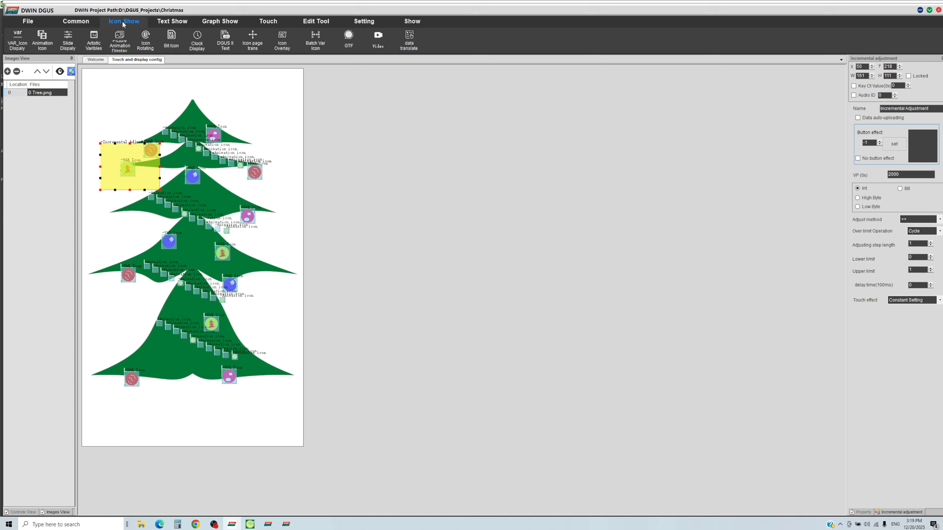
Generate the configuration files again and download 13TouchFile.bin to the display
click(28, 20)
click(136, 39)
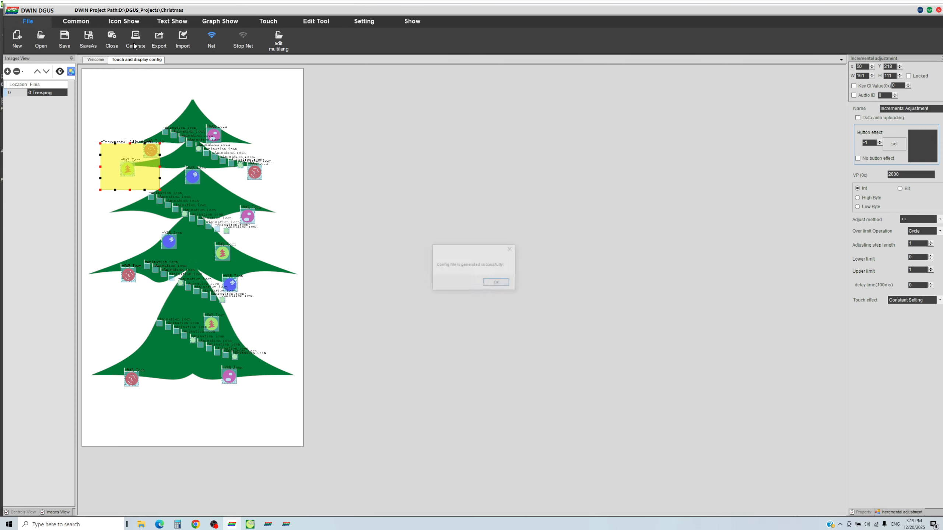
click(498, 283)
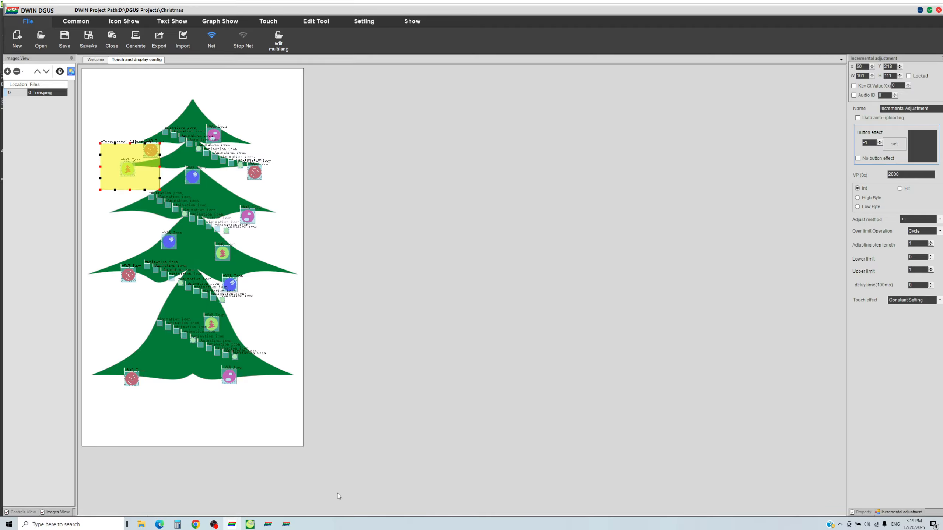
click(291, 524)
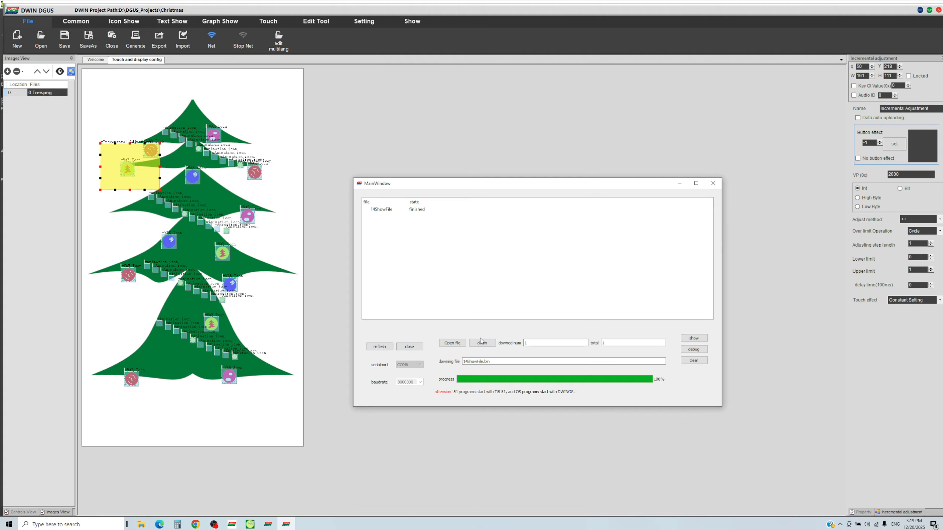
click(446, 344)
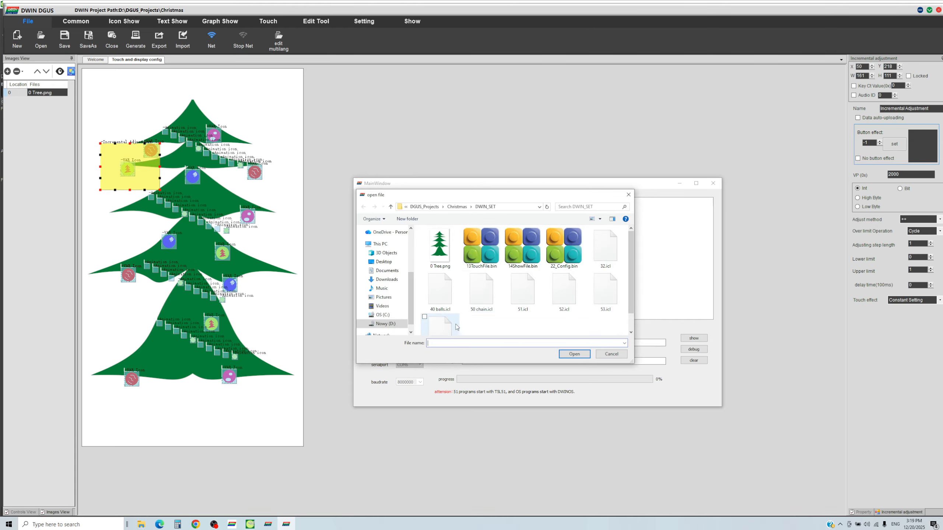
double_click(482, 250)
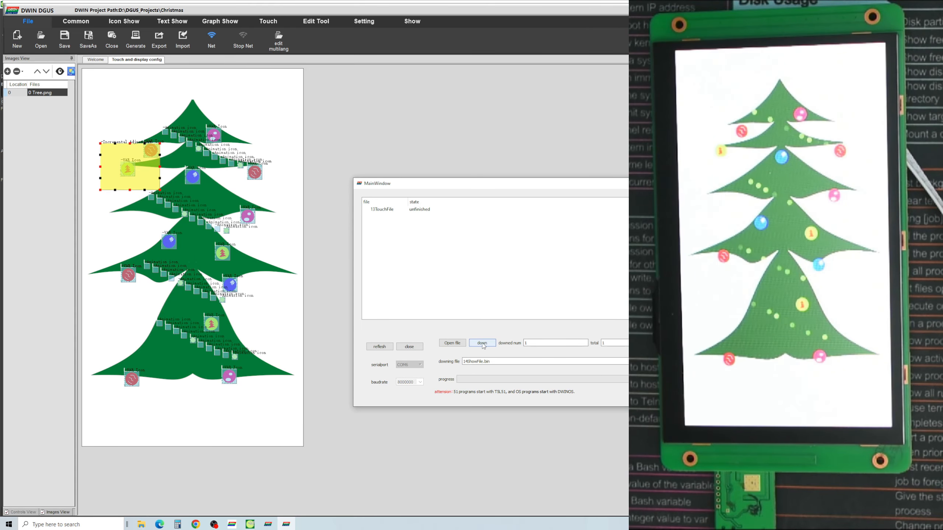
click(483, 344)
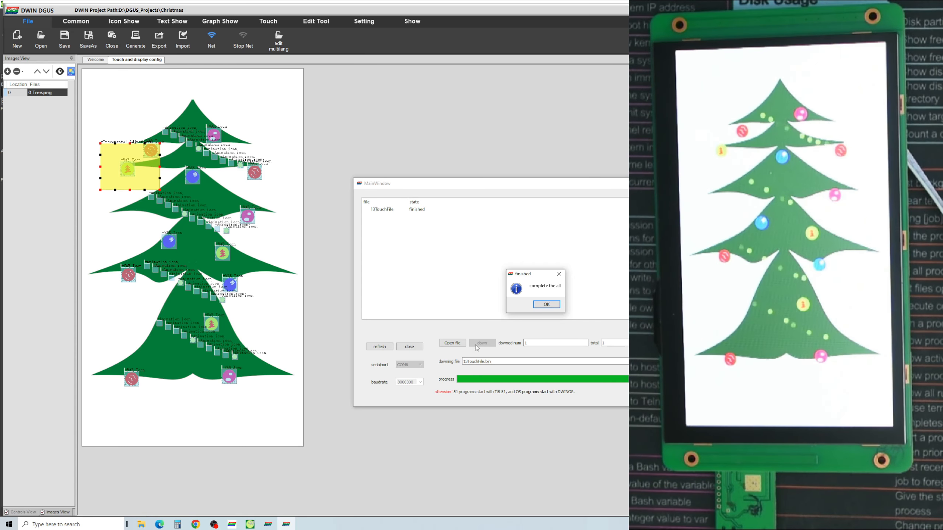
click(546, 305)
Duplicate the Incremental Adjustment area over the red ball on the second tier's right branch and edit the copy's VP address
click(105, 176)
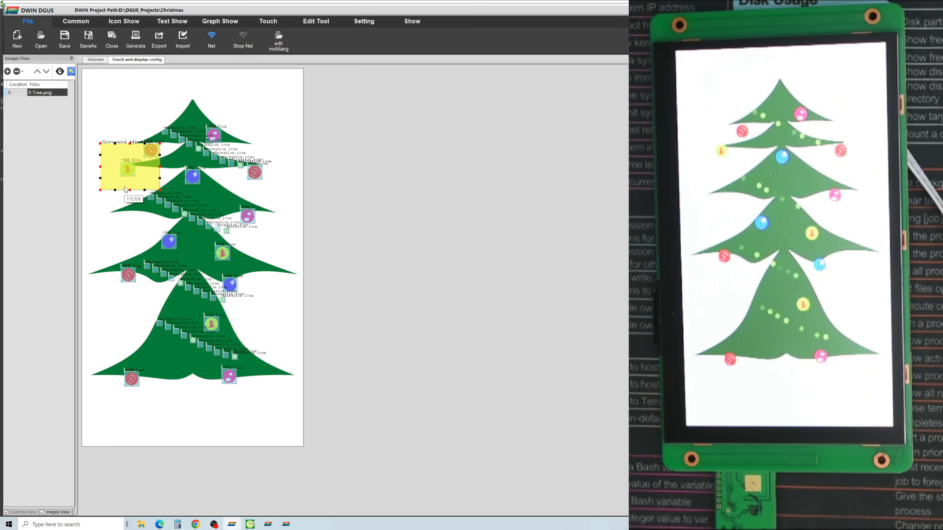
drag(125, 177, 258, 175)
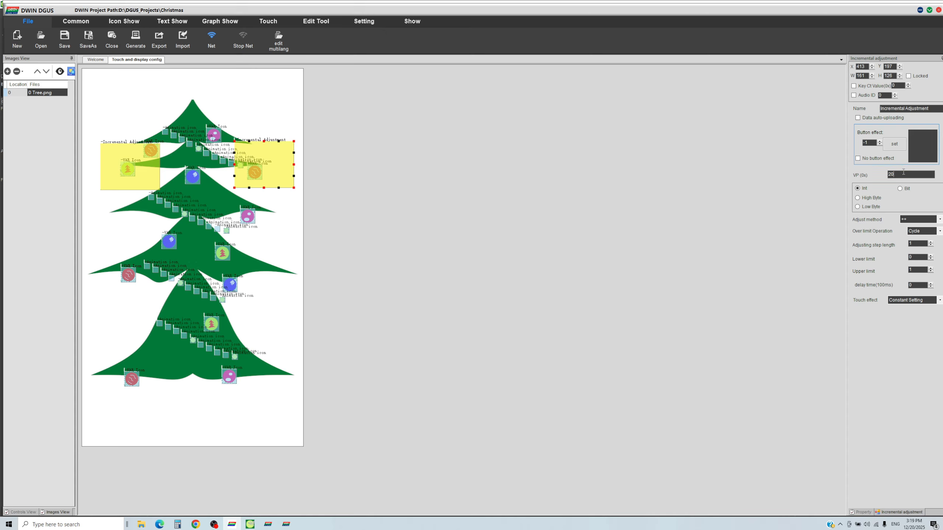
click(262, 97)
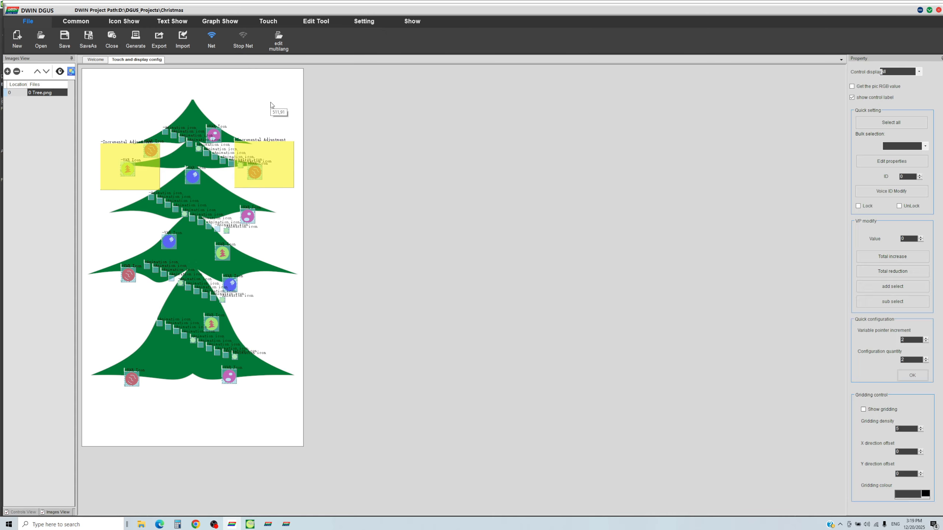
Regenerate the configuration files and download 13TouchFile, 14ShowFile and the 42 icon file to the display
click(134, 37)
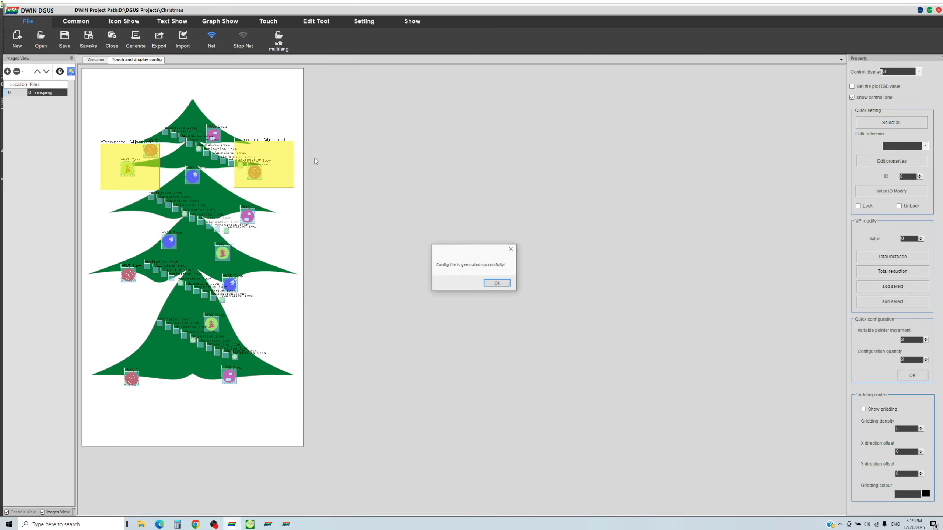
click(497, 283)
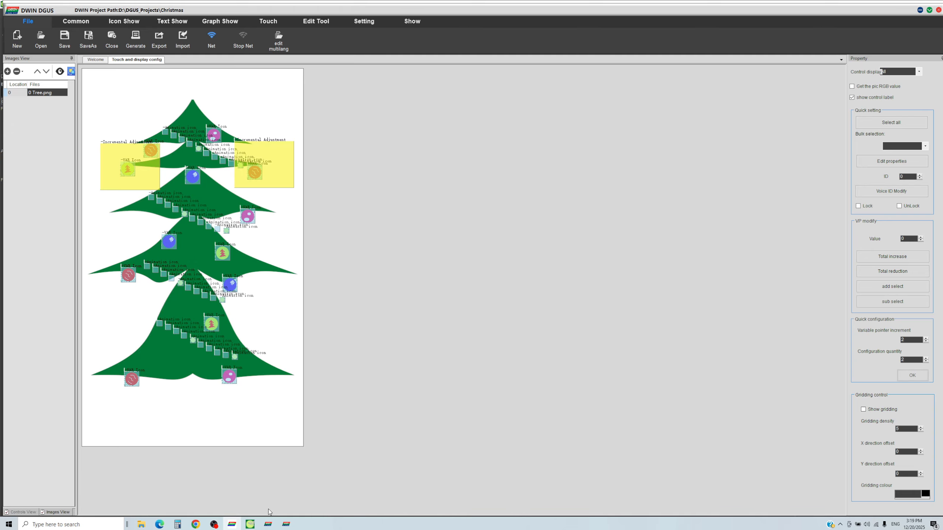
click(286, 525)
click(480, 343)
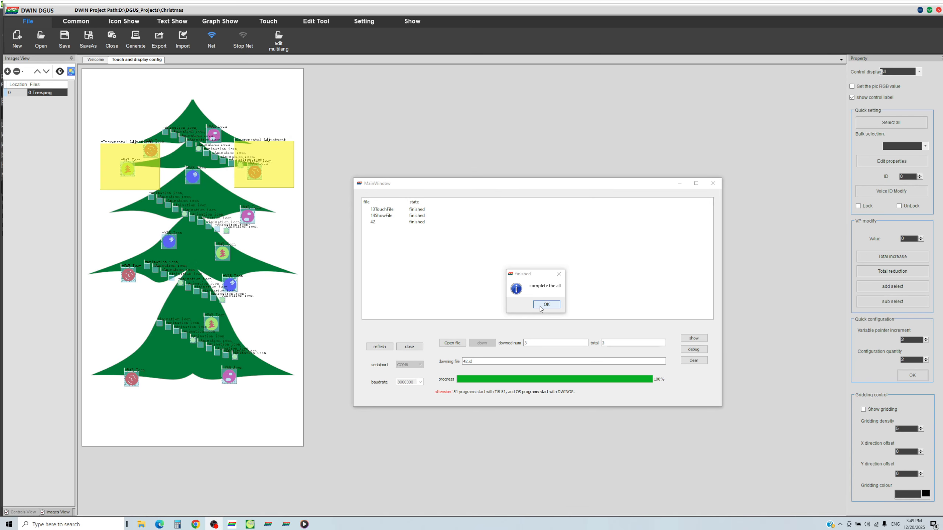
Switch to GIMP and create a new image 600 px wide and 150 px high
click(250, 524)
click(6, 13)
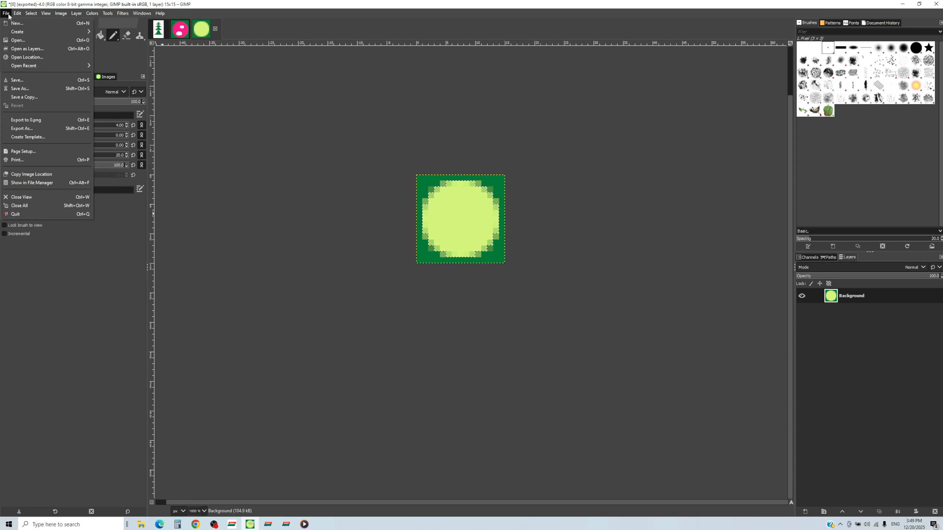
click(17, 23)
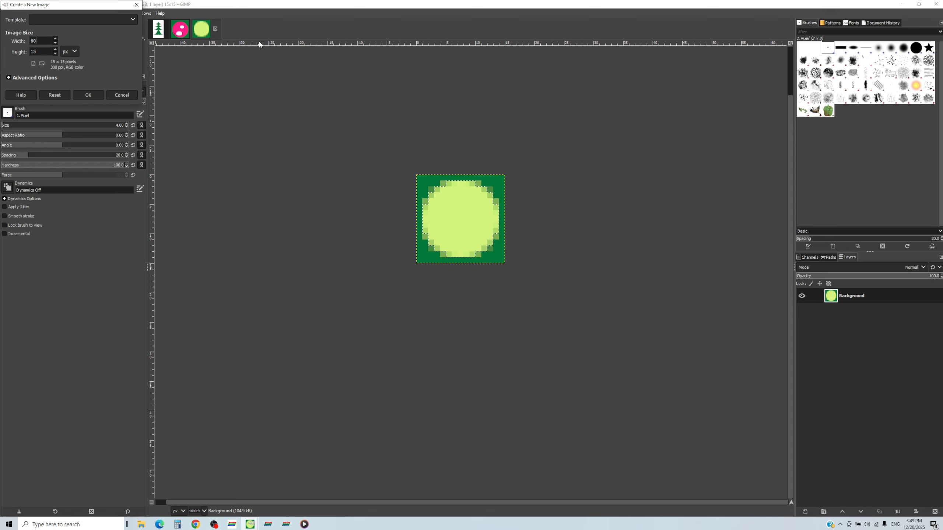
text(600)
key(Tab)
text(150)
click(88, 95)
Set the foreground colour to white and bucket-fill the new image's background with it
click(71, 60)
drag(52, 65, 2, 2)
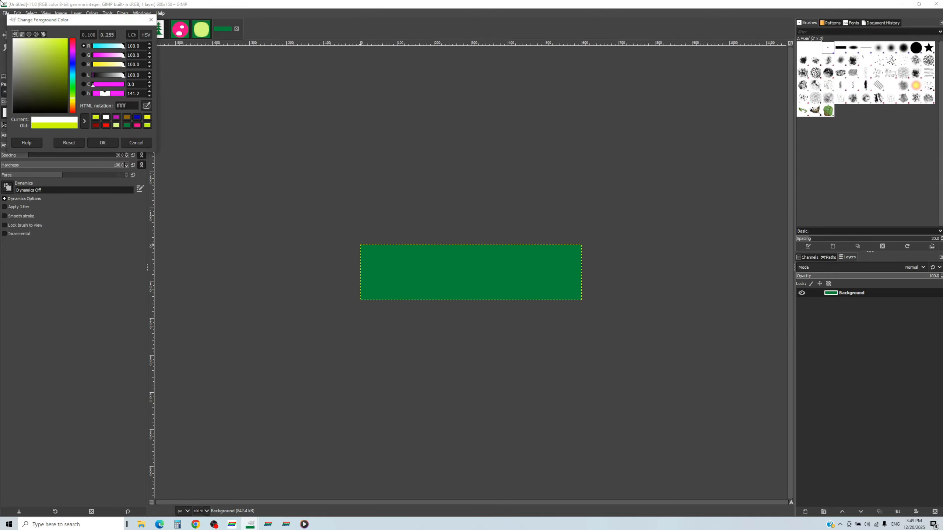
click(116, 142)
click(100, 35)
click(436, 252)
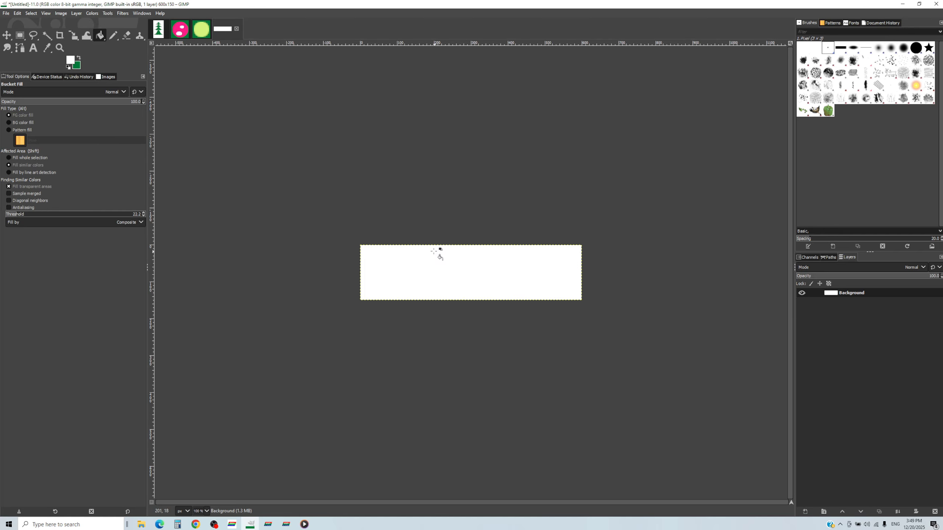
Add a new 600 × 150 px layer filled with transparency above the white background
right_click(840, 293)
click(865, 87)
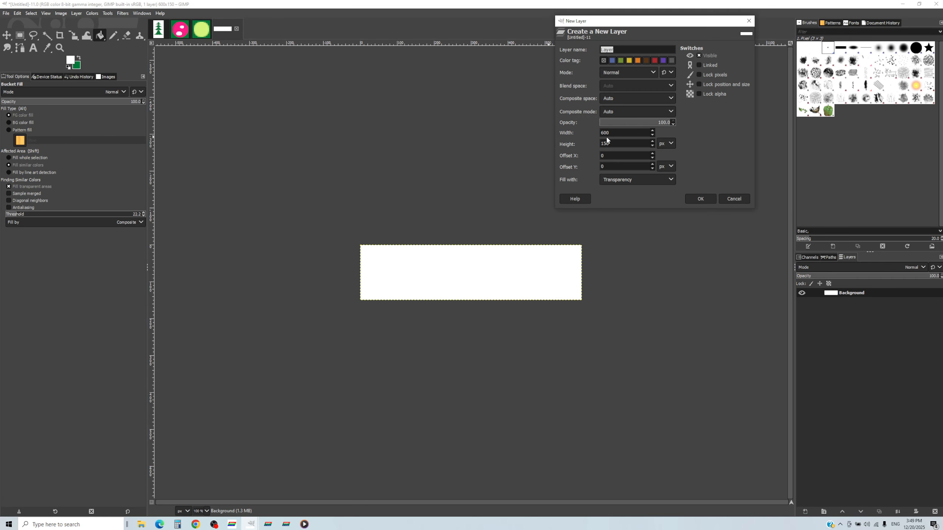
click(700, 198)
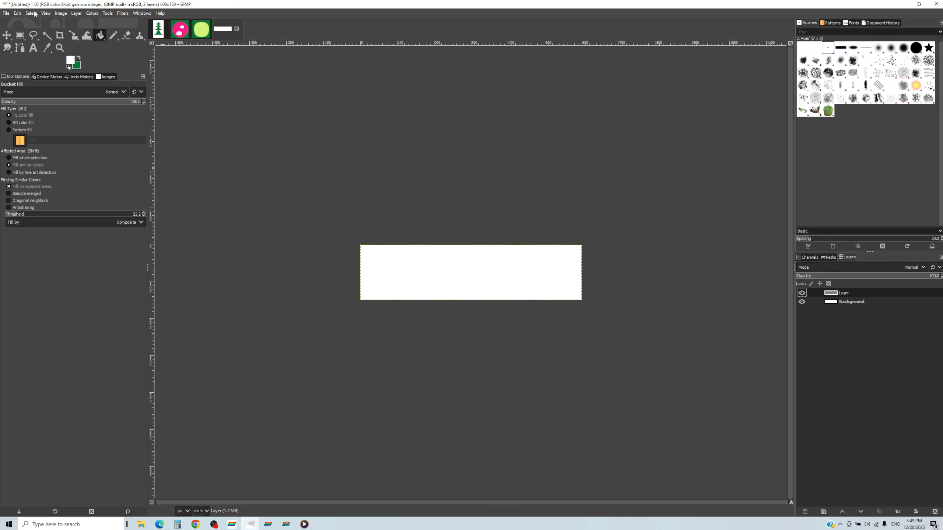
Select a rectangle about 85 × 68 px near the white canvas's lower-left corner and bucket-fill it with red ff0000
click(20, 35)
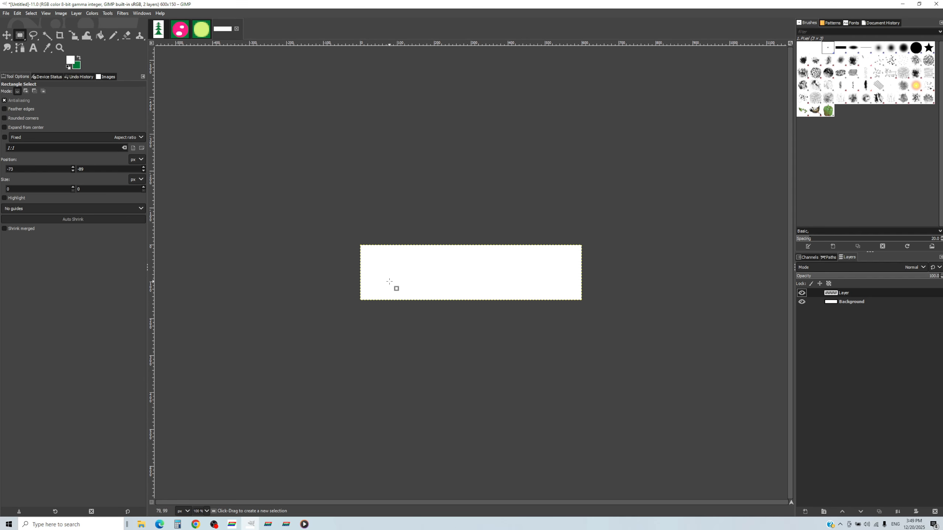
scroll(389, 282, up, 2)
drag(334, 246, 428, 321)
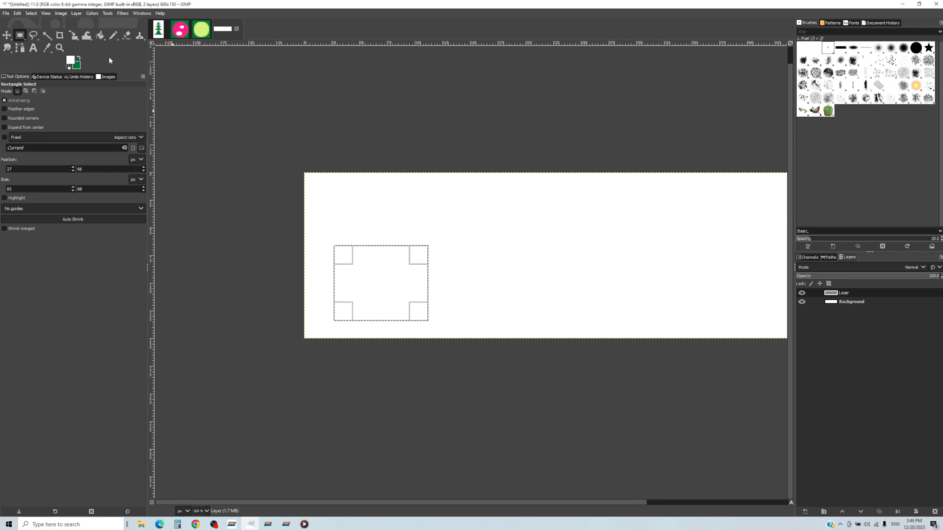
click(70, 60)
click(105, 125)
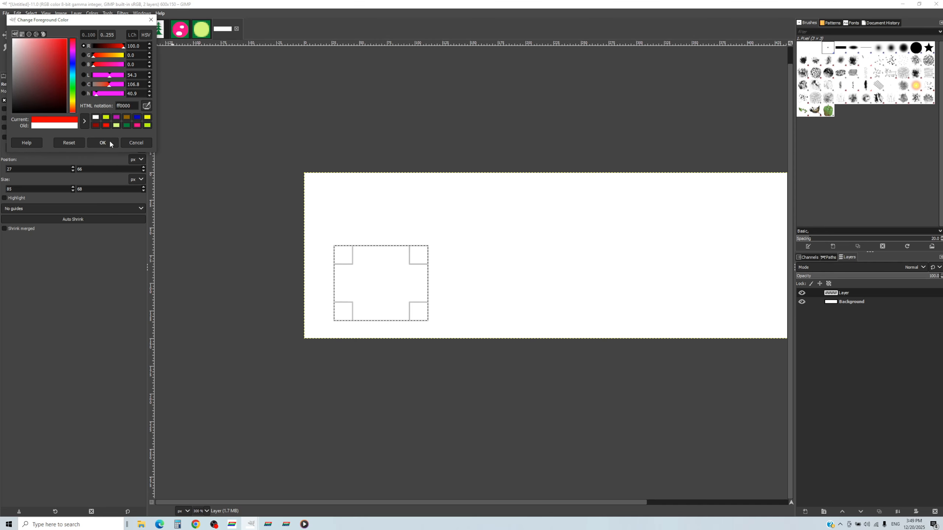
click(104, 143)
click(99, 35)
click(374, 301)
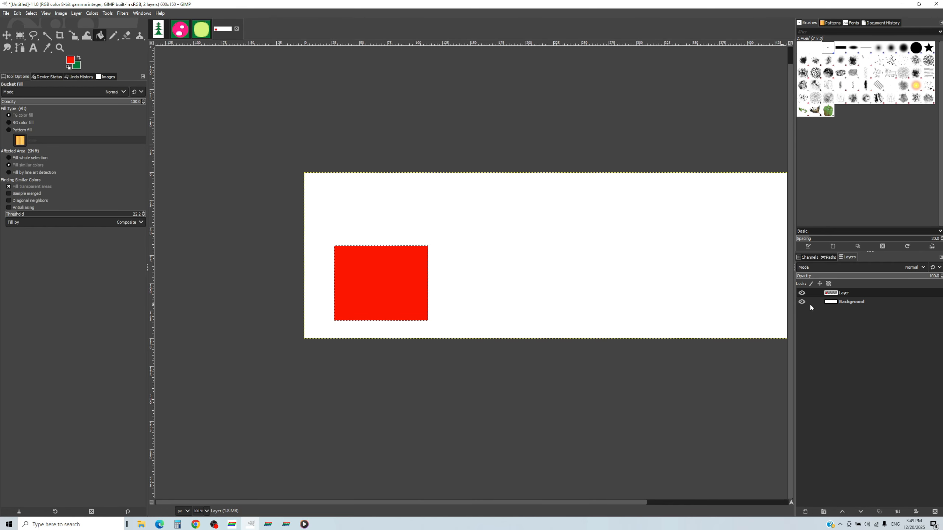
Duplicate the red rectangle's layer and move the copy directly right of the original, leaving a thin white gap
right_click(849, 294)
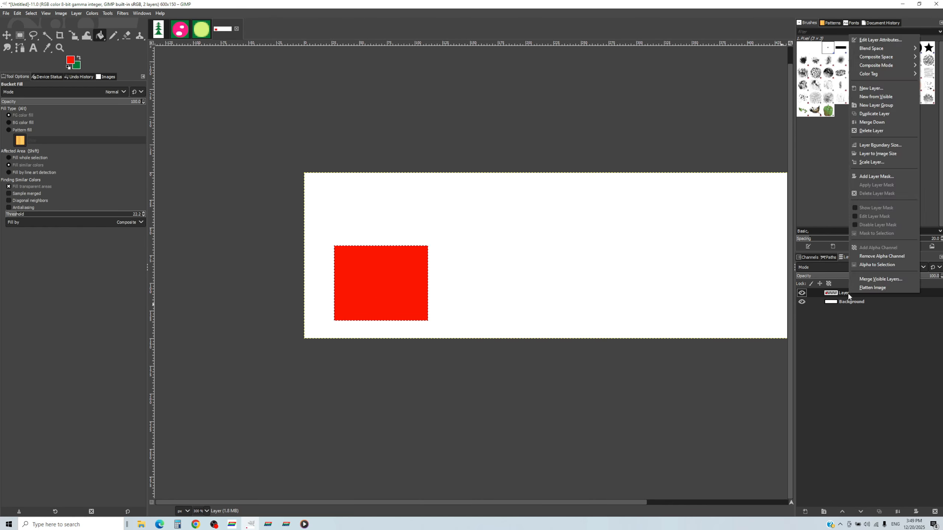
click(883, 115)
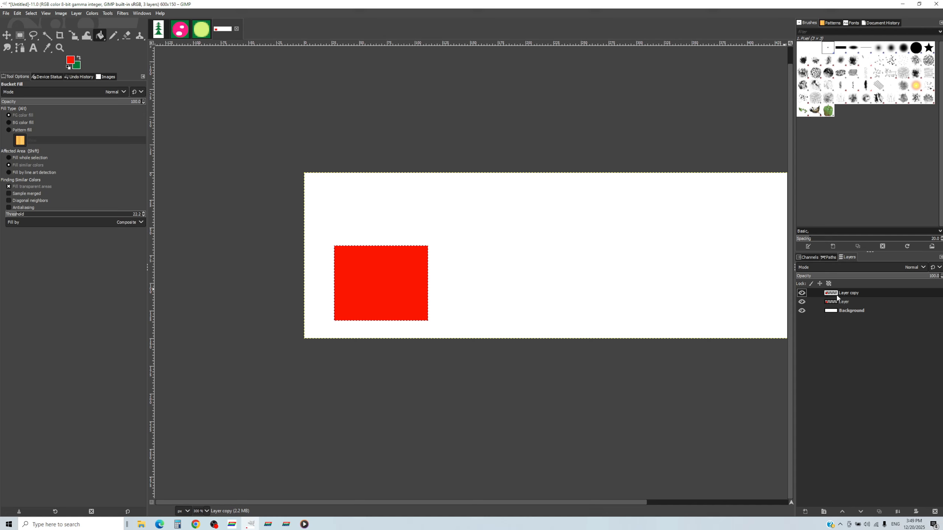
click(7, 36)
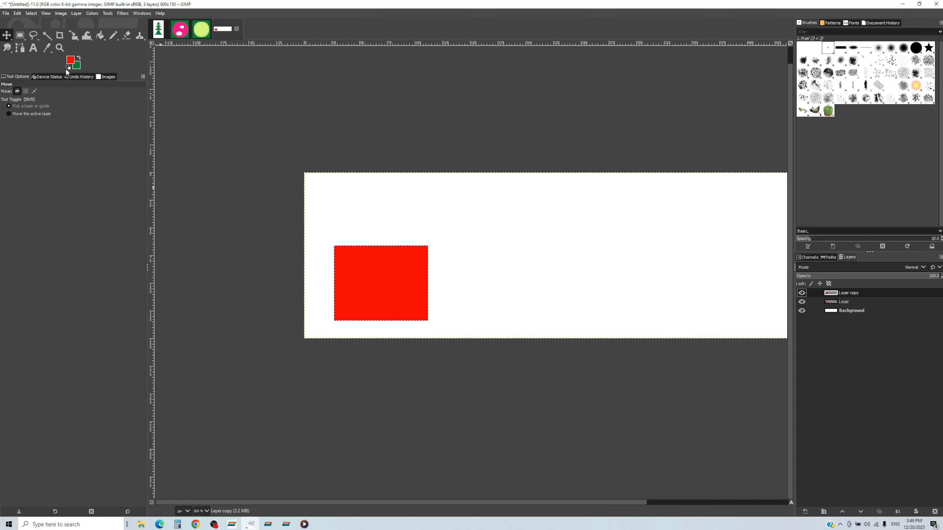
drag(374, 281, 469, 285)
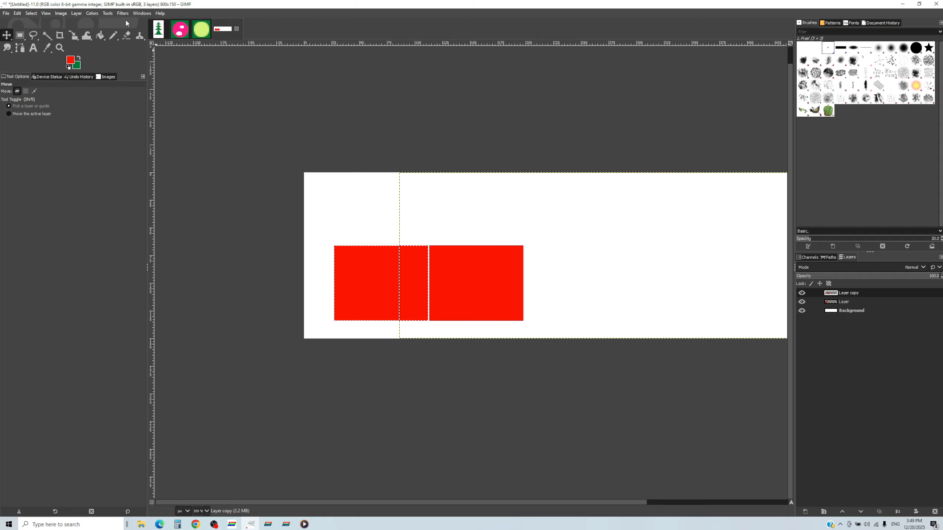
Crop both red rectangle layers to their content
click(81, 15)
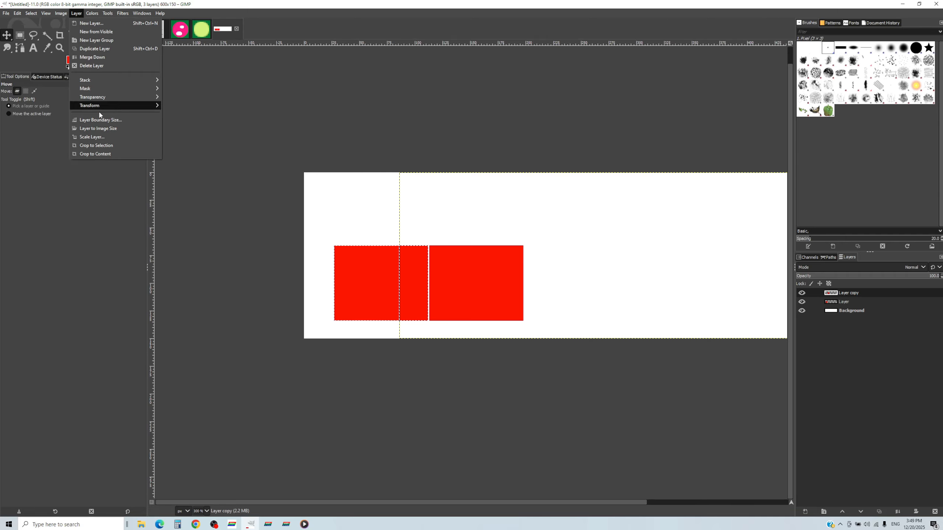
click(112, 157)
click(827, 302)
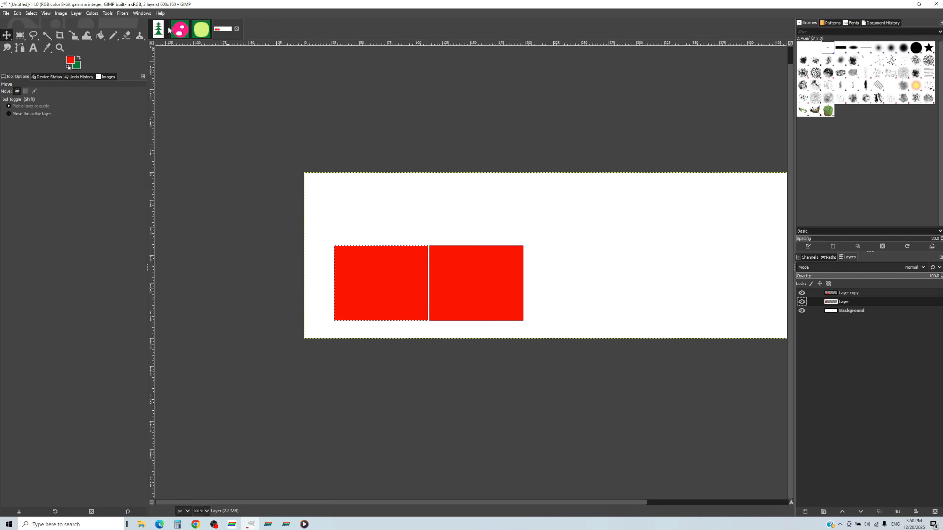
click(76, 13)
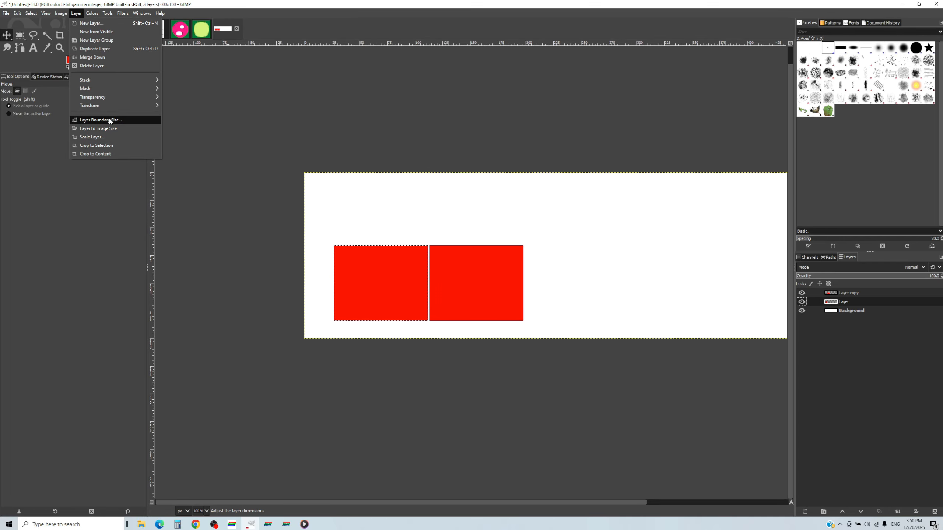
click(111, 154)
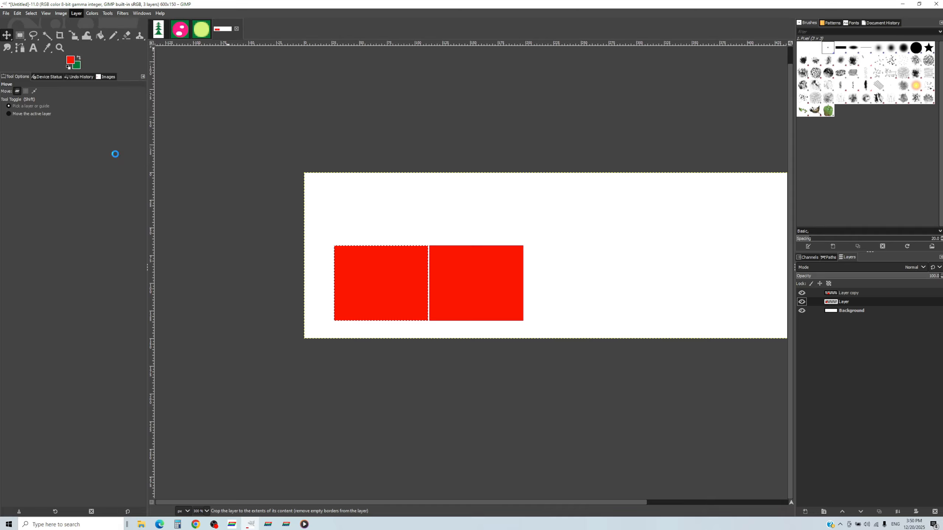
Clear the selection and scale the copied rectangle horizontally to a strip about a fifth of its width, keeping its height
click(852, 295)
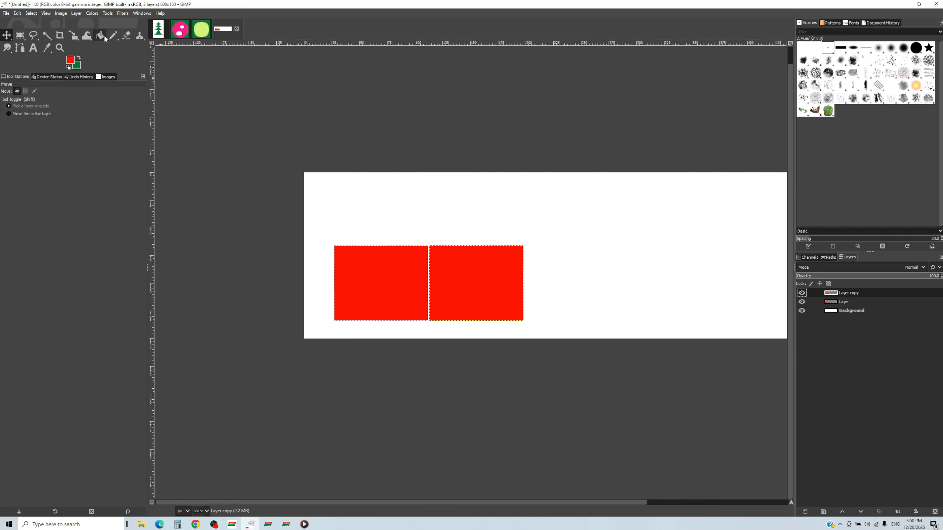
click(74, 37)
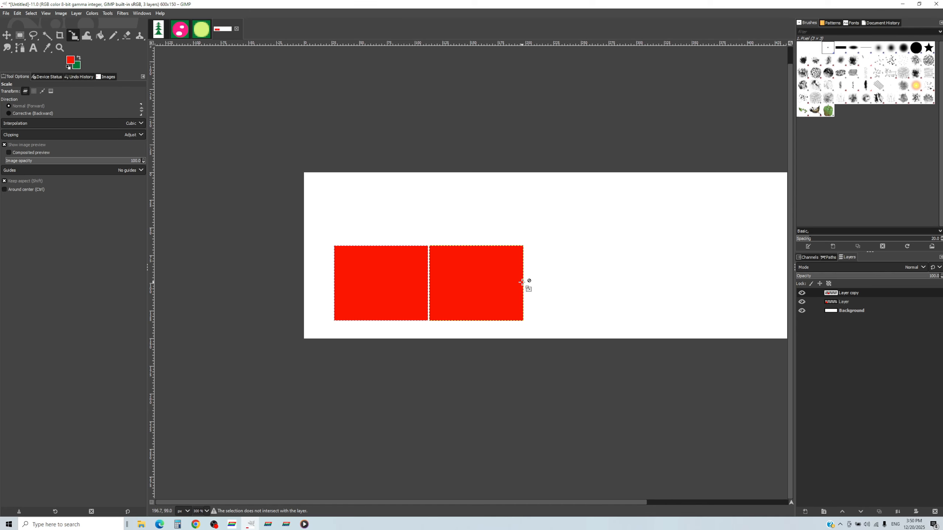
key(r)
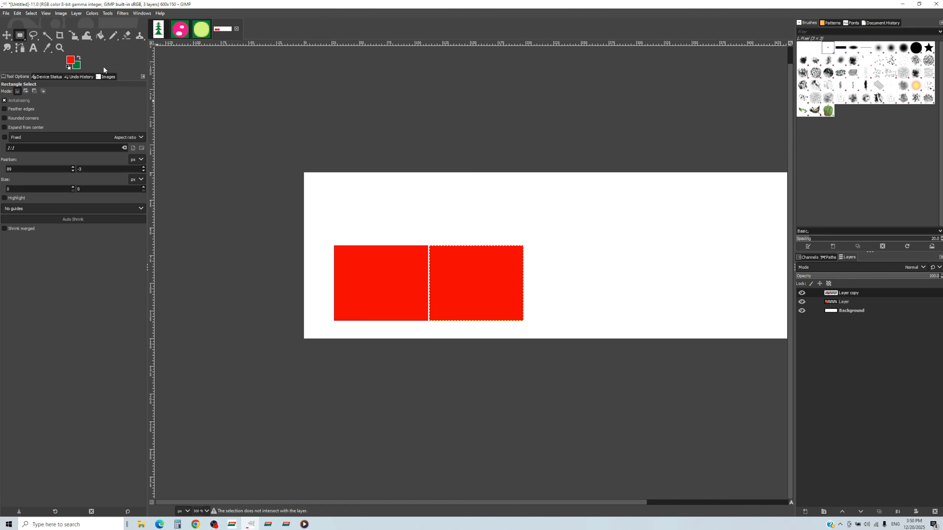
click(73, 35)
click(469, 261)
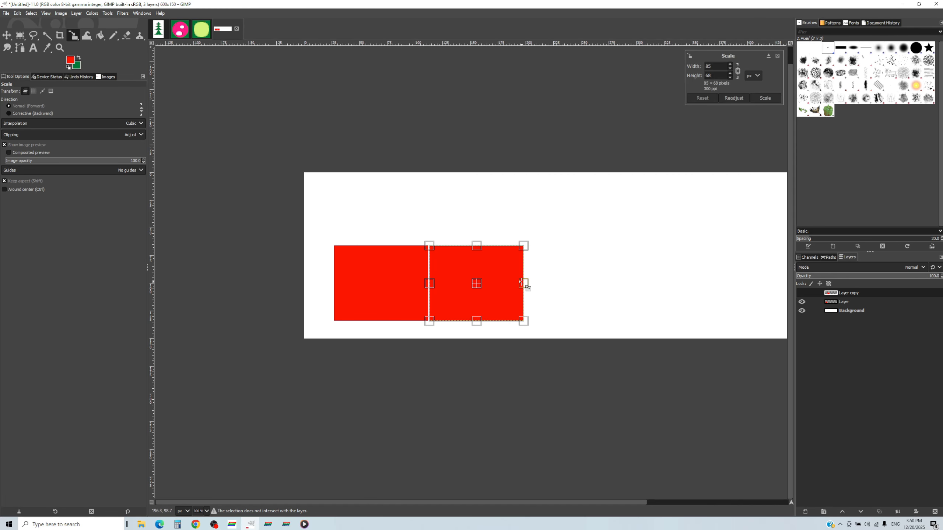
drag(497, 284, 452, 280)
click(767, 99)
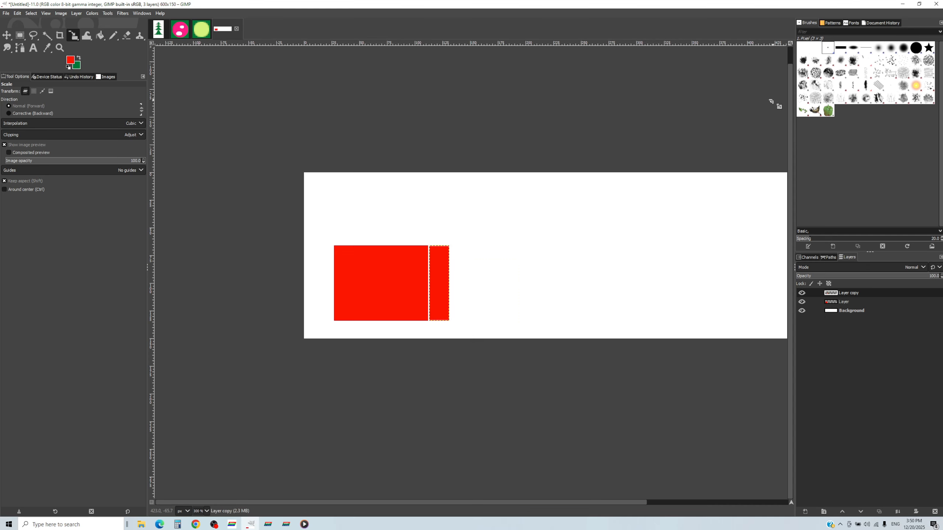
Shear the narrow strip vertically with a Y magnitude of -23 and move it up to meet the front rectangle's bottom edge
drag(72, 40, 128, 79)
drag(432, 276, 438, 239)
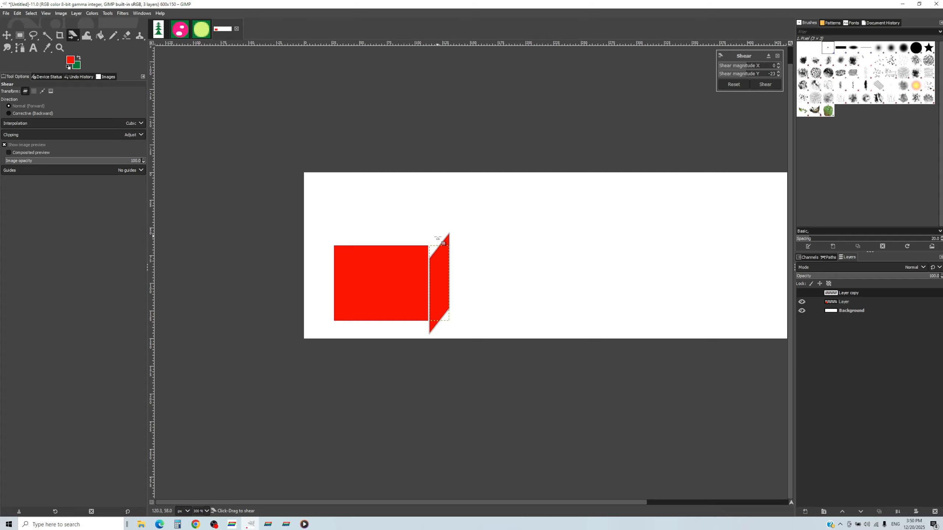
click(765, 84)
click(7, 36)
scroll(493, 280, up, 2)
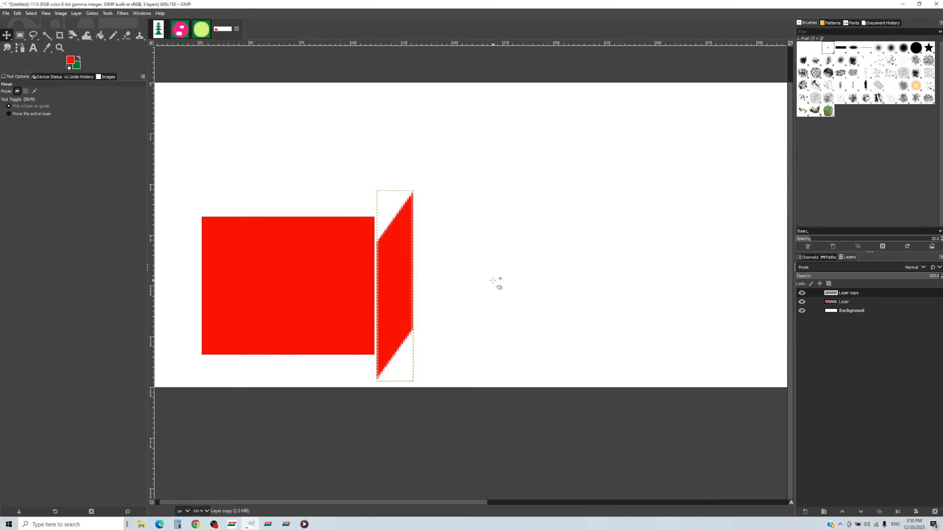
drag(376, 275, 389, 262)
Duplicate the front rectangle's layer and place the copy directly above the original with a thin white gap
right_click(852, 302)
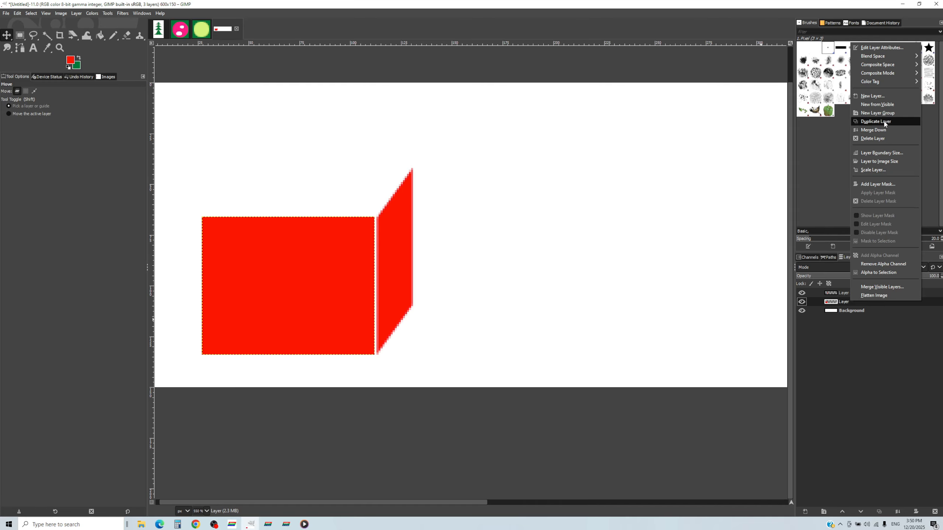
click(887, 122)
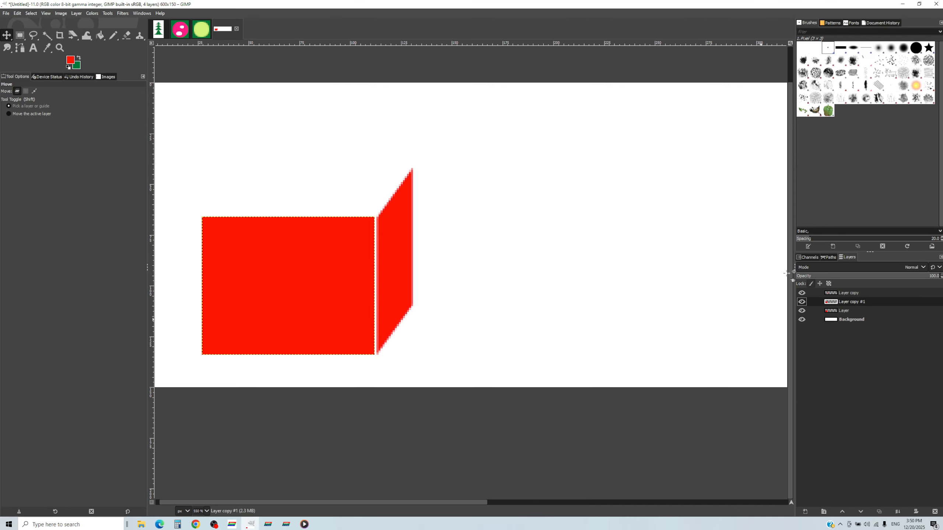
drag(245, 284, 267, 171)
scroll(297, 244, down, 2)
scroll(285, 171, up, 1)
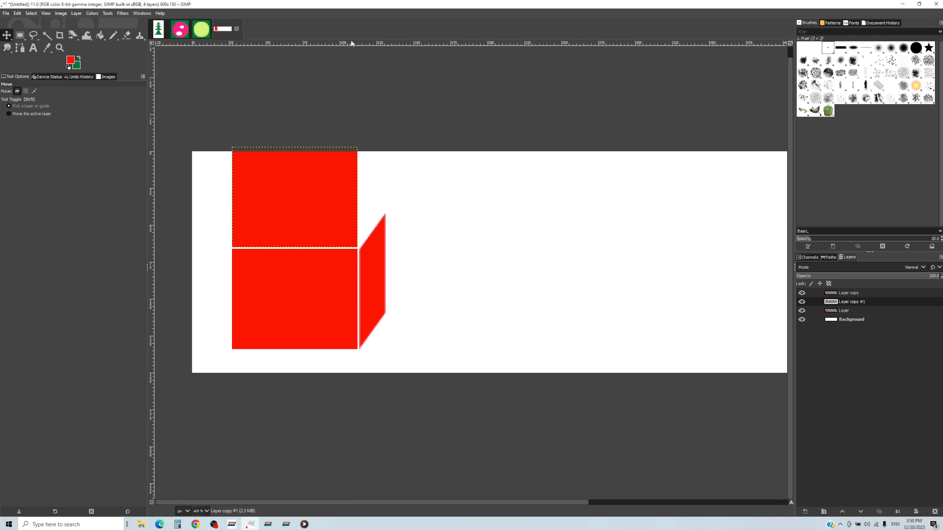
Place a horizontal guide at the side face's upper corner and scale the upper rectangle down to it, to 85 × 23 px
drag(356, 44, 343, 216)
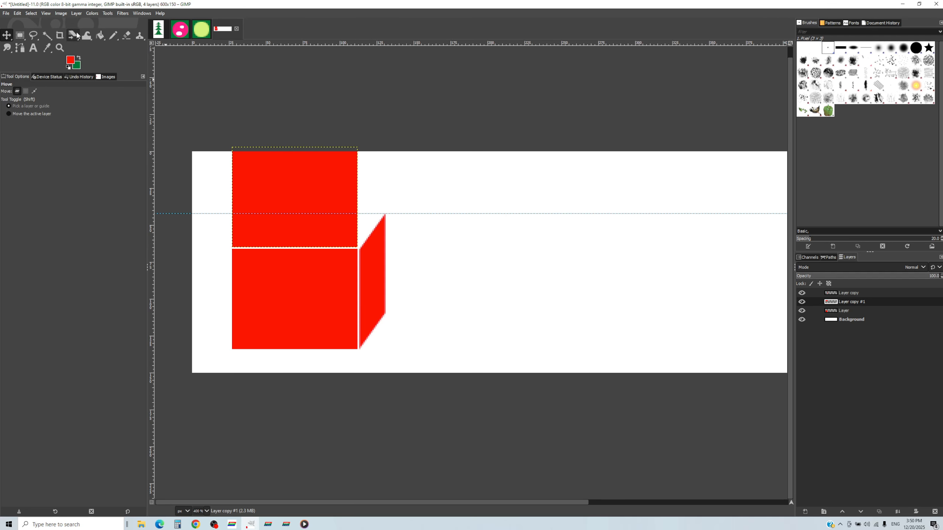
mouse_move(75, 36)
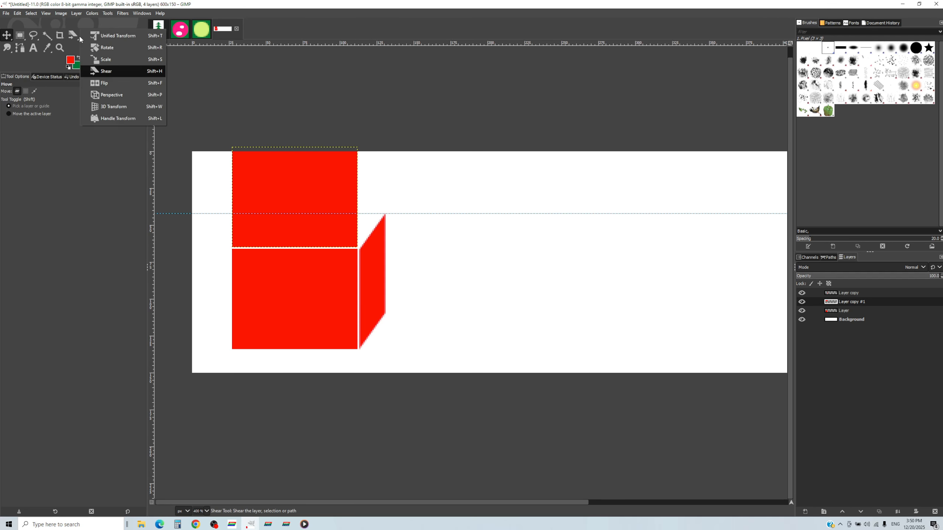
click(104, 59)
click(256, 181)
drag(294, 149, 294, 211)
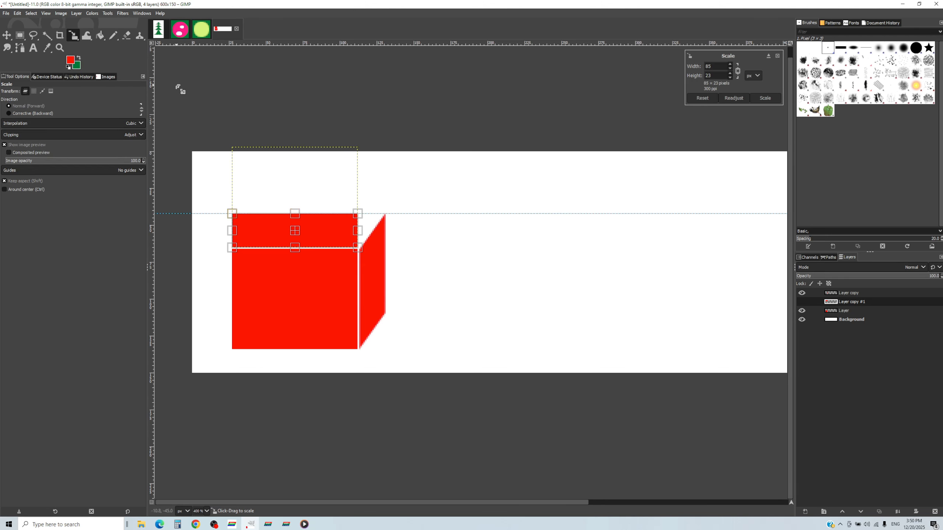
key(Return)
Shear the top face horizontally with an X magnitude of -20 and move it right to meet the side face's upper corner
drag(73, 35, 98, 72)
click(314, 228)
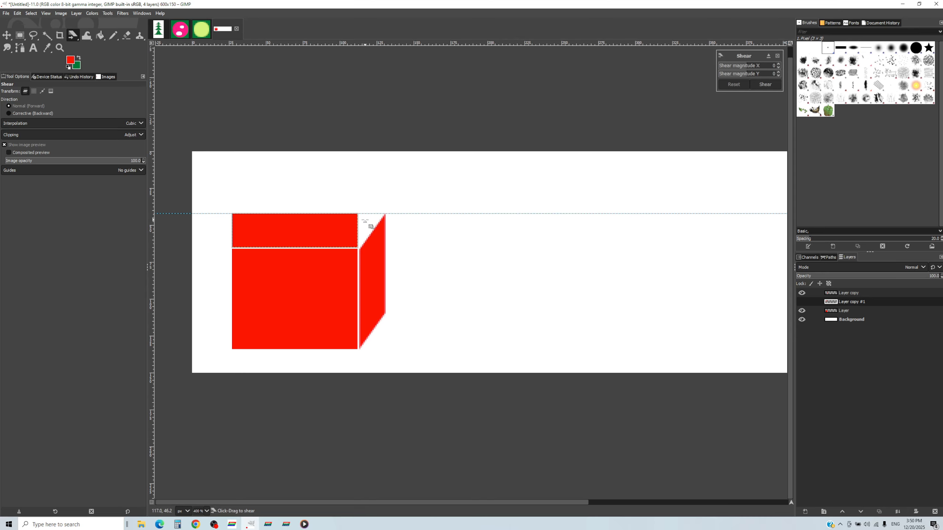
scroll(351, 218, up, 3)
drag(348, 215, 429, 223)
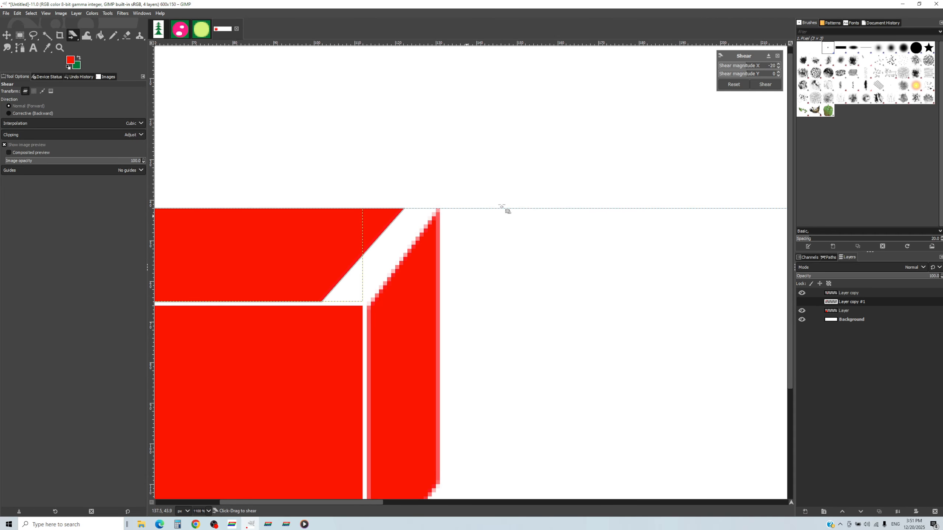
click(765, 85)
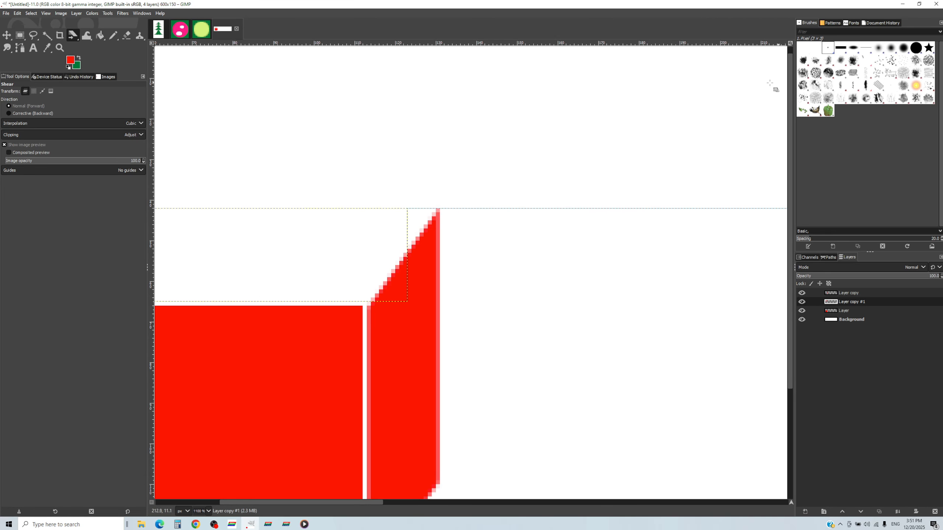
click(10, 36)
drag(248, 234, 282, 236)
Shear the top face again with an X magnitude of 3 and nudge it slightly right toward the side face
click(72, 37)
click(382, 230)
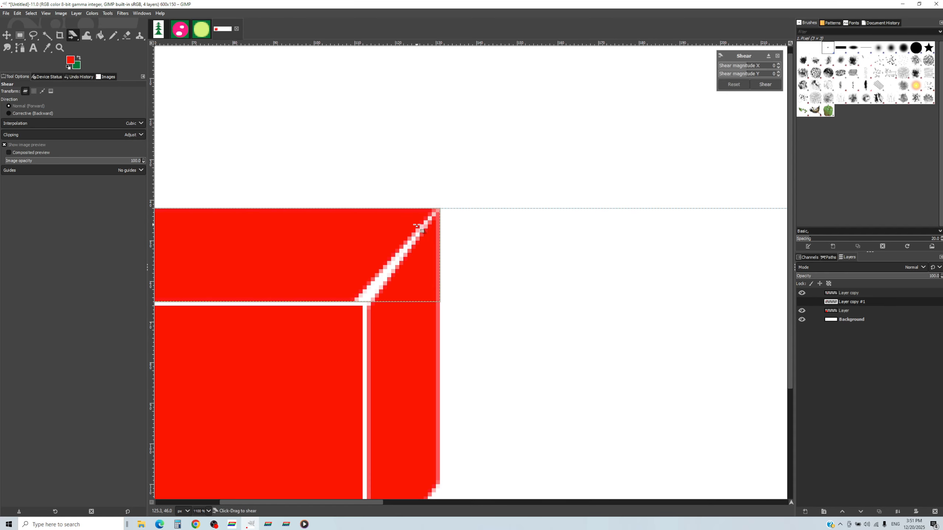
mouse_move(414, 224)
mouse_down()
mouse_move(379, 230)
mouse_move(406, 233)
mouse_up()
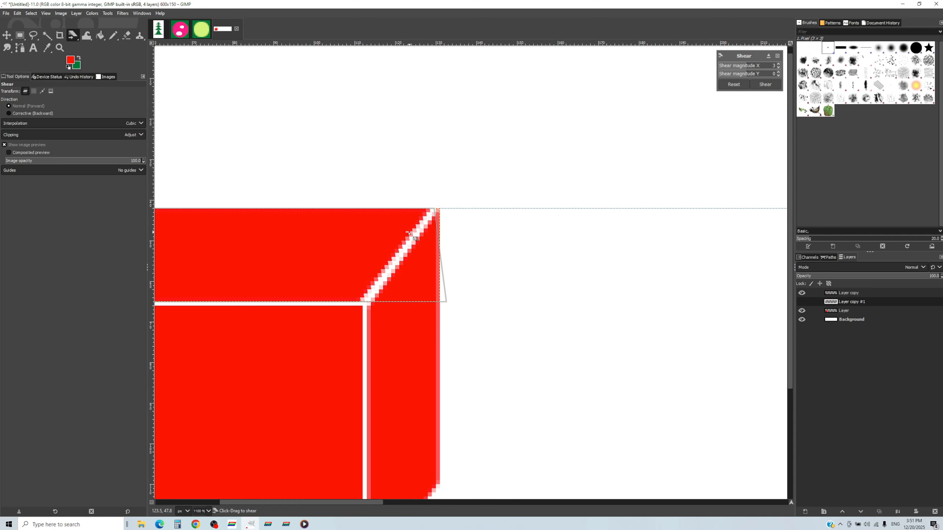
click(762, 88)
scroll(631, 184, down, 4)
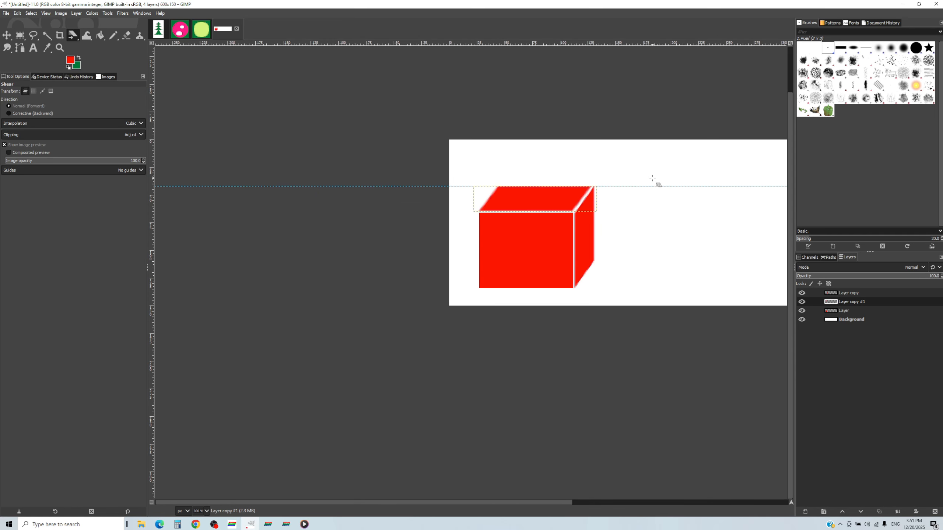
scroll(613, 199, up, 3)
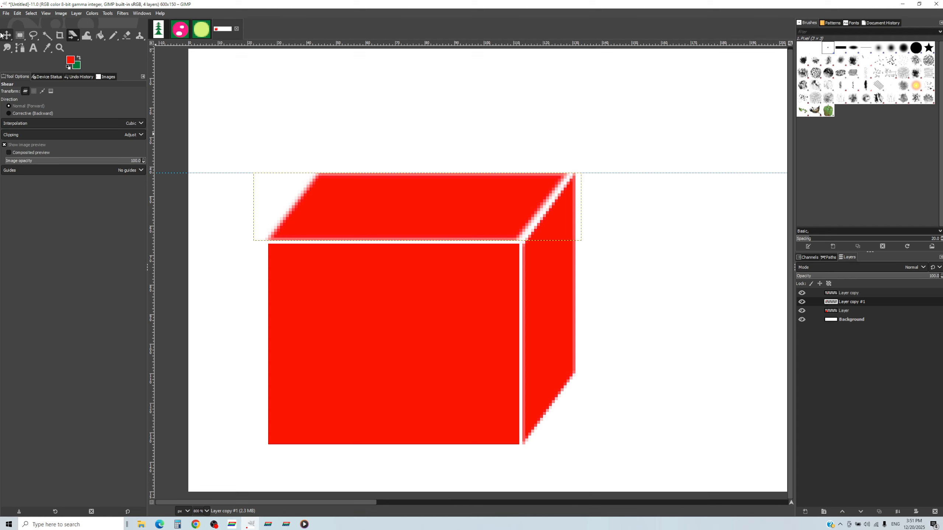
click(6, 35)
drag(405, 214, 407, 216)
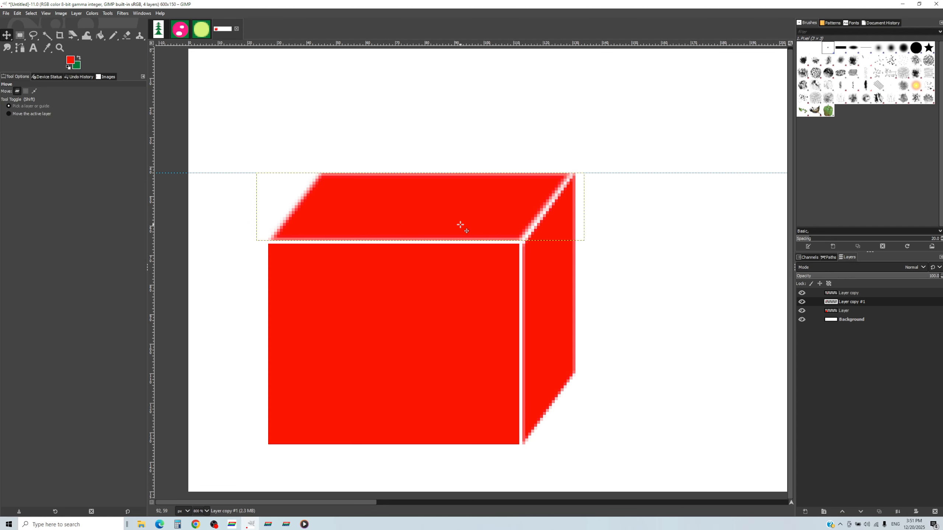
Add a new 600 × 150 px layer filled with transparency directly above the white background
right_click(863, 319)
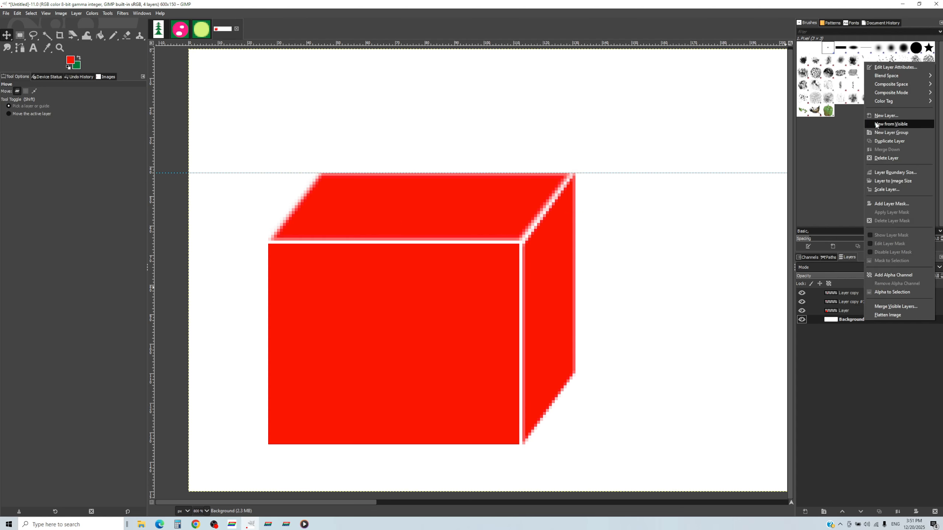
click(886, 116)
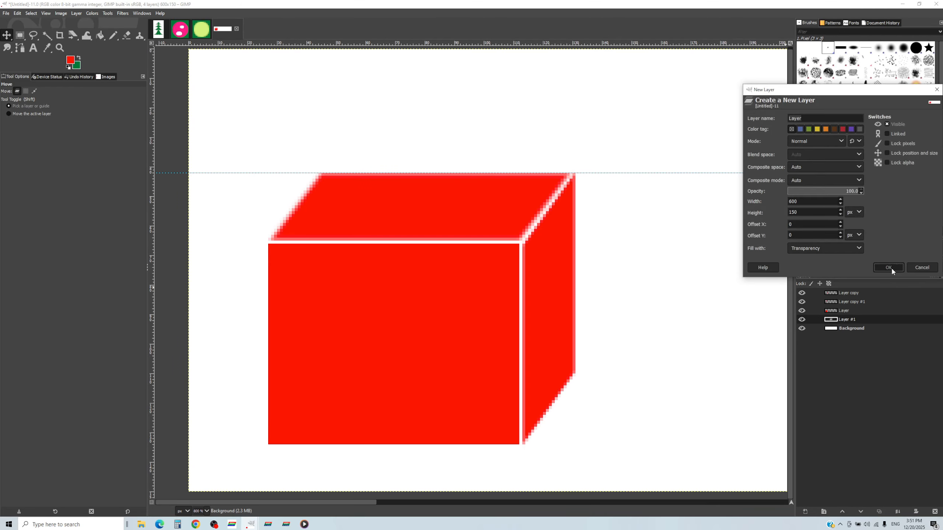
Confirm the new layer and draw dark red 4 px pencil lines along the edges where the box's three faces meet
click(891, 269)
click(73, 60)
drag(45, 89, 89, 56)
click(96, 143)
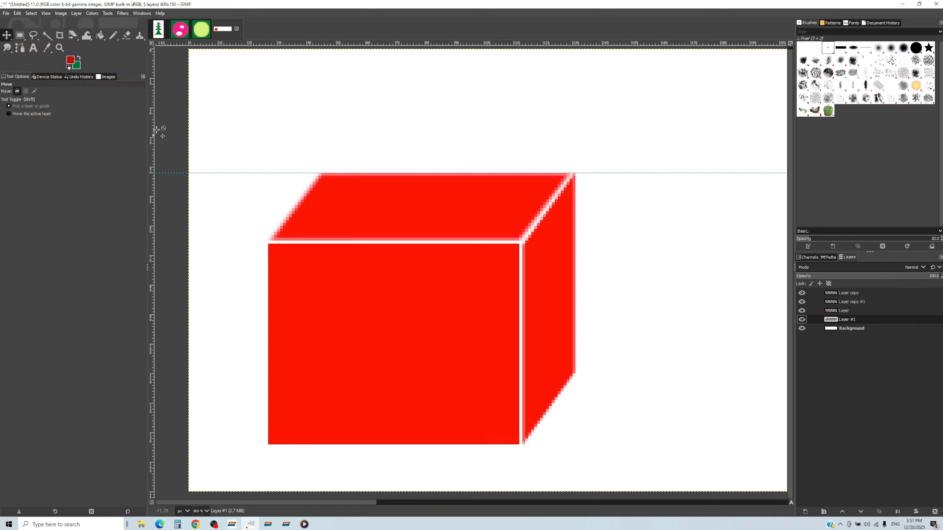
click(113, 36)
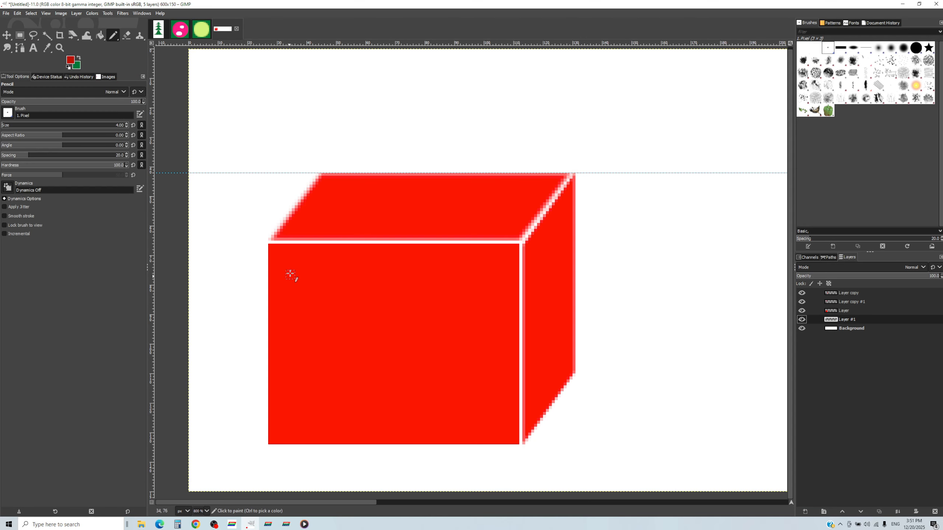
mouse_move(280, 242)
mouse_down()
mouse_move(526, 245)
mouse_move(523, 373)
mouse_up()
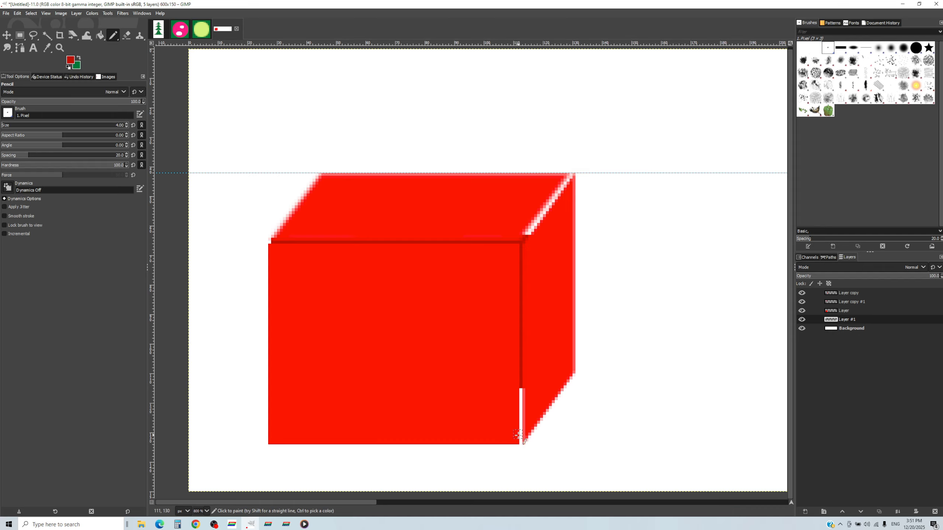
drag(517, 439, 520, 391)
drag(567, 181, 521, 234)
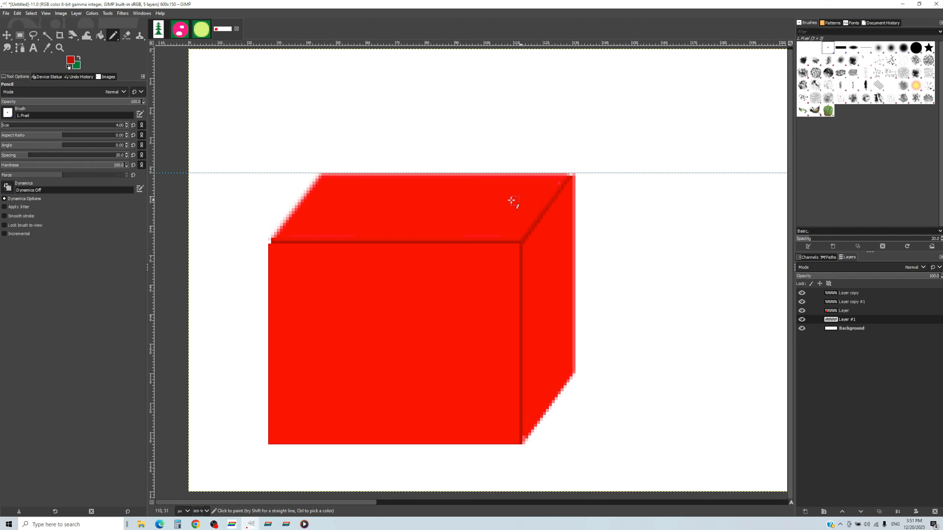
Select a horizontal strip of 86 × 4 px across the middle of the front face and set the foreground colour to yellow
scroll(356, 238, down, 4)
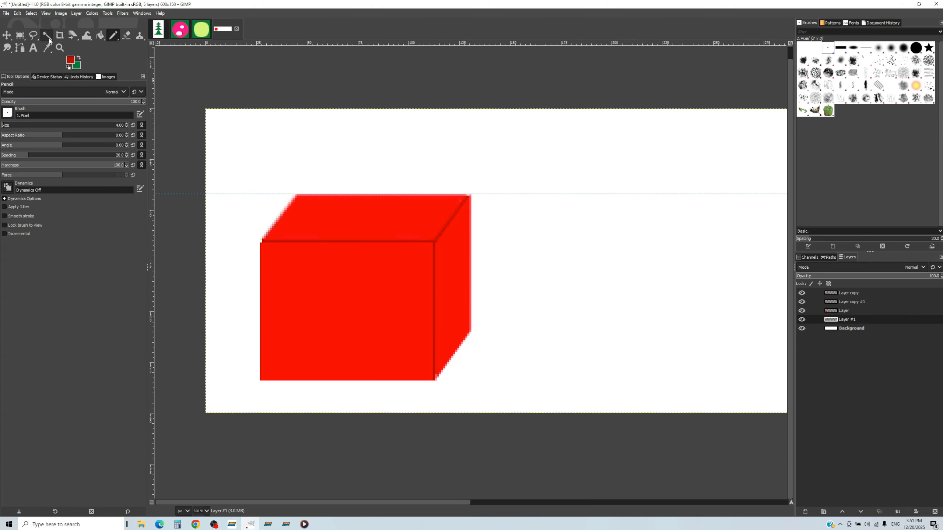
click(20, 35)
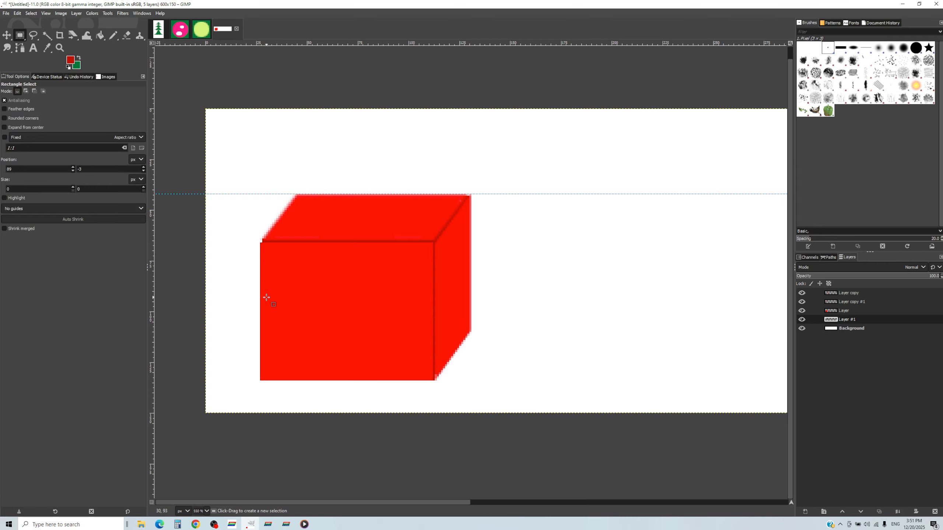
drag(260, 313, 434, 319)
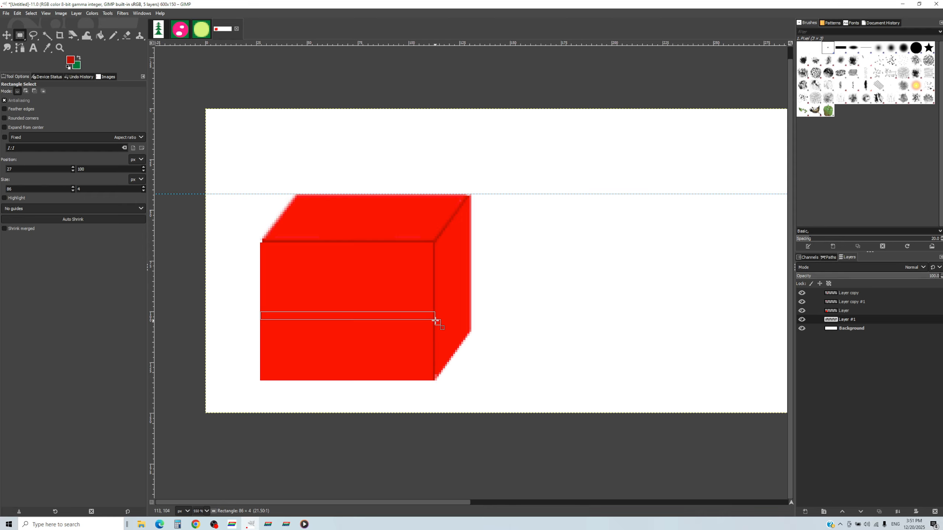
click(72, 62)
click(72, 101)
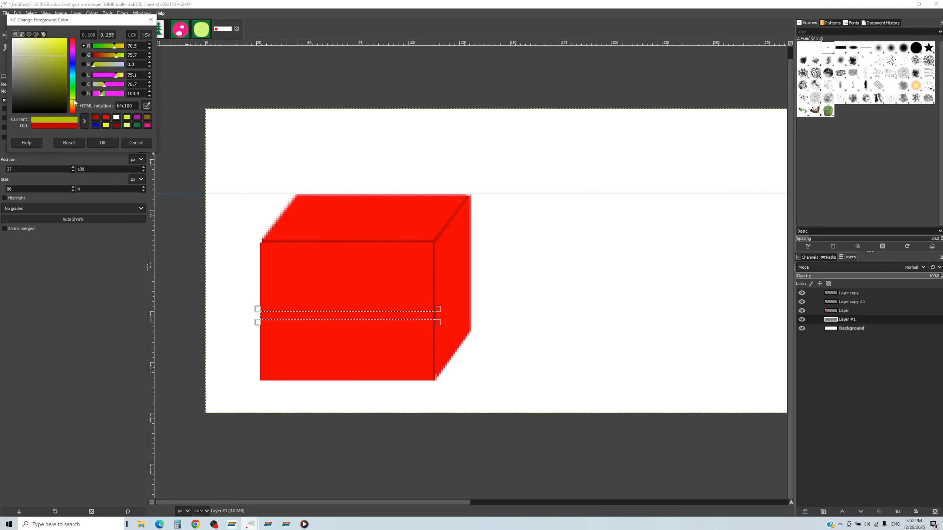
click(107, 144)
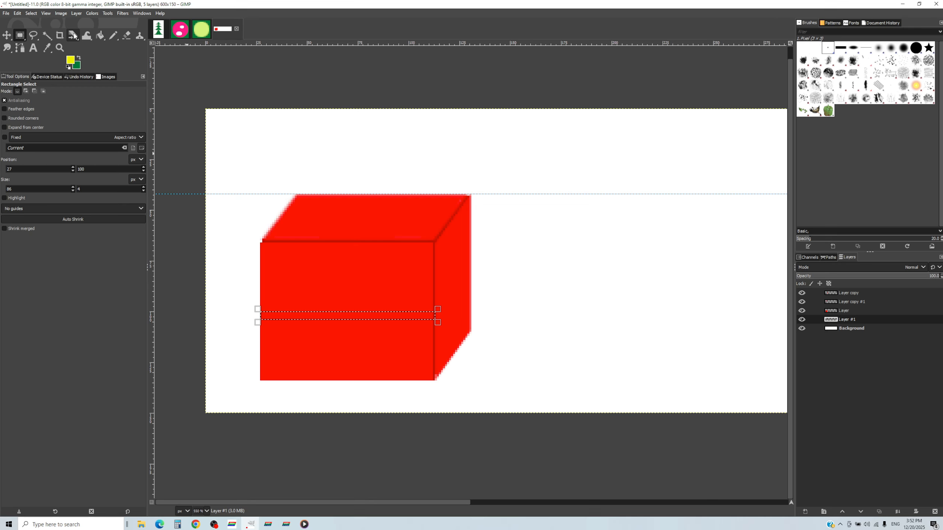
Add a new layer above all the others and bucket-fill the selected horizontal strip with yellow on it
click(101, 36)
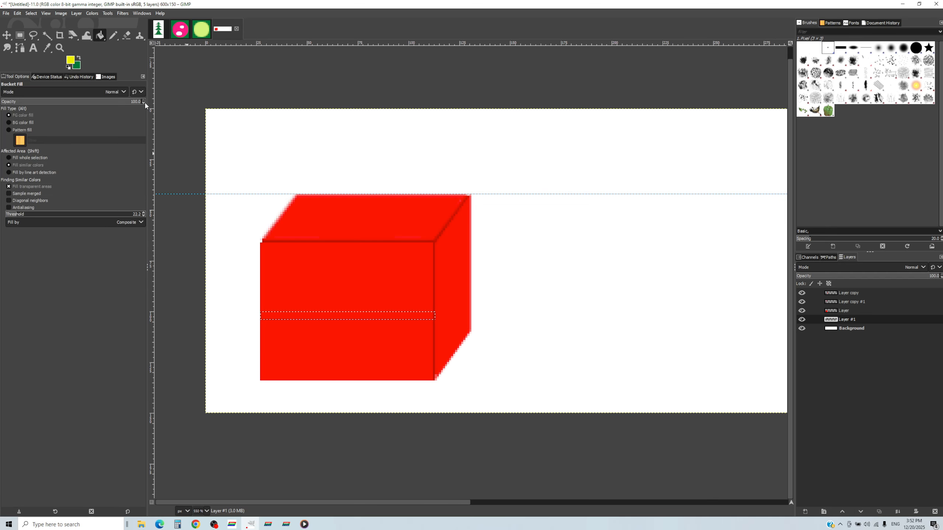
click(320, 315)
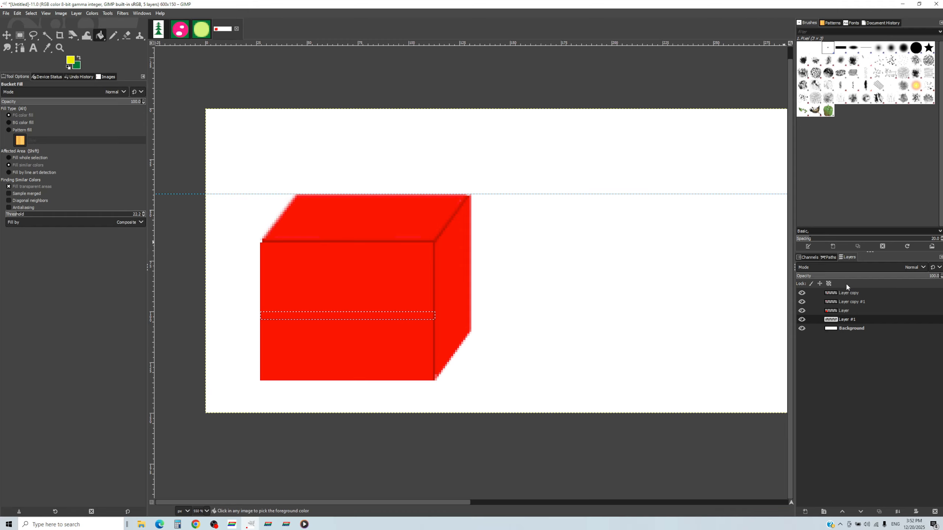
right_click(873, 294)
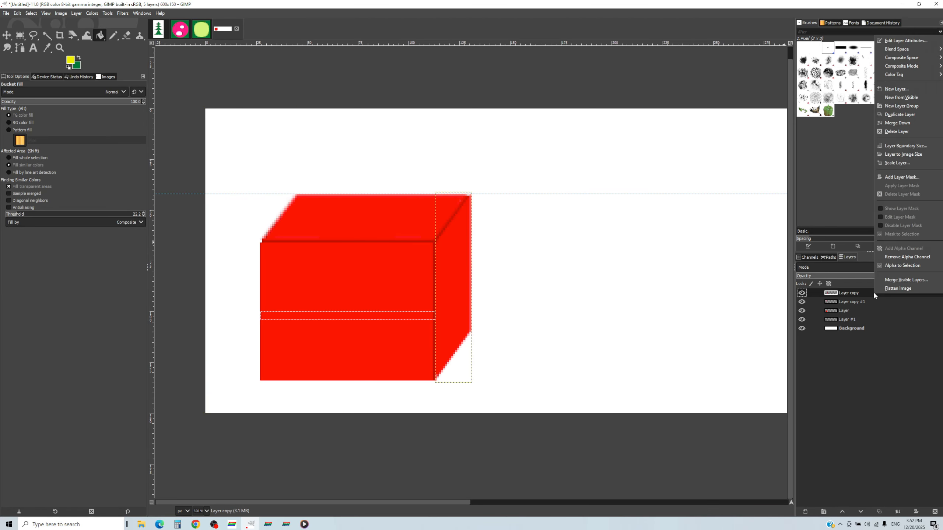
click(908, 93)
click(888, 324)
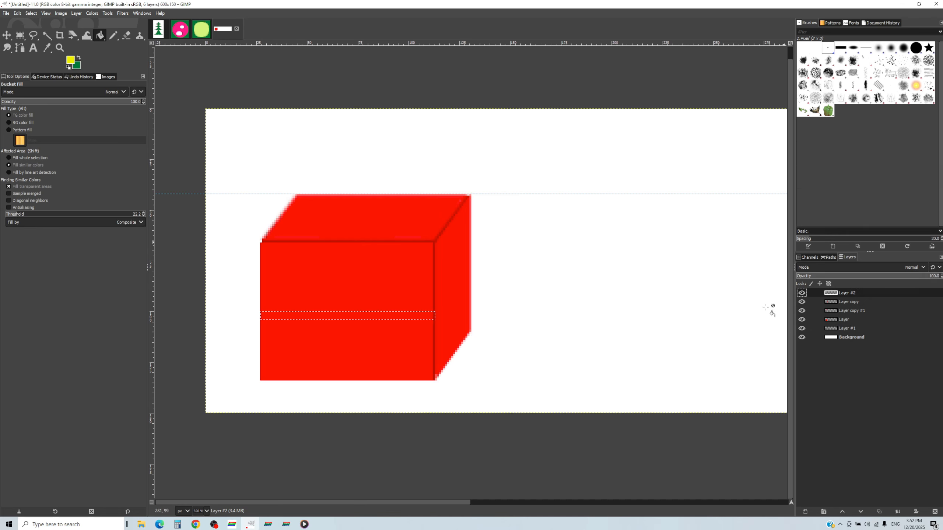
click(344, 316)
Select a vertical strip 4 px wide down the middle of the front face, extend it to the upper edge, and fill it yellow
key(r)
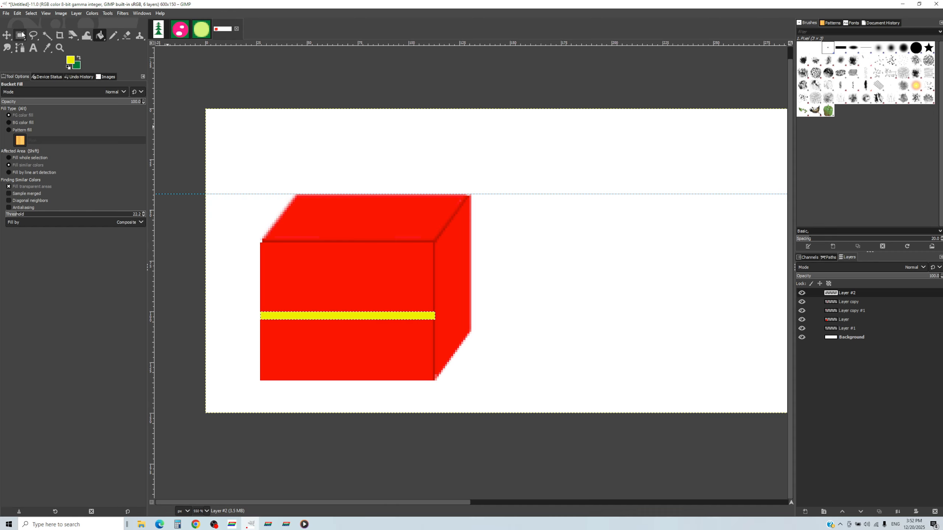
drag(336, 244, 345, 381)
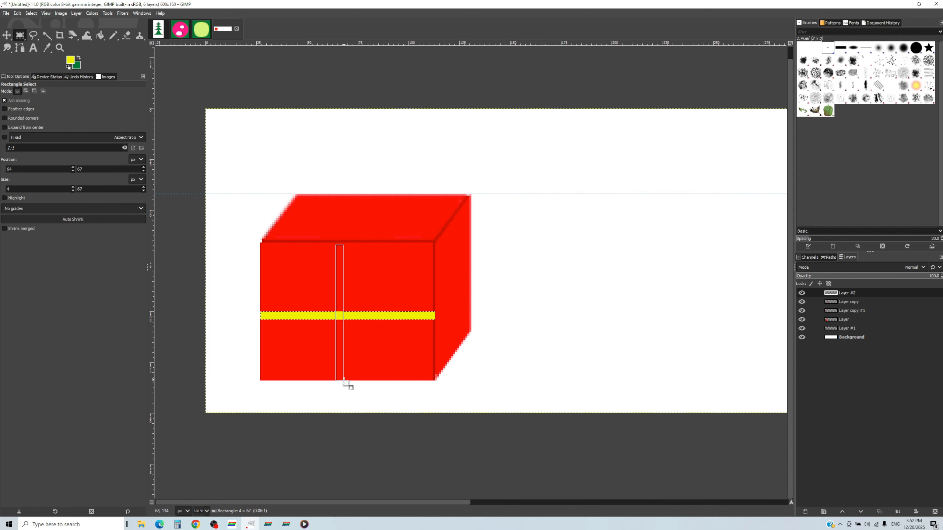
scroll(361, 259, up, 4)
drag(361, 259, 361, 242)
click(99, 36)
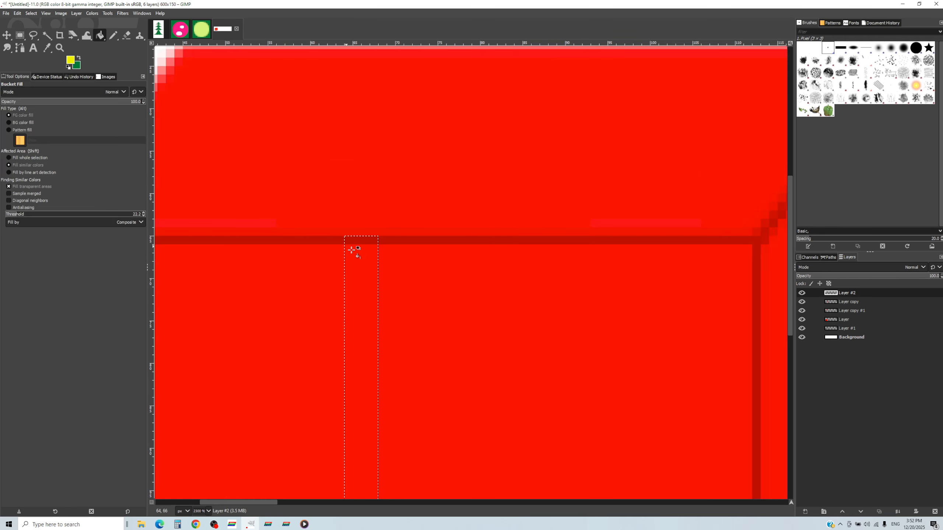
click(368, 273)
Outline a slanted ribbon band across the top face, continuing the vertical ribbon, with Free Select and fill it yellow
scroll(368, 274, down, 5)
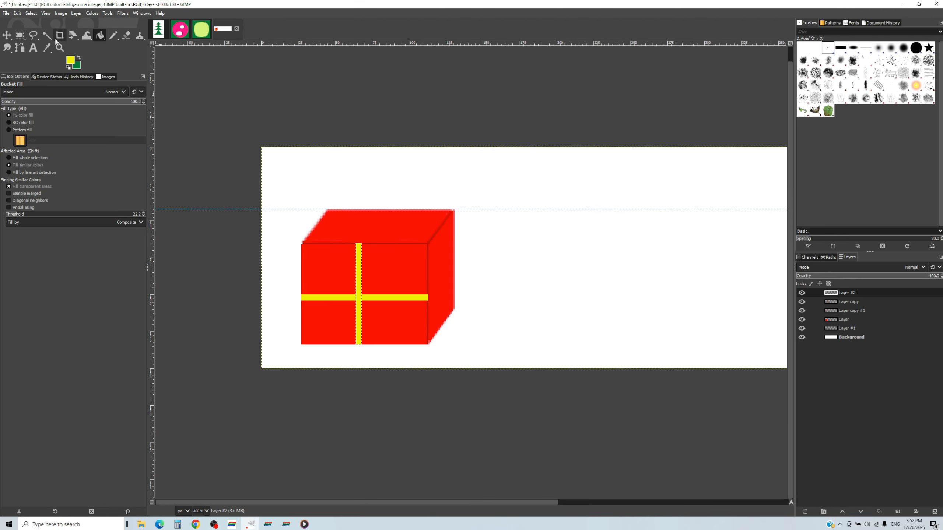
click(33, 35)
scroll(431, 243, up, 2)
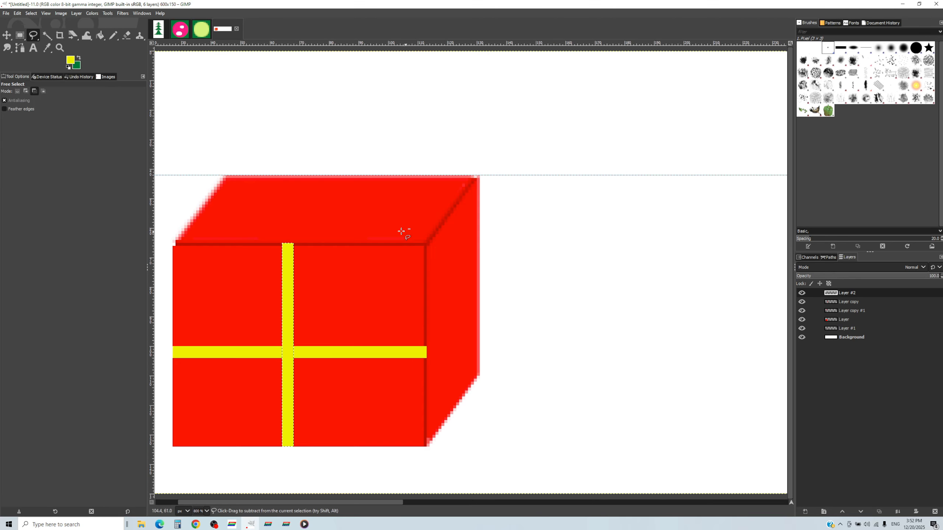
click(283, 244)
click(329, 176)
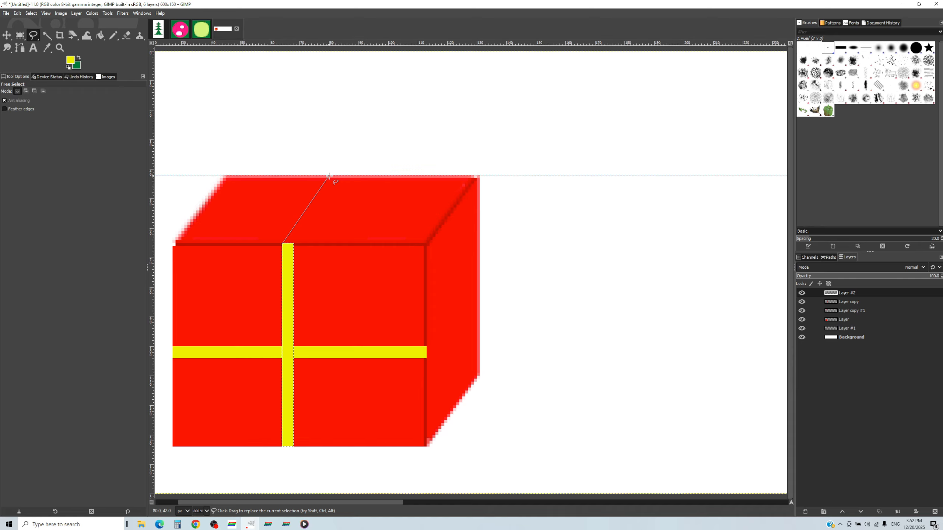
click(342, 176)
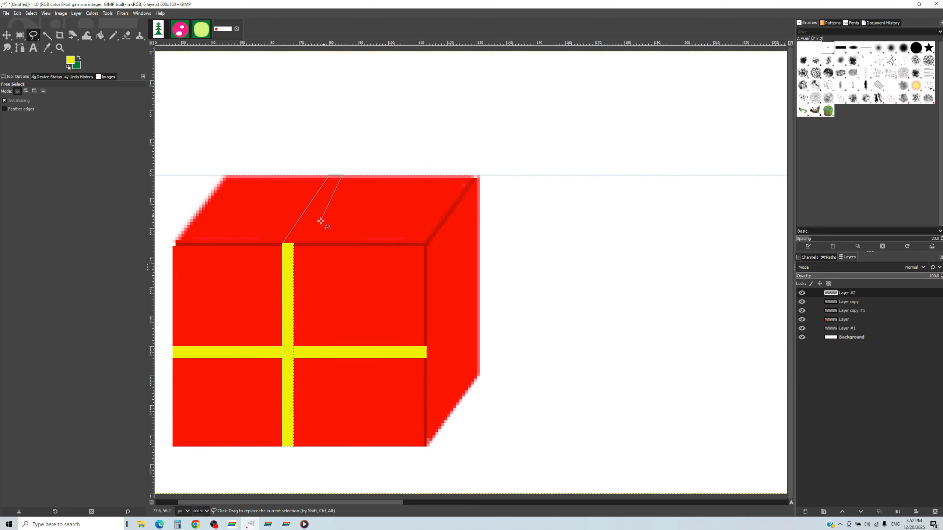
click(294, 244)
drag(341, 174, 339, 174)
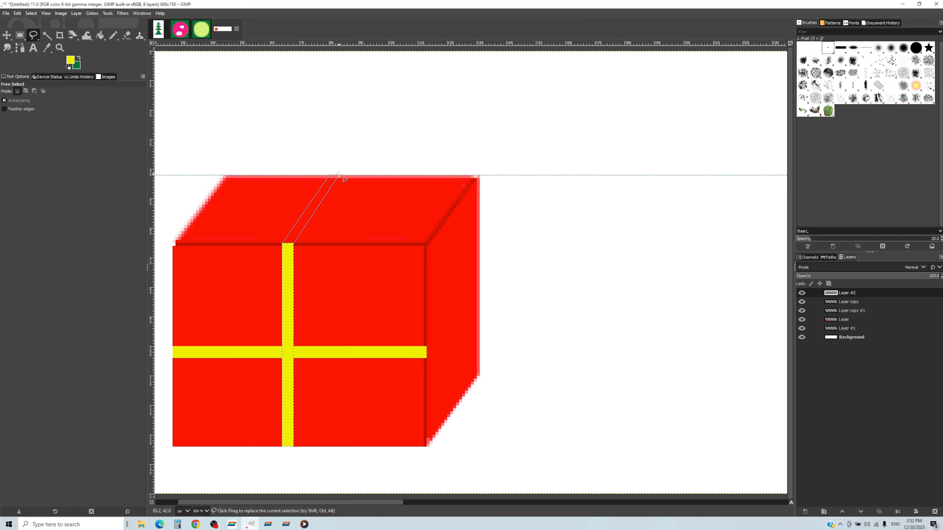
click(292, 244)
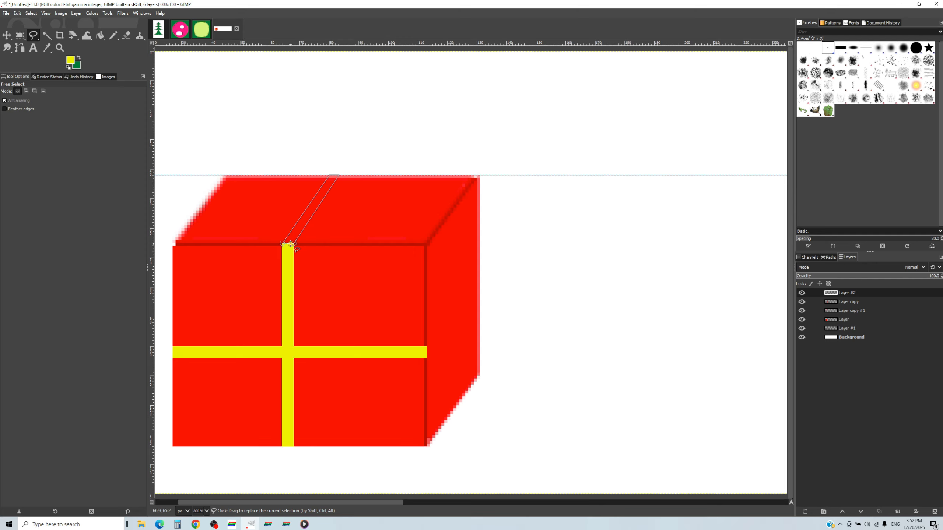
click(99, 39)
click(308, 211)
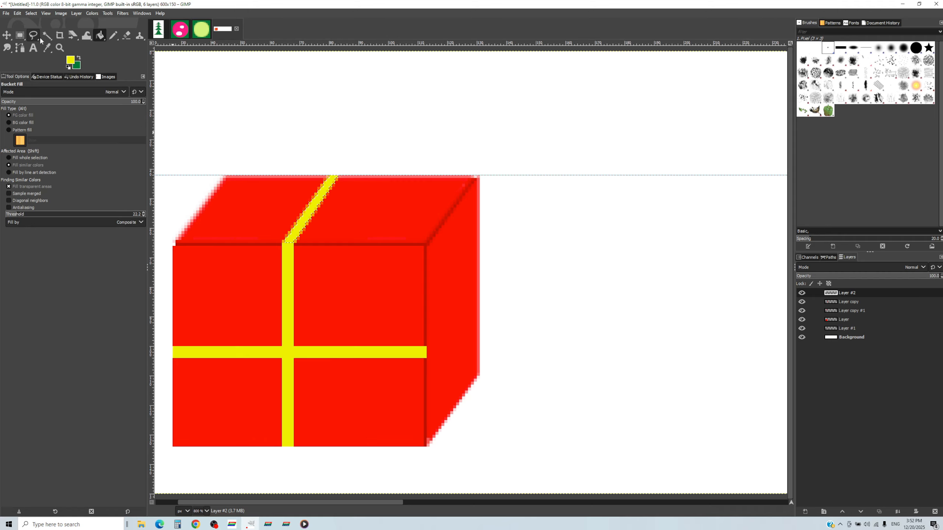
Outline a slanted ribbon band across the side face, continuing the horizontal ribbon, with Free Select and fill it yellow
key(f)
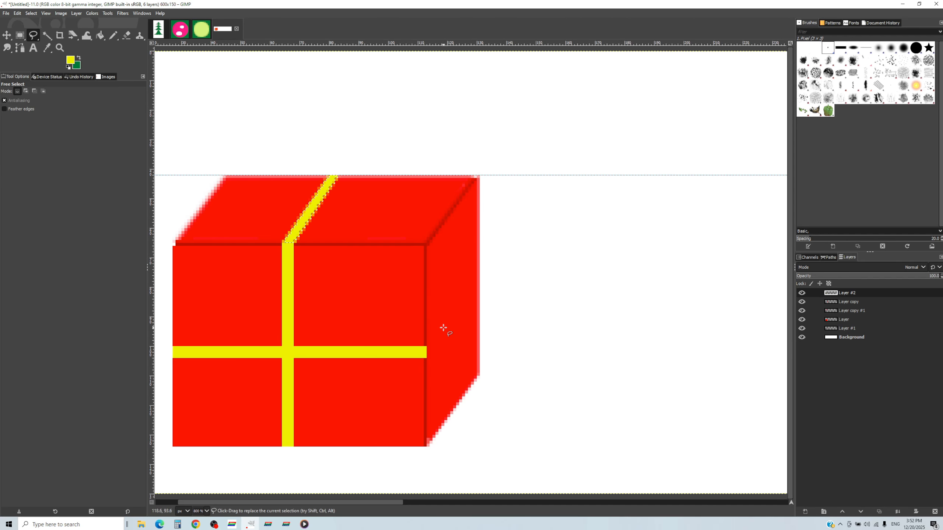
click(427, 348)
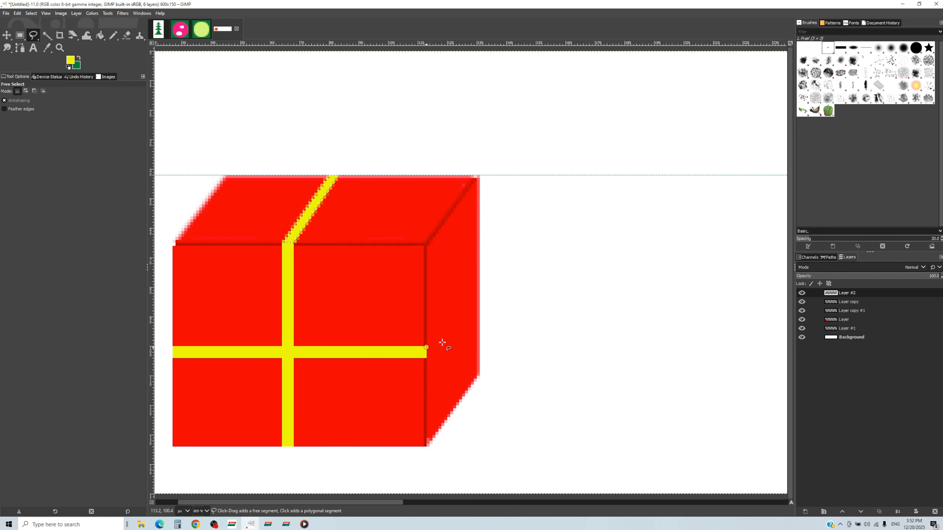
click(480, 268)
key(Return)
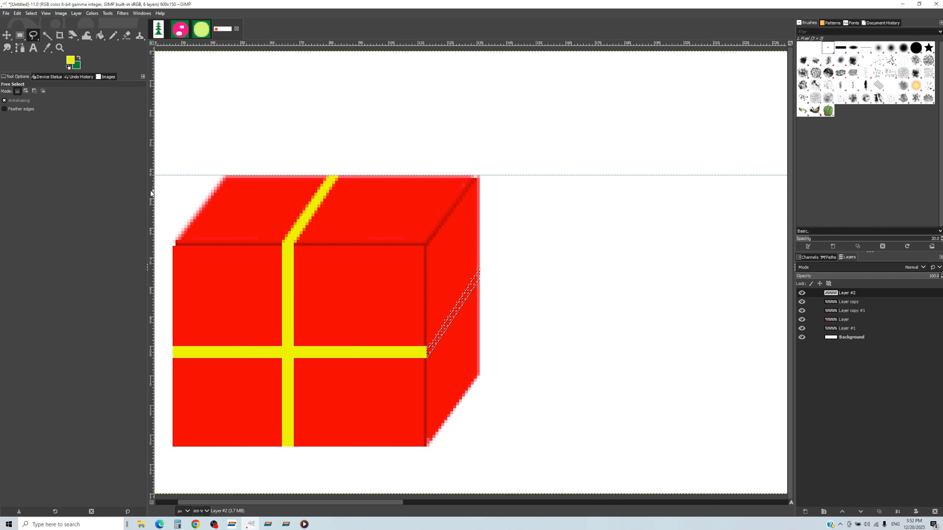
click(100, 37)
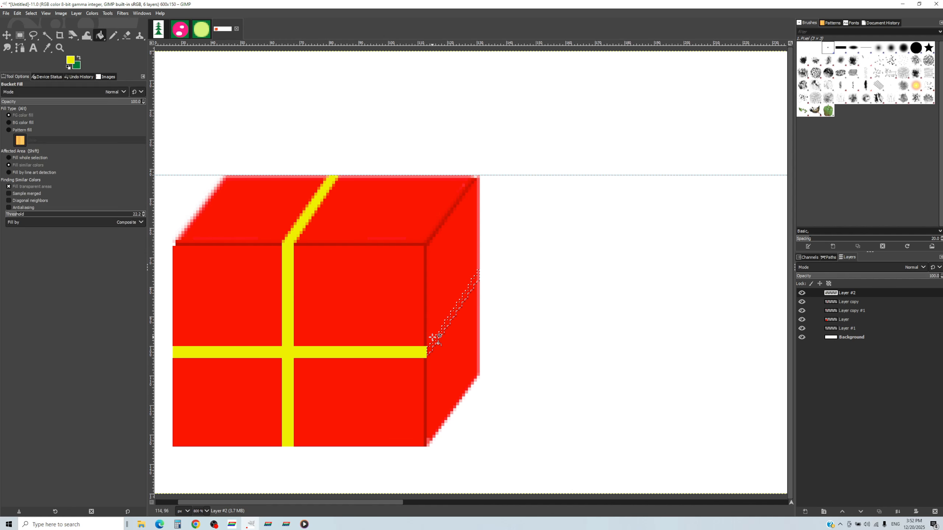
click(442, 340)
Merge the ribbon and box face layers down one after another into a single layer above the background
scroll(455, 323, down, 2)
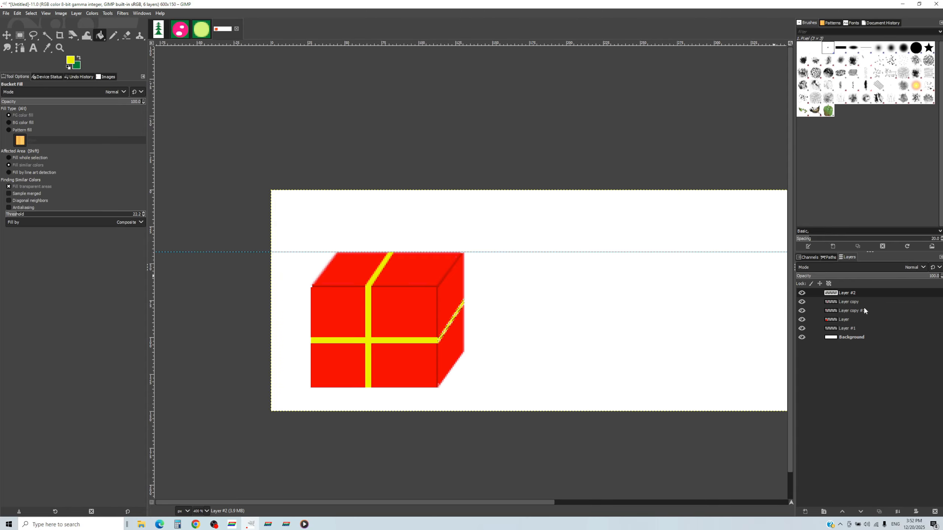
right_click(862, 291)
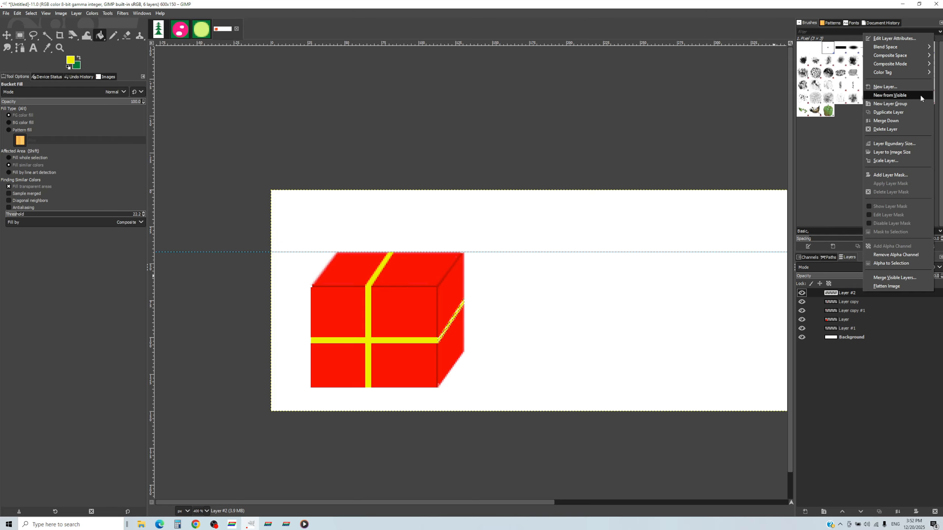
click(904, 117)
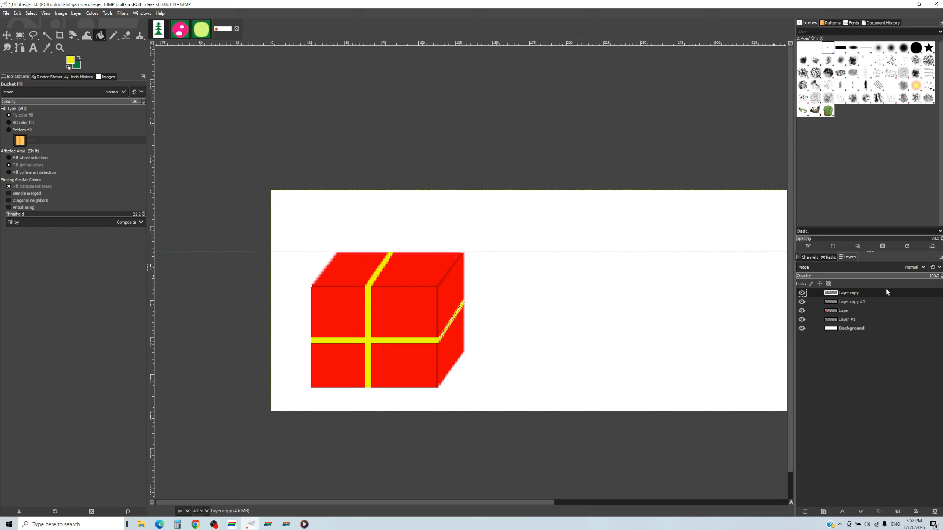
right_click(885, 288)
click(838, 120)
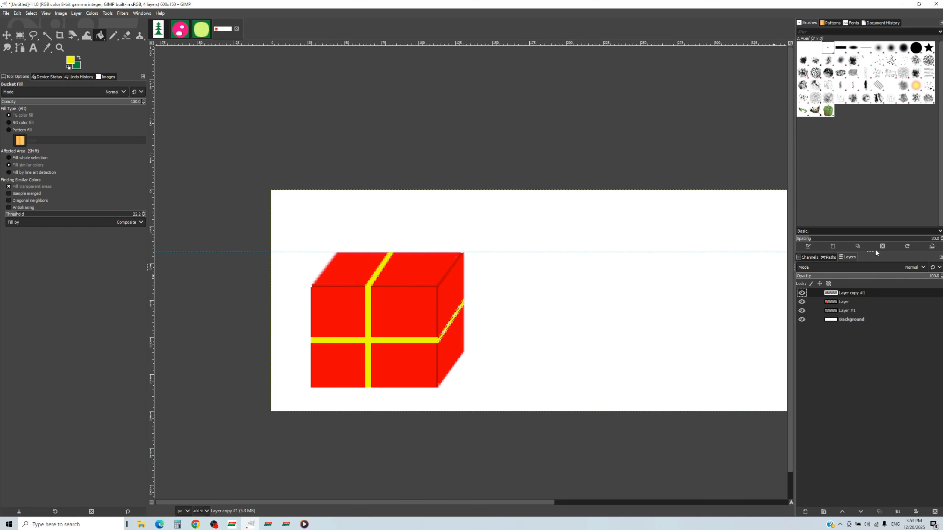
right_click(873, 294)
click(897, 123)
right_click(852, 293)
click(891, 118)
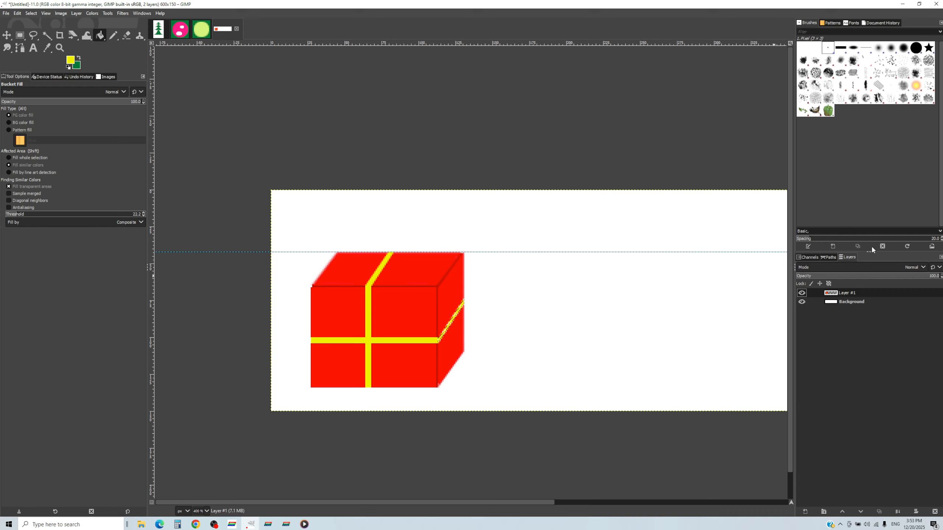
Copy the gift box onto a second layer and move the copy to the right of and slightly above the original
right_click(861, 290)
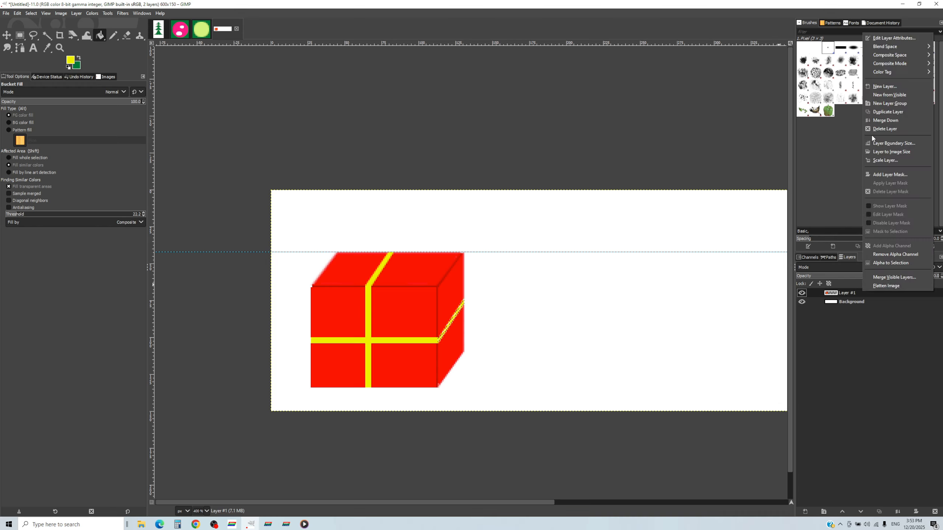
click(891, 113)
click(7, 35)
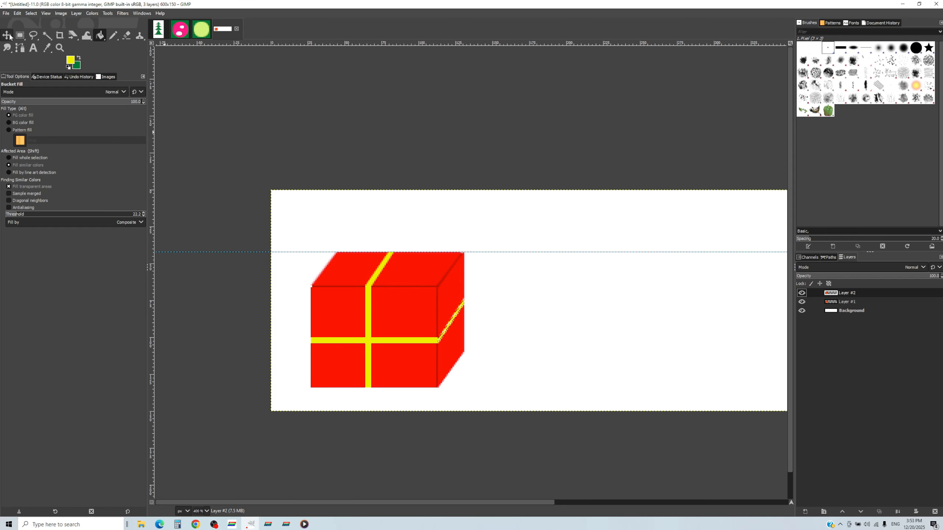
drag(399, 322, 580, 281)
click(71, 37)
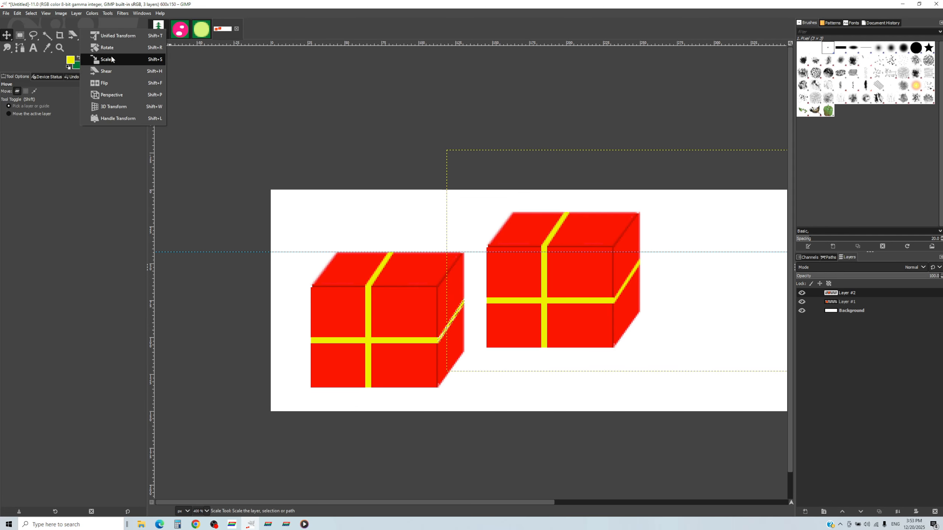
click(107, 60)
click(572, 279)
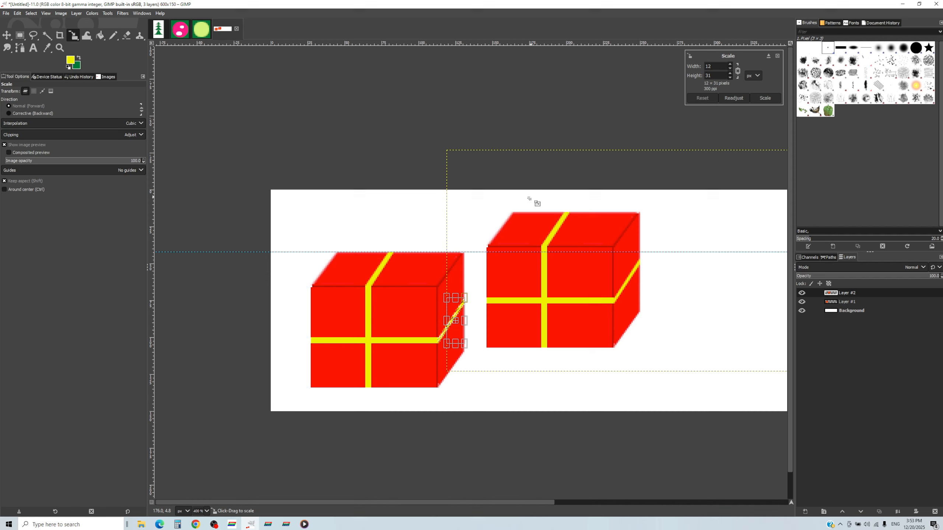
key(Escape)
Clear the leftover selection and flatten the copied gift box by scaling its layer to 600 × 103 px
click(21, 36)
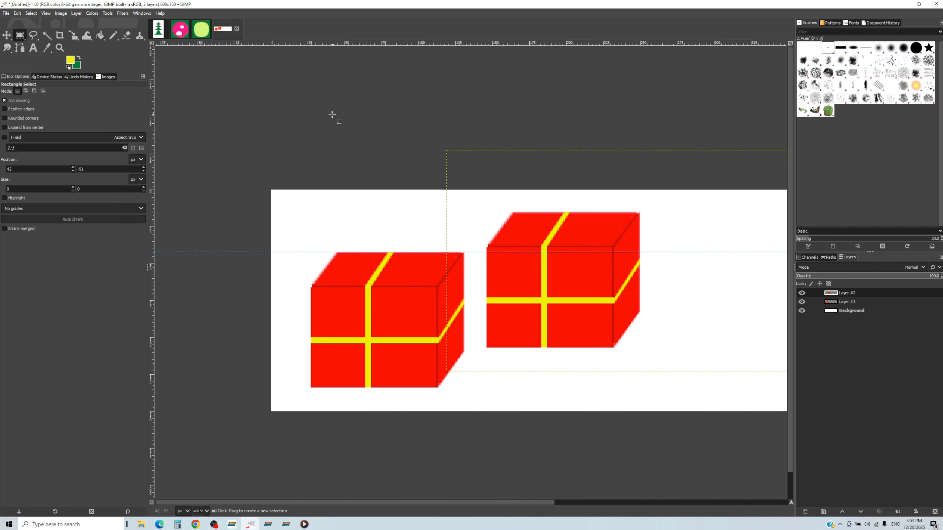
click(73, 36)
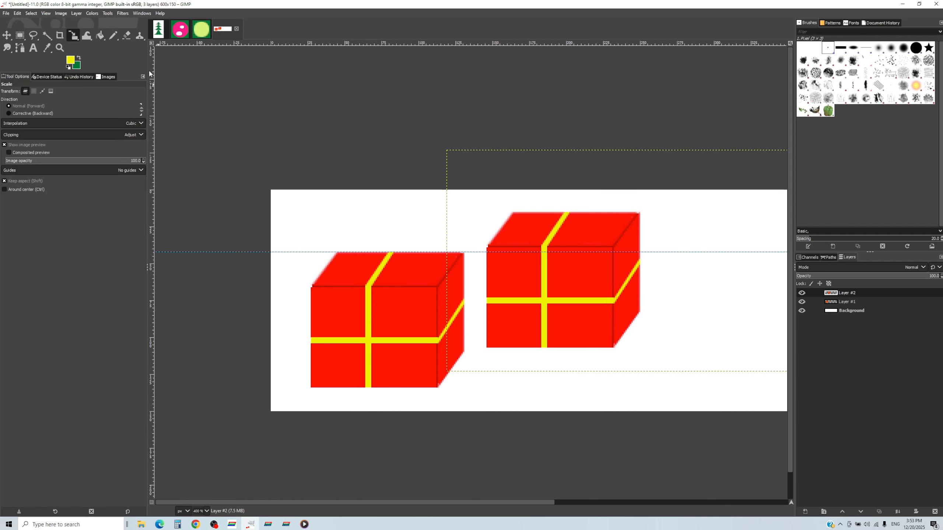
click(579, 247)
scroll(480, 215, down, 2)
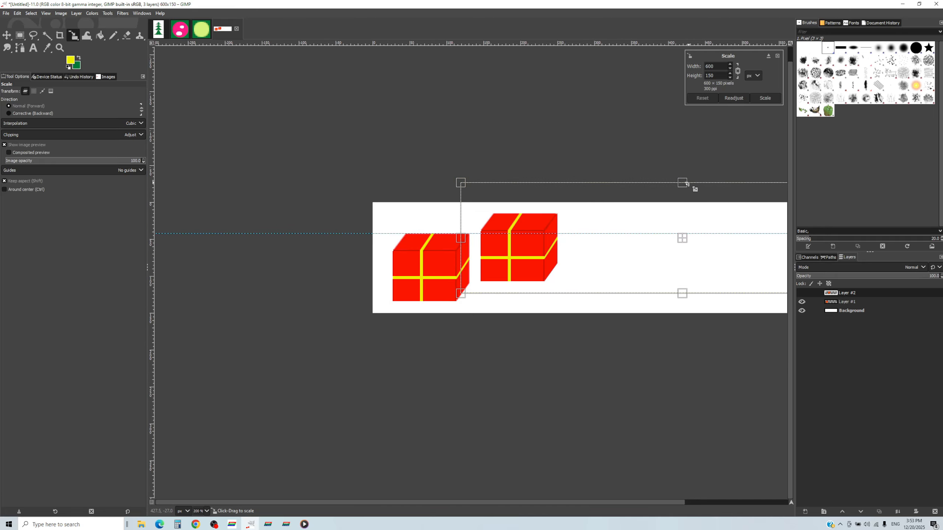
drag(683, 183, 684, 219)
key(shift)
click(763, 99)
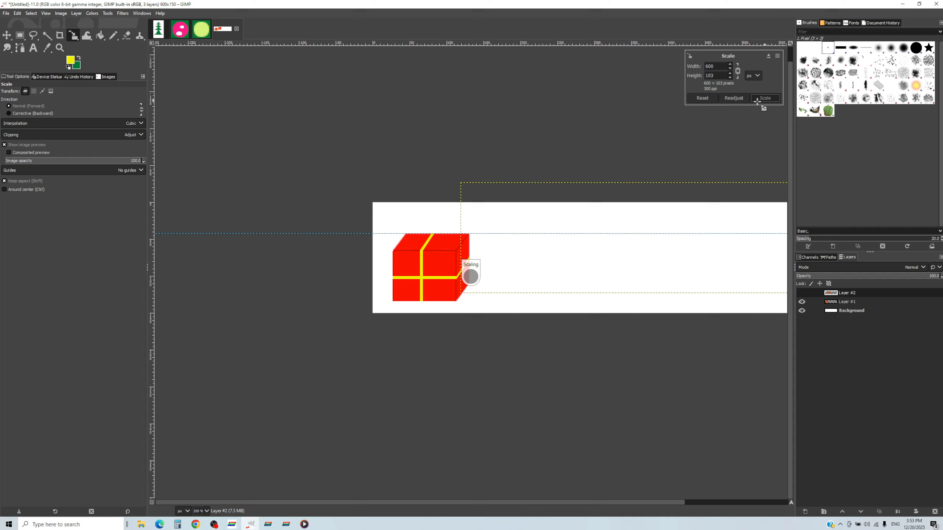
Set the foreground colour to dark blue (00169e) and bucket-fill all red face sections of the flattened gift box
click(71, 60)
drag(69, 70, 94, 70)
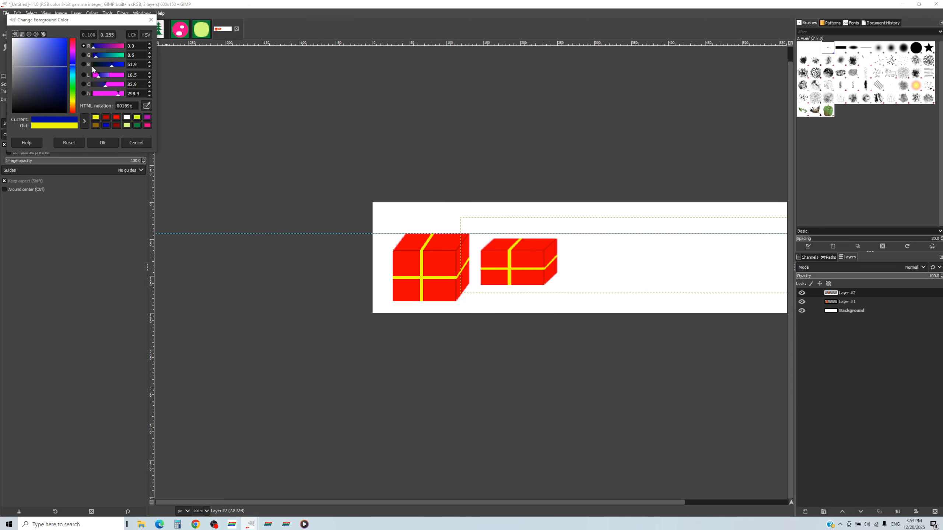
click(102, 142)
click(99, 36)
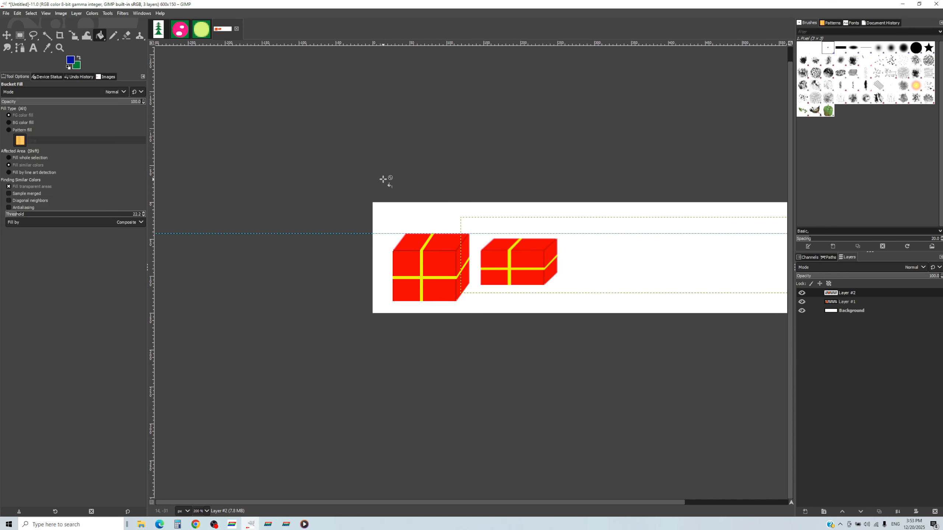
scroll(520, 236, up, 1)
ctrl+scroll(507, 279, up, 2)
click(484, 266)
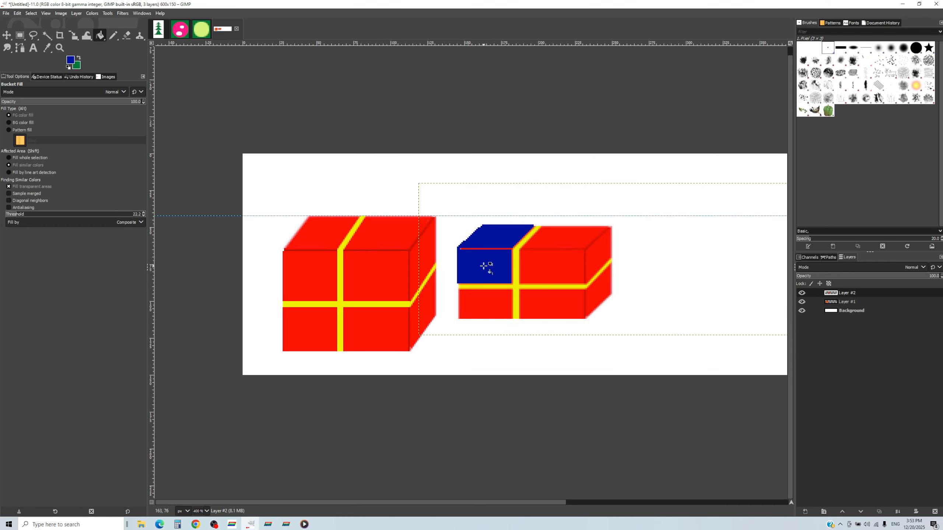
click(558, 269)
click(566, 244)
click(603, 288)
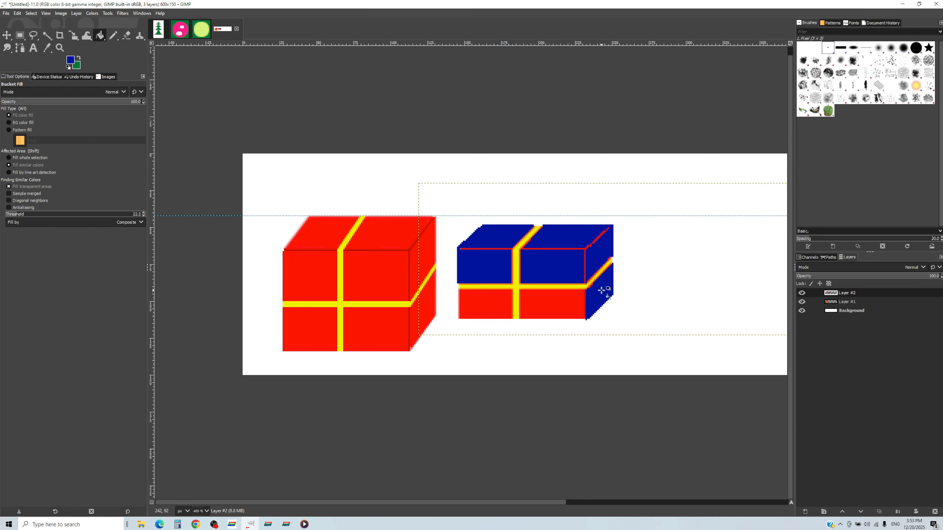
click(566, 305)
click(501, 308)
Duplicate the original red gift box layer and move the copy to the right of the blue box
ctrl+scroll(442, 296, down, 2)
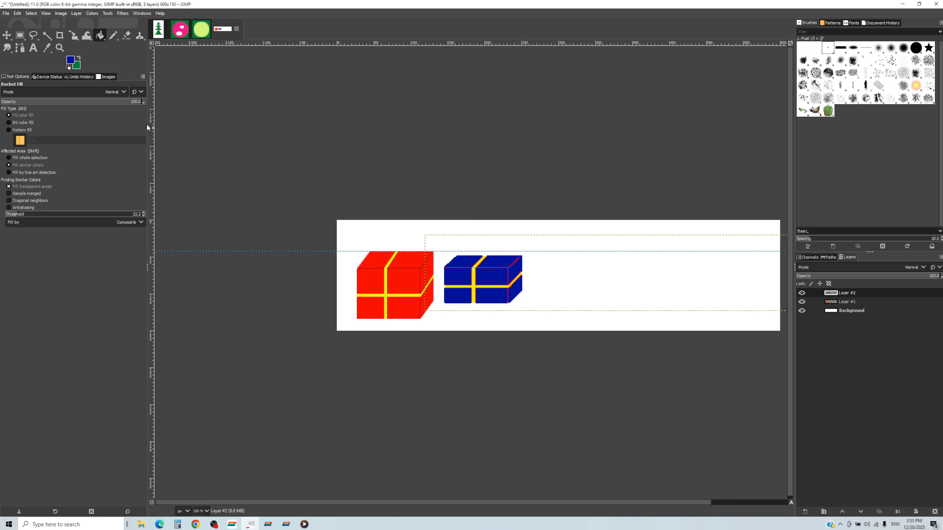
right_click(853, 304)
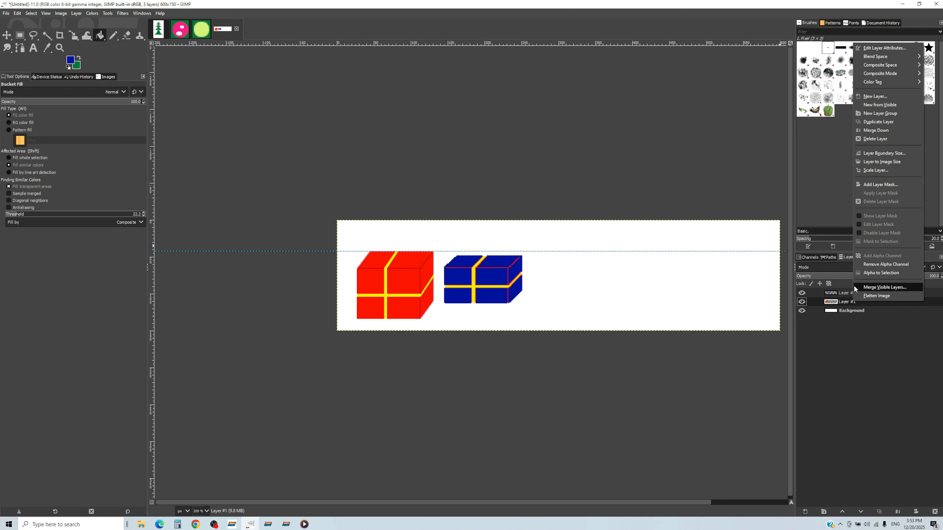
click(881, 122)
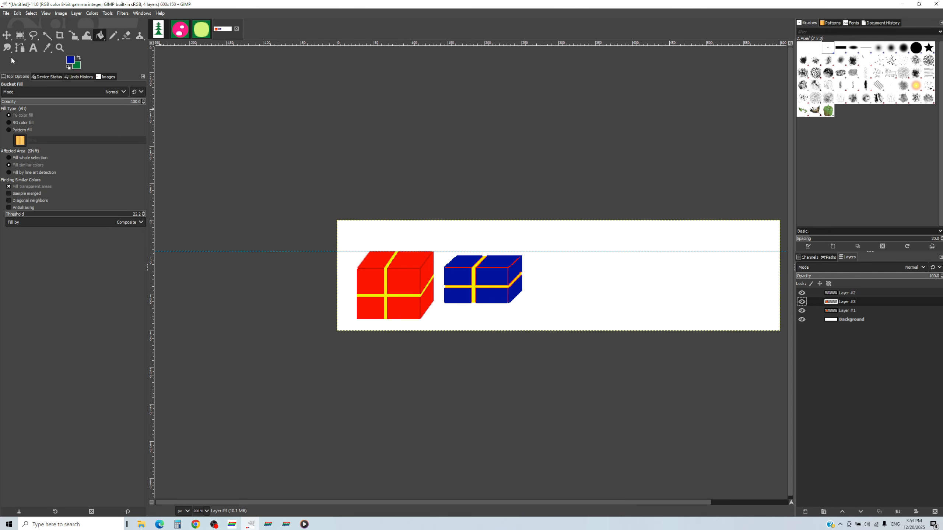
click(6, 35)
drag(398, 283, 588, 288)
Narrow the new red copy by scaling its layer to 342 × 150 px and move it back near the blue box
drag(74, 35, 115, 59)
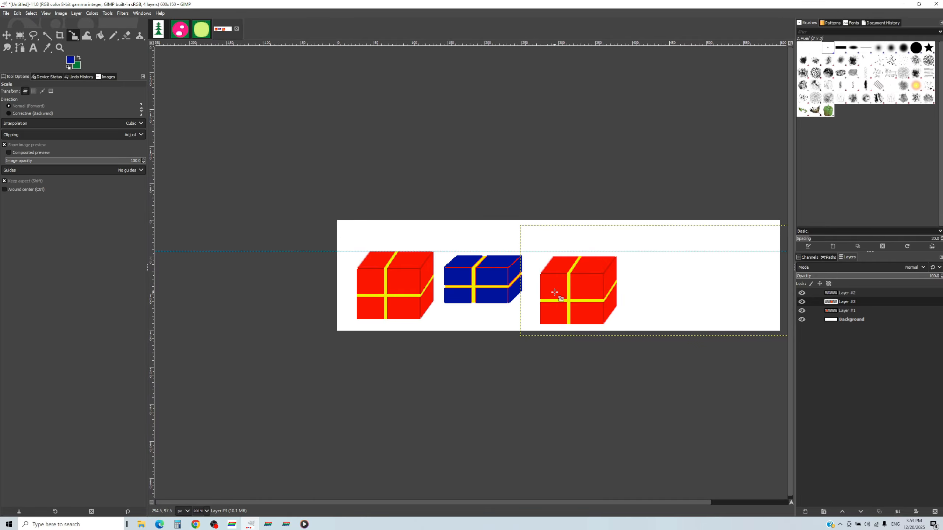
click(554, 290)
drag(520, 281, 709, 297)
key(Caps_Lock)
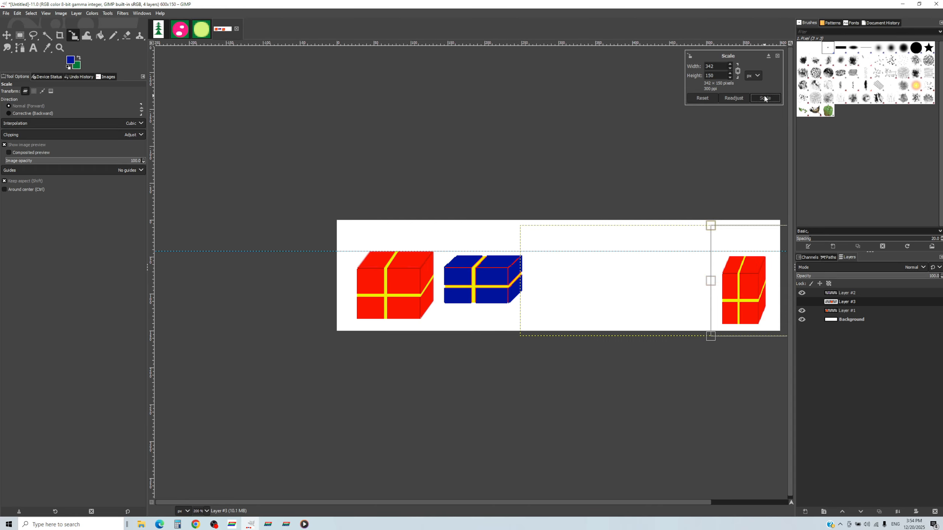
click(764, 98)
click(6, 35)
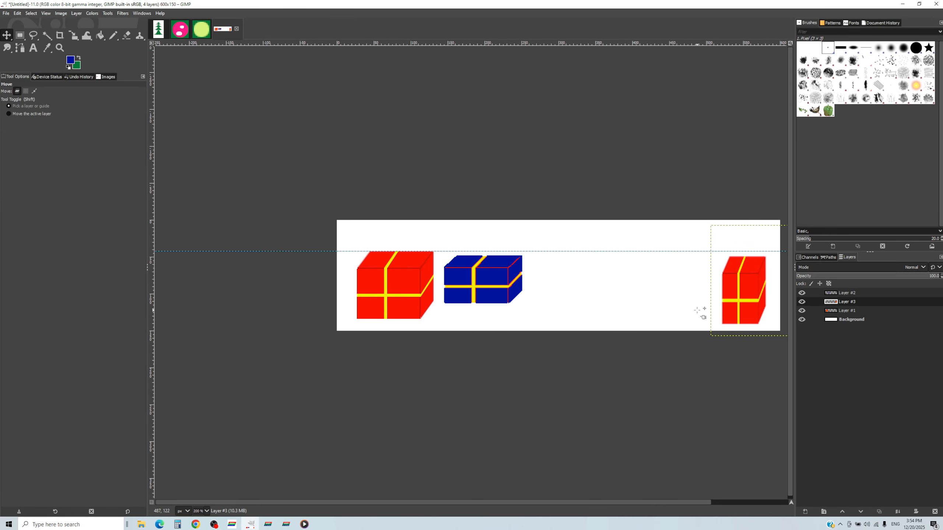
drag(760, 299, 594, 294)
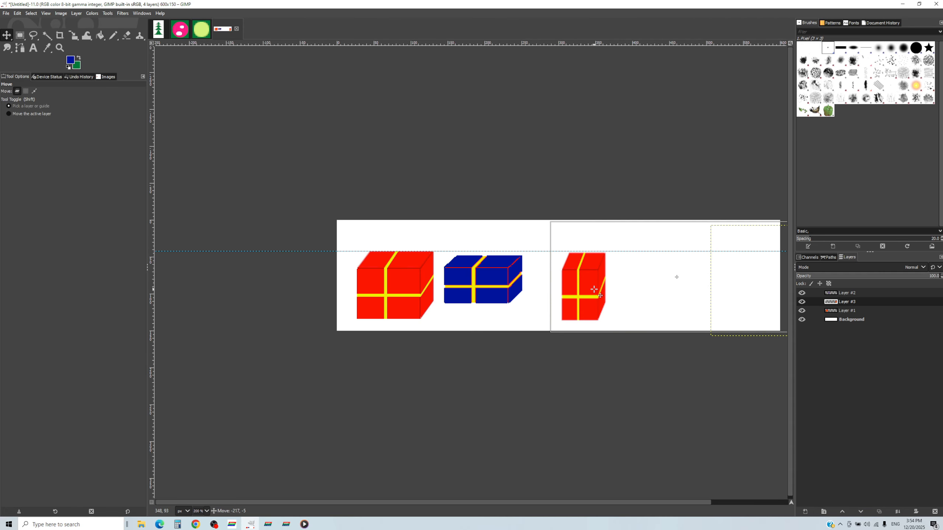
Set the foreground colour to magenta (ff00fa) and bucket-fill all red face sections of the narrow gift box
click(69, 61)
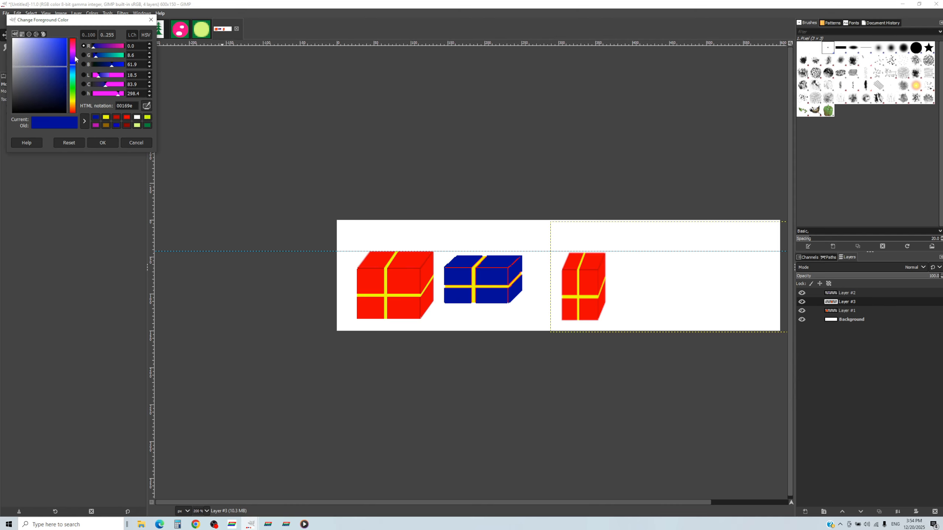
drag(73, 54, 78, 40)
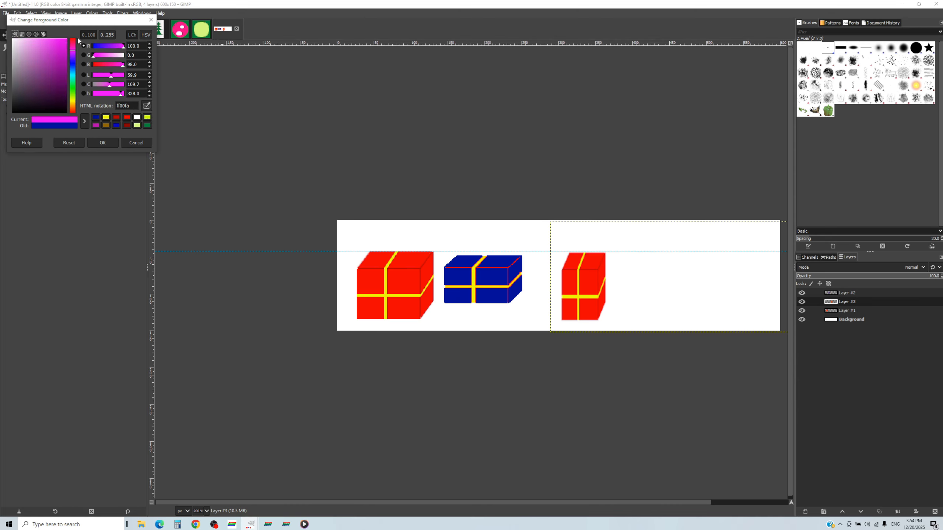
click(115, 143)
key(shift+b)
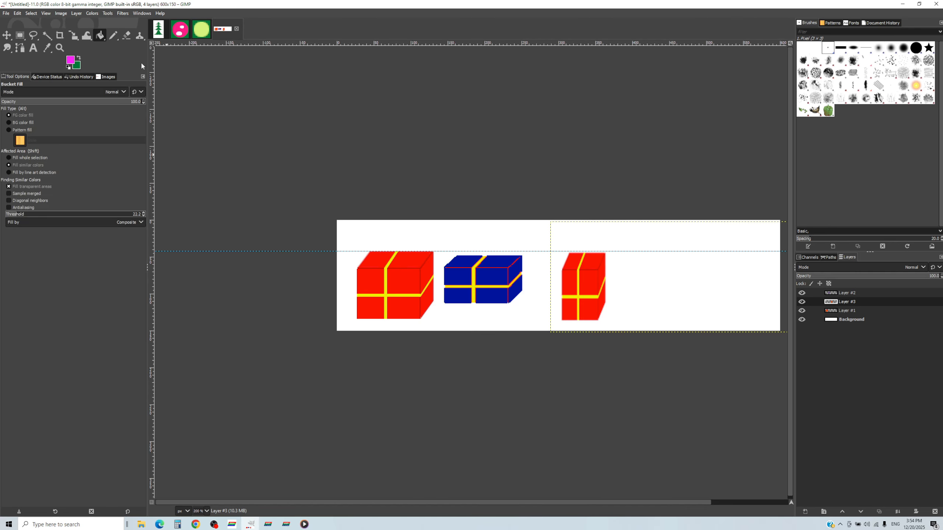
click(568, 282)
click(584, 285)
click(591, 263)
click(601, 275)
click(602, 298)
click(587, 310)
click(569, 310)
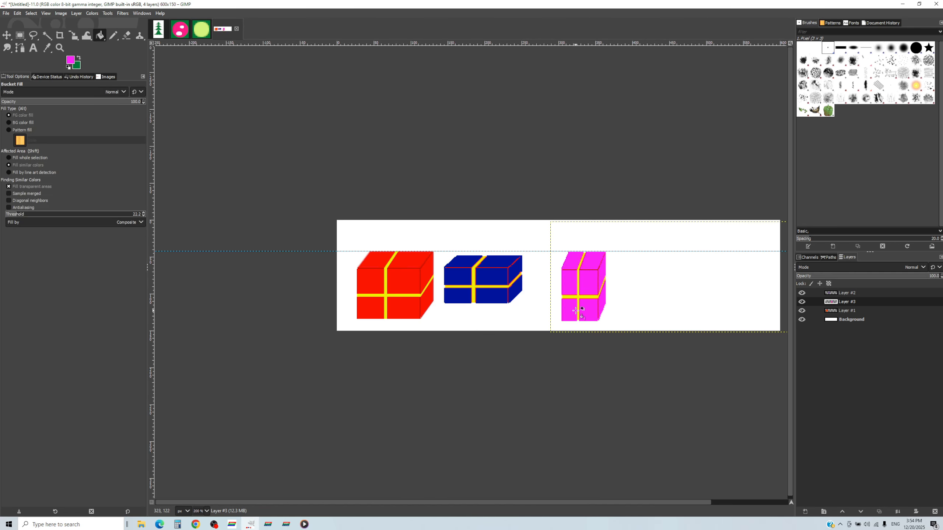
Duplicate the original red gift box layer again and move the copy to the right of the magenta box
key(minus)
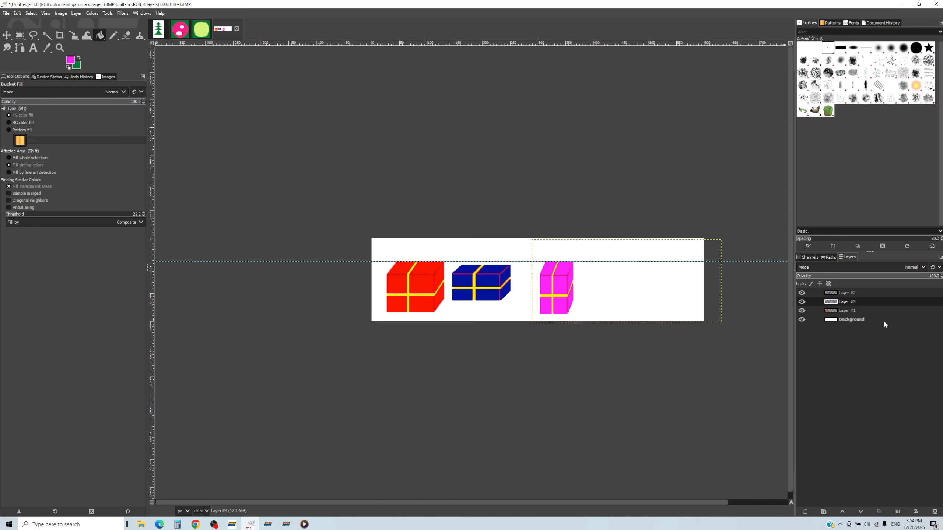
right_click(851, 310)
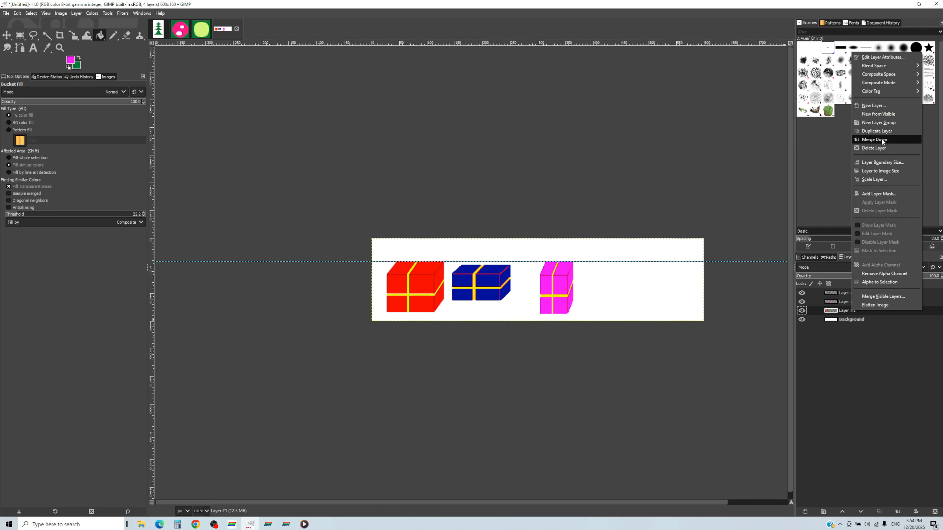
click(877, 131)
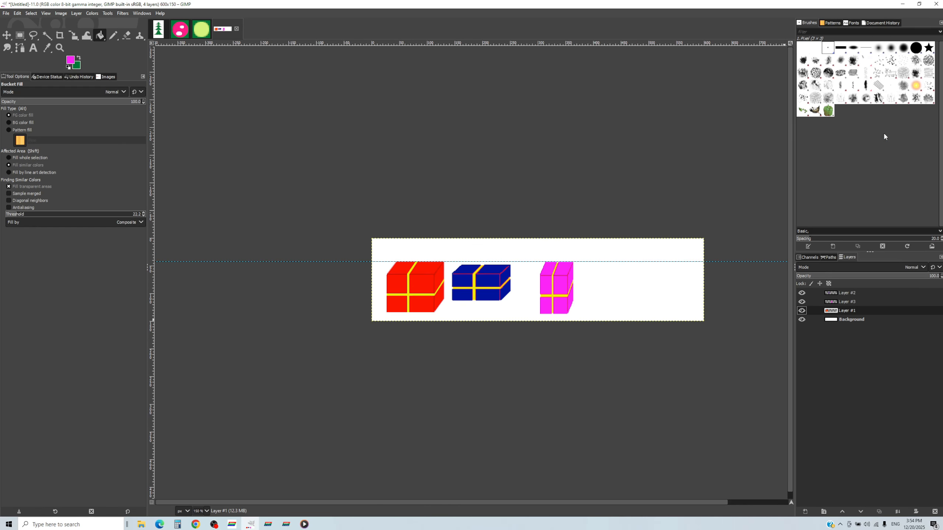
click(7, 36)
drag(405, 284, 622, 275)
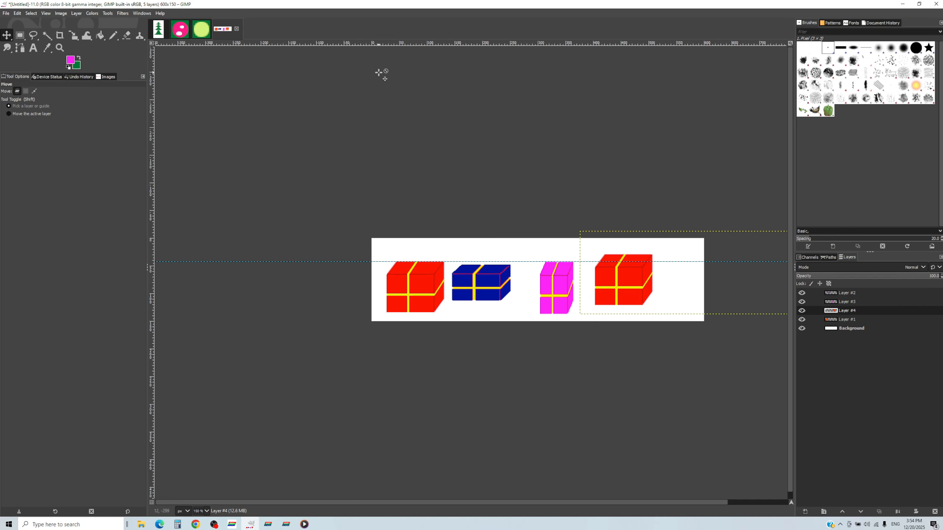
Hide the three copied box layers and start an image export with a new folder named Presents inside ICON
drag(801, 294, 804, 311)
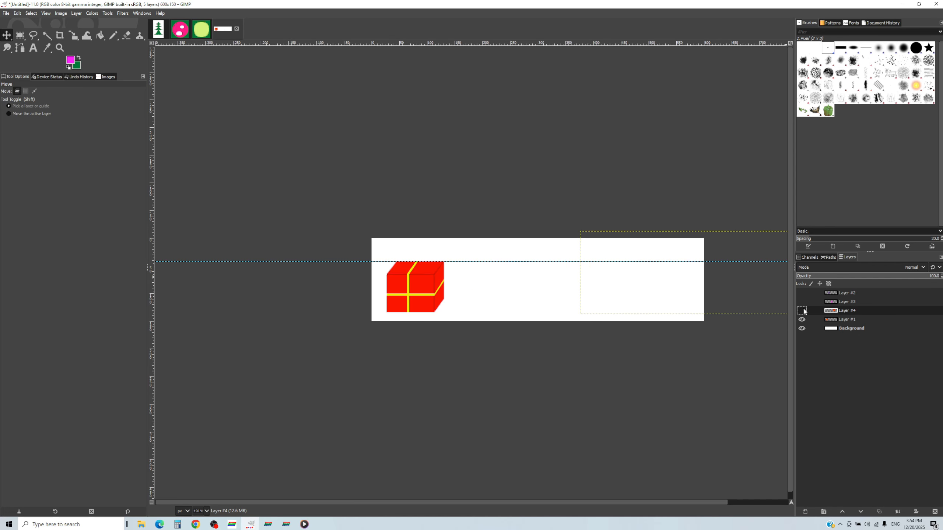
click(6, 14)
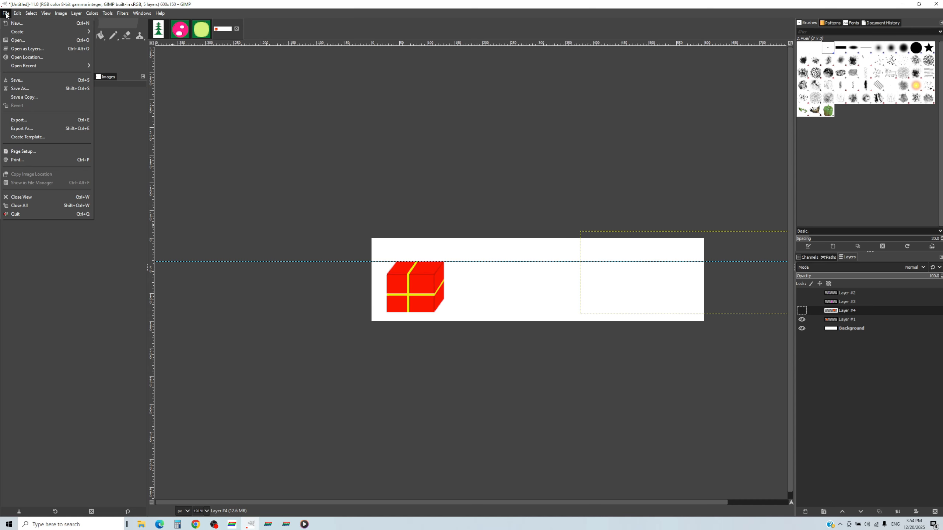
click(36, 127)
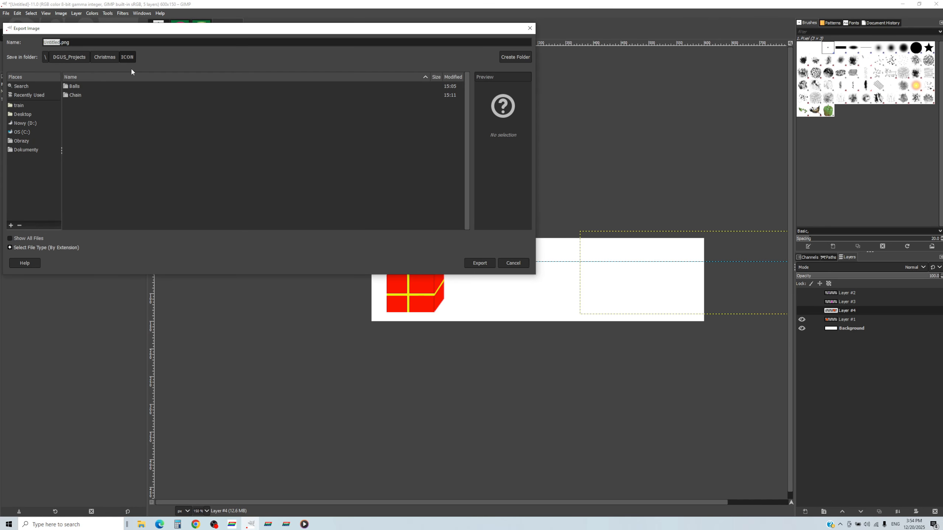
click(515, 57)
text(pR)
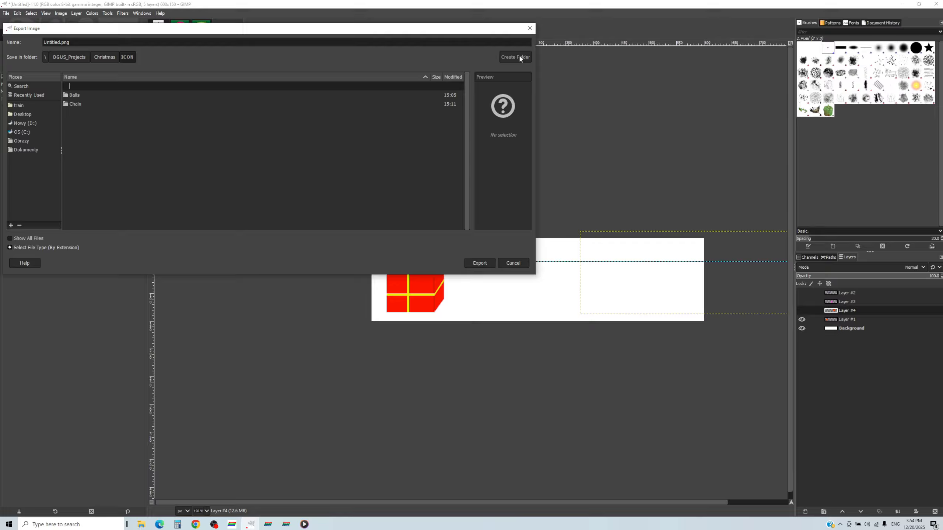
text(pRESENTS)
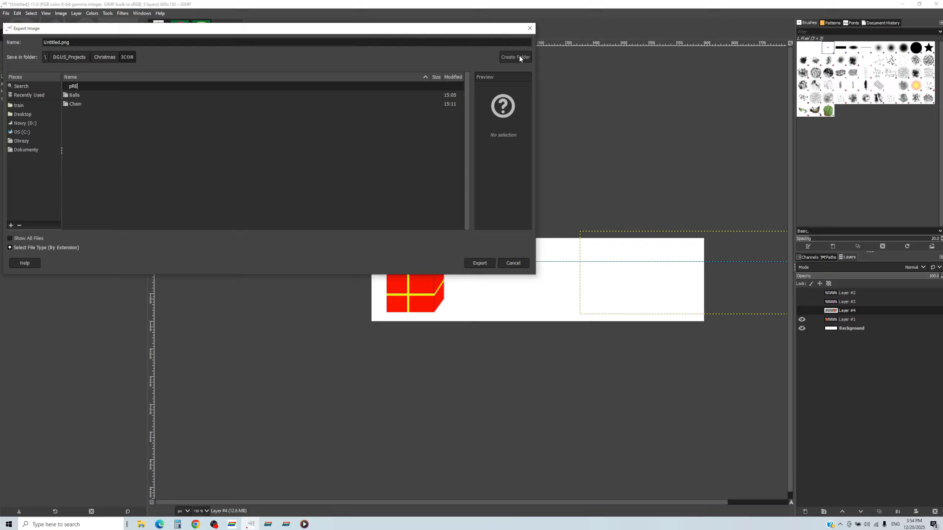
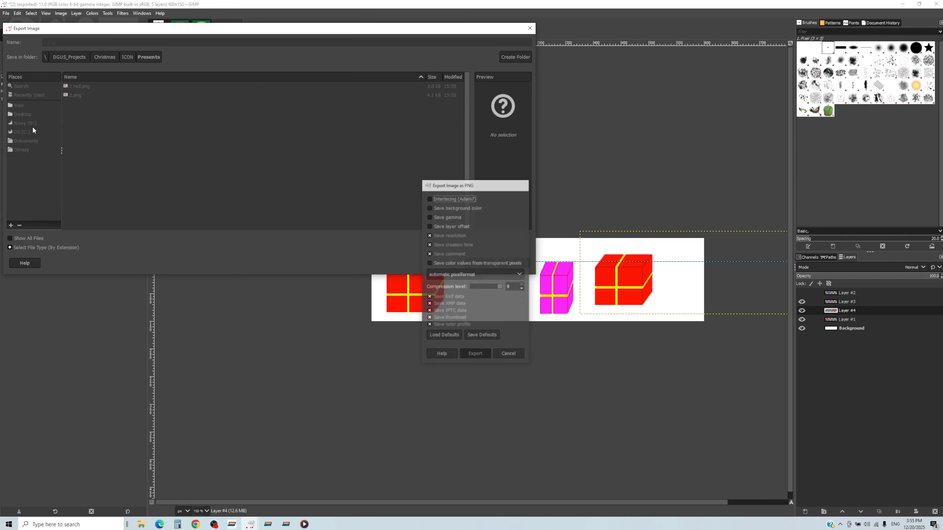
Finish the 3.png export, show the blue box's layer and export all four gift boxes as 4.png in the Presents folder
key(Return)
click(802, 293)
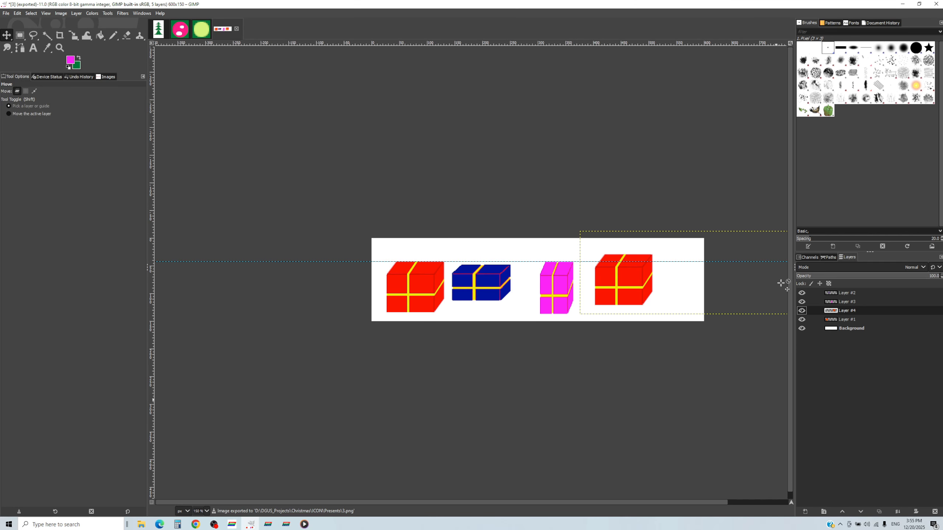
click(5, 13)
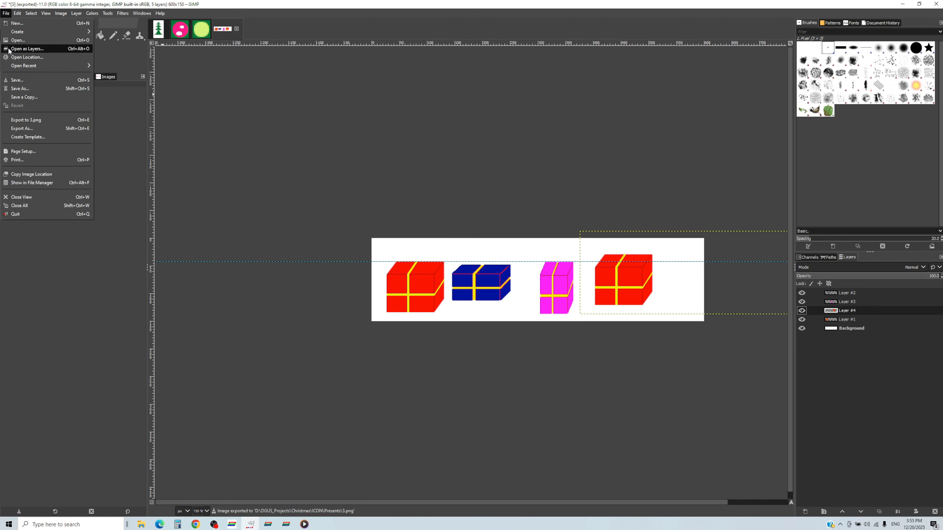
click(31, 131)
text(4)
key(Return)
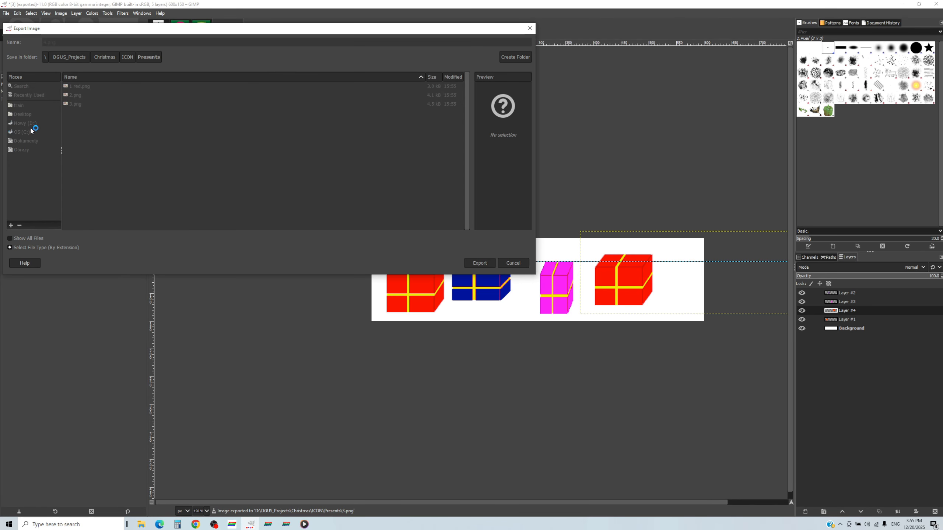
key(Return)
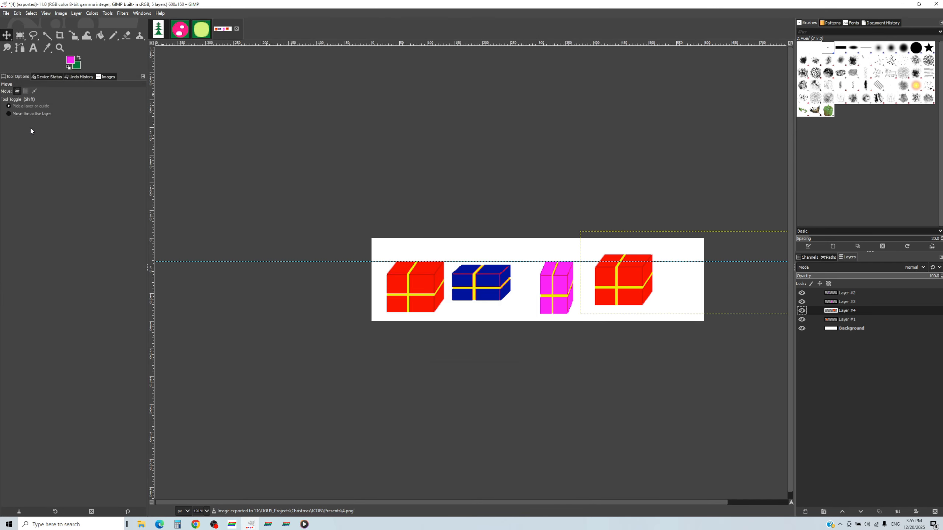
Switch to the DwinPCKits ICL Tool and load the project's ICON/Presents folder as the picture directory
click(286, 524)
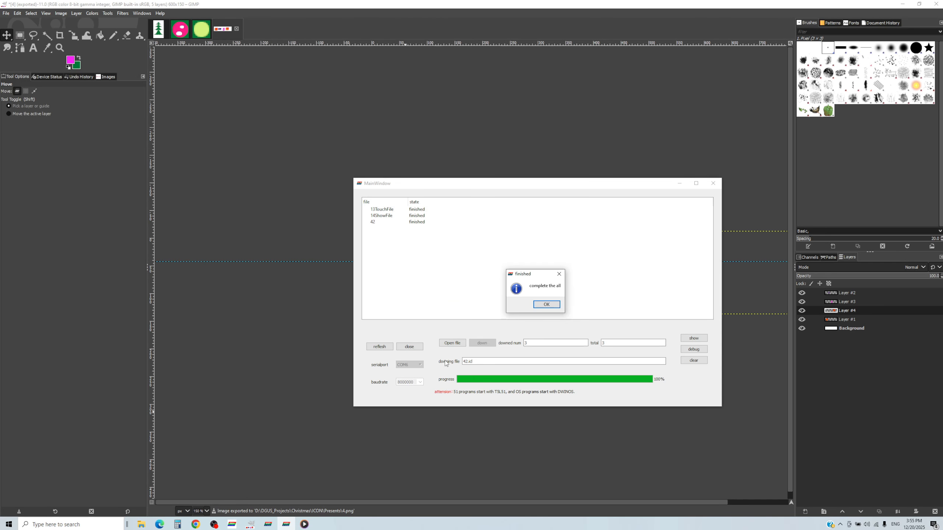
click(268, 524)
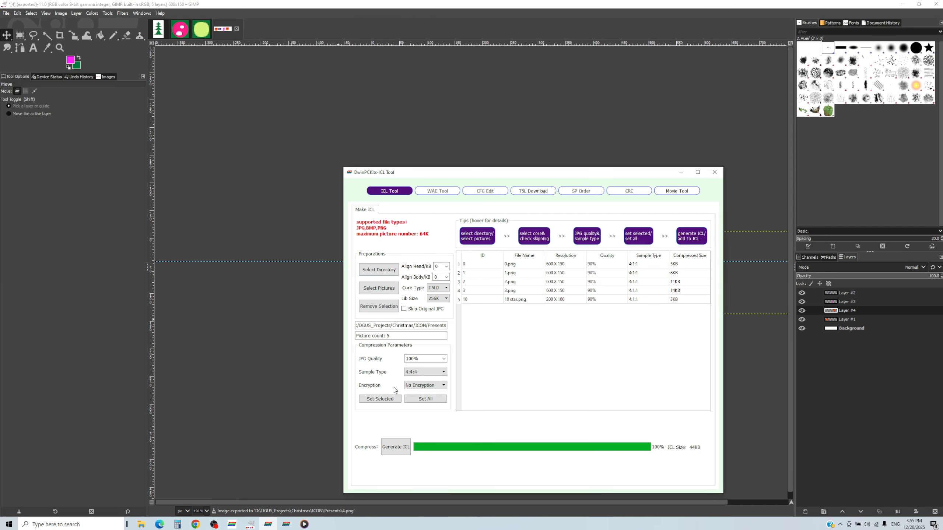
click(379, 269)
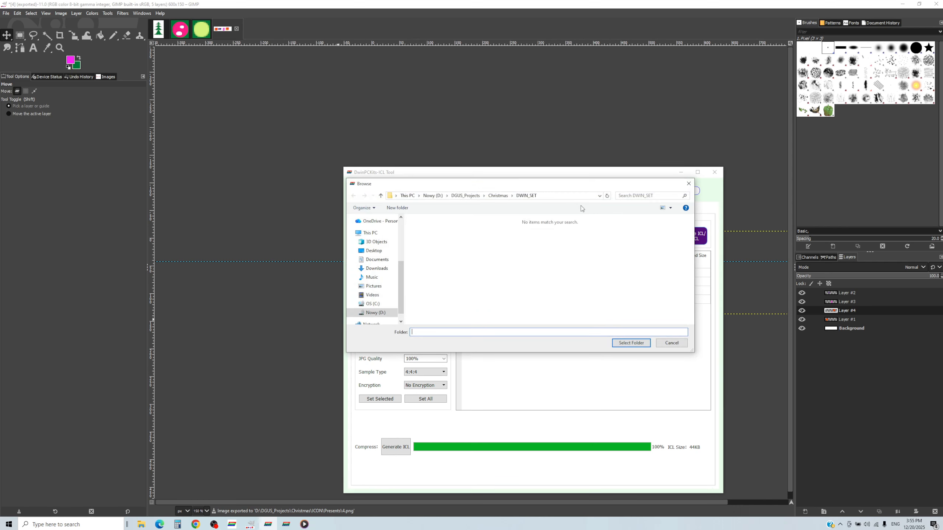
click(505, 196)
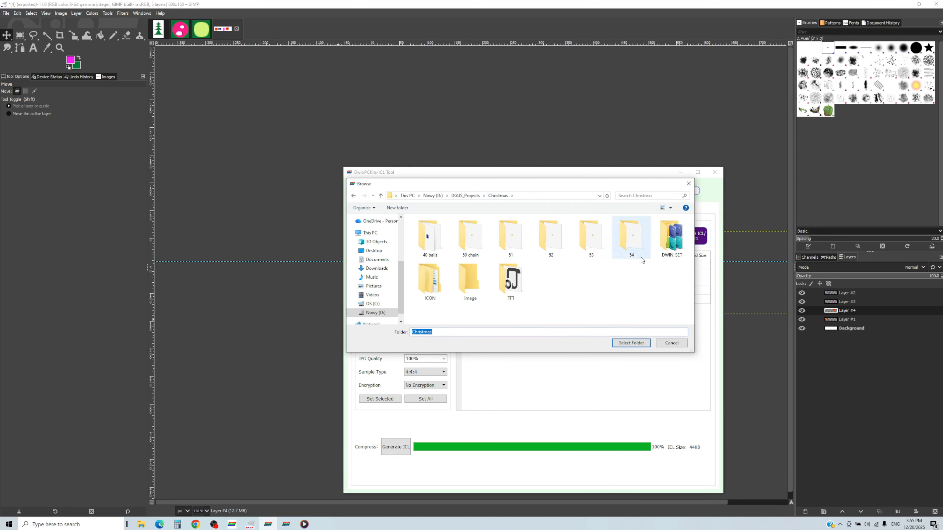
double_click(427, 286)
click(430, 245)
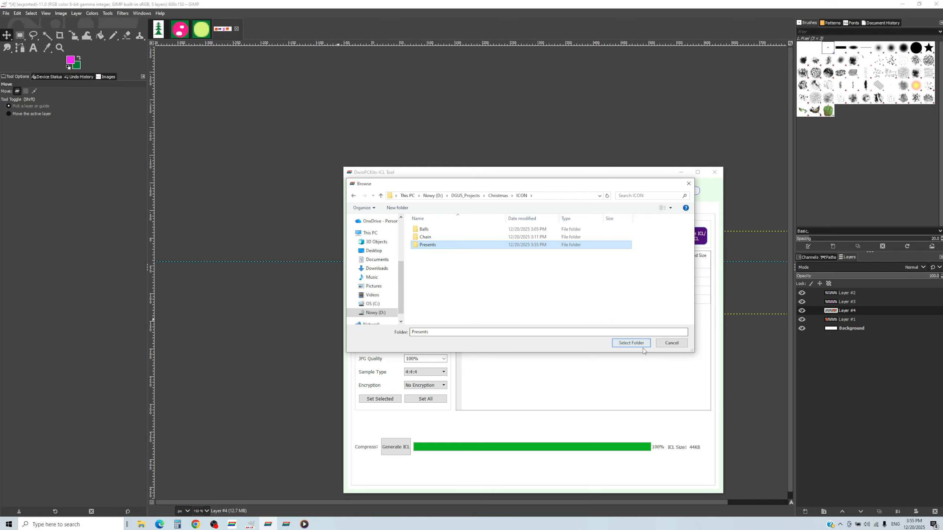
click(631, 343)
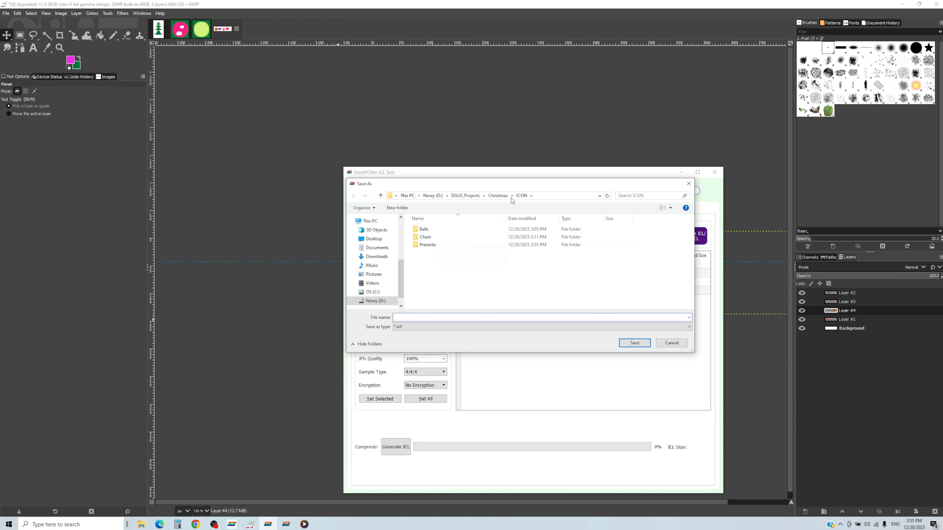
Generate the ICL from the gift box pictures and save it as 42 in the Christmas project's DWIN_SET folder
click(505, 199)
double_click(671, 236)
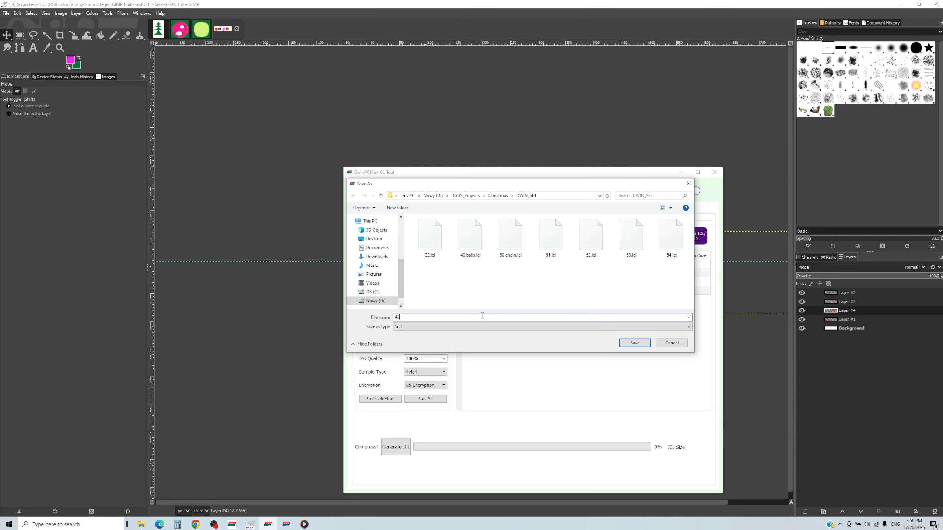
click(482, 316)
text(42)
key(Return)
key(Return)
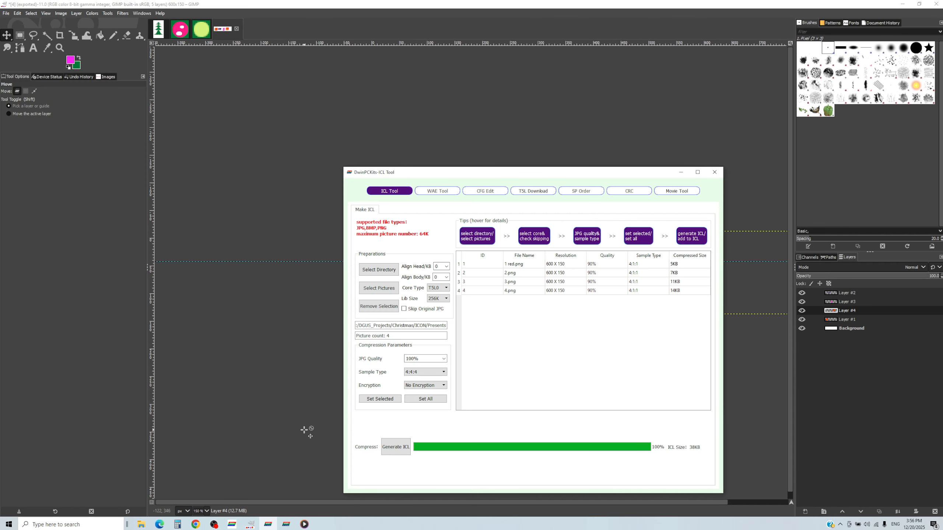
In DWIN DGUS, draw a variable icon across the full page width below the tree and assign 42.icl as its icon file
click(232, 524)
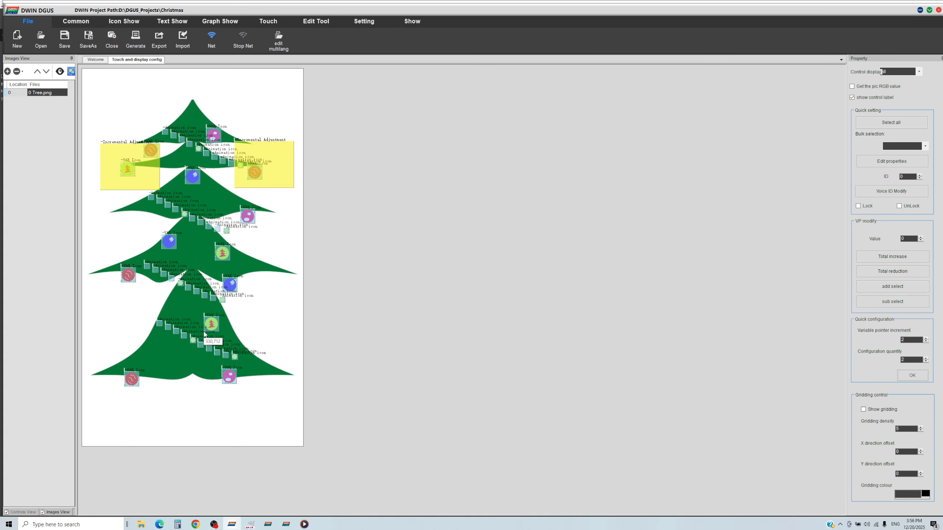
click(88, 22)
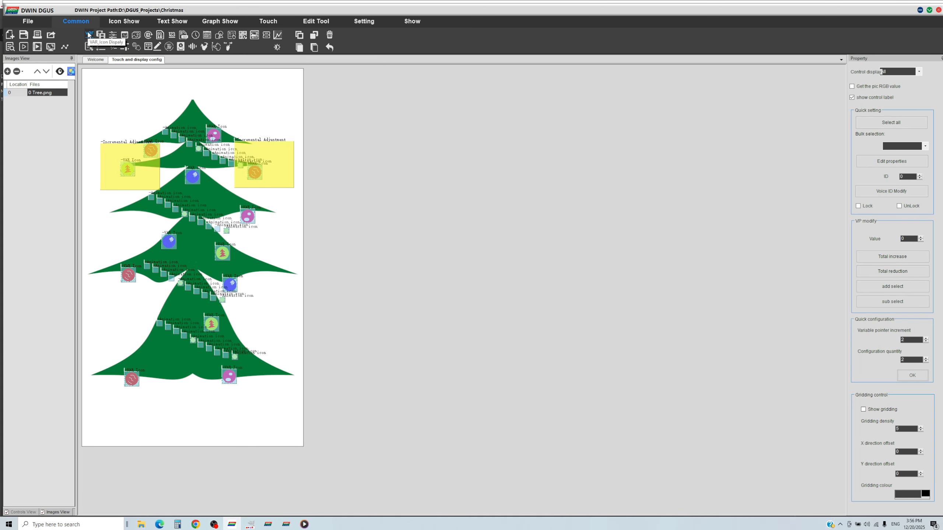
click(89, 35)
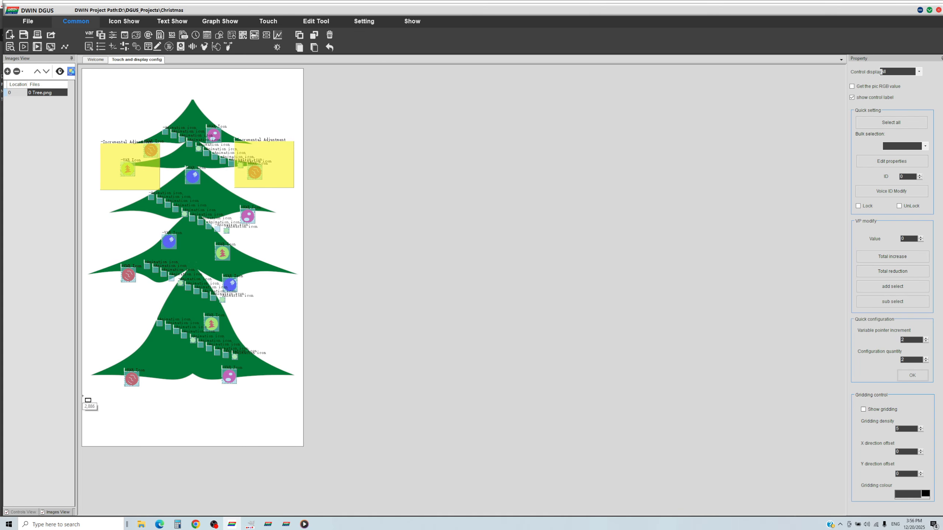
drag(83, 393, 358, 497)
click(927, 130)
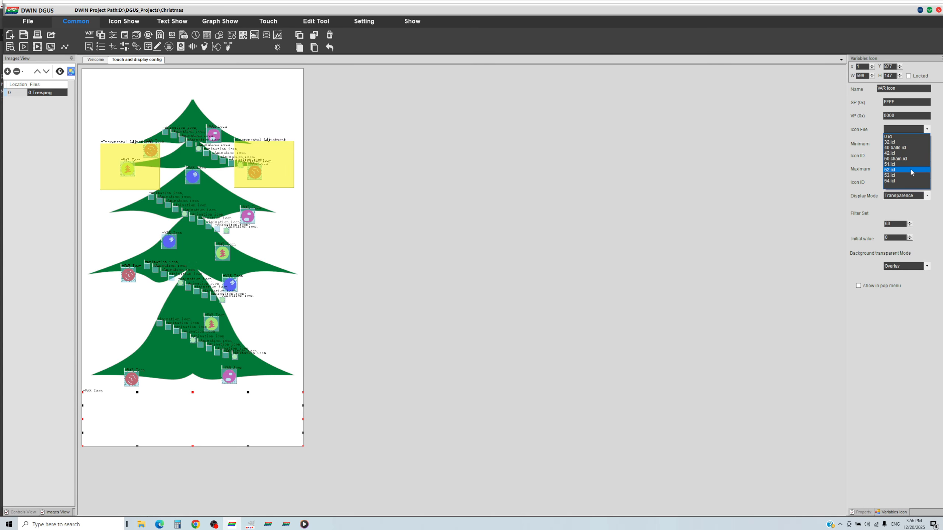
click(909, 153)
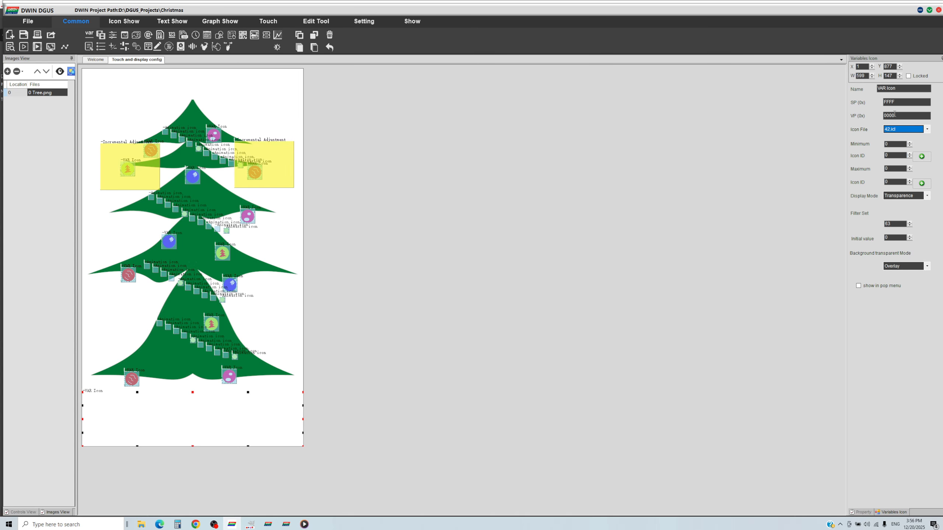
Set the variable icon's VP to 2050 and its maximum to 4, with icon 4 as the maximum's icon ID
double_click(904, 116)
text(205)
click(922, 183)
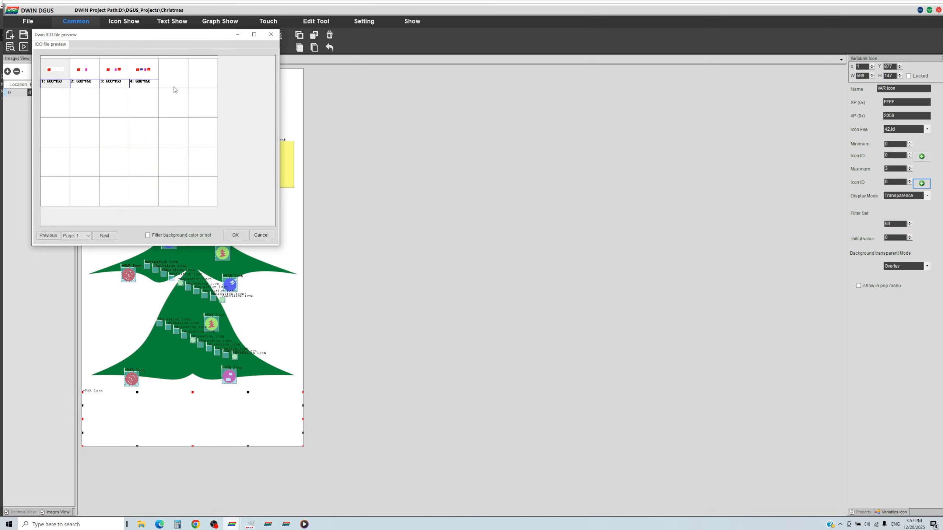
double_click(145, 76)
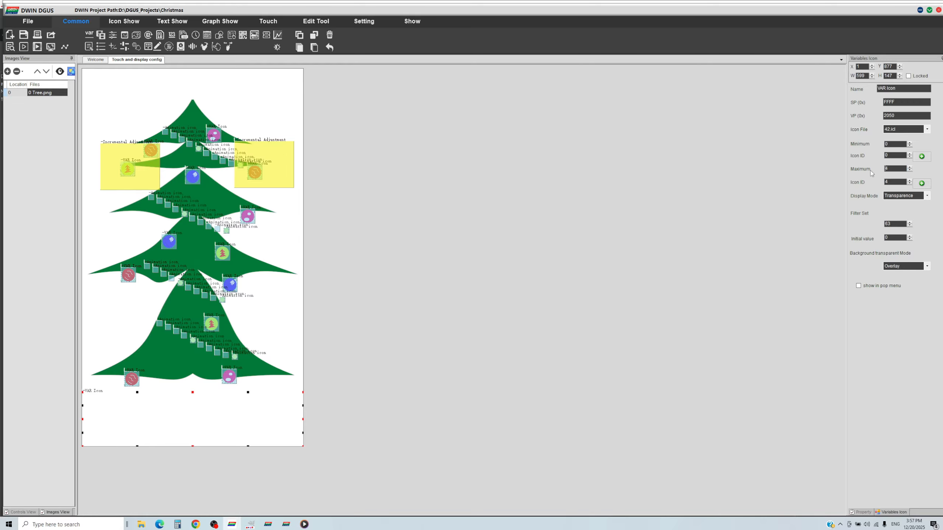
click(275, 310)
click(180, 406)
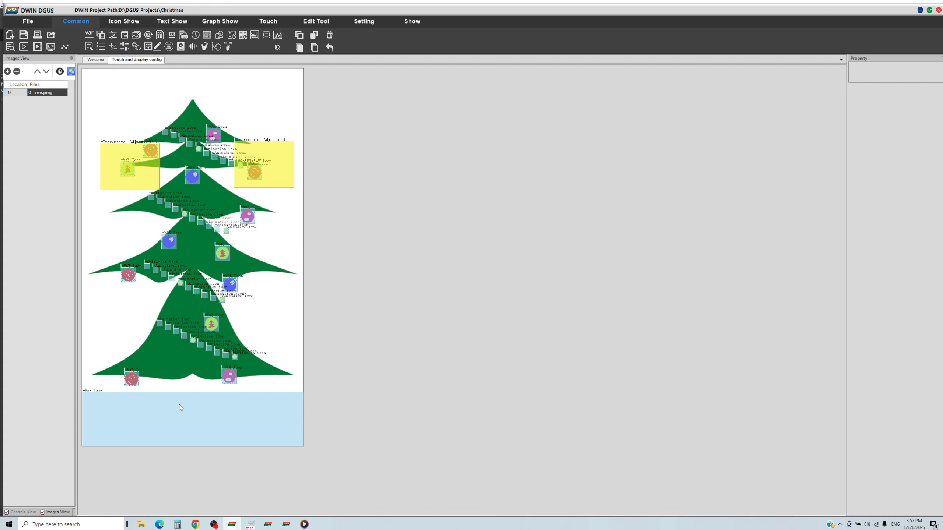
Draw an Incremental Adjustment touch area over the gift icon and widen it to the full page width
click(112, 48)
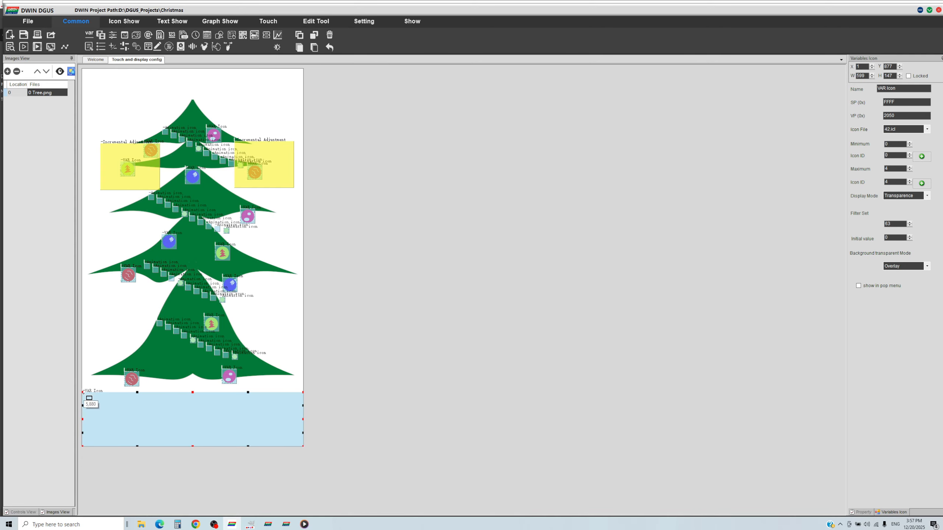
mouse_move(83, 396)
mouse_down()
mouse_move(302, 446)
mouse_move(137, 446)
mouse_up()
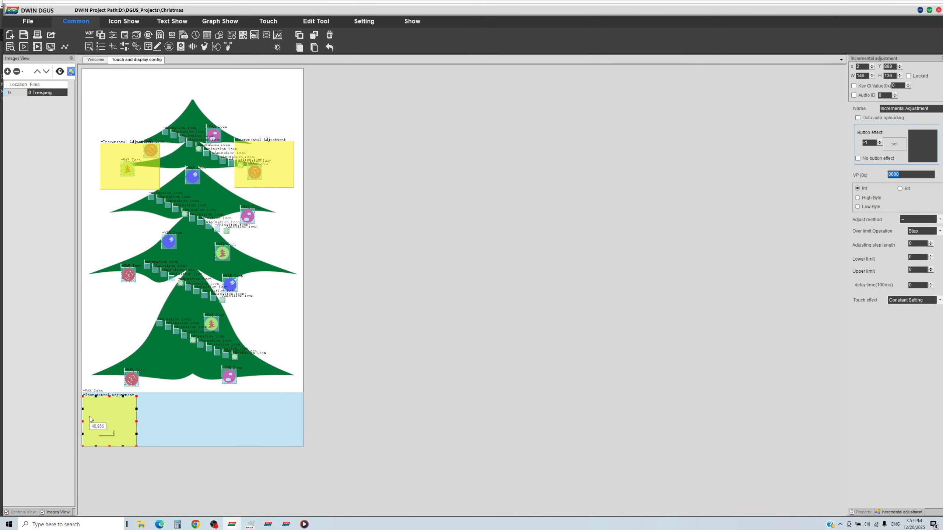
drag(376, 436, 742, 298)
Set the touch area's VP to 2050, adjust method to ++, over limit operation to Cycle, step length to 1 and upper limit to 4
text(205)
click(917, 219)
click(917, 232)
click(923, 230)
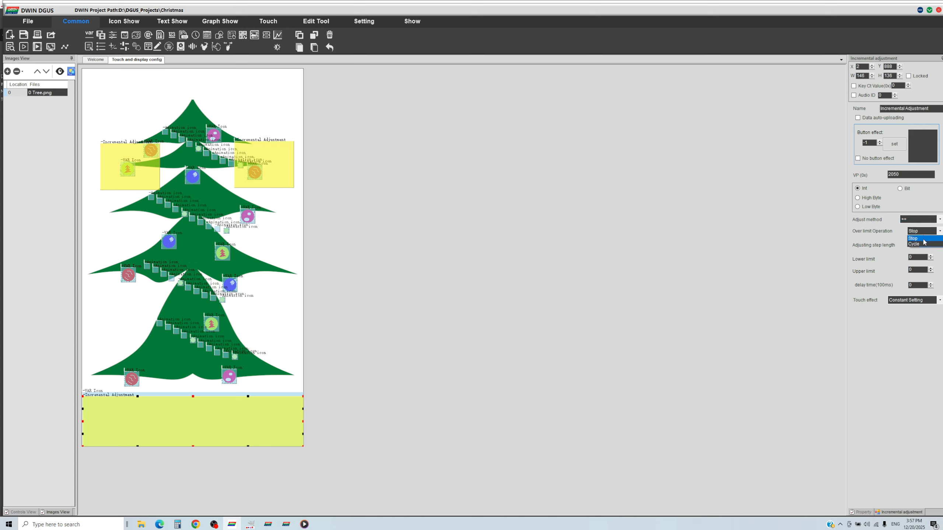
click(923, 244)
click(931, 243)
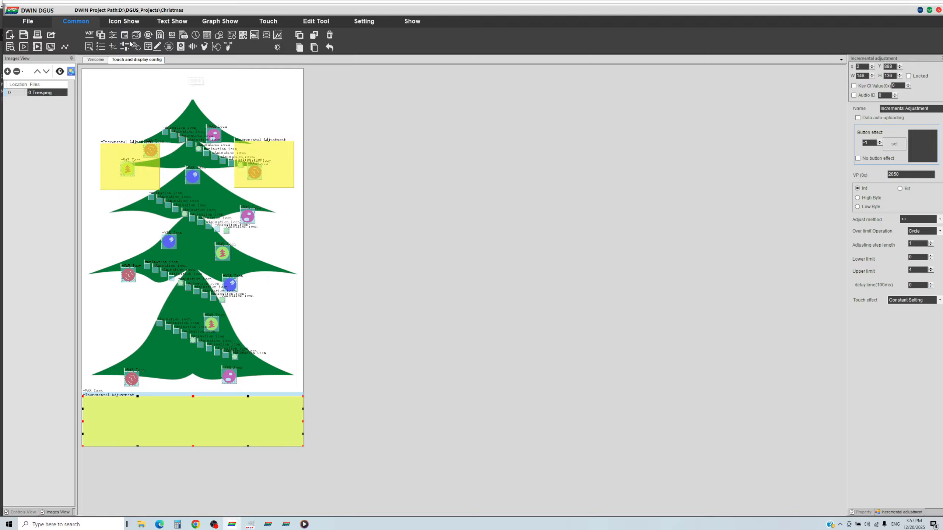
Save the project and generate its configuration files
click(36, 20)
click(65, 36)
key(Return)
click(136, 44)
key(Return)
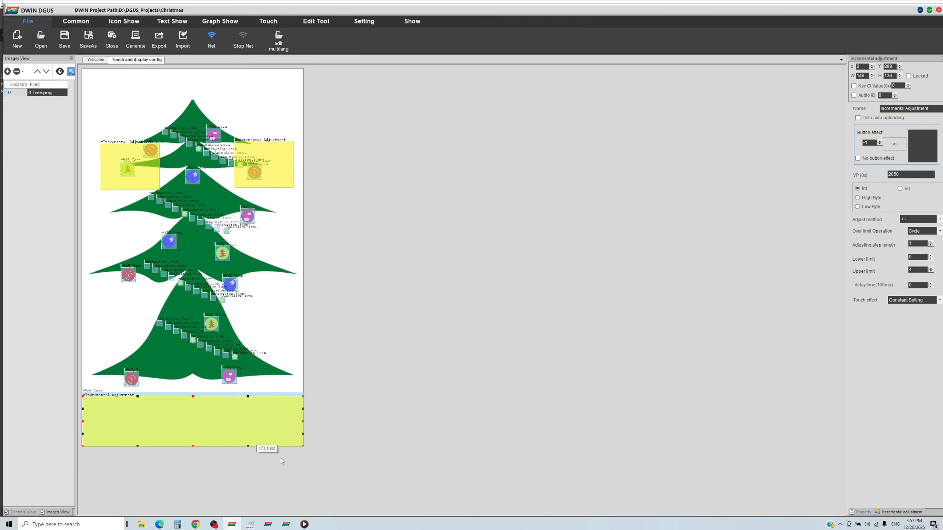
Switch to the serial download tool and download 13TouchFile.bin, 14ShowFile.bin and 42.icl from DWIN_SET to the display
click(290, 525)
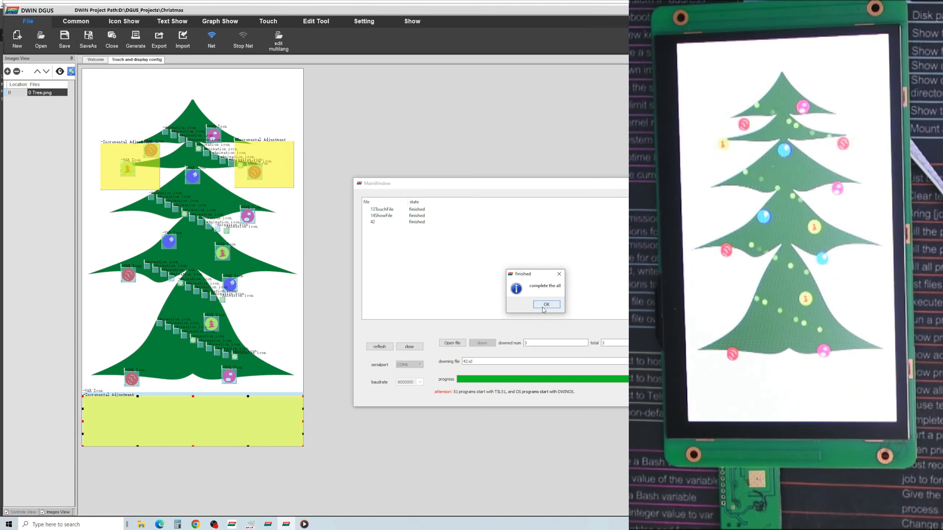
click(547, 305)
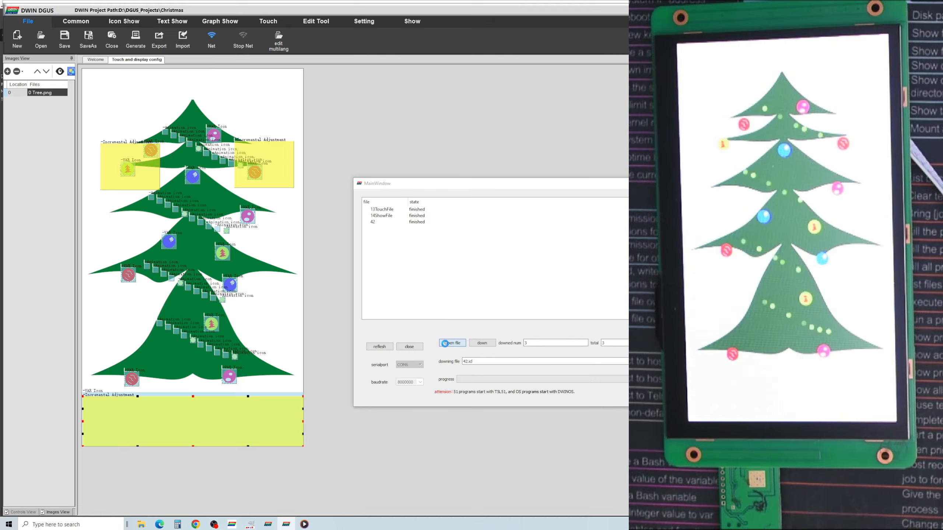
click(448, 342)
click(480, 249)
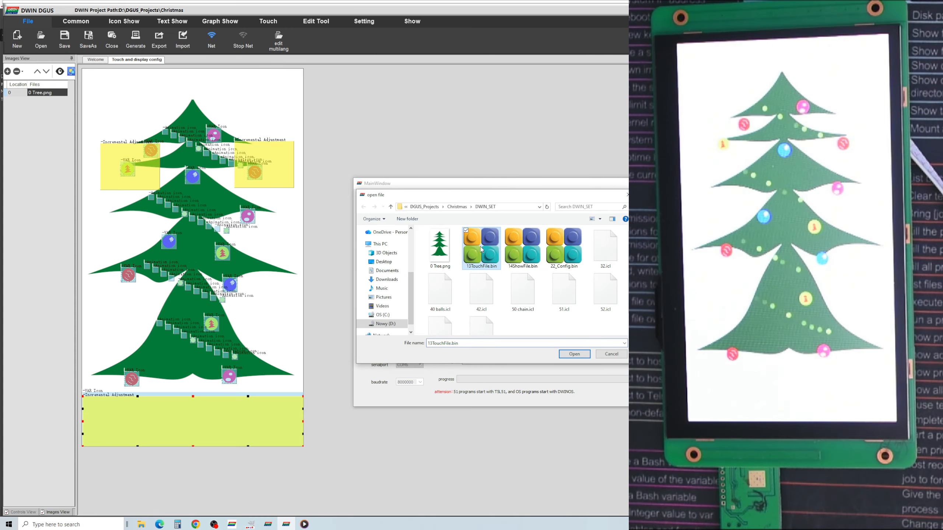
ctrl+click(515, 250)
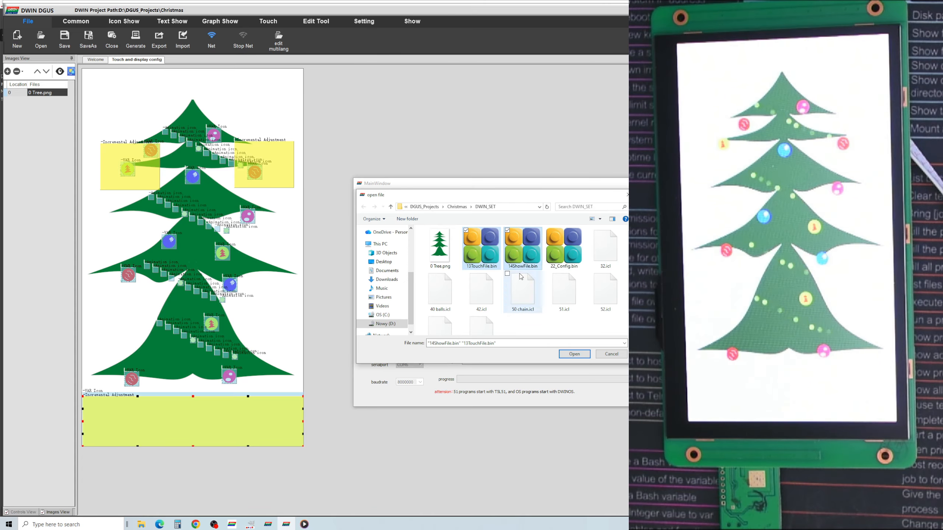
ctrl+click(494, 302)
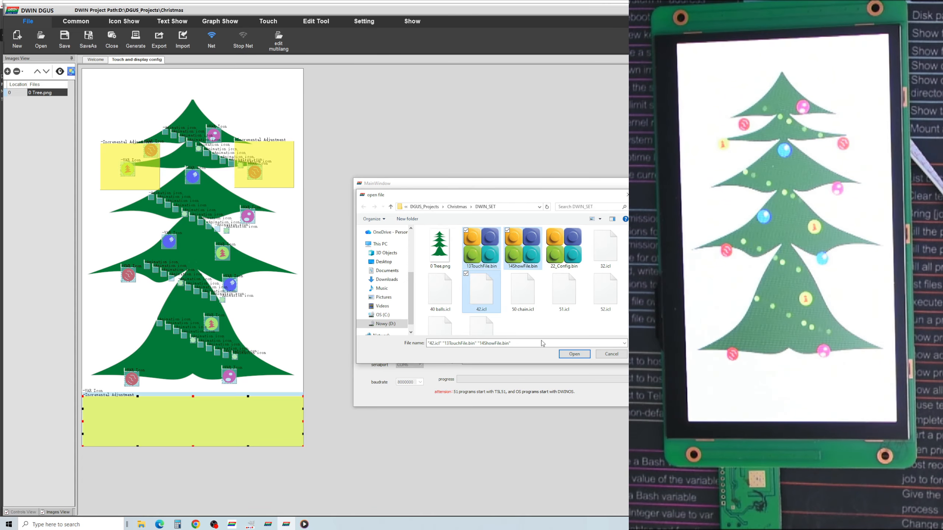
click(575, 355)
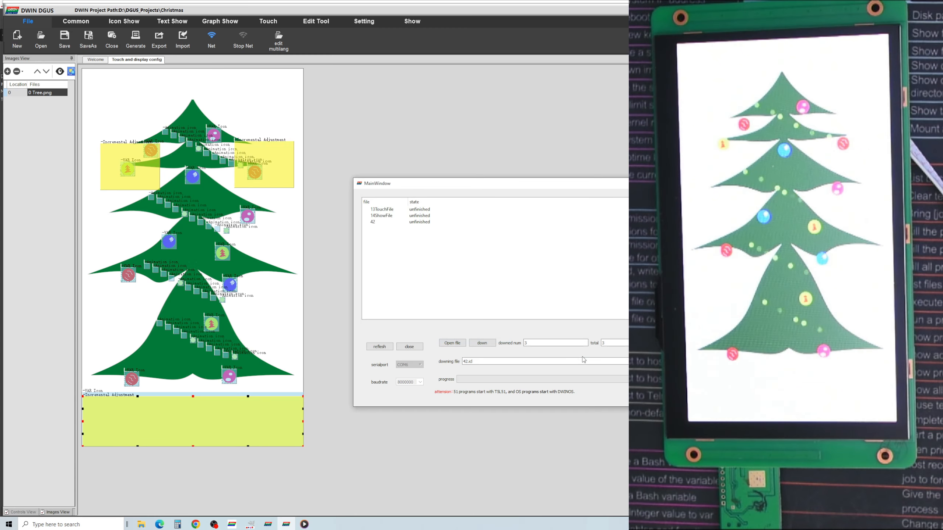
click(481, 344)
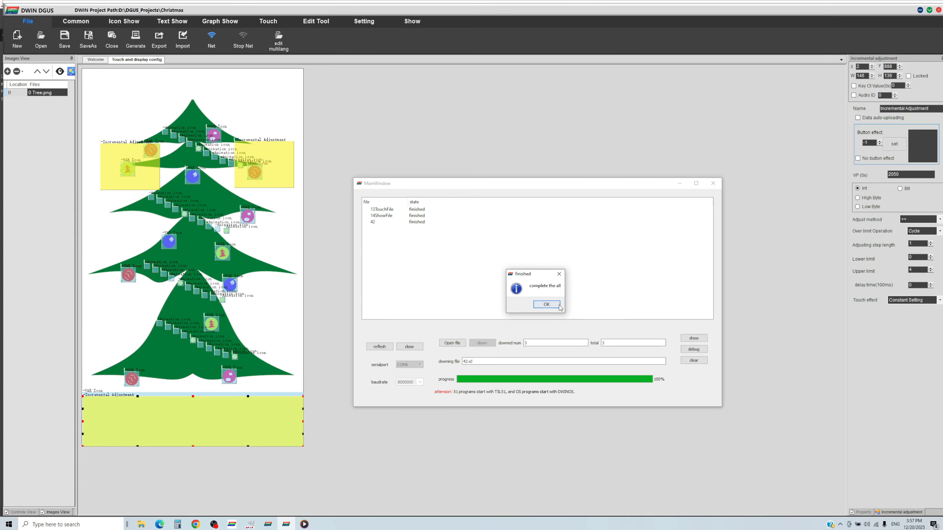
click(546, 306)
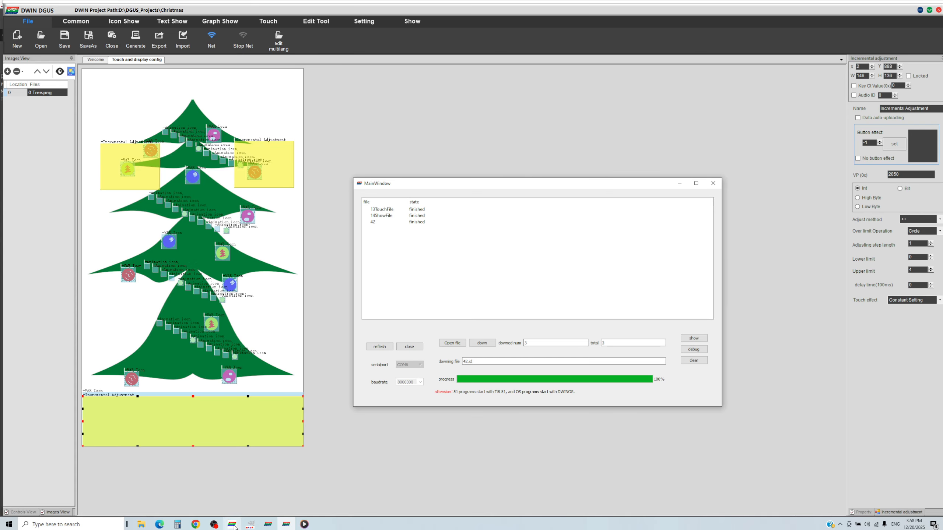
Switch to GIMP and create a new image 200 px wide and 100 px high
click(250, 524)
click(7, 14)
click(14, 23)
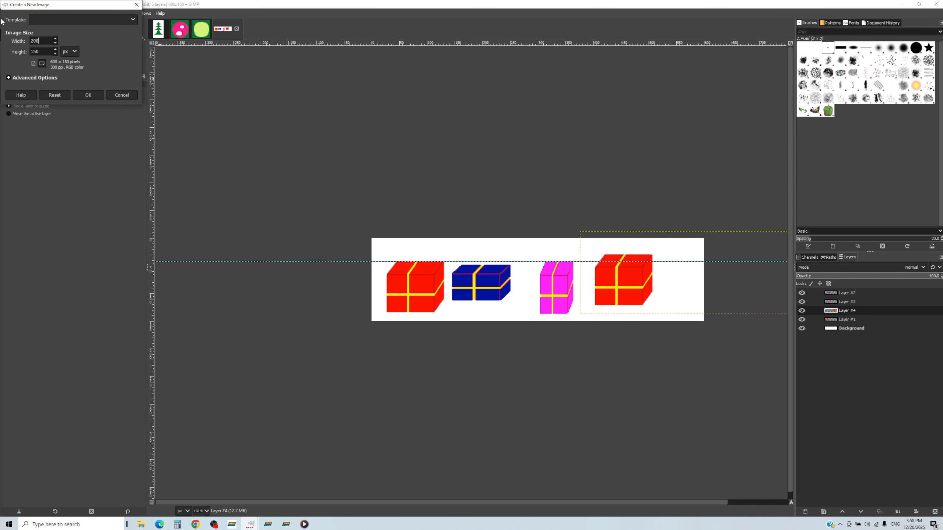
key(Return)
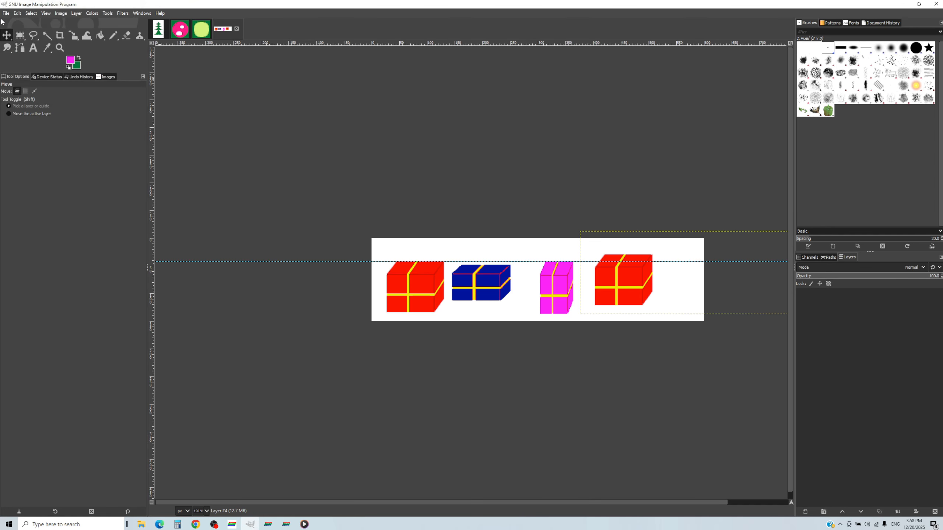
Set the foreground colour to white and bucket-fill the green background of the new image
click(74, 61)
drag(22, 45, 5, 33)
click(113, 140)
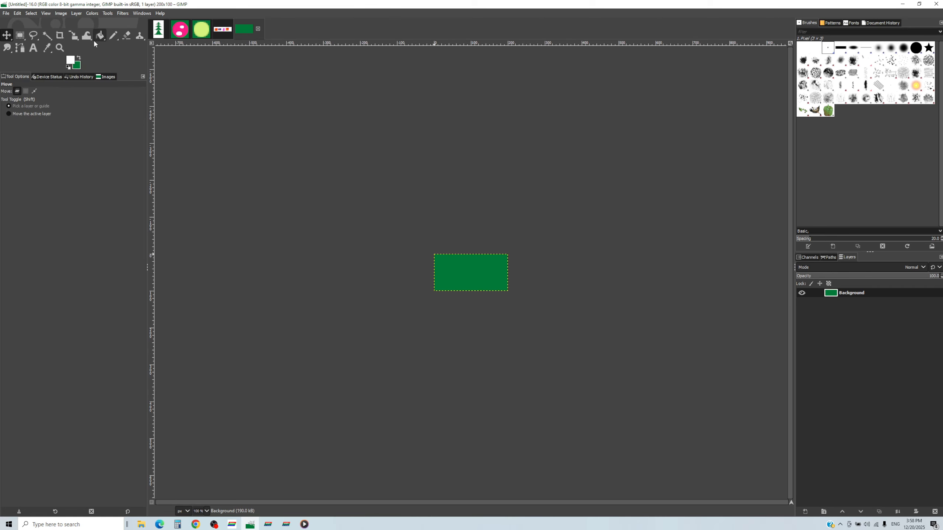
click(99, 35)
click(472, 274)
scroll(485, 272, up, 4)
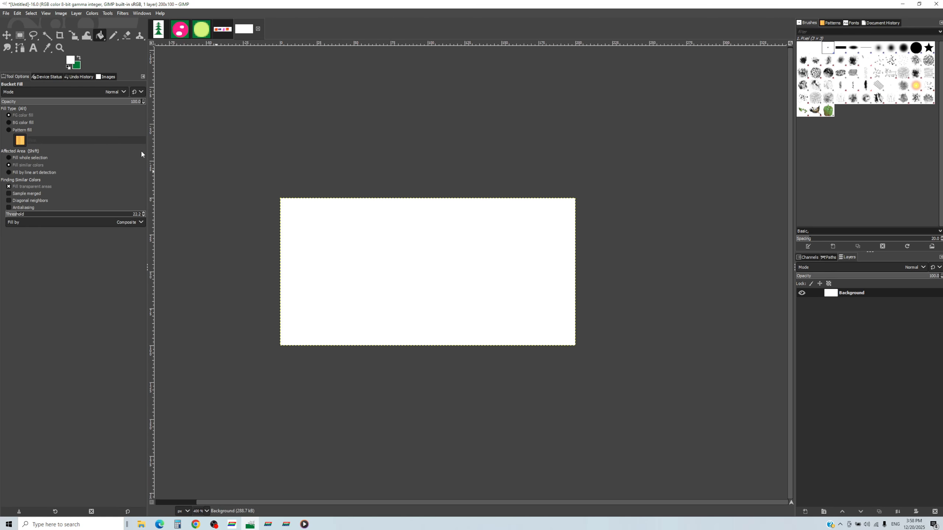
Activate the Free Select tool and set the foreground colour to bright yellow
click(33, 35)
click(72, 61)
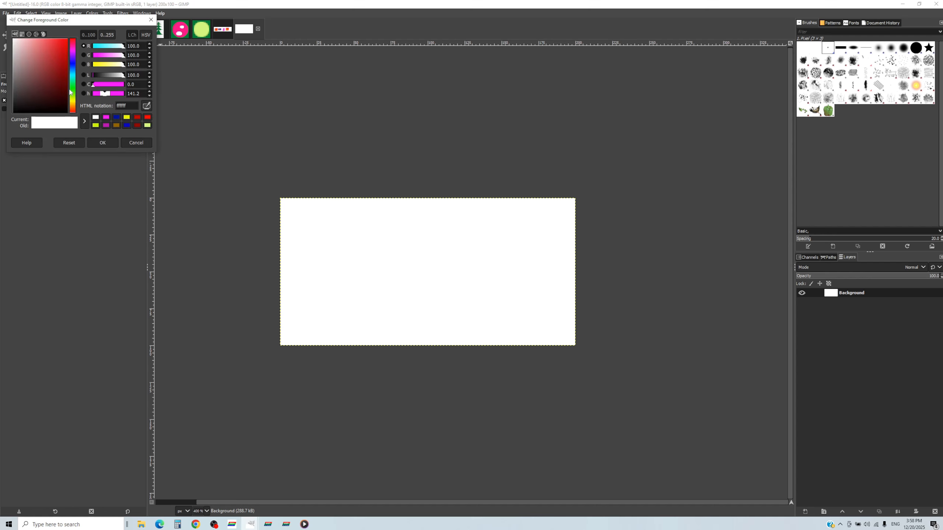
click(74, 101)
drag(47, 89, 101, 35)
click(102, 142)
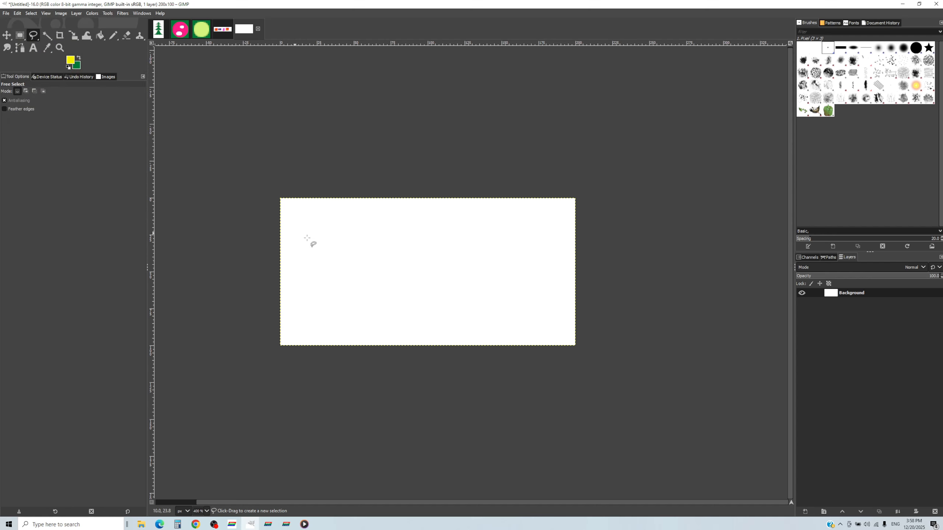
Outline a six-pointed star selection about 60 px wide and 50 px high in the left part of the canvas with Free Select
click(325, 249)
click(334, 222)
click(340, 249)
click(369, 237)
click(350, 261)
click(385, 275)
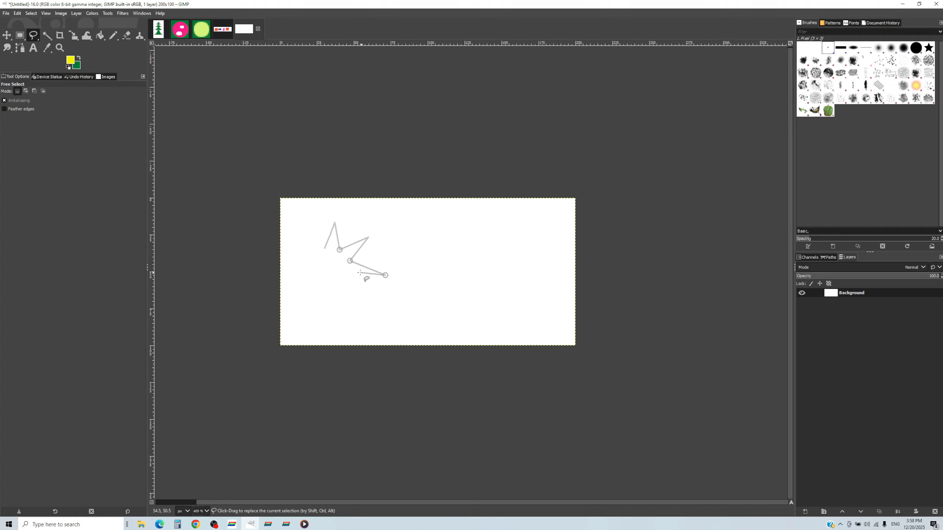
click(345, 270)
click(339, 298)
click(332, 275)
click(314, 297)
click(323, 265)
click(295, 254)
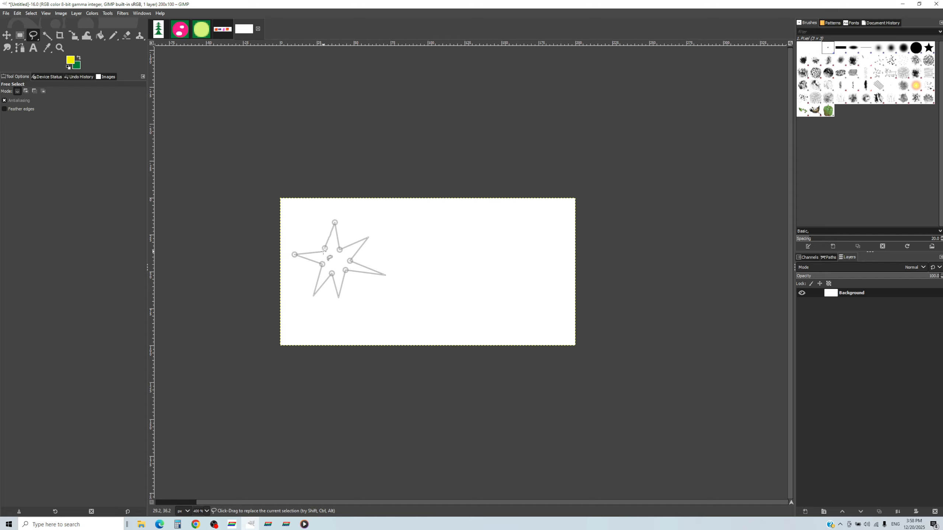
key(Return)
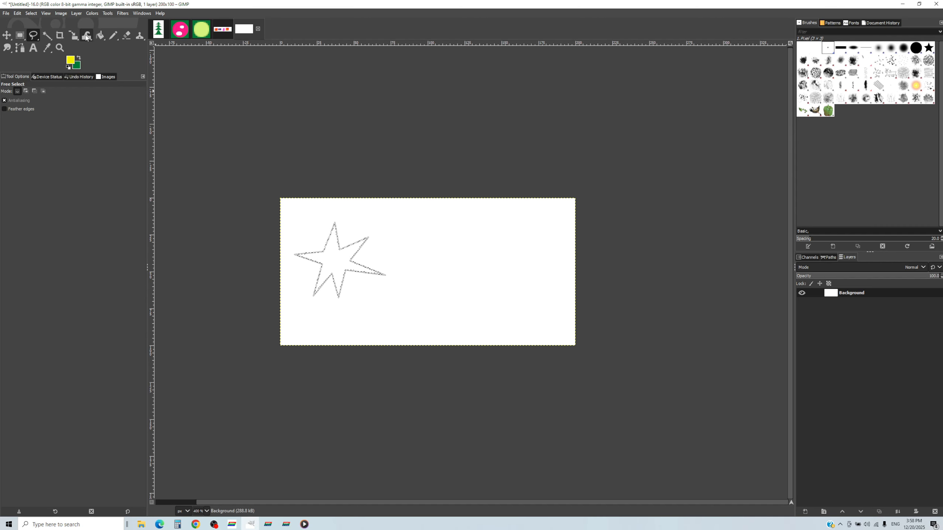
Bucket-fill the star selection with yellow and clear the selection
click(100, 35)
click(323, 263)
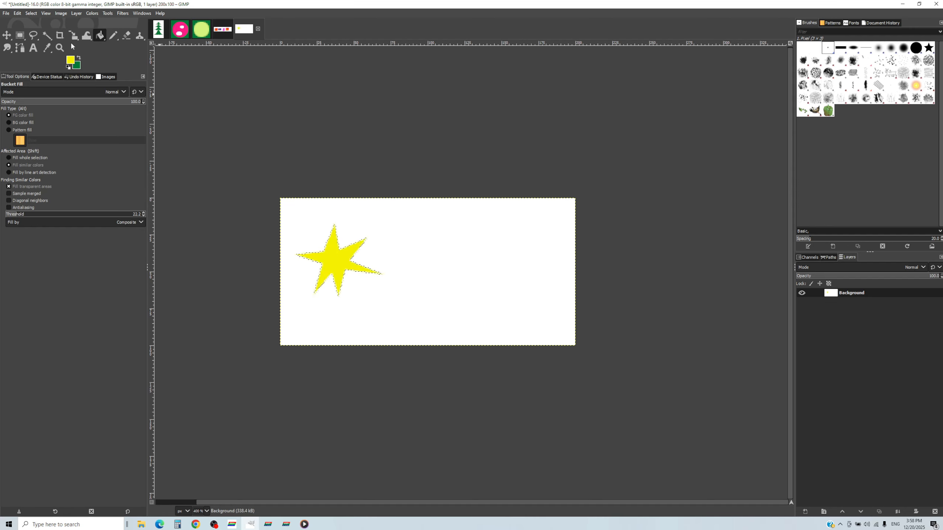
click(113, 35)
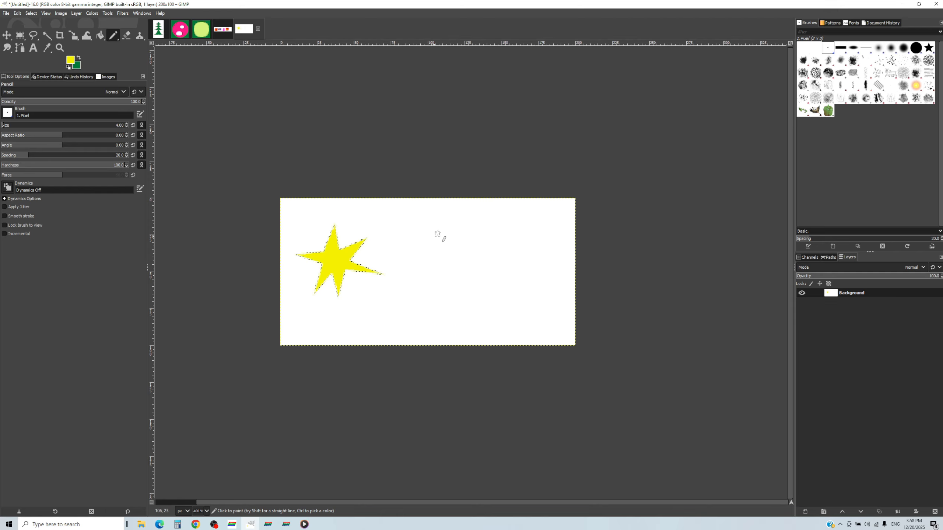
click(19, 35)
click(402, 242)
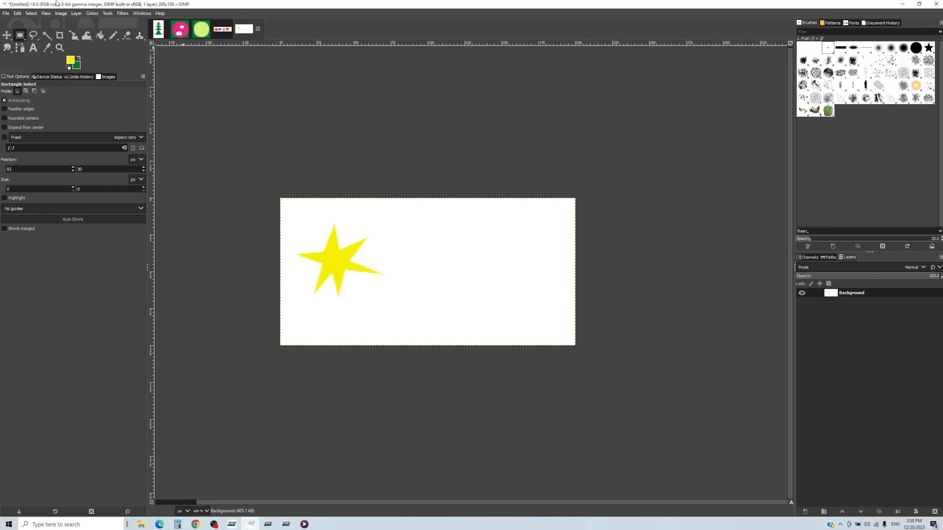
Draw a curved comet tail with split ends from the star toward the canvas's right edge using the Pencil, and fill it yellow
click(112, 37)
mouse_move(355, 255)
mouse_down()
mouse_move(427, 237)
mouse_move(506, 243)
mouse_move(562, 269)
mouse_move(503, 257)
mouse_move(554, 285)
mouse_move(490, 267)
mouse_move(558, 314)
mouse_move(478, 275)
mouse_move(357, 256)
mouse_up()
click(100, 35)
click(457, 250)
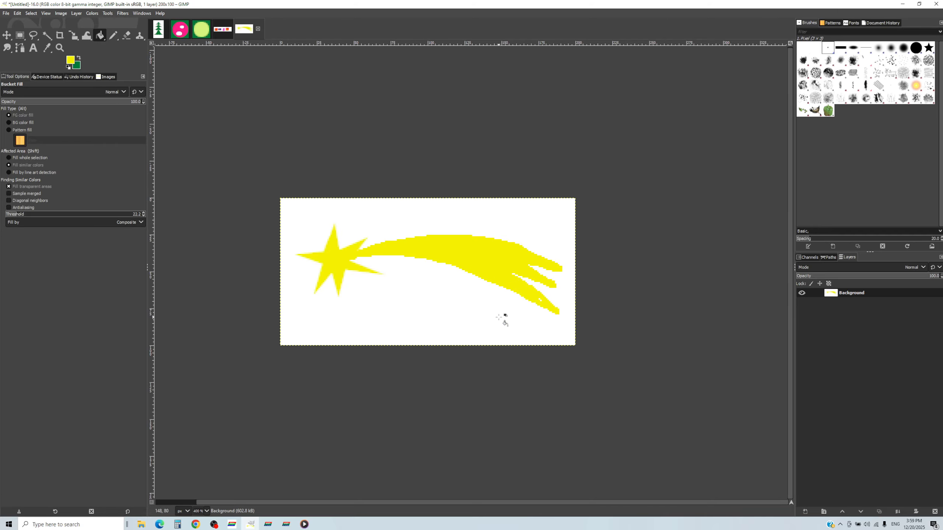
click(113, 35)
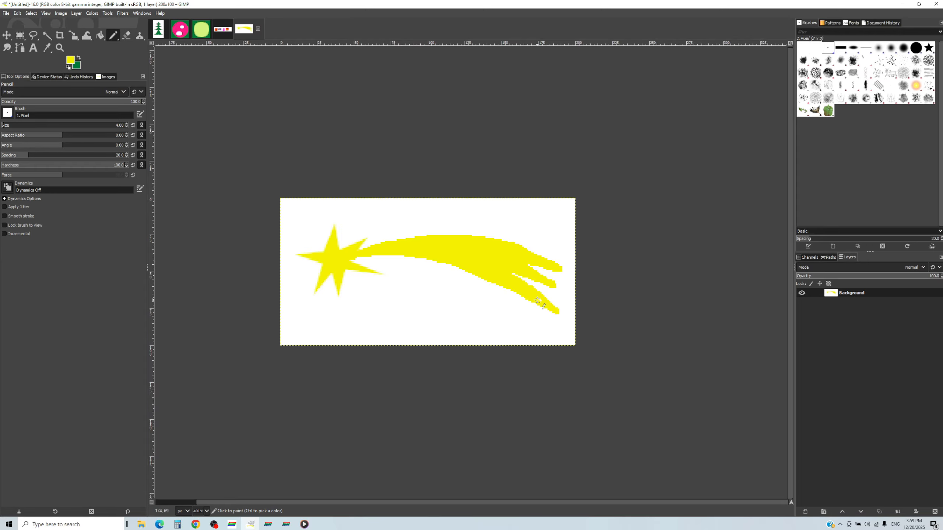
Export the image as 10 star.png into the project's ICON/Presents folder
click(6, 13)
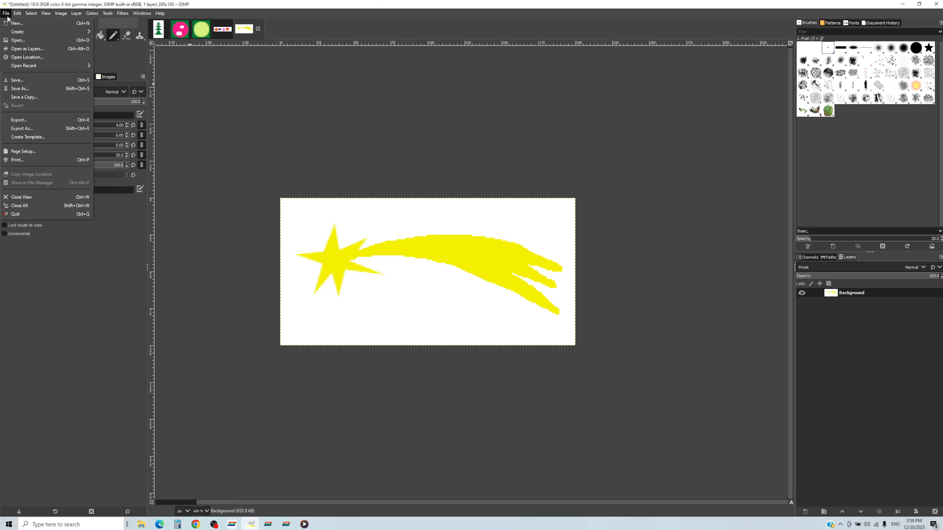
click(38, 125)
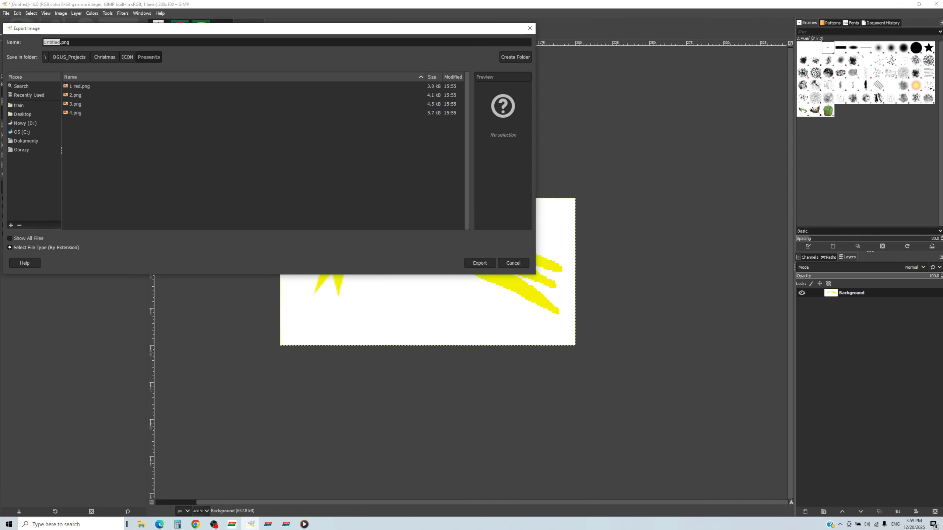
text(10 star)
click(480, 263)
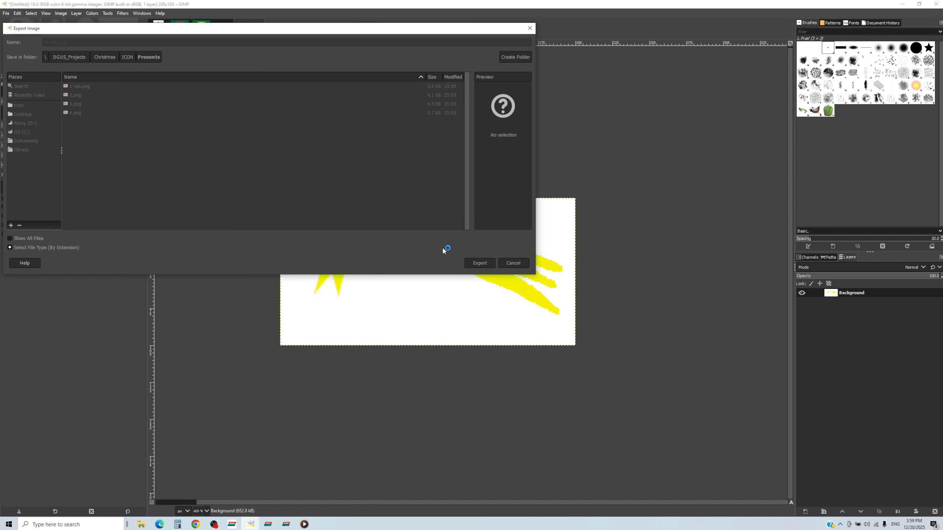
click(478, 353)
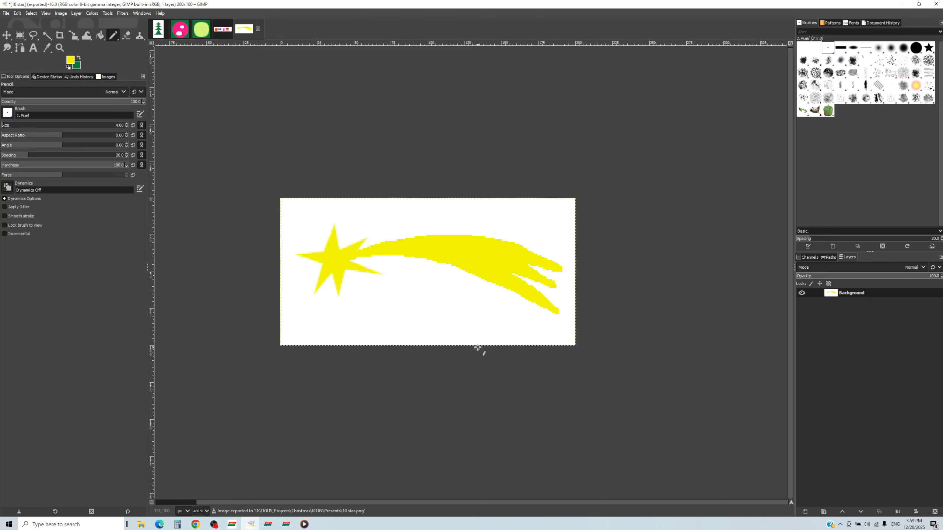
Switch to the DwinPCKits ICL Tool and load the pictures from the Christmas/ICON/Presents folder
click(269, 524)
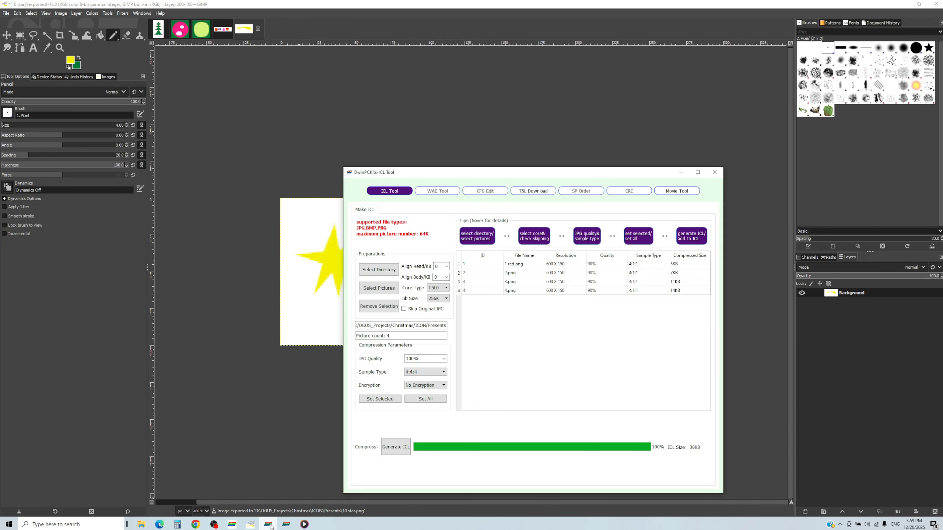
click(386, 266)
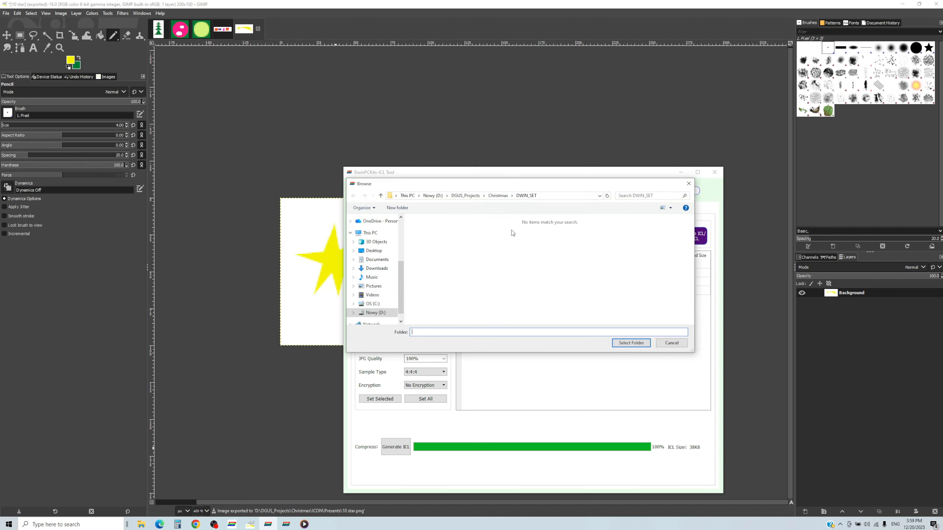
click(506, 196)
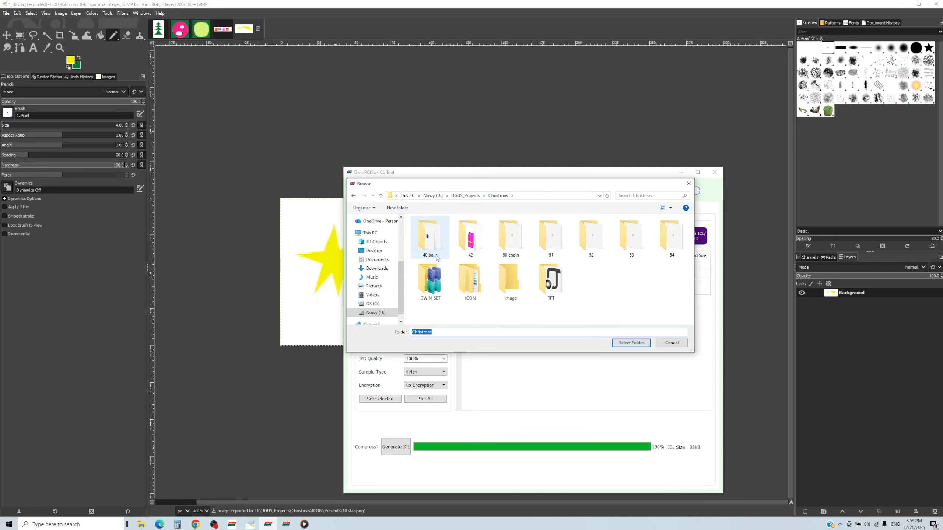
double_click(483, 271)
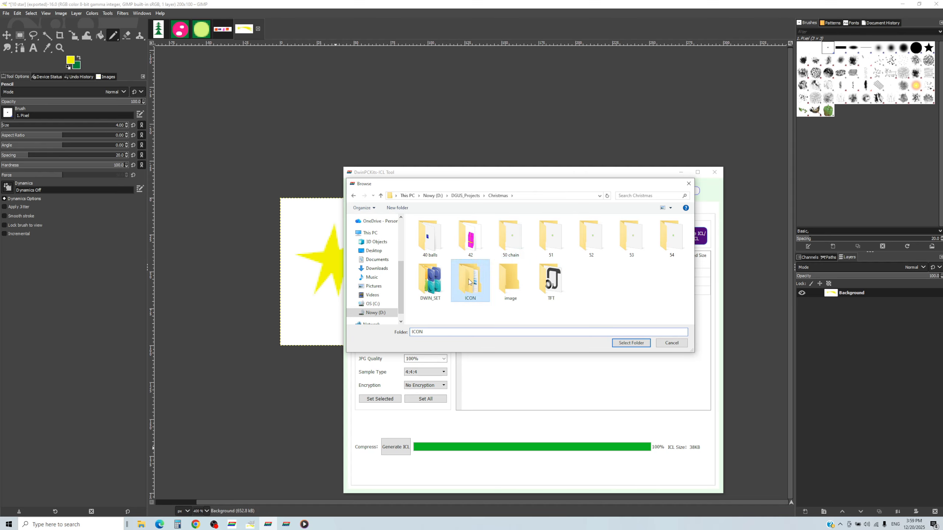
click(433, 247)
click(631, 343)
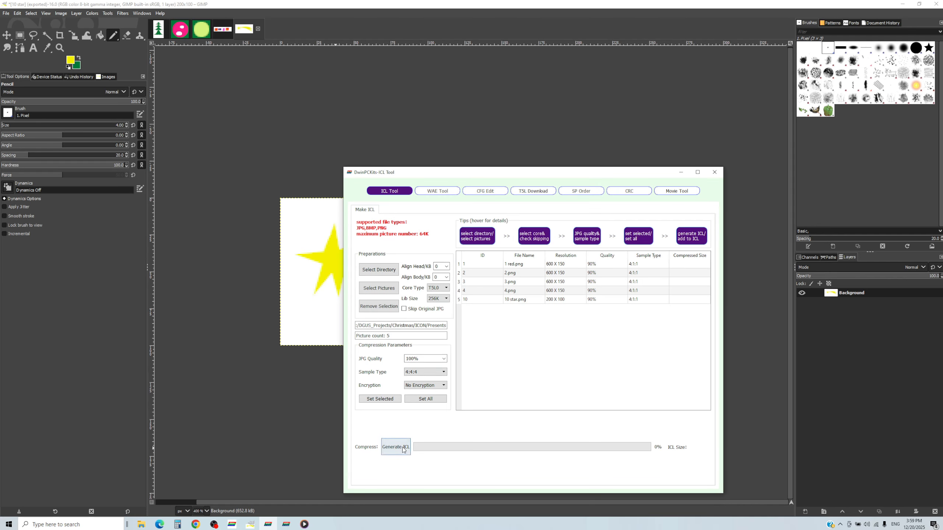
Generate the ICL file and save it over 42.icl in the DWIN_SET folder
click(405, 447)
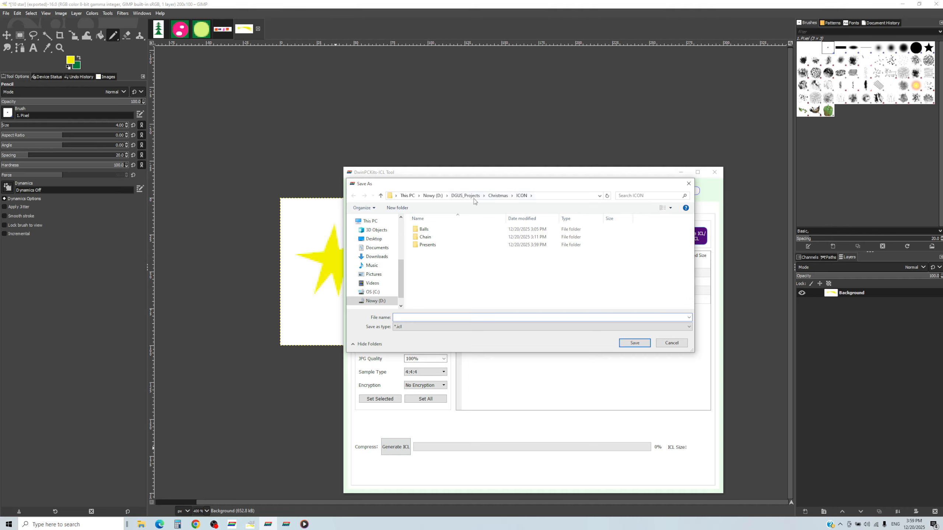
click(494, 199)
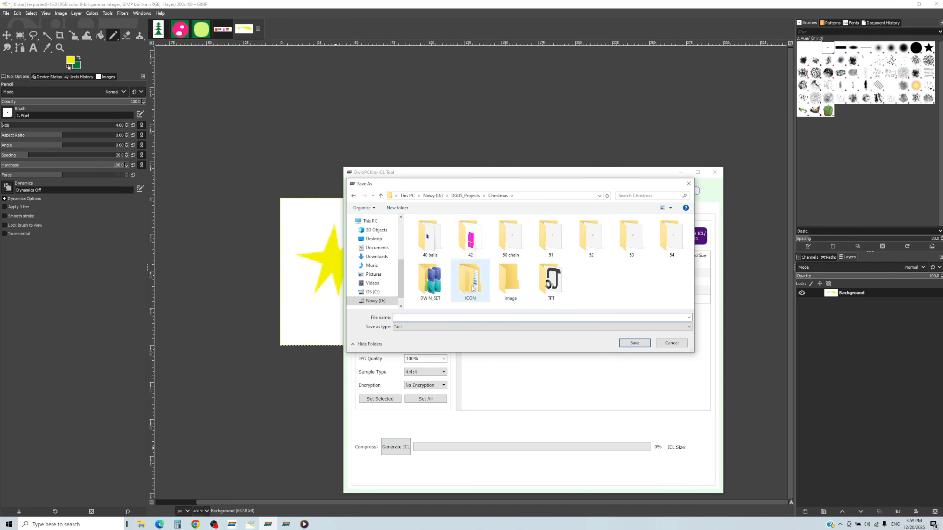
double_click(427, 288)
double_click(509, 235)
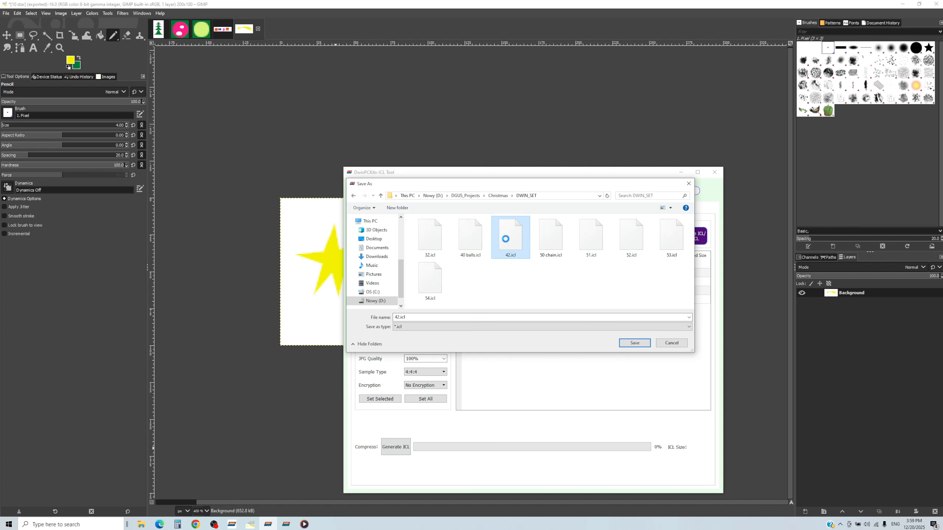
click(494, 264)
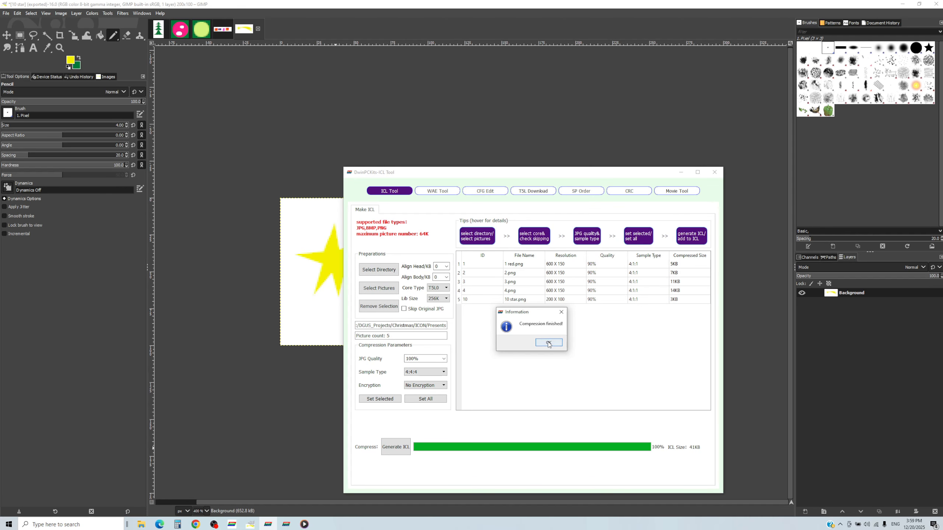
click(549, 343)
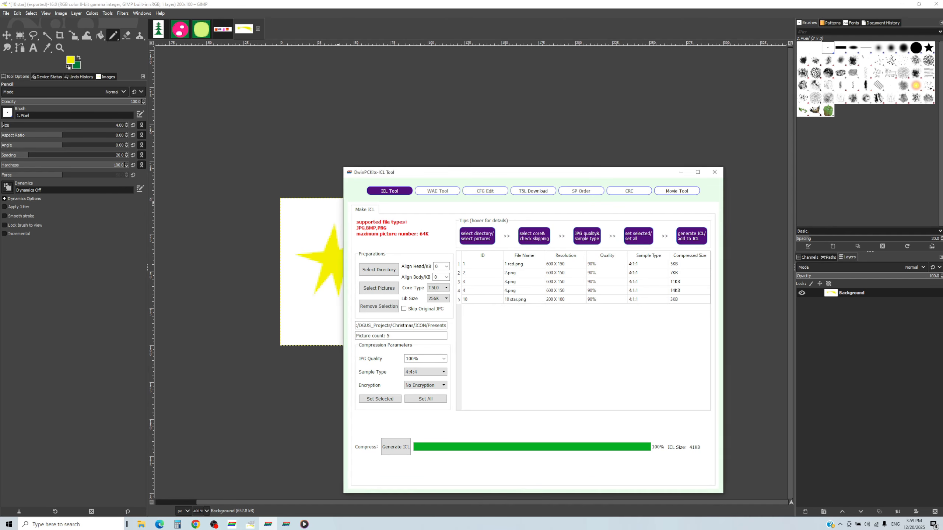
Switch to DWIN DGUS and place a Slider Display about 308 × 72 px beside the treetop, with VP 2060 and terminal value 100
click(232, 524)
click(77, 21)
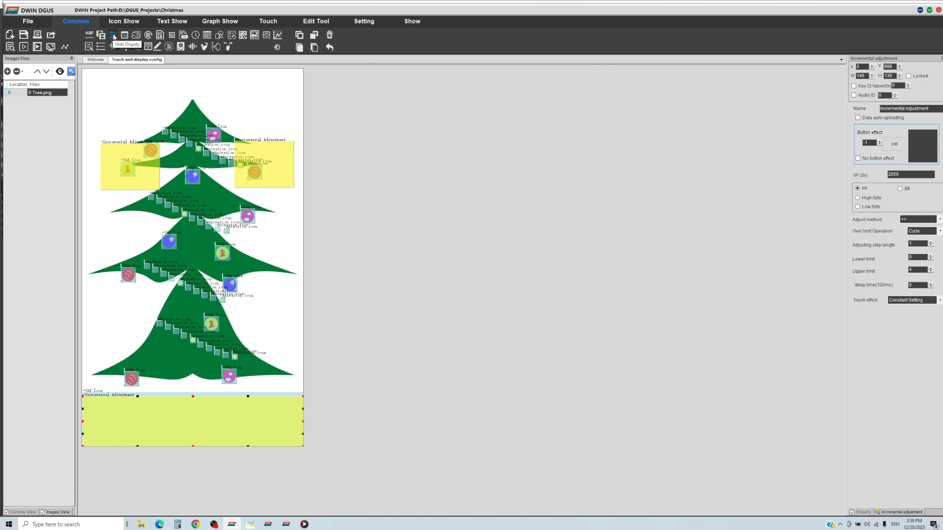
mouse_move(190, 77)
mouse_down()
mouse_move(206, 90)
mouse_move(310, 105)
mouse_up()
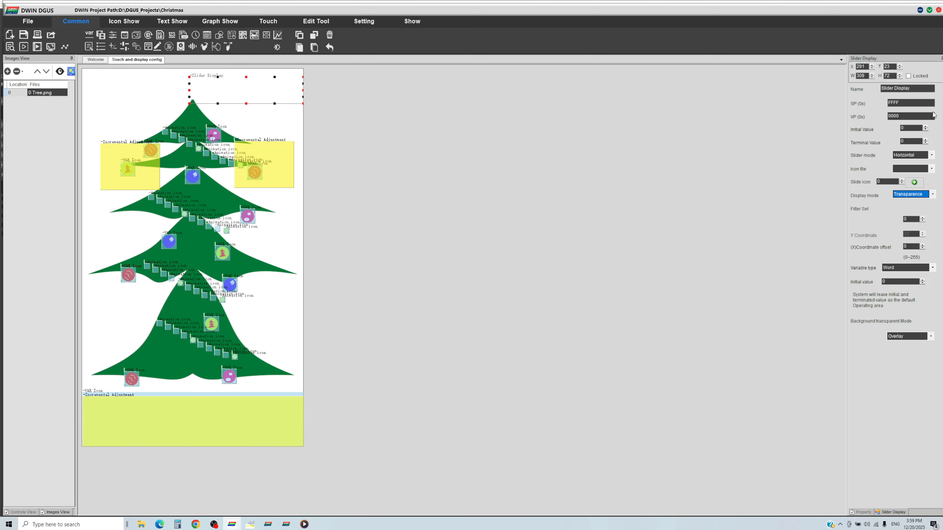
double_click(927, 117)
Assign icon file 42.icl with slide icon 10 to the Slider Display and move it to X 287, Y 12
click(932, 169)
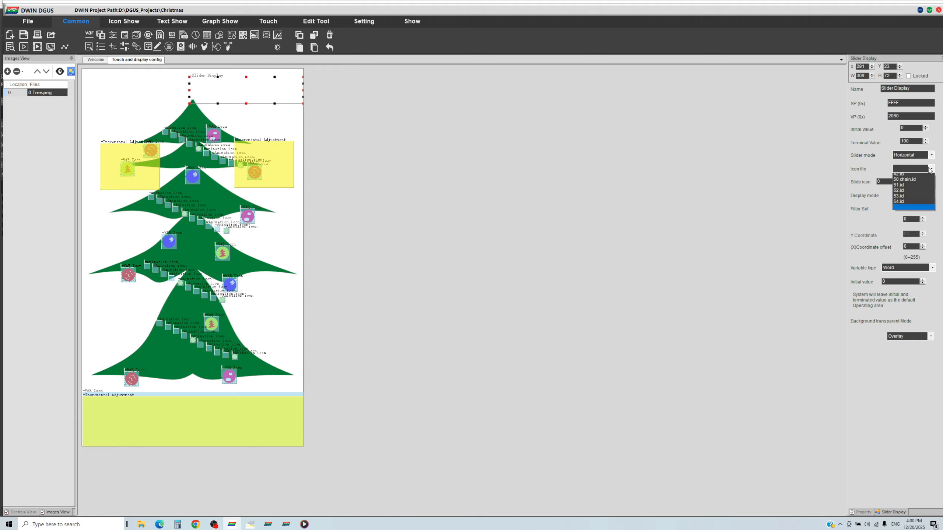
click(918, 194)
click(914, 182)
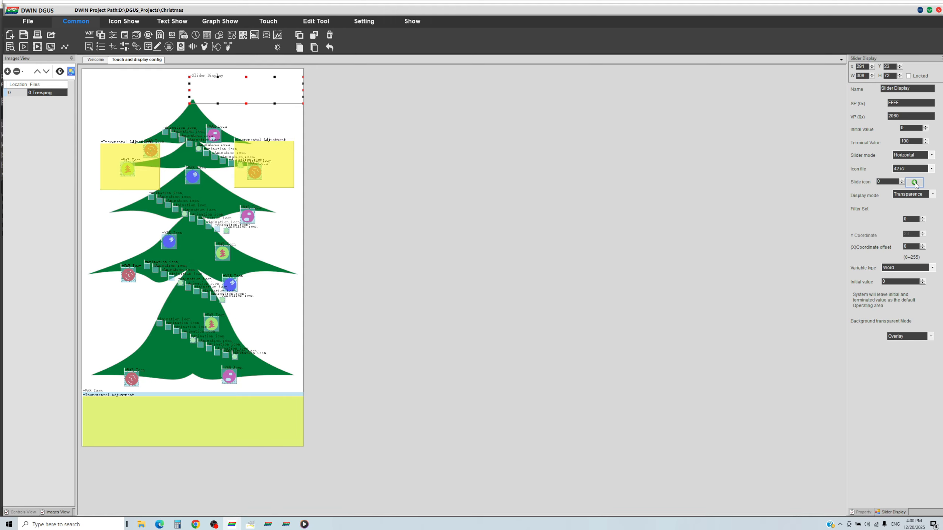
click(210, 117)
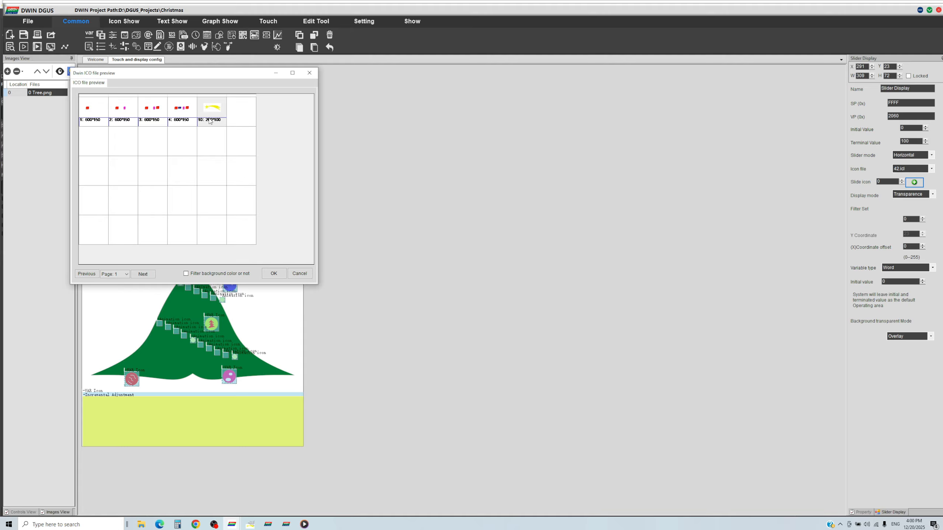
click(274, 274)
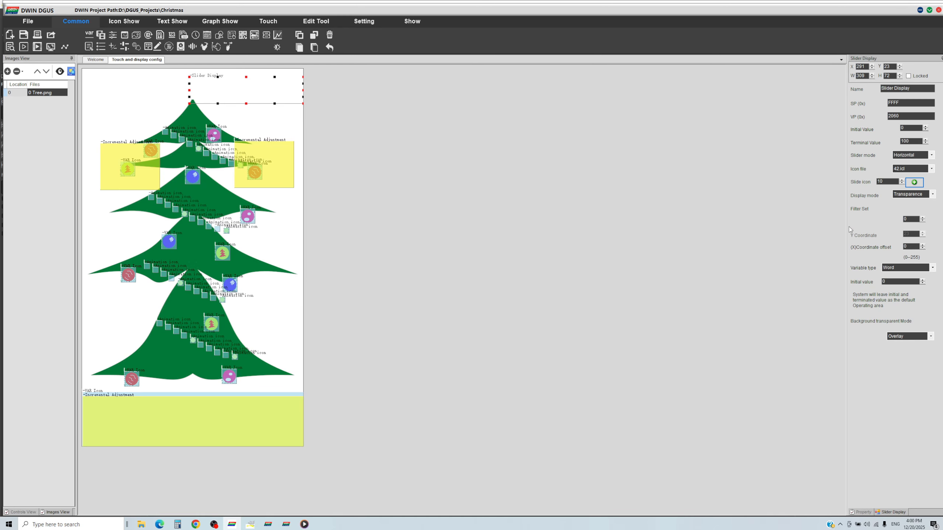
click(249, 112)
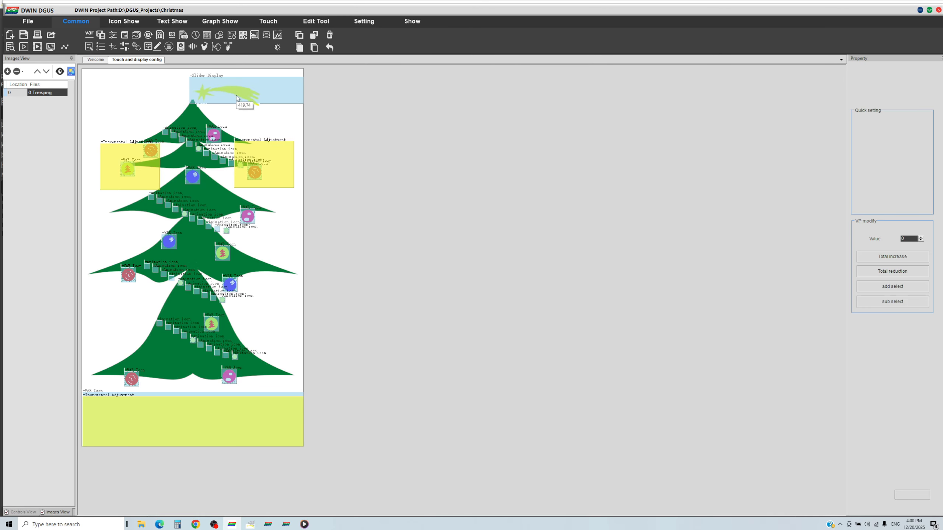
drag(231, 90, 229, 85)
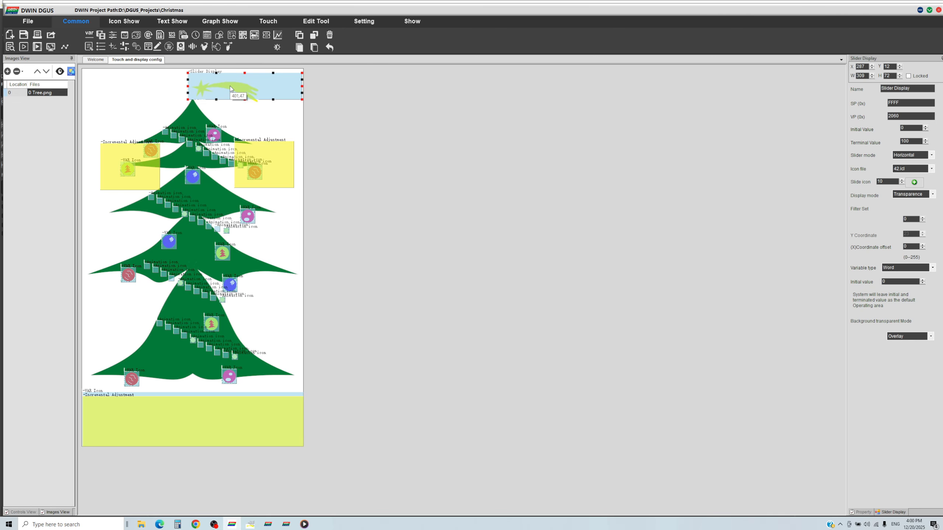
Place a Drag Adjustment touch area about 324 px wide over the slider, with VP 2060 and end value 100
click(124, 47)
drag(184, 76, 336, 108)
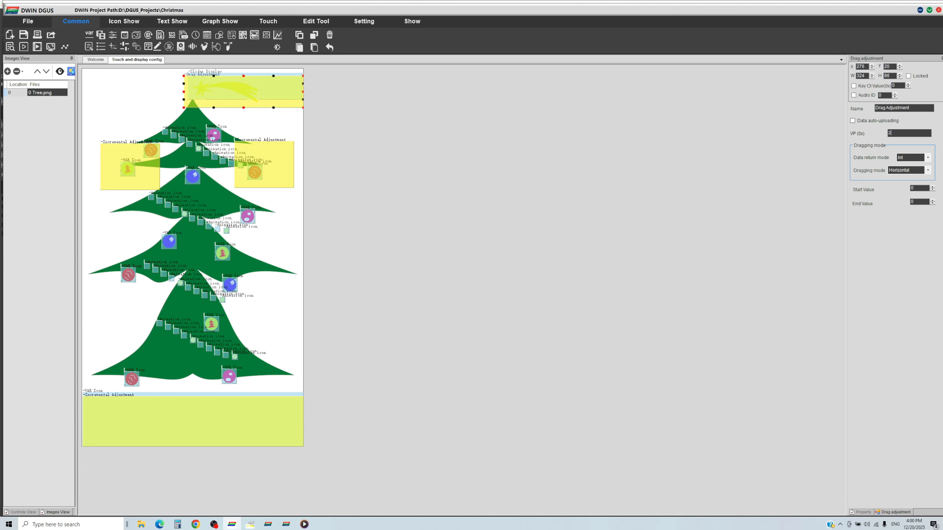
click(291, 74)
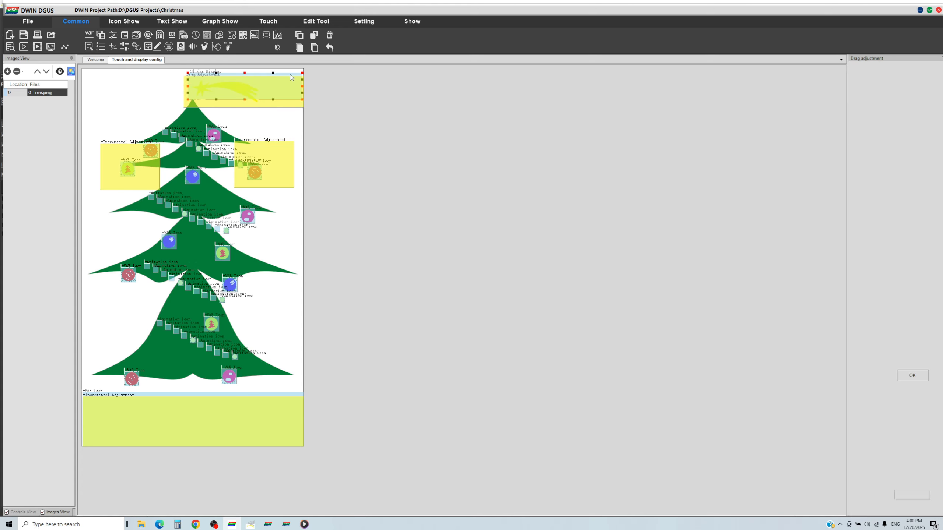
click(282, 104)
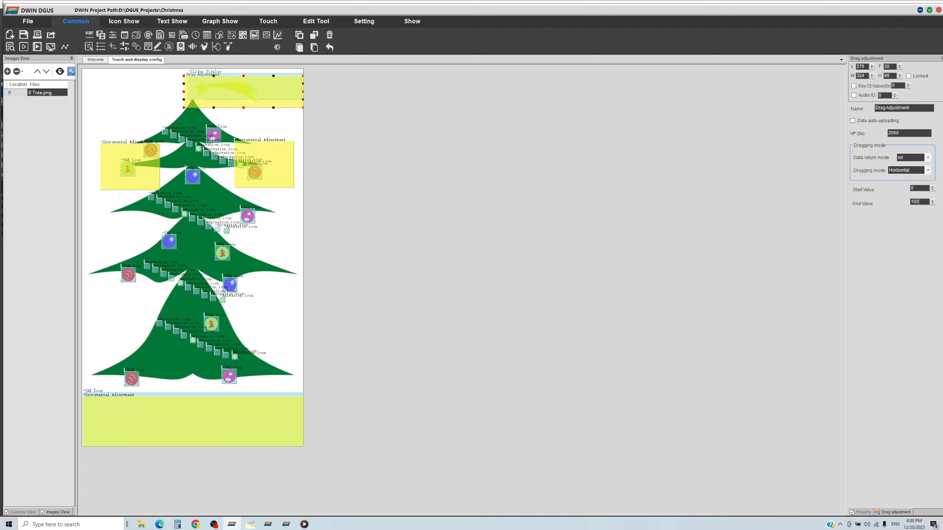
Generate the project's configuration files
click(28, 21)
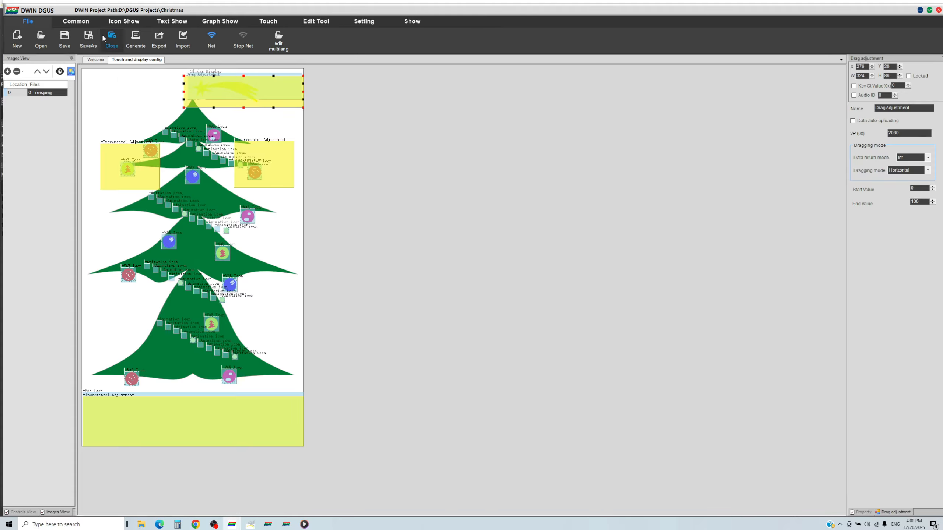
click(136, 37)
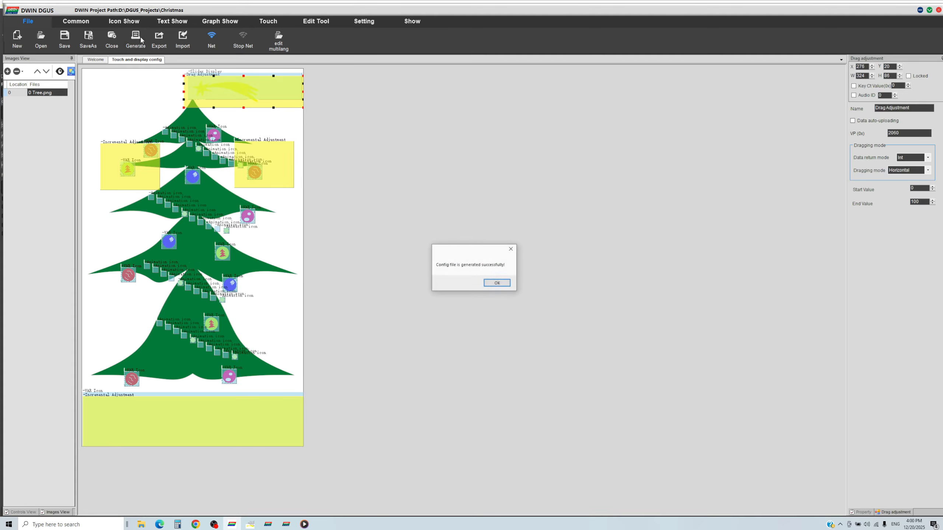
click(497, 283)
Switch to the serial download tool and choose 13TouchFile.bin, 14ShowFile.bin and 42.icl from DWIN_SET for download
click(290, 524)
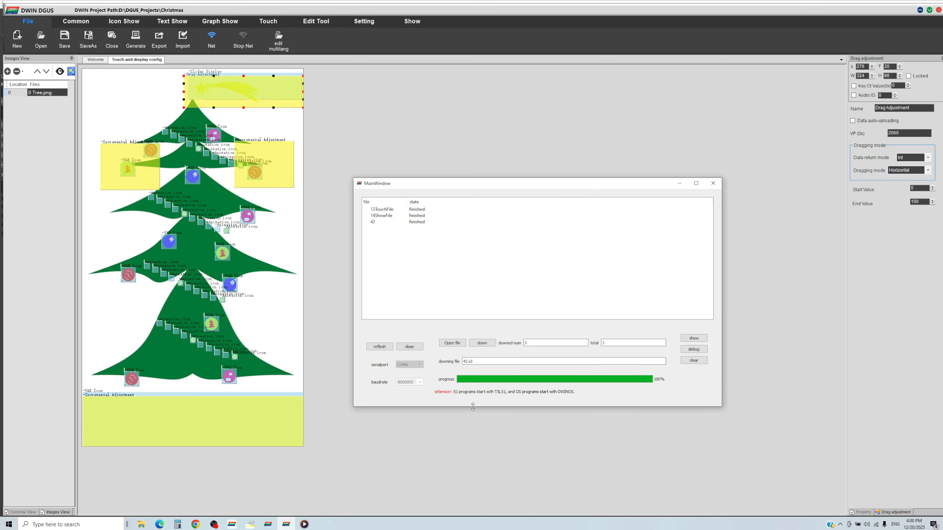
click(453, 343)
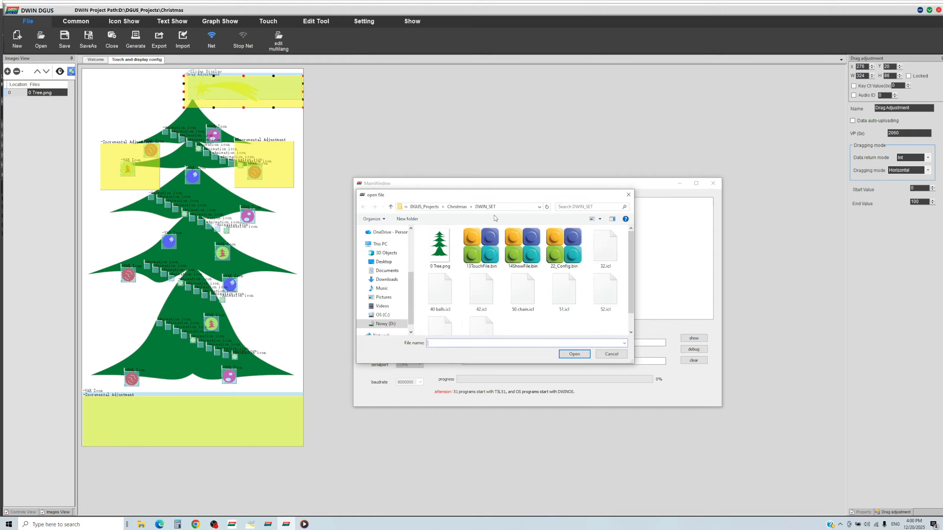
click(479, 245)
ctrl+click(522, 248)
ctrl+click(474, 301)
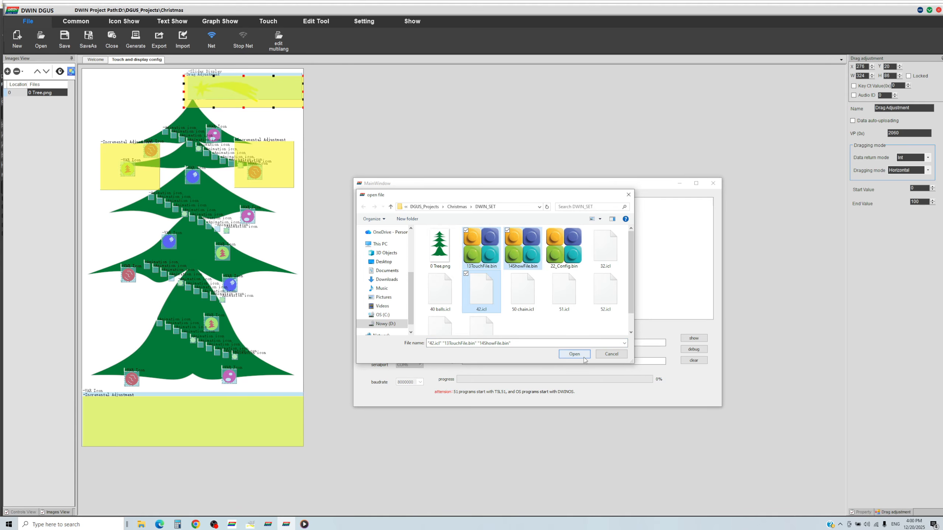